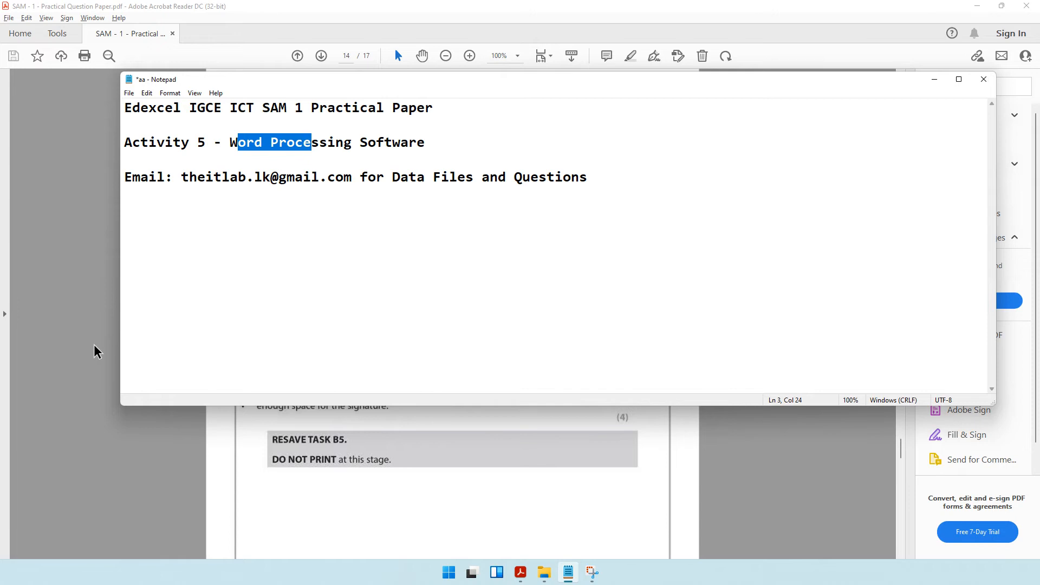
Read the Task B5 instructions in the question paper covering the RESTEASY database, DRAFT document, header entry and save name.
click(94, 344)
scroll(327, 162, down, 1)
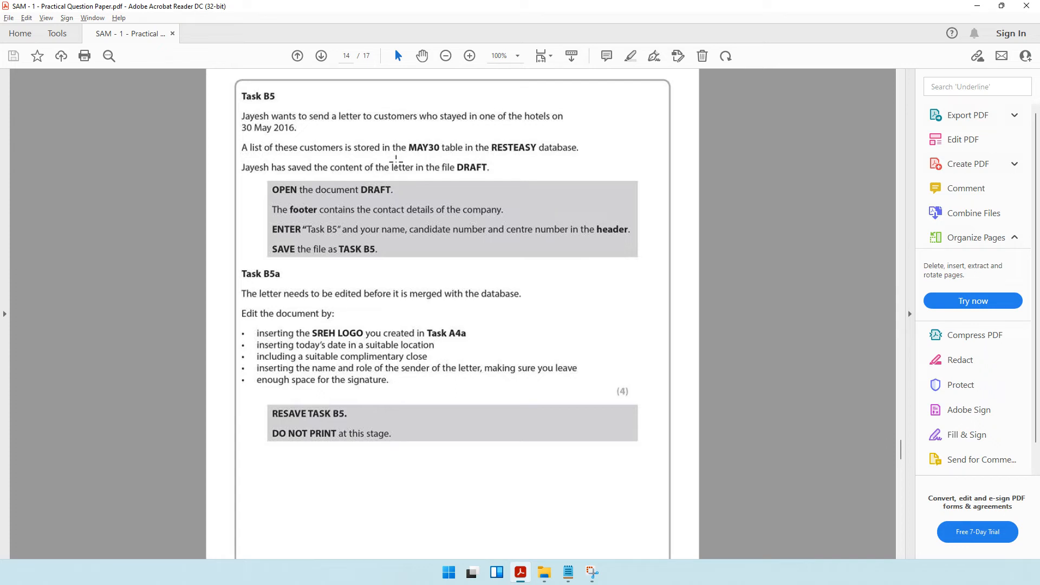
drag(408, 142, 537, 159)
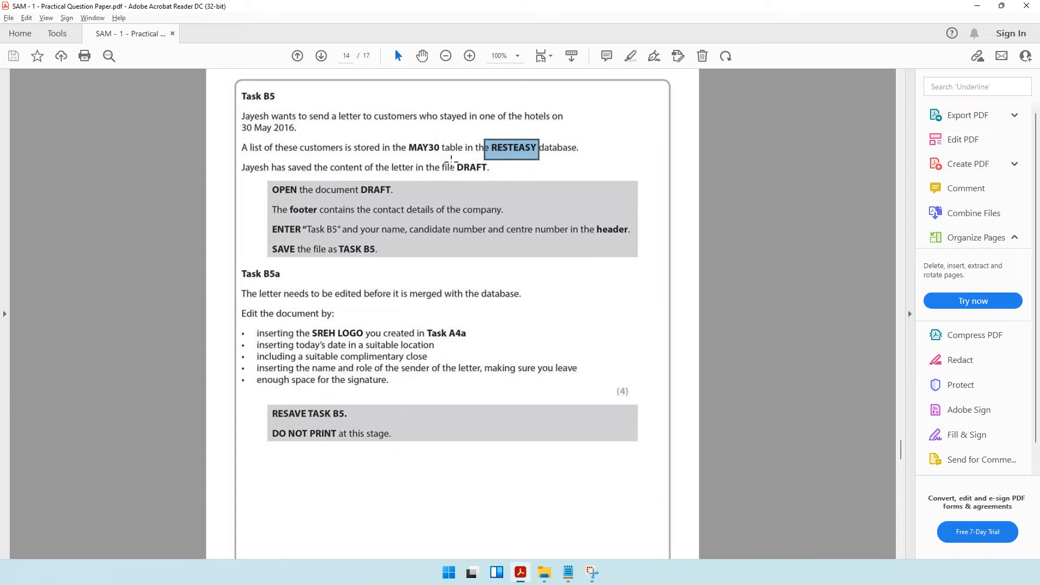
drag(450, 163, 498, 174)
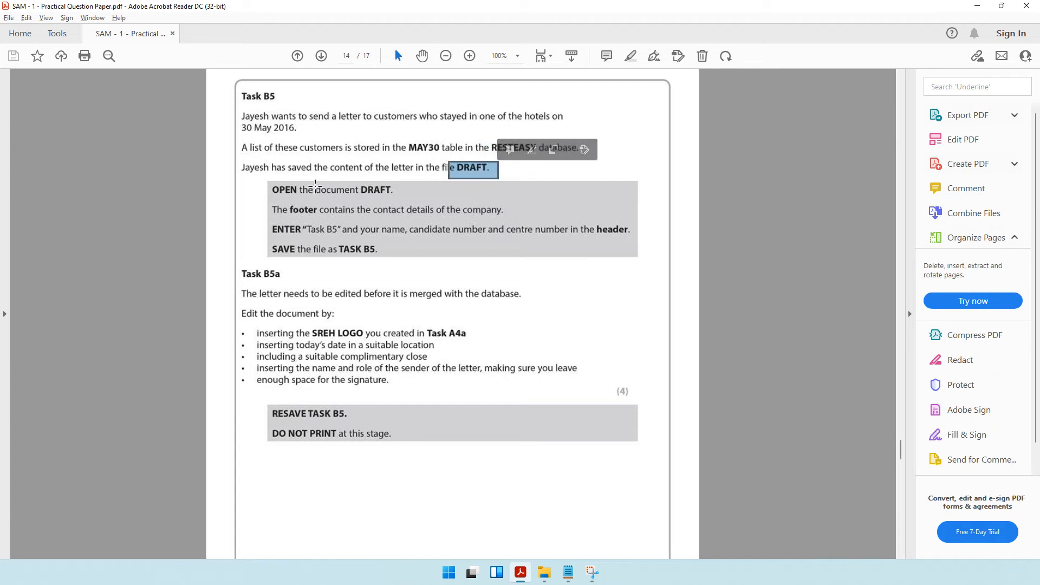
drag(316, 186, 398, 194)
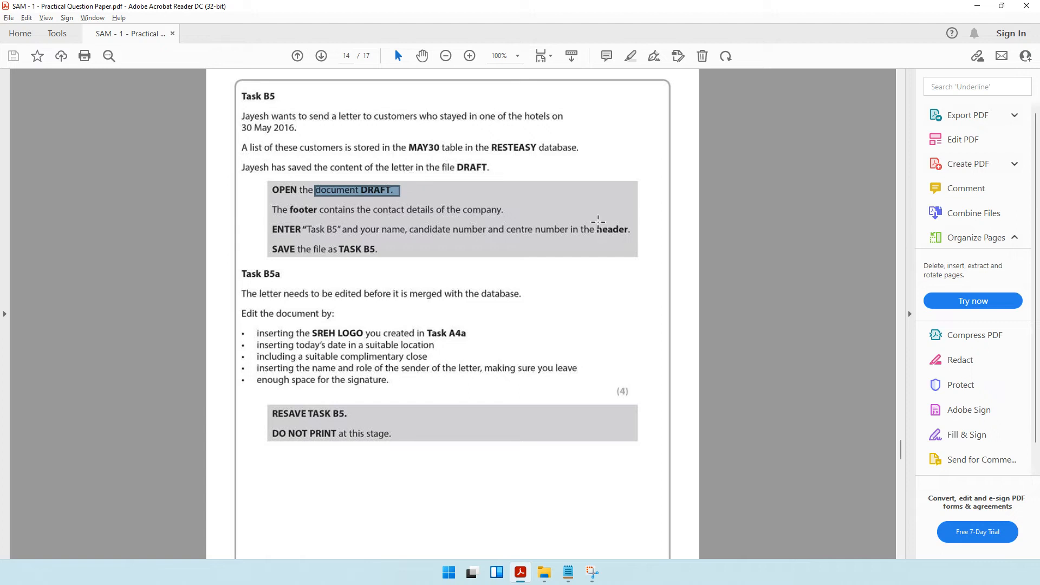
drag(590, 228, 632, 237)
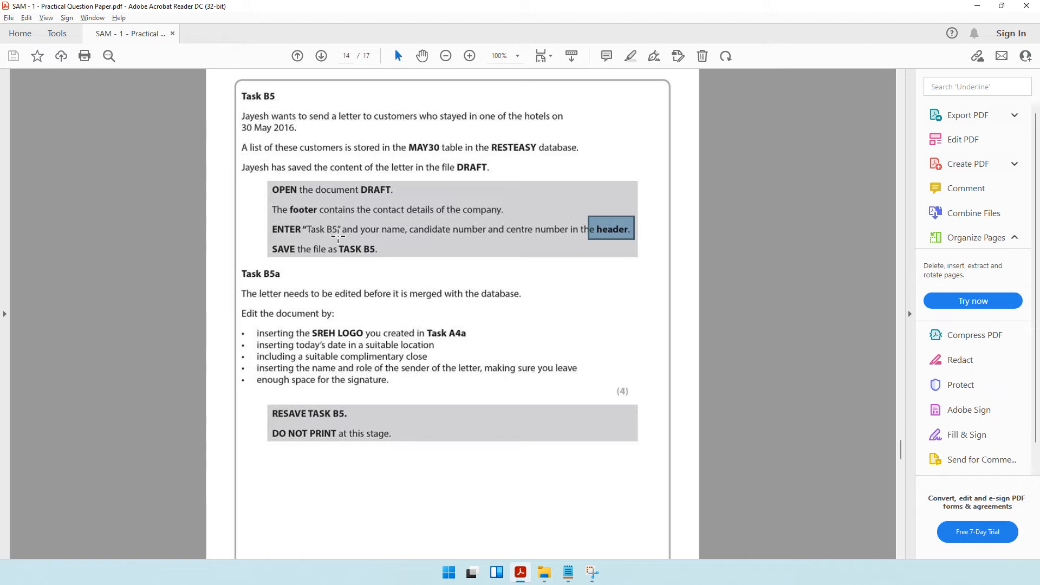
Open the DRAFT document from the SAM 1 Practical Past Paper folder and zoom out to 110%.
click(543, 572)
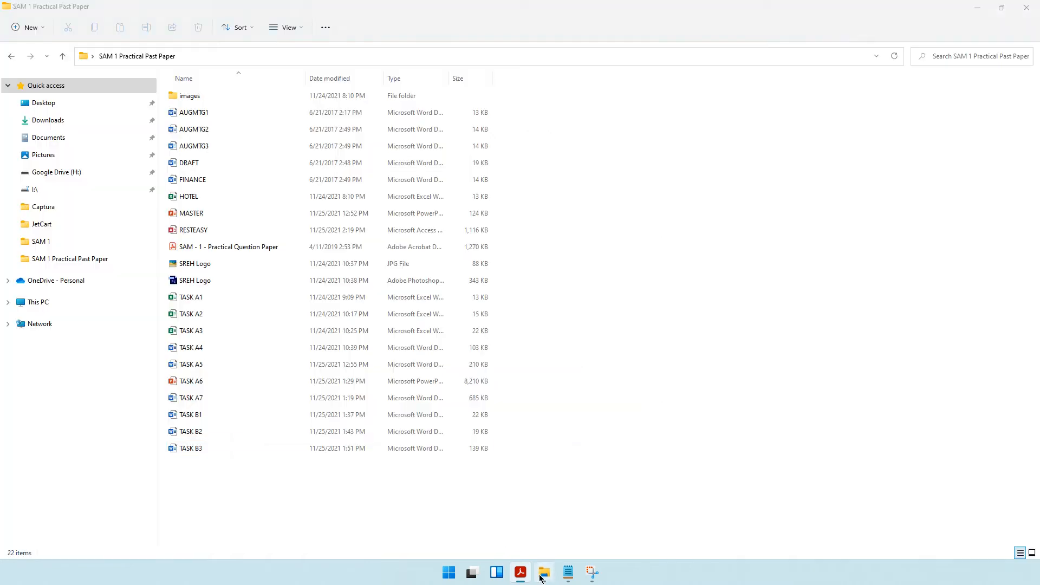
double_click(197, 163)
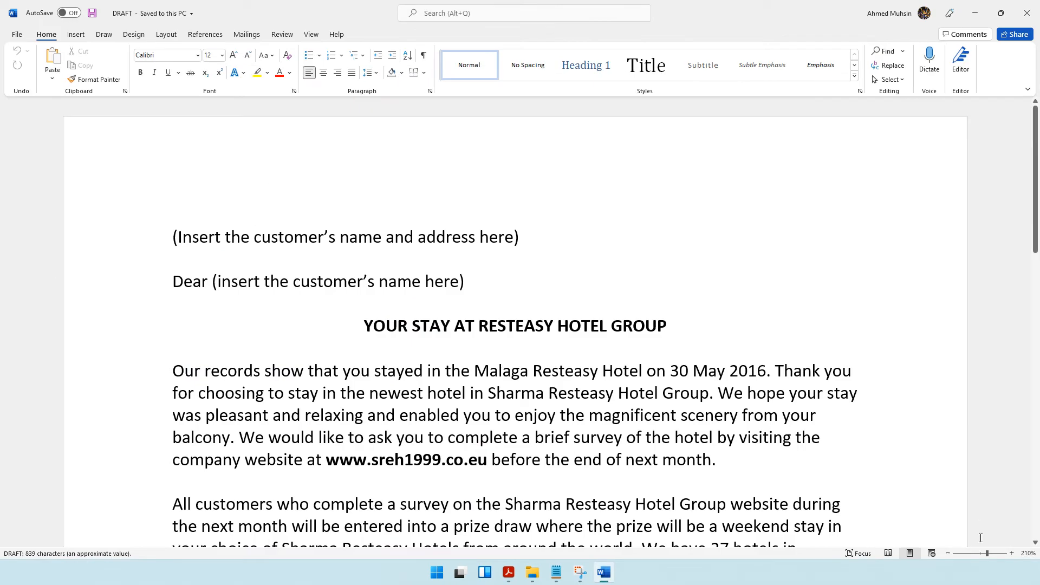
click(948, 553)
click(948, 553)
click(948, 553)
click(948, 553)
click(948, 553)
click(948, 554)
click(949, 553)
click(949, 553)
click(948, 553)
click(948, 553)
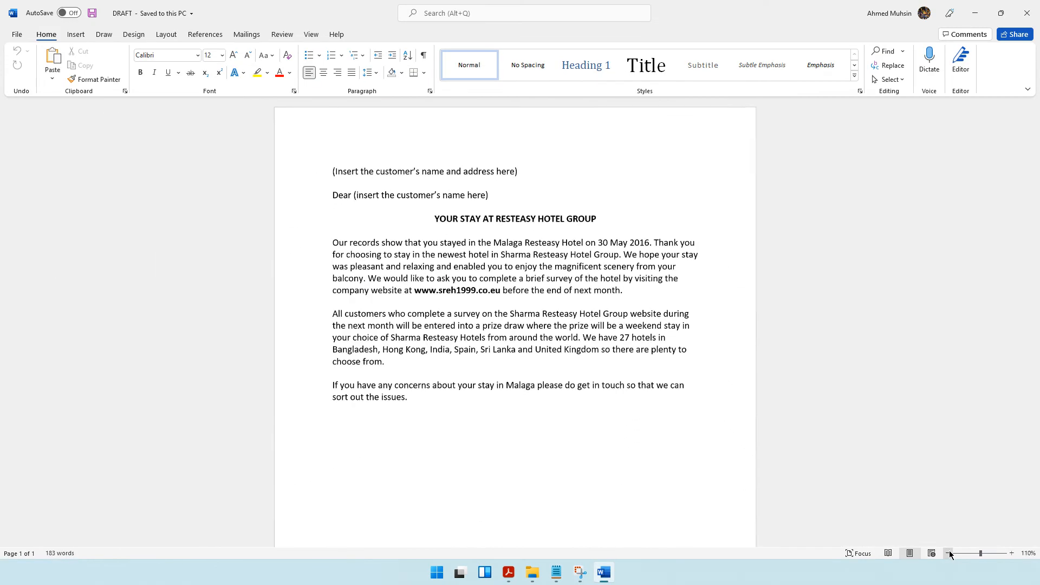
Enter "Task B5" followed by the candidate's name, candidate number and centre number in the page header, and close the header.
double_click(393, 135)
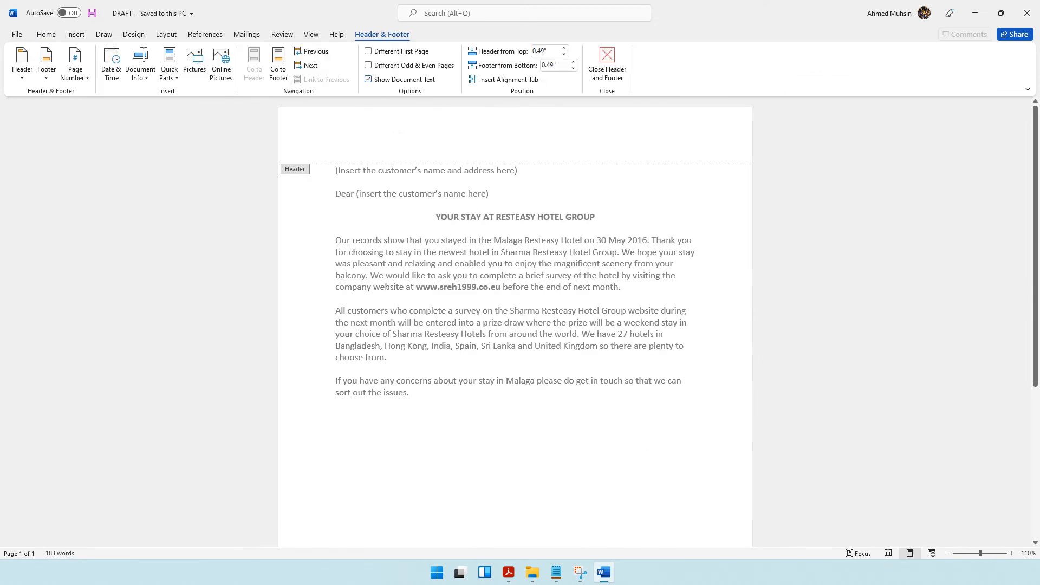
text(Task B)
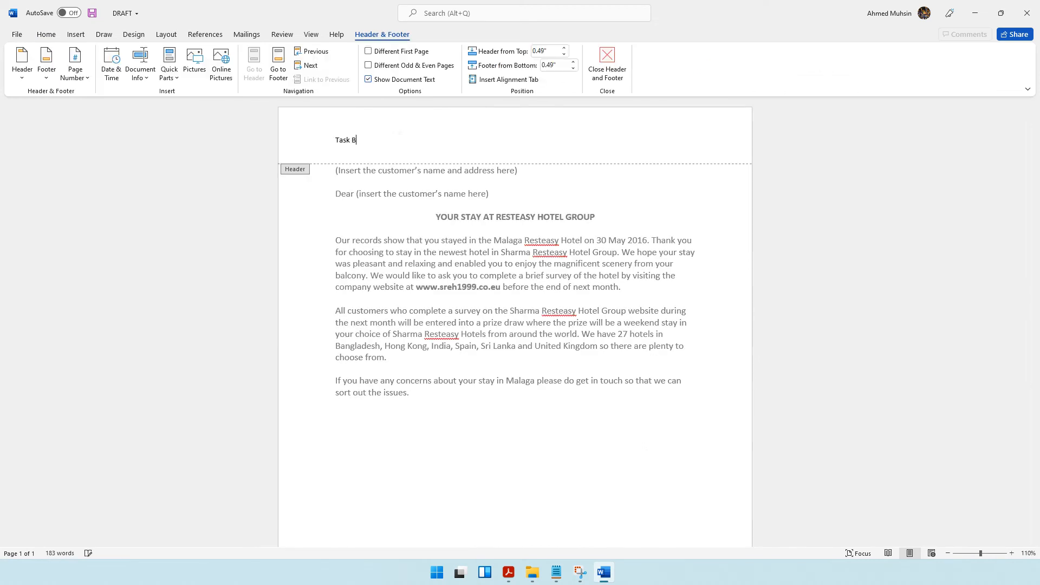
text(5 Ahmed 1234 1234)
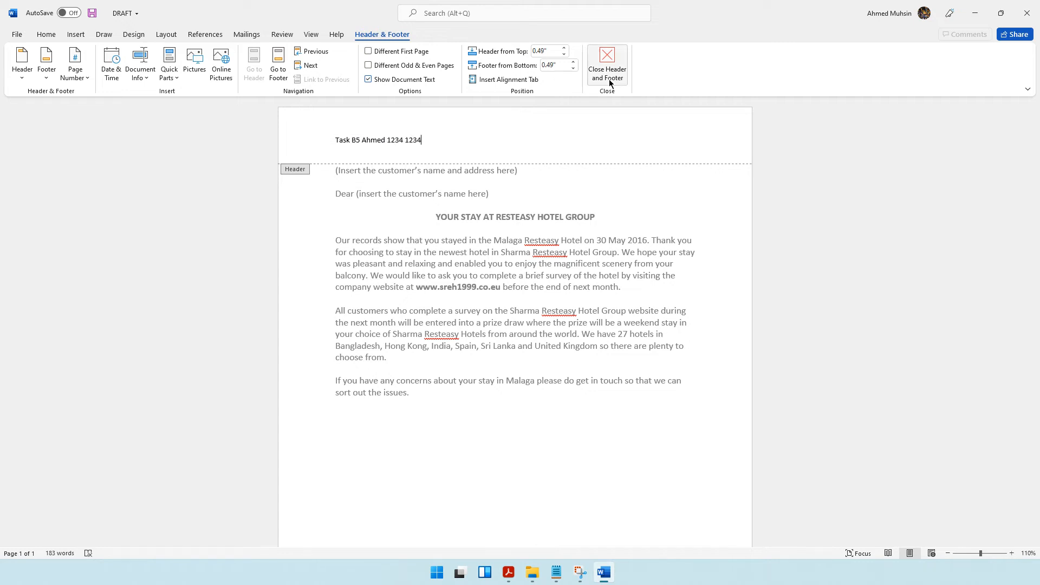
click(607, 63)
Check the required file name in the question paper and save the DRAFT letter as TASK B5 in the same folder.
click(978, 14)
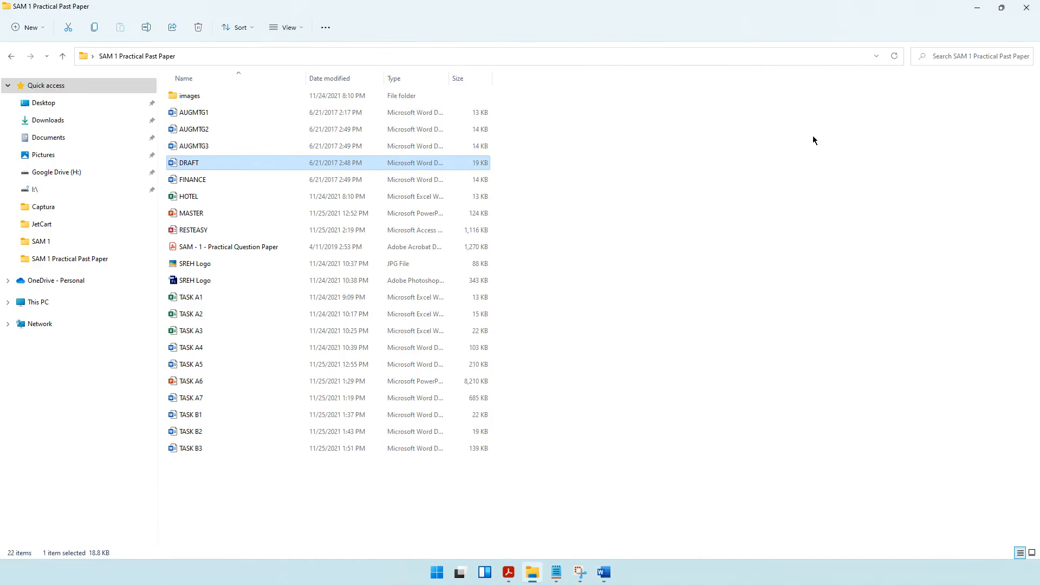
click(508, 572)
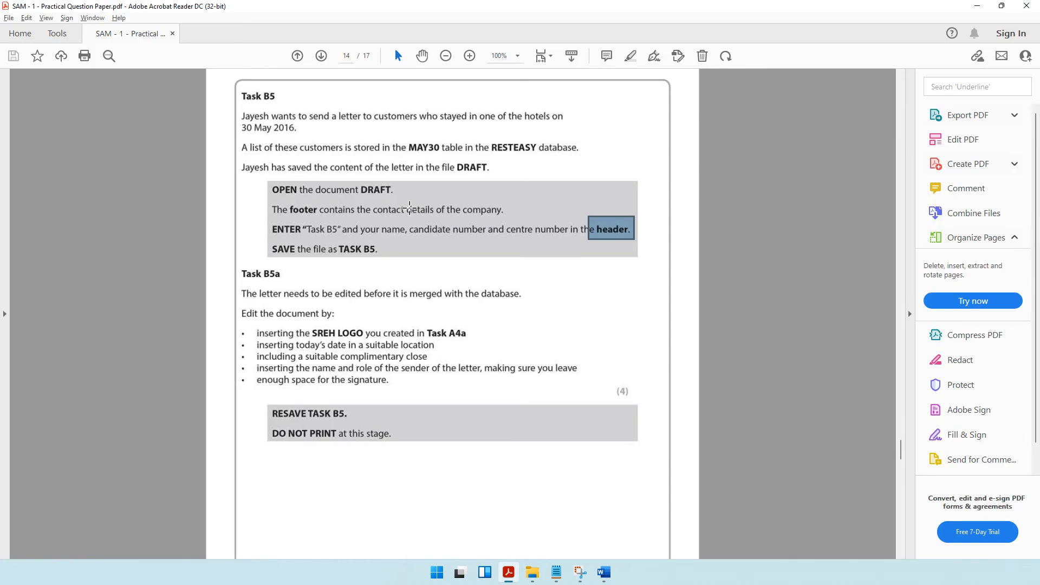
scroll(409, 209, down, 1)
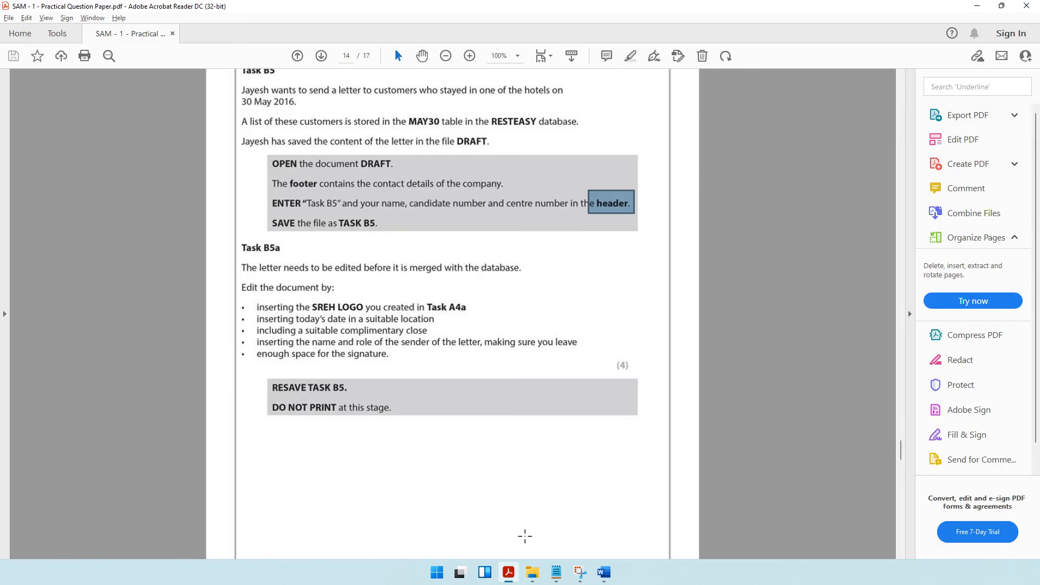
click(598, 574)
key(F12)
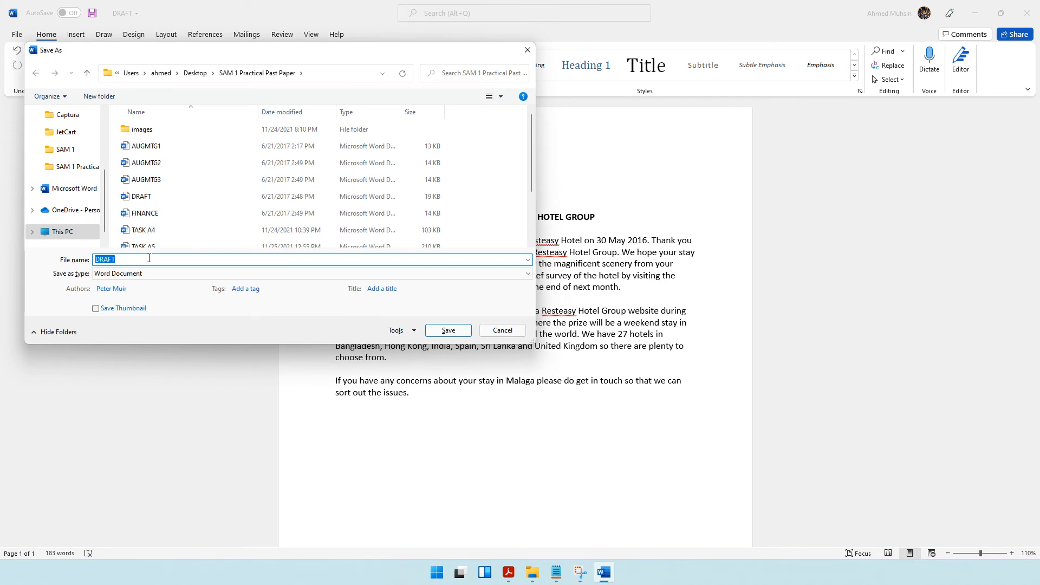
text(TASK B5)
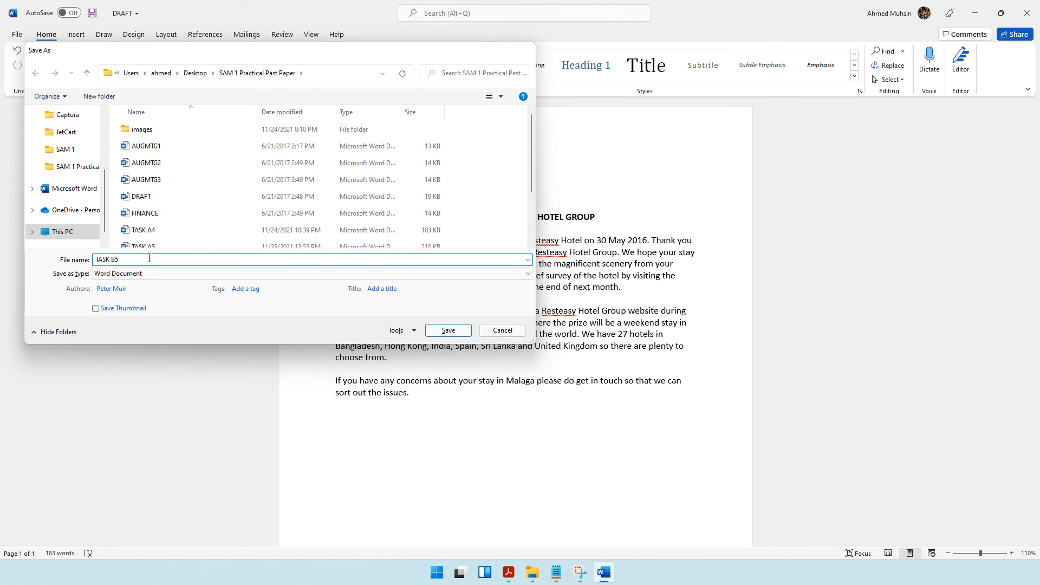
key(Return)
Check the Task B5a requirements in the question paper and copy the SREH Logo JPG file from the practical paper folder.
click(508, 573)
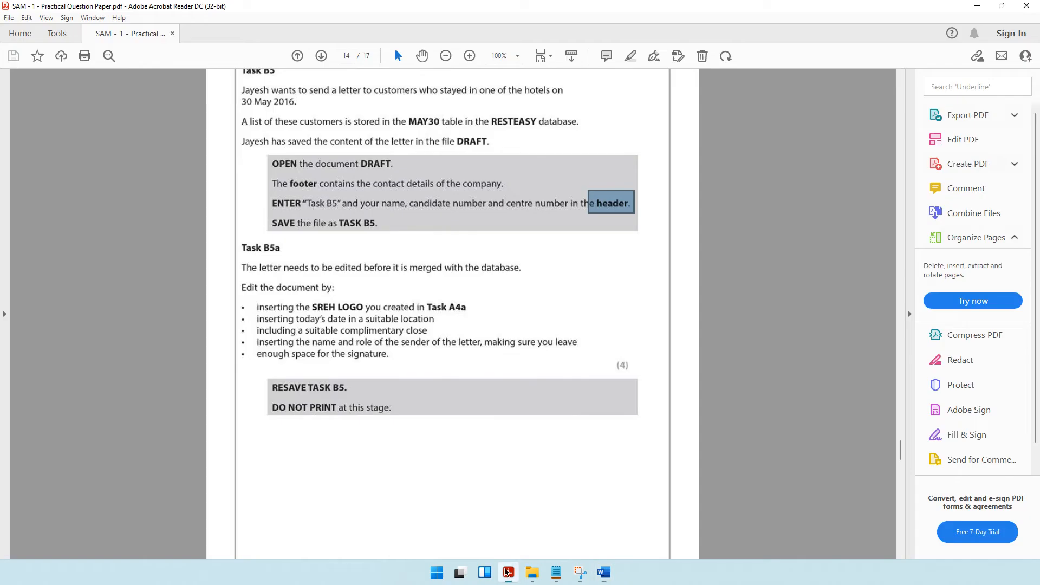
scroll(437, 228, down, 2)
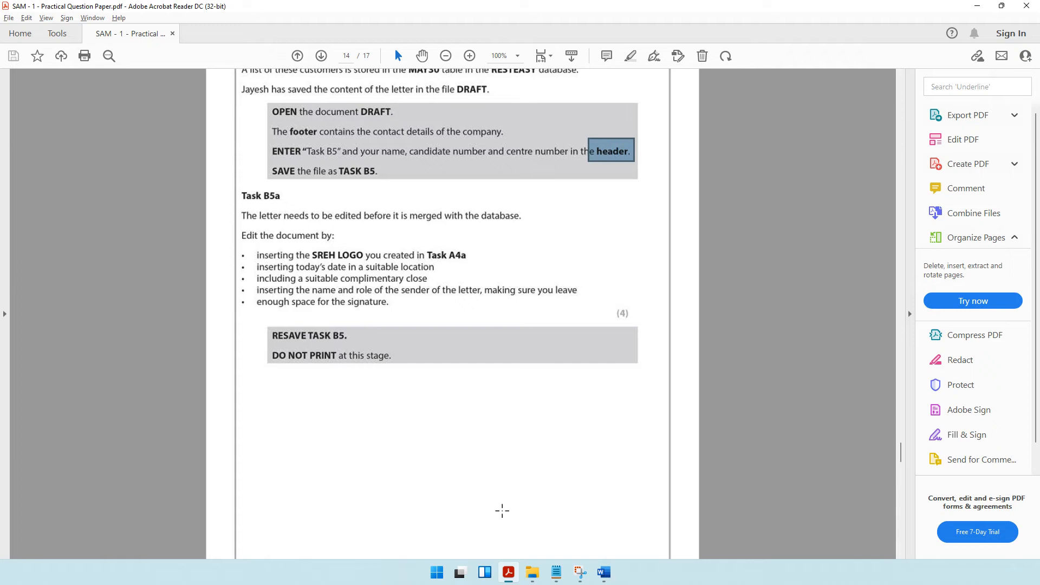
key(alt+Tab)
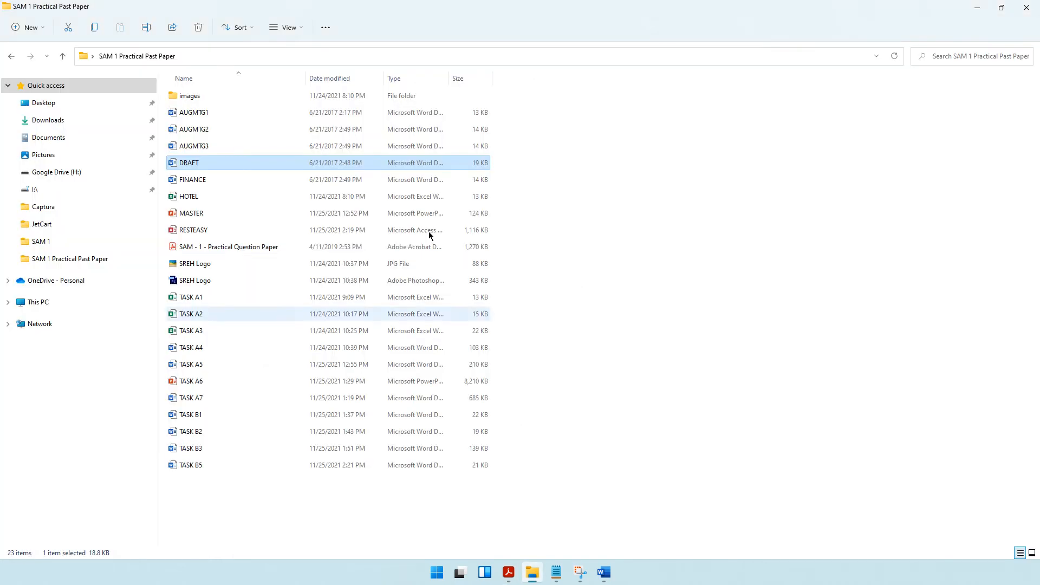
click(209, 267)
key(ctrl+c)
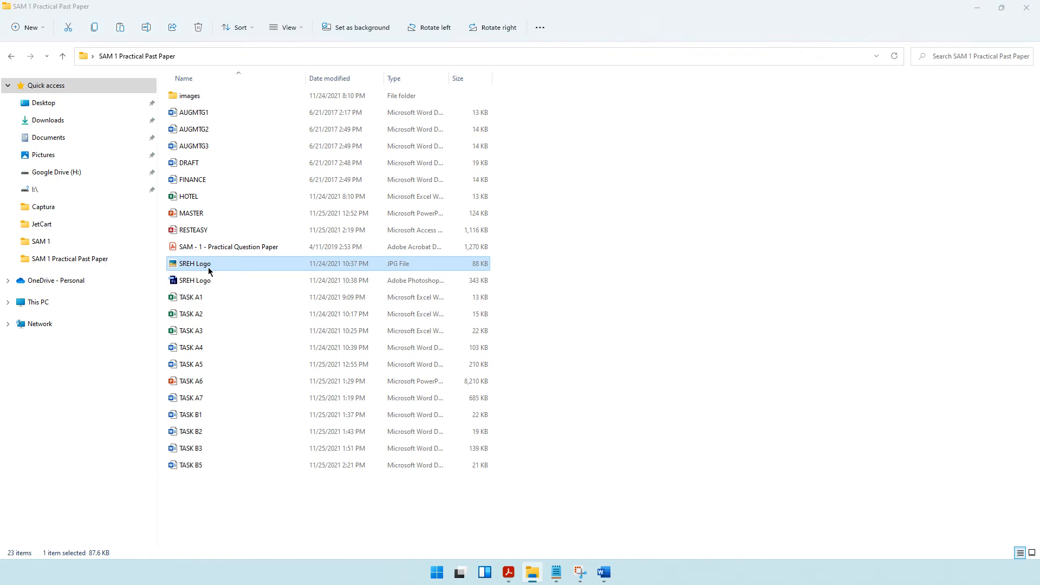
Paste the SREH logo below the letter's last paragraph and shrink it to about 1.16" wide by 1.26" high.
key(alt+Tab)
scroll(504, 409, down, 5)
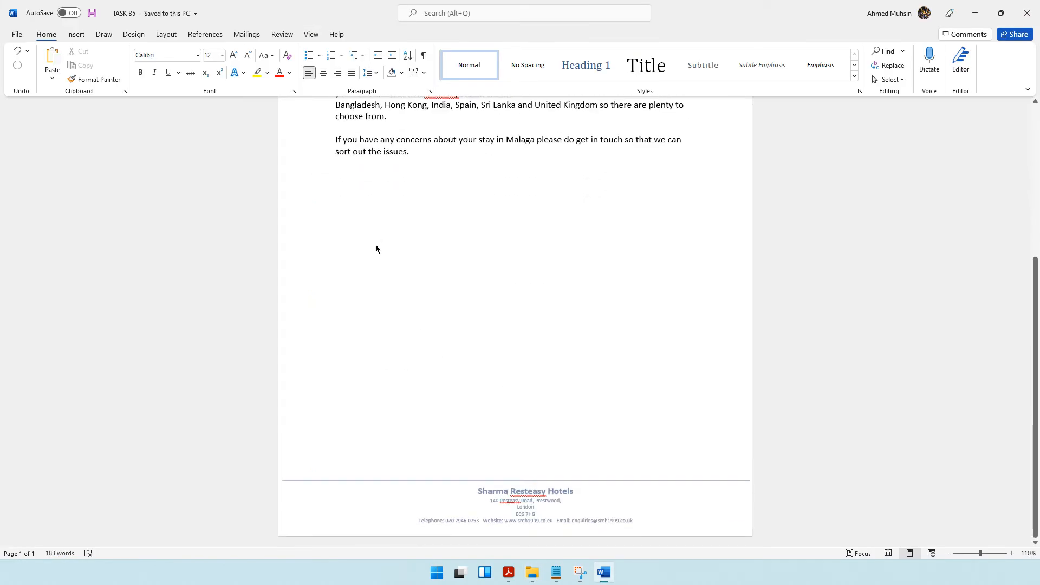
key(ctrl+v)
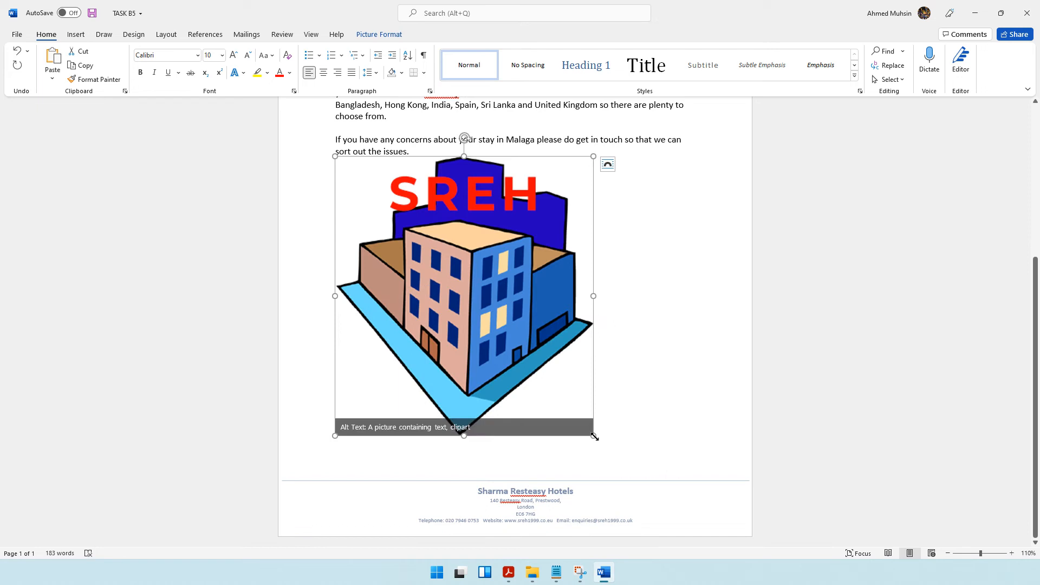
drag(594, 436, 402, 158)
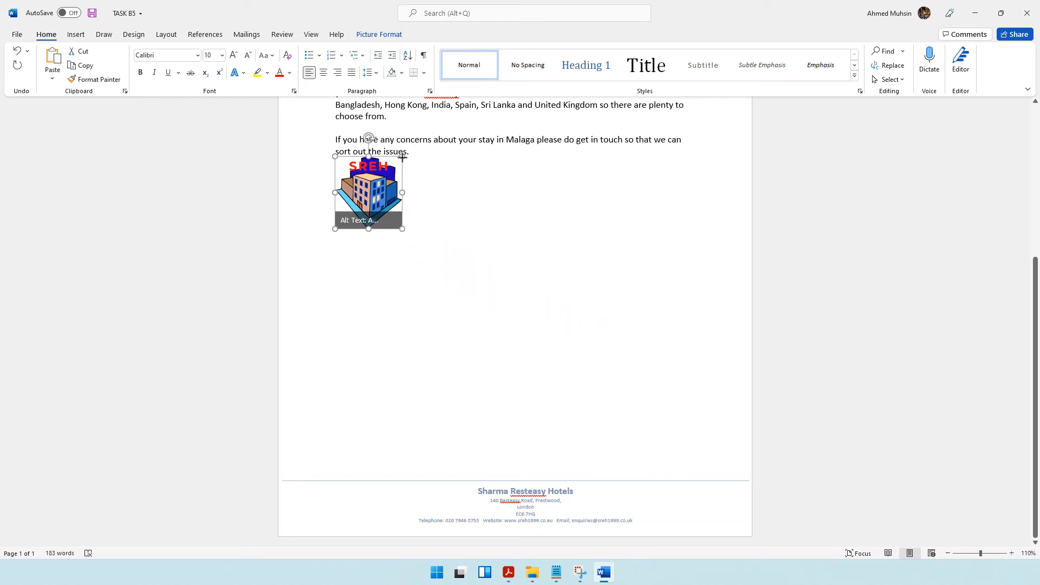
Move the SREH logo out of the letter body and into the page footer.
double_click(380, 511)
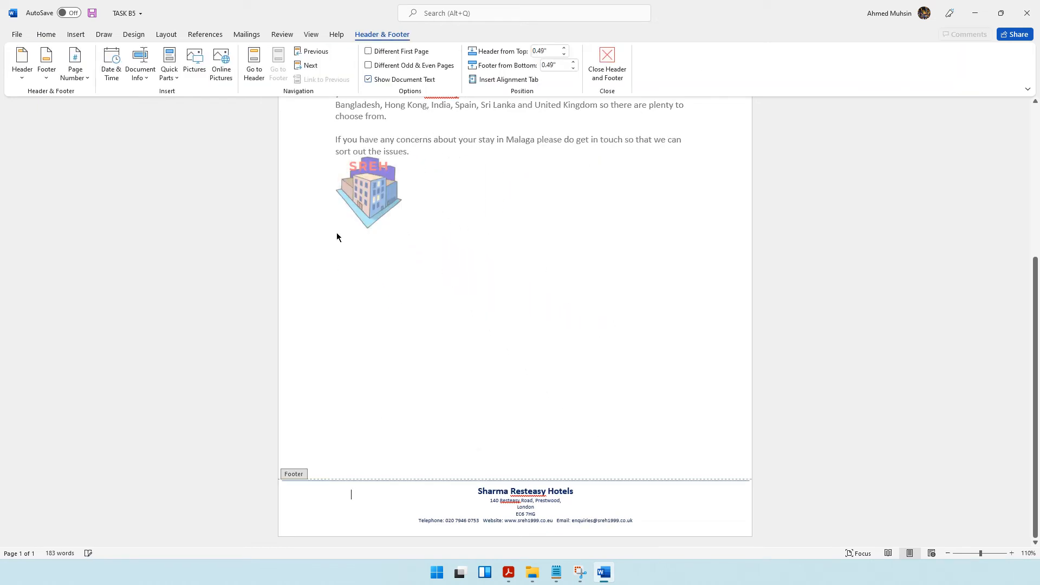
double_click(382, 198)
key(Delete)
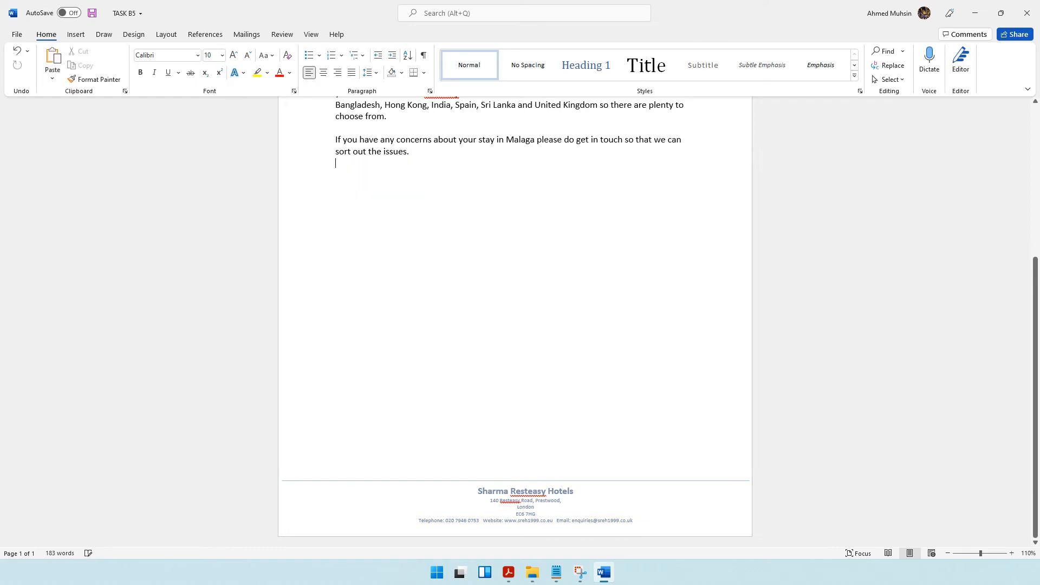
double_click(339, 501)
key(ctrl+v)
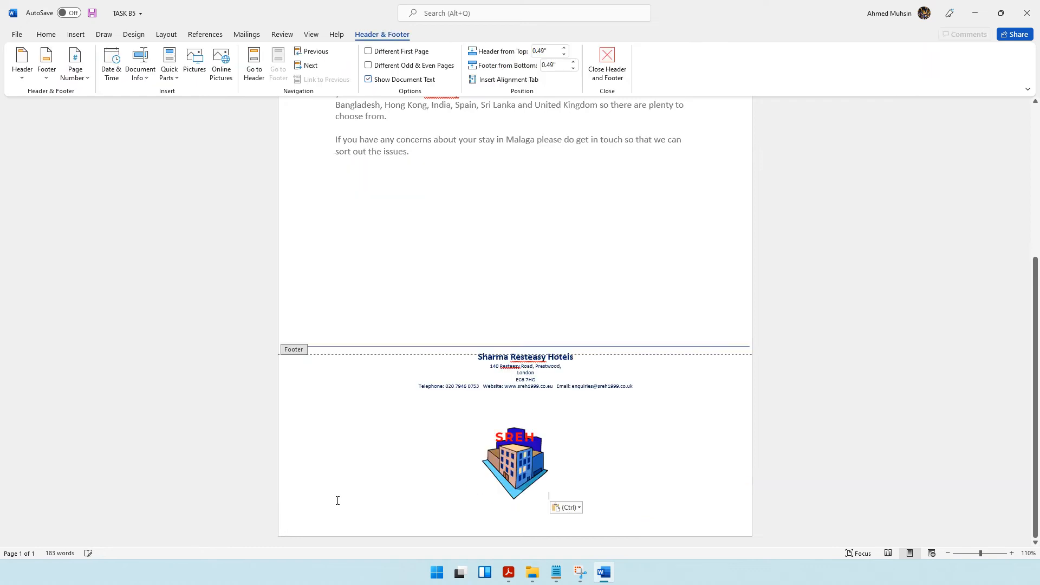
Place the footer logo behind the text, shrink it to fit beside the company contact details at the footer's left end, and leave the footer.
click(513, 459)
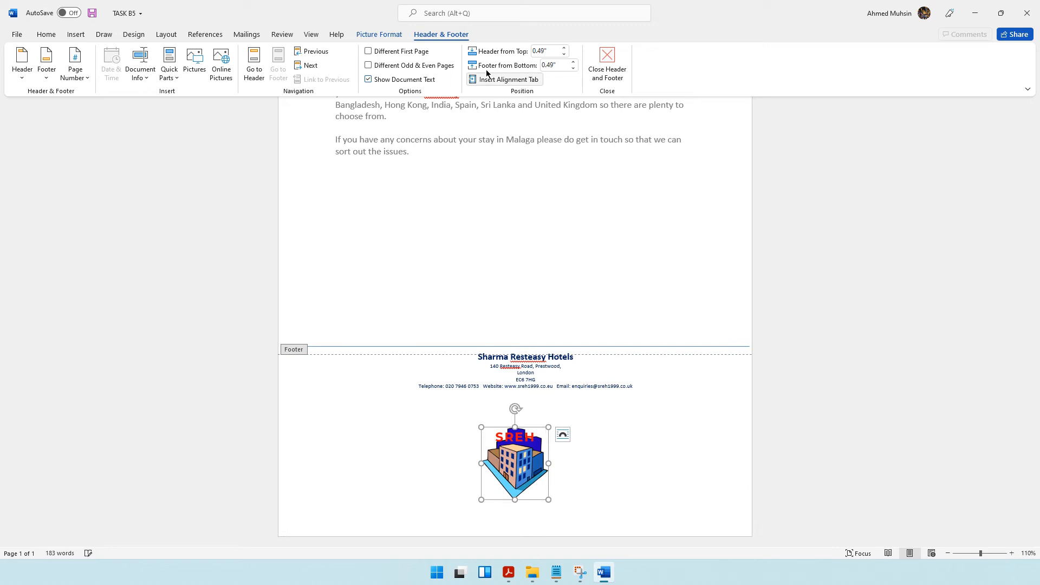
click(383, 35)
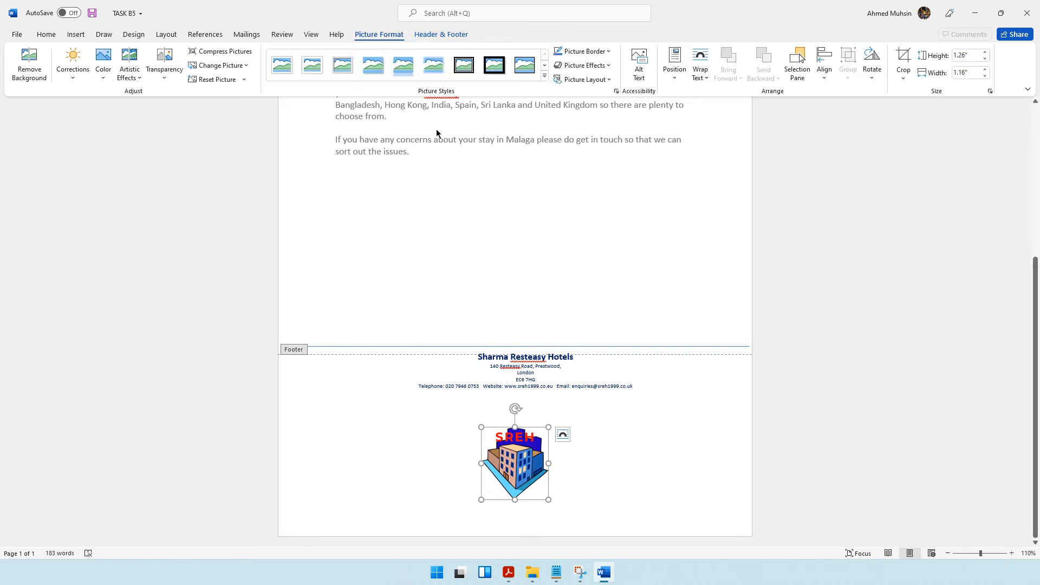
click(711, 77)
click(720, 174)
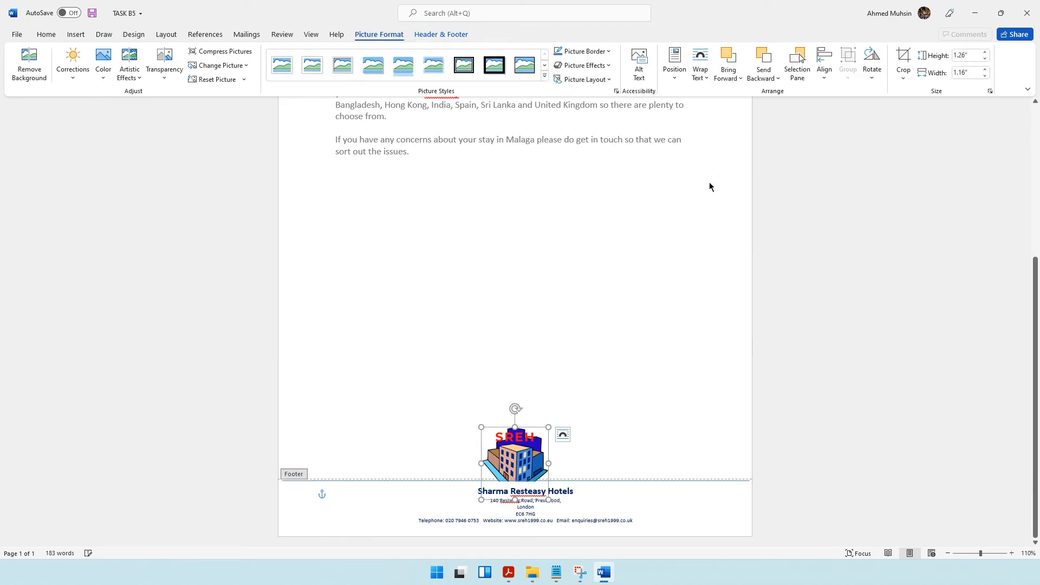
drag(512, 459, 317, 495)
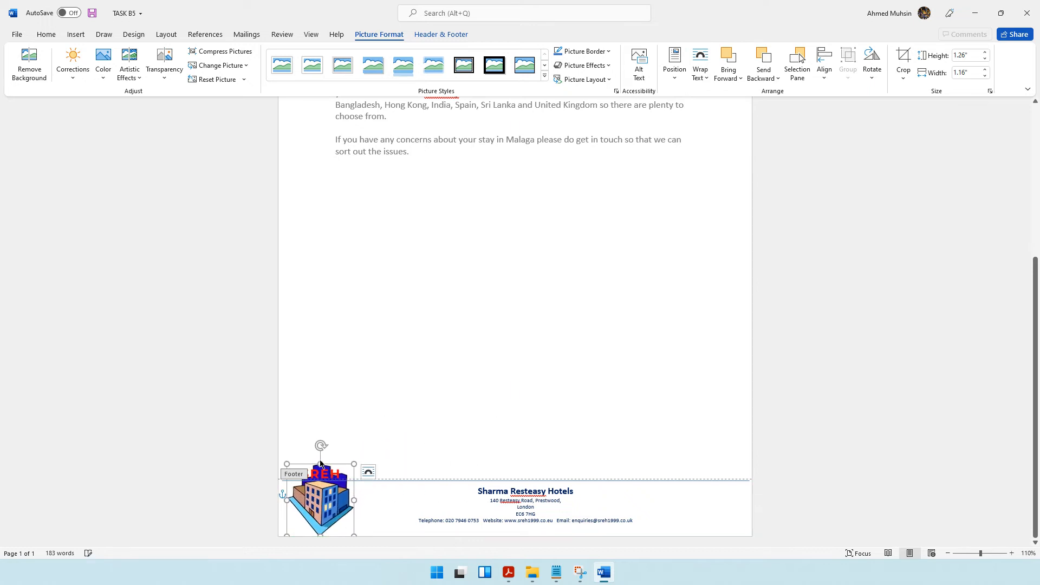
drag(287, 464, 319, 505)
double_click(547, 311)
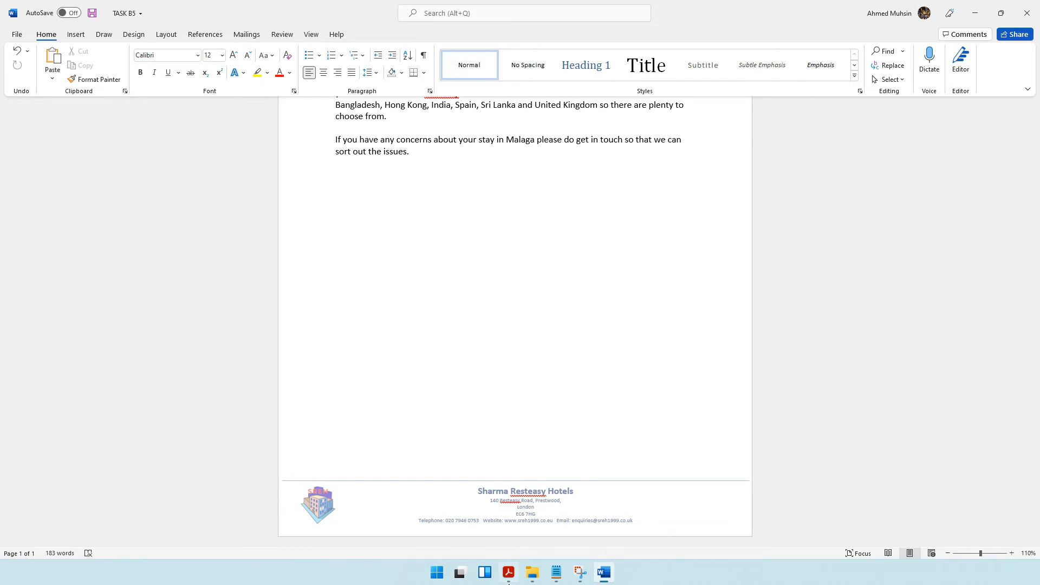
Insert today's date as 25 November 2021 above the customer name and address placeholder, with a blank line below it.
key(alt+Tab)
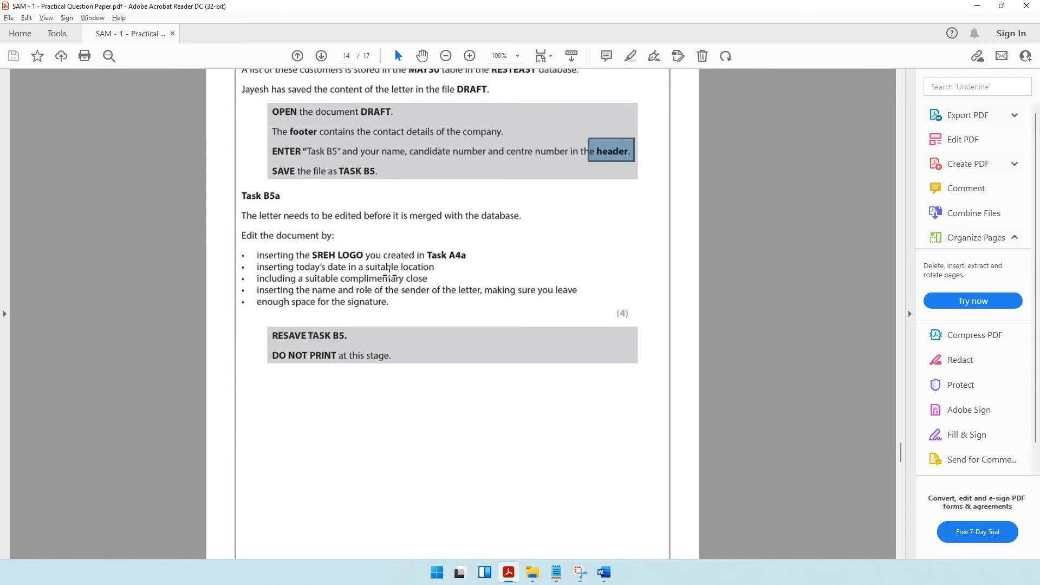
click(974, 6)
scroll(361, 193, up, 6)
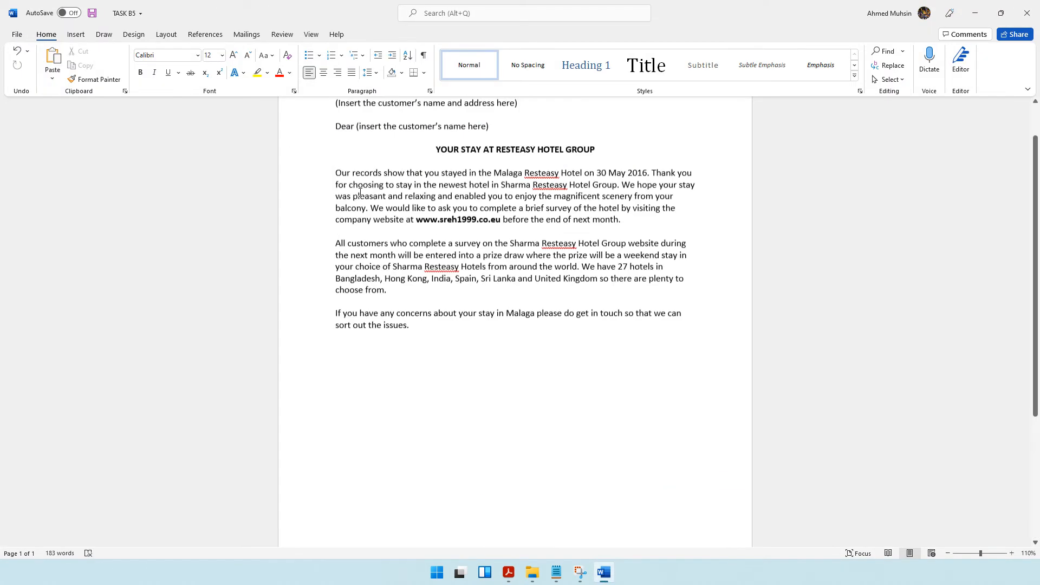
scroll(360, 192, up, 1)
click(329, 173)
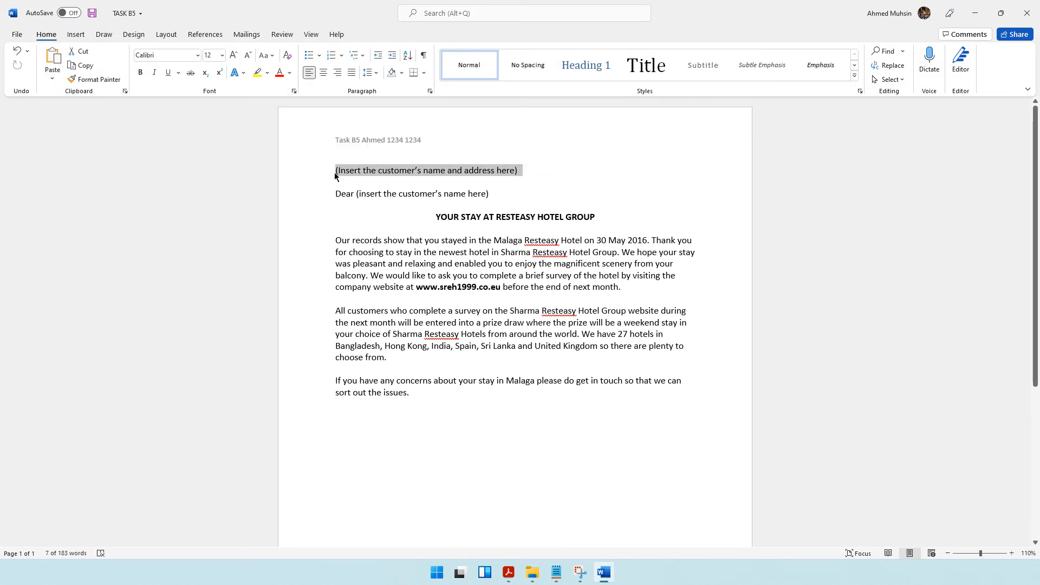
click(335, 173)
key(Return)
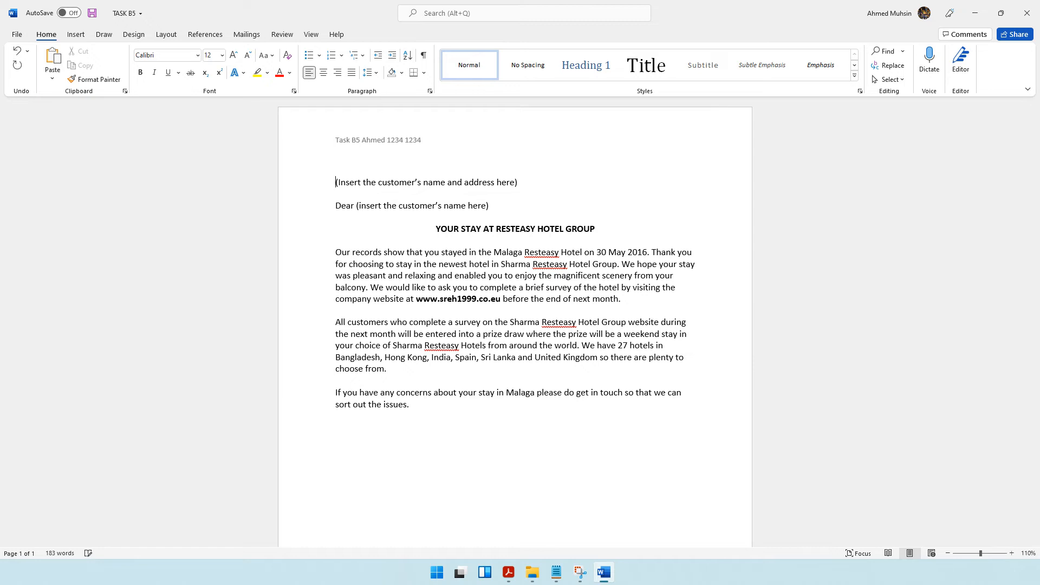
click(75, 39)
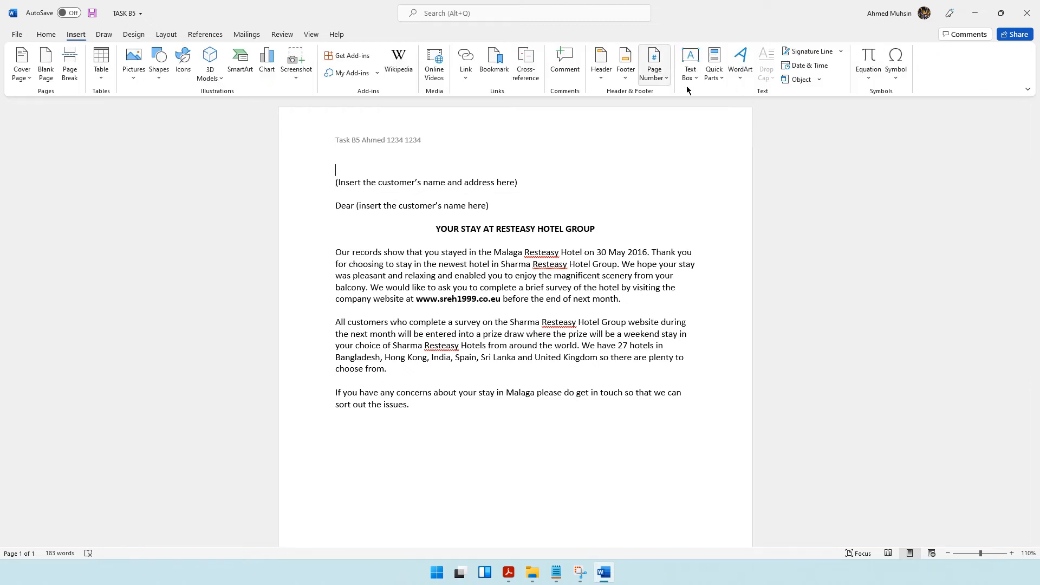
click(801, 65)
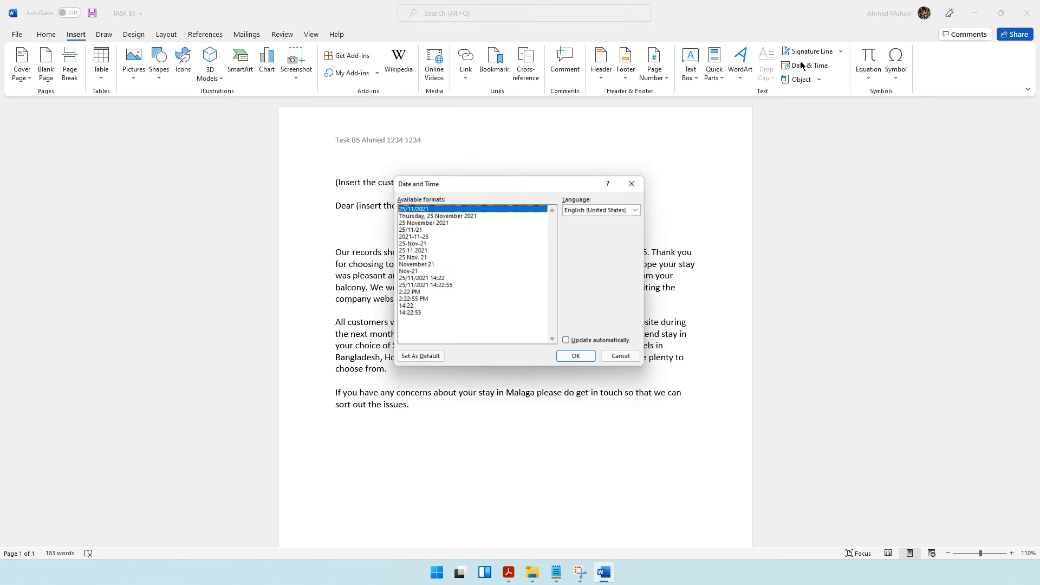
click(442, 222)
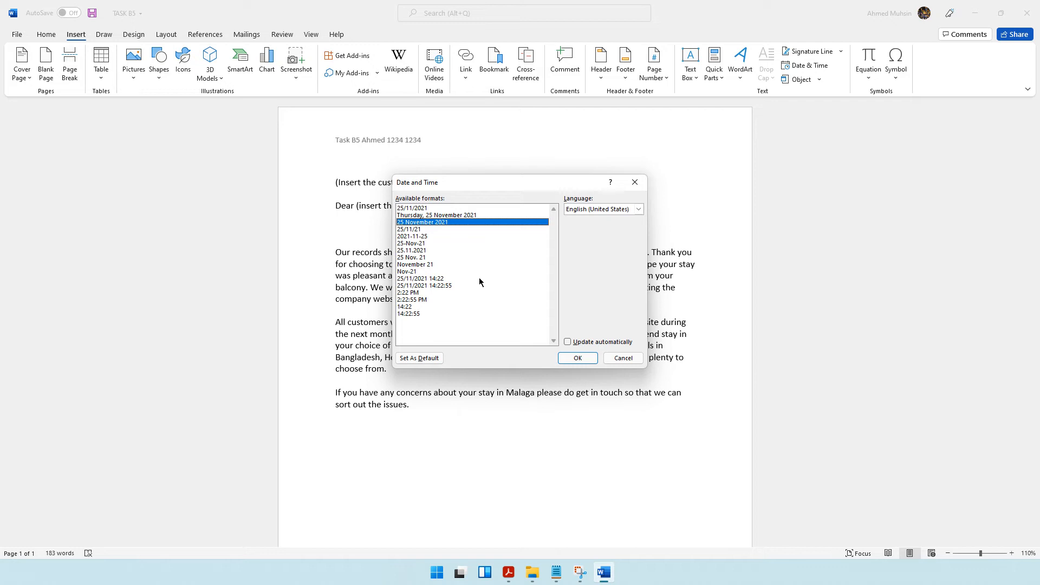
click(594, 359)
key(Return)
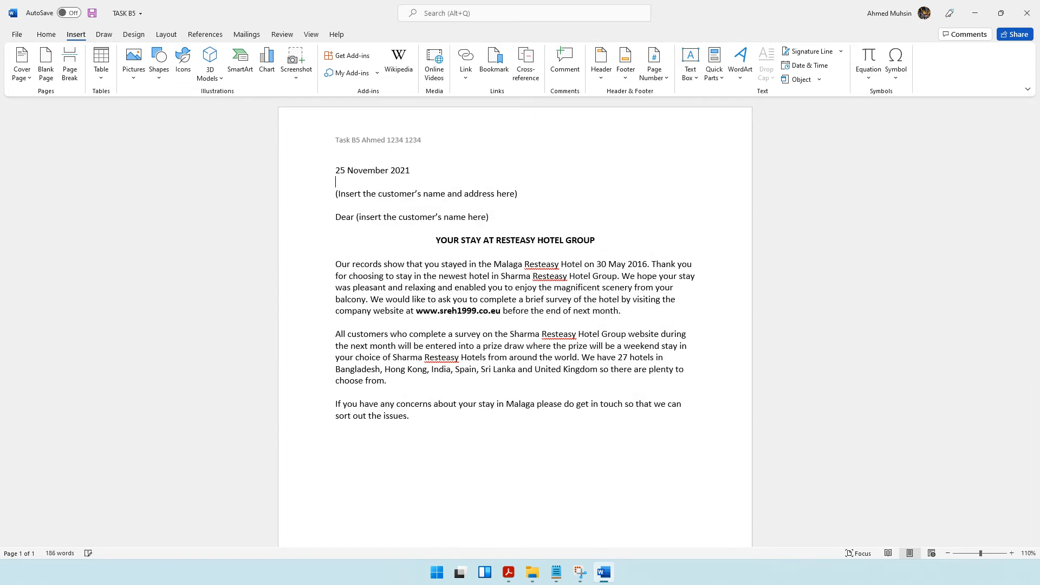
Check the Task B5a requirements and add the complimentary close "Yours sincerely," below the letter's last paragraph.
click(509, 572)
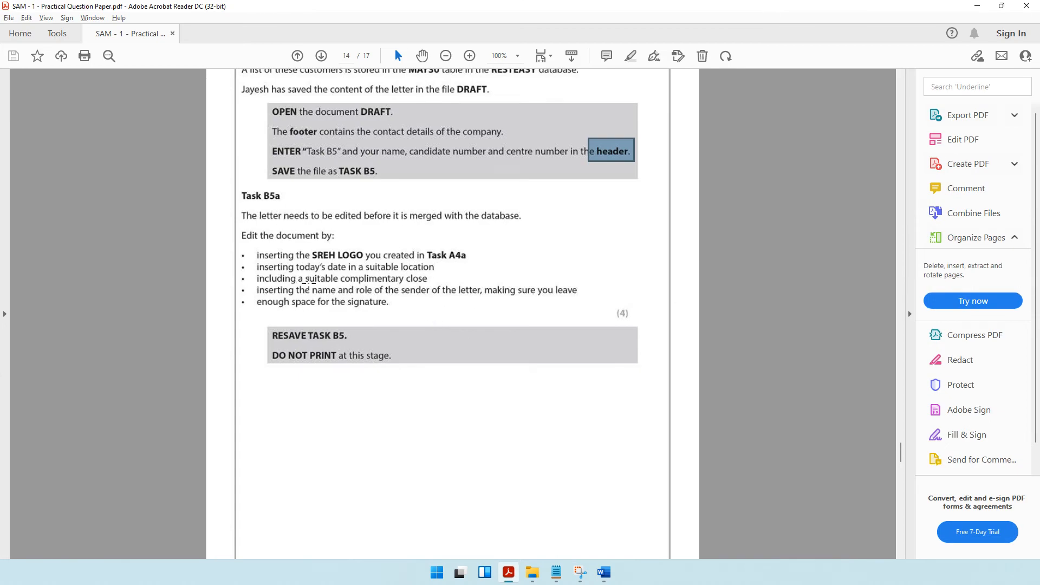
click(984, 11)
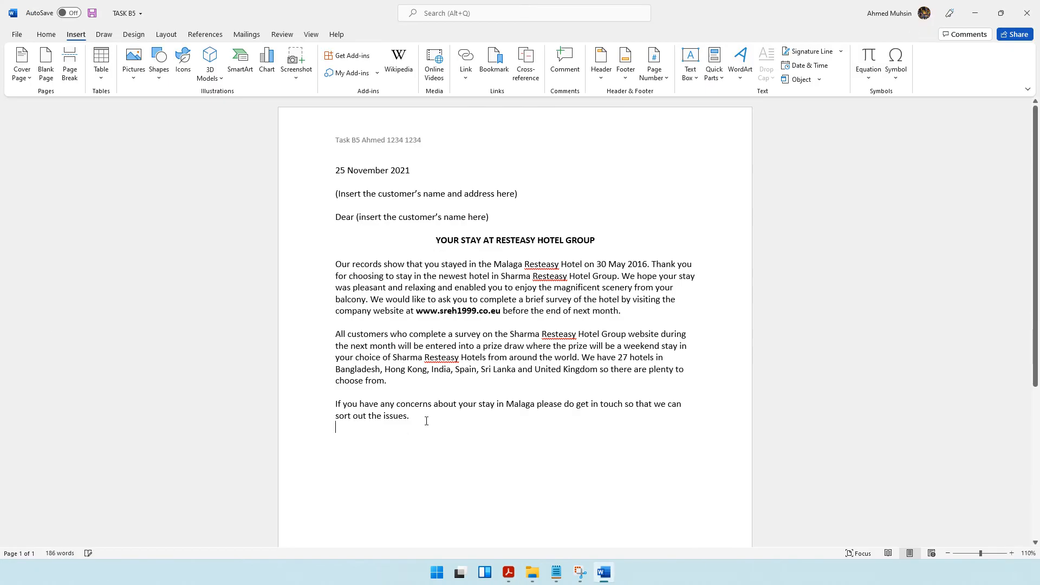
key(Return)
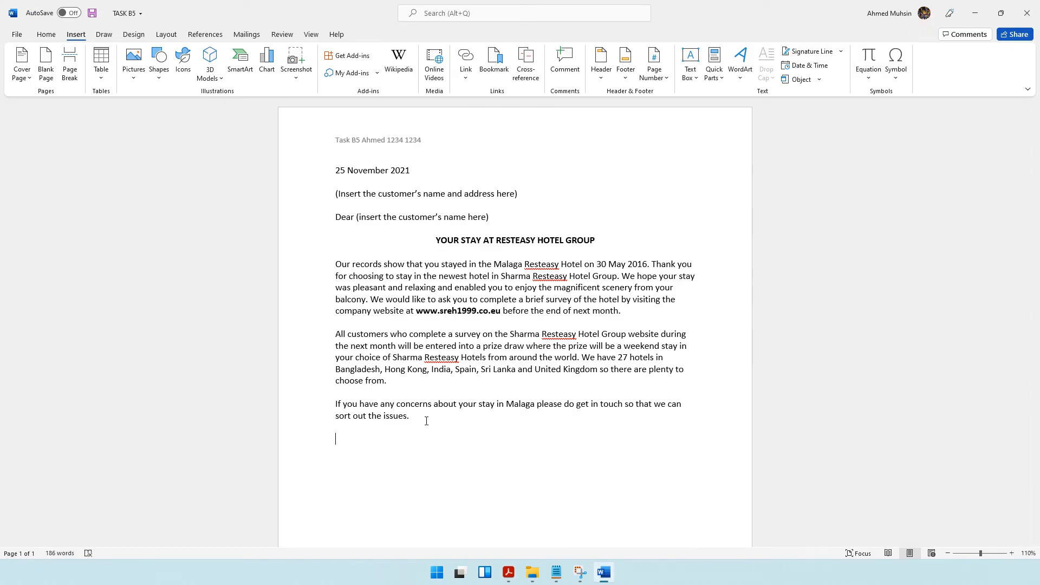
text(Yours sincerelk)
key(BackSpace)
text(y,)
Check the sender and signature requirements in Task B5a and leave blank lines for the signature below "Yours sincerely,".
click(508, 573)
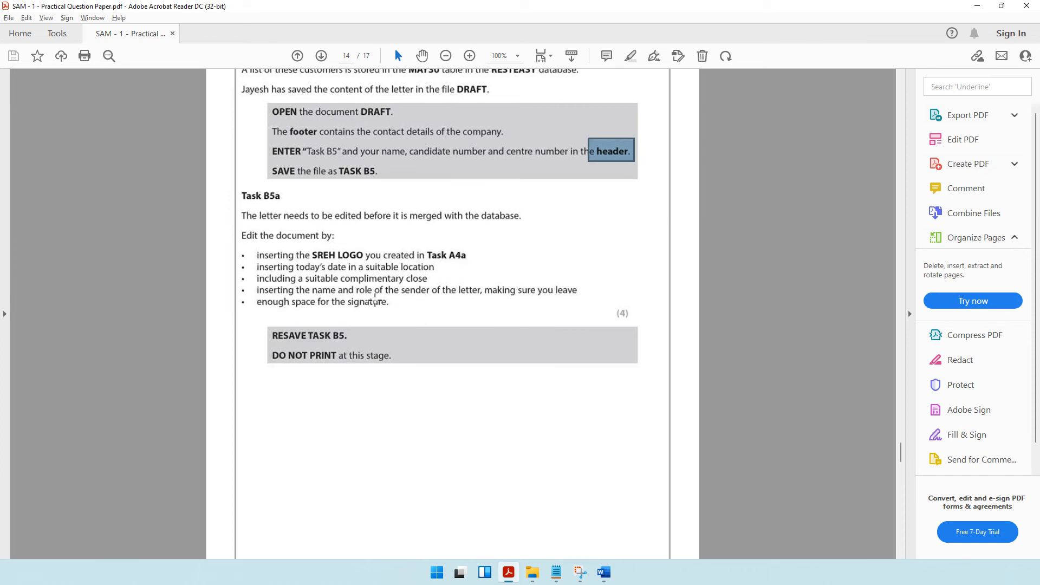
click(977, 6)
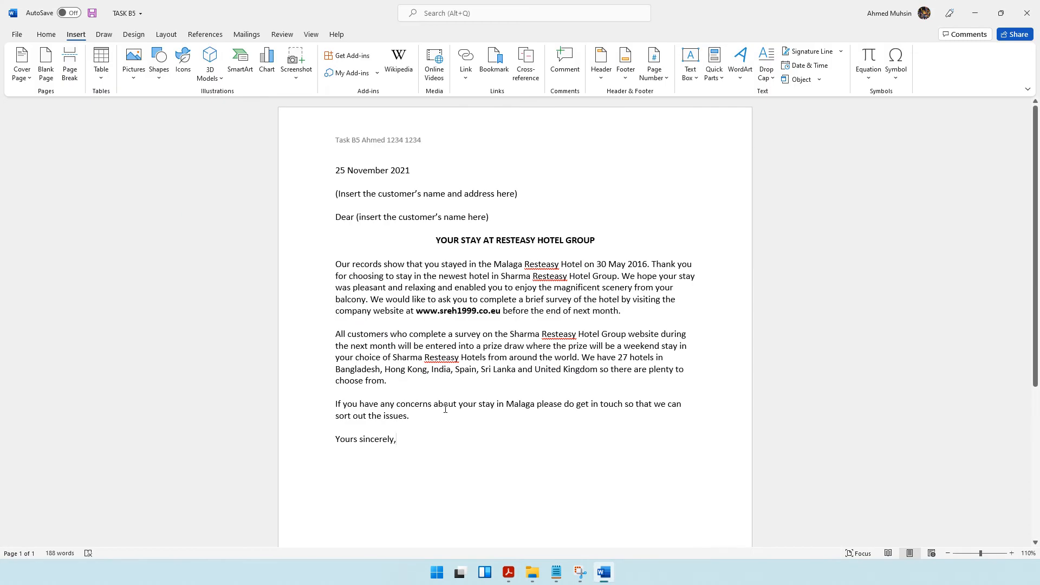
click(349, 449)
key(Return)
key(Return)
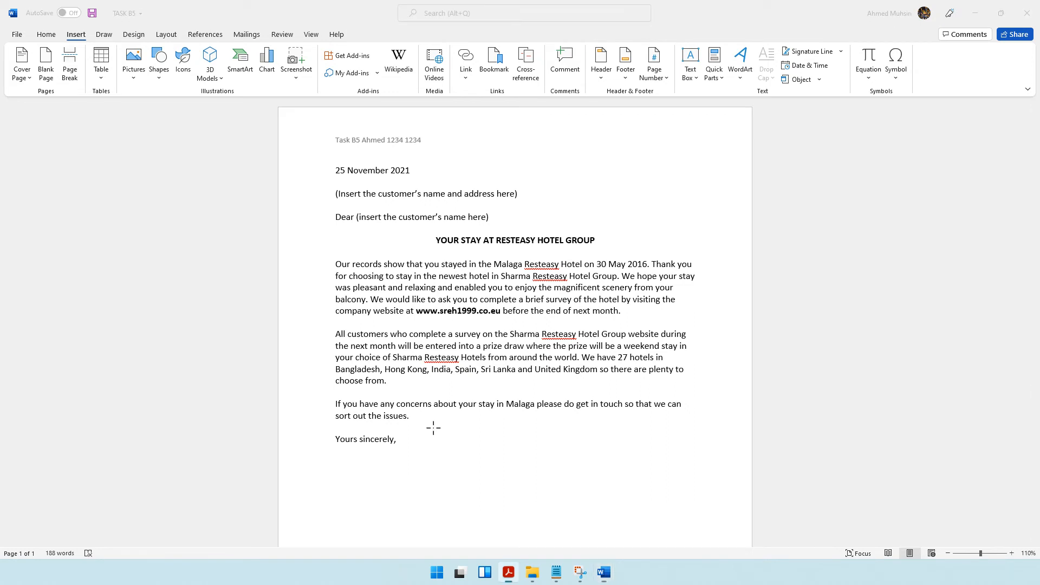
Look up the letter sender's name and role in the Scenario section of the question paper.
key(alt+Tab)
scroll(531, 261, up, 3)
scroll(531, 260, up, 2)
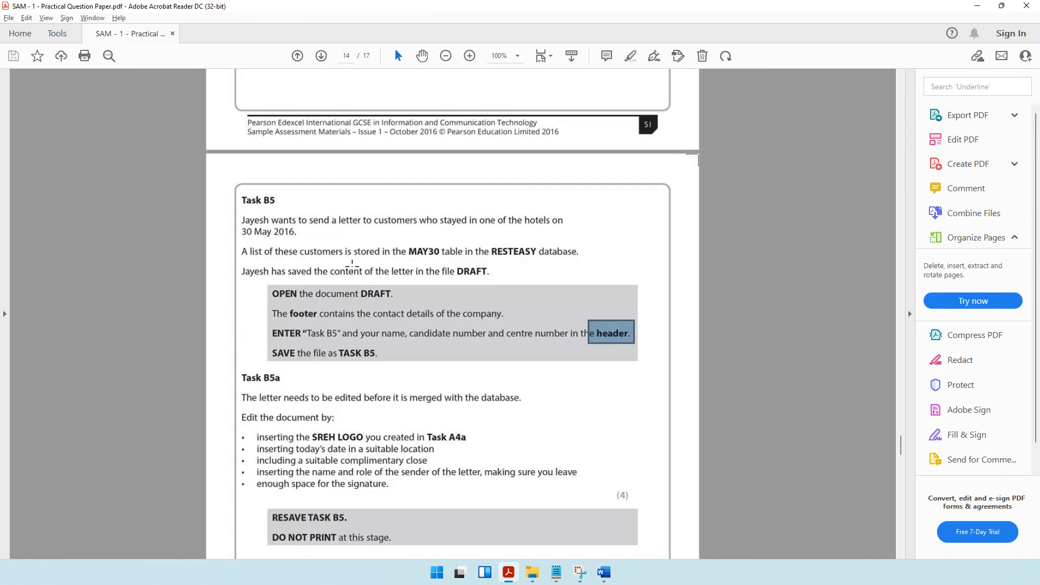
scroll(702, 385, up, 20)
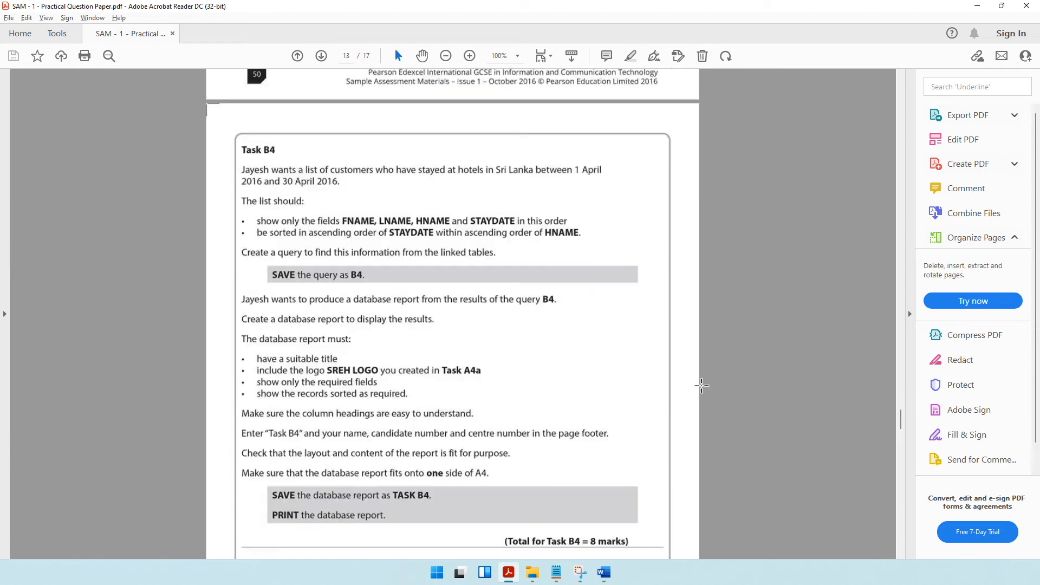
scroll(702, 386, down, 15)
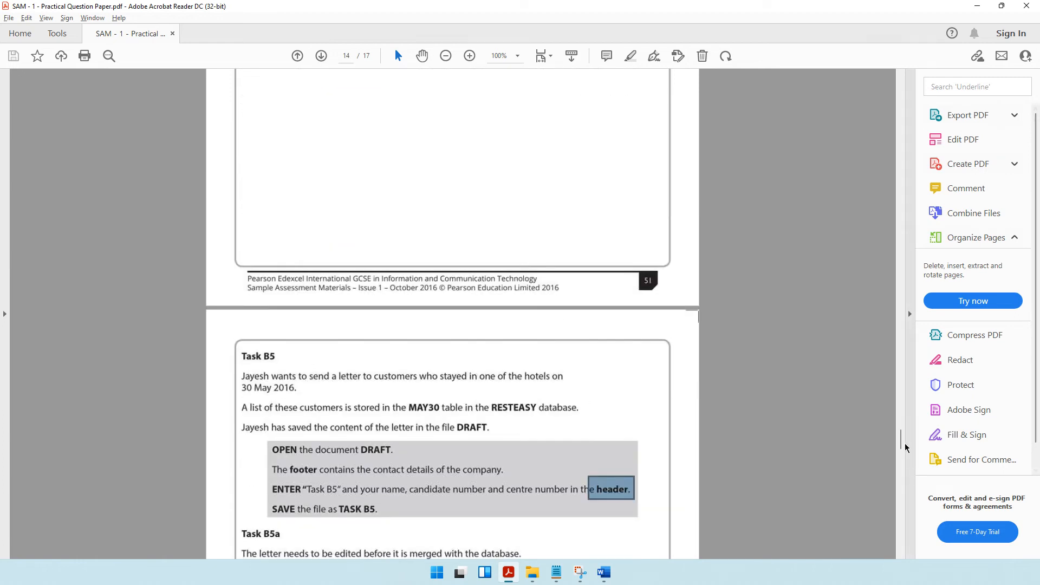
drag(901, 437, 829, 113)
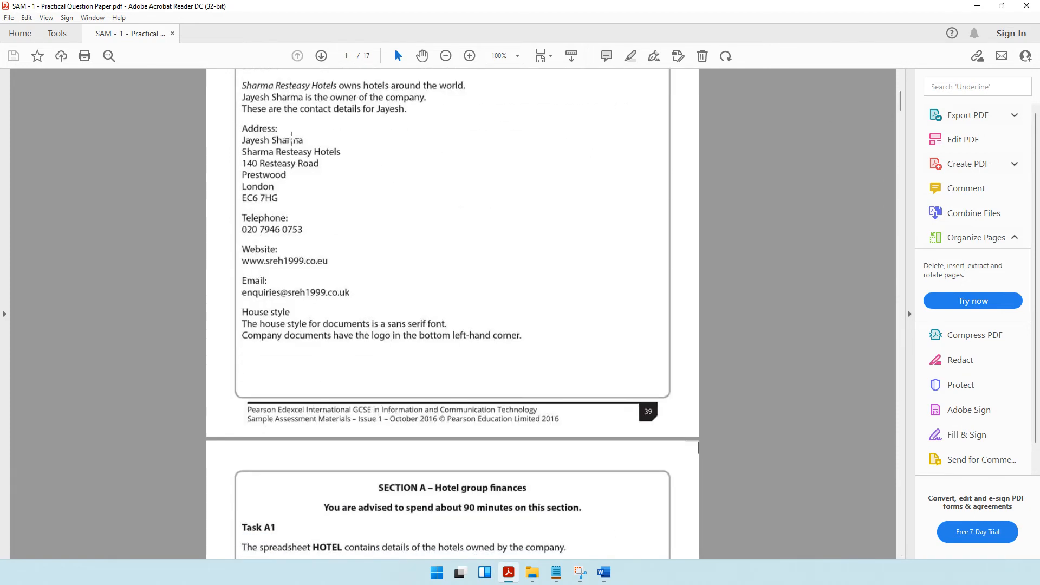
scroll(296, 147, up, 2)
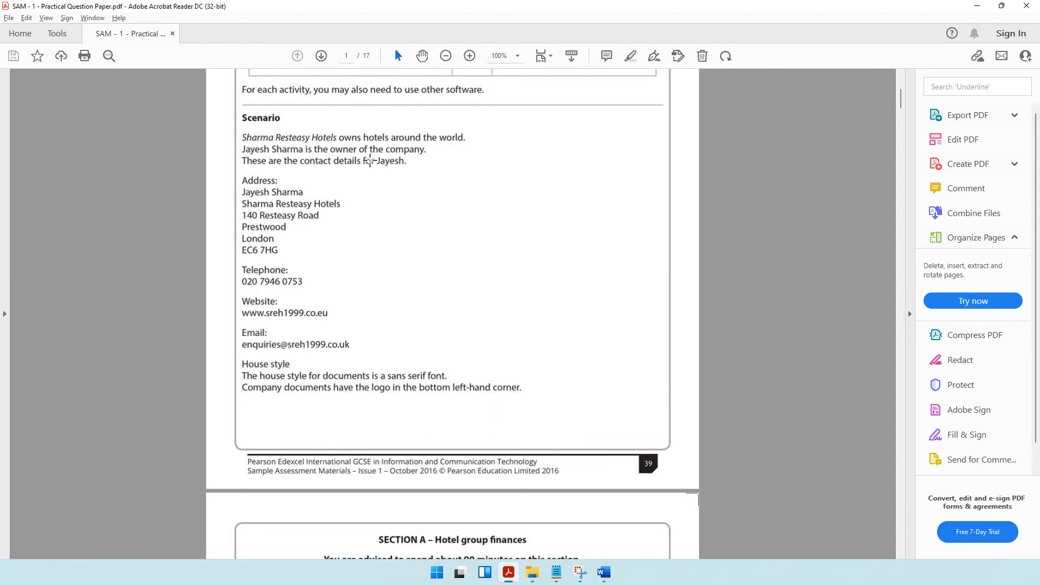
click(970, 7)
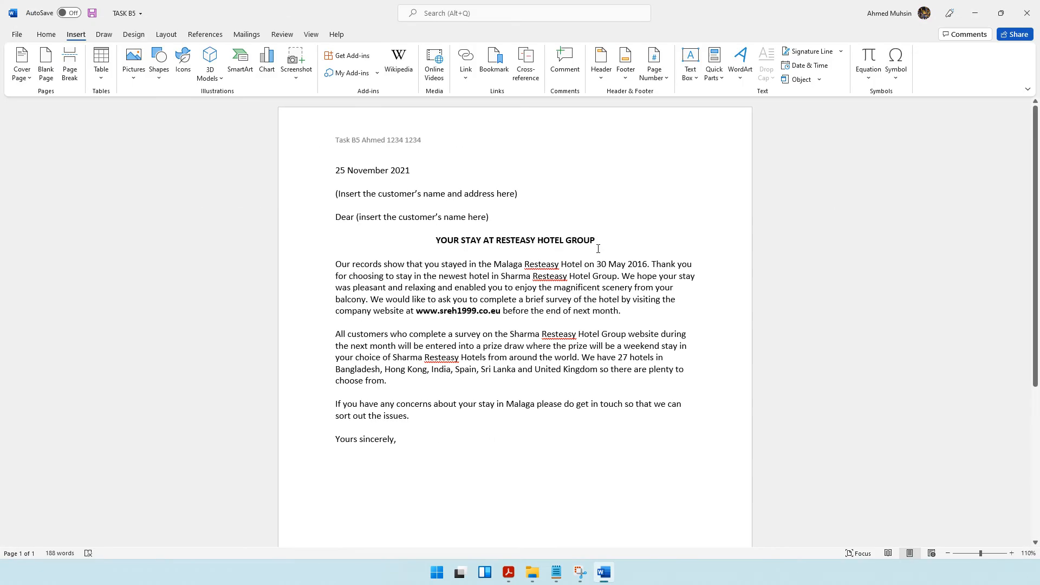
Enter the sender's full name below the signature space, with the role "Owner – Resteasy Hotels" on the line beneath.
text(Jayesh Sharma)
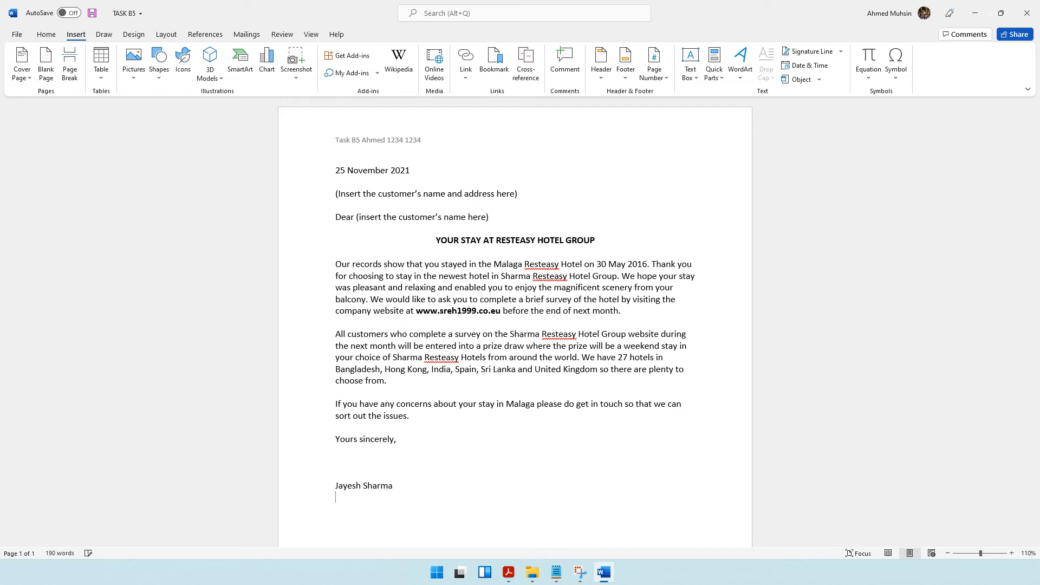
text(Owner - Resteasy Hotels)
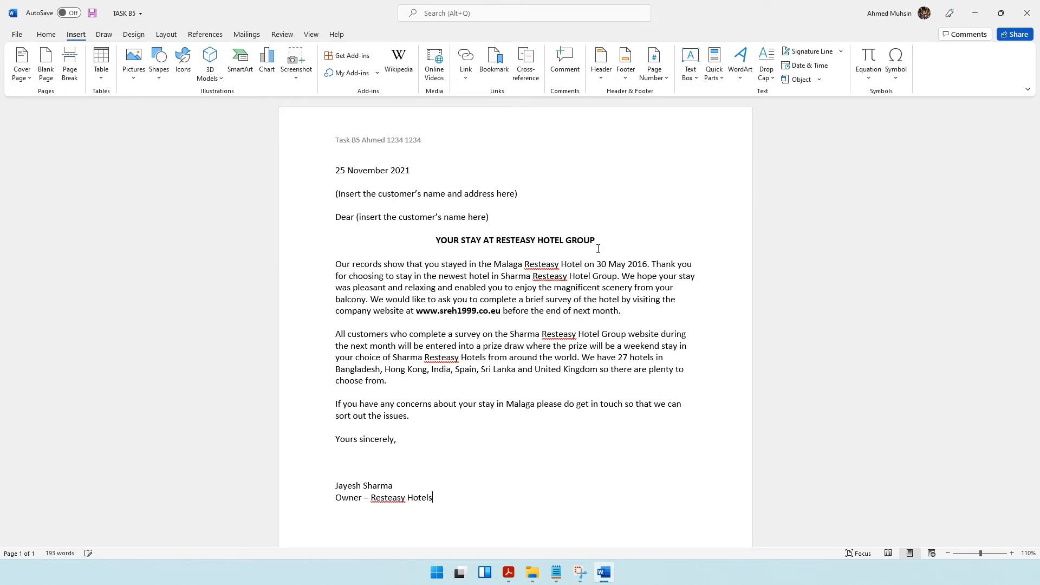
Complete the company name in the role line as "Sharma Resteasy Hotels" per the question paper, and bold the sender's name and role.
key(alt+Tab)
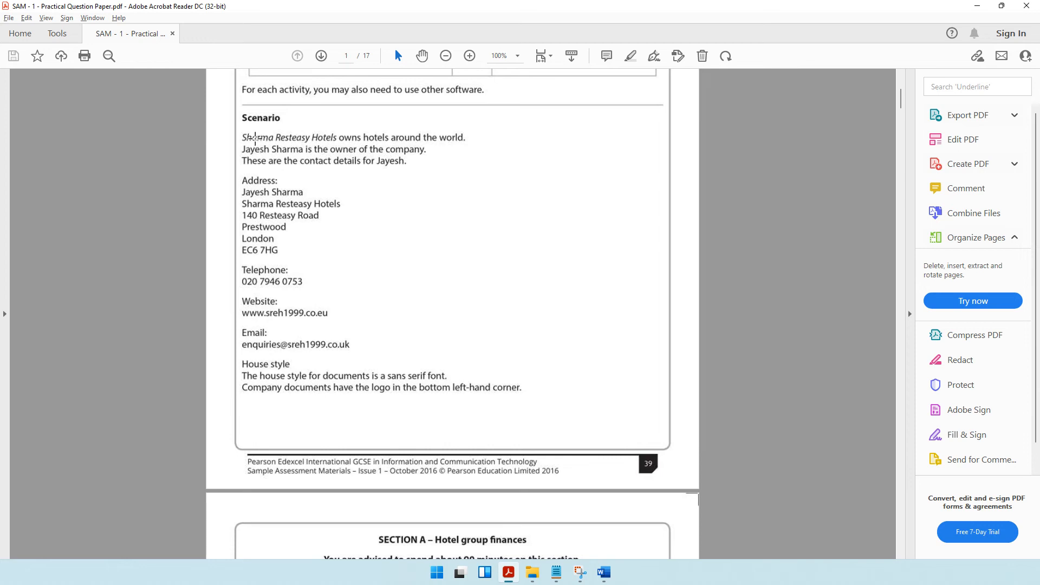
click(978, 7)
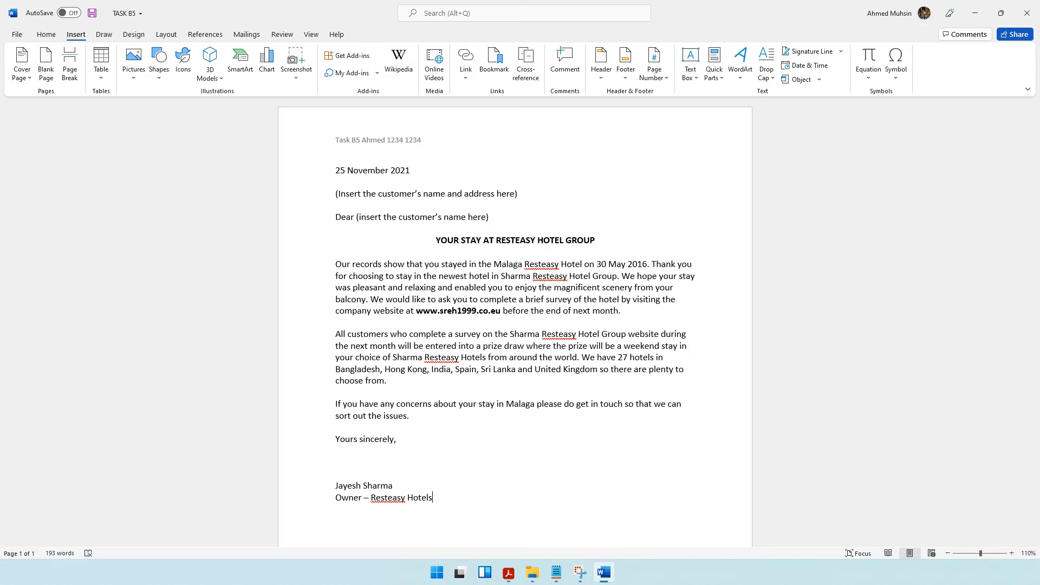
right_click(373, 500)
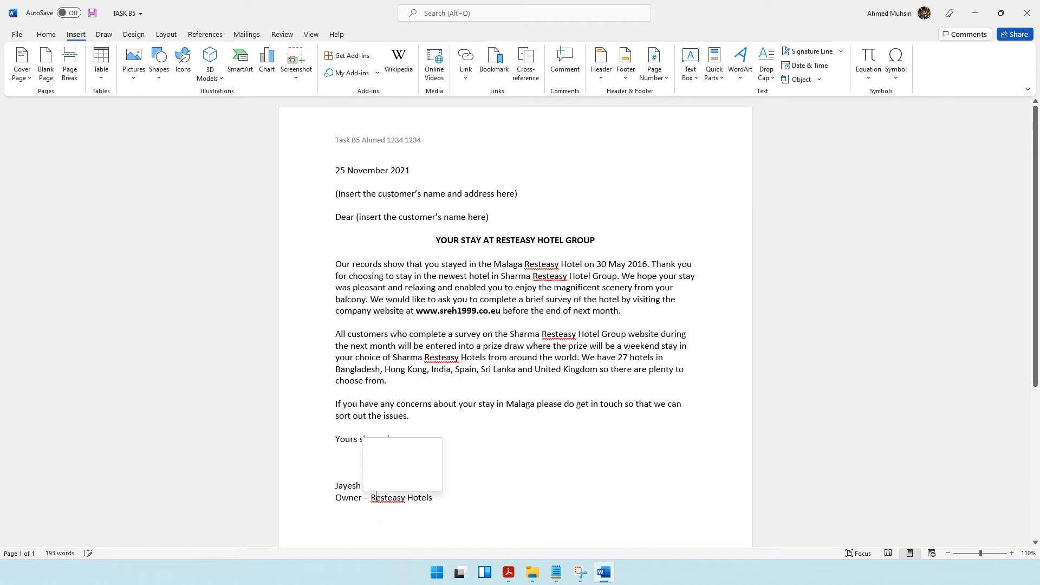
key(Escape)
text(Sharma)
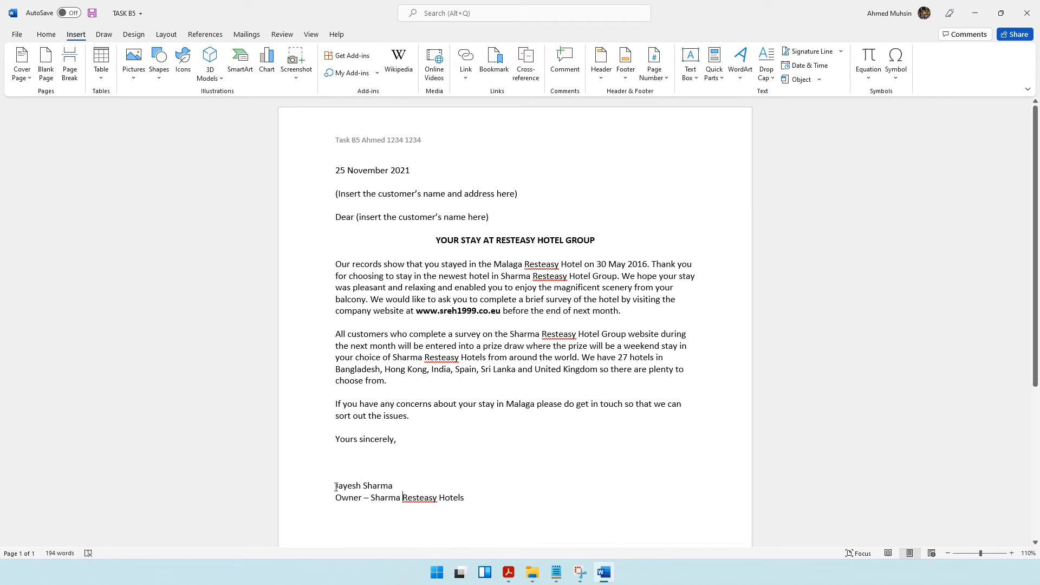
drag(336, 487, 469, 499)
key(ctrl+b)
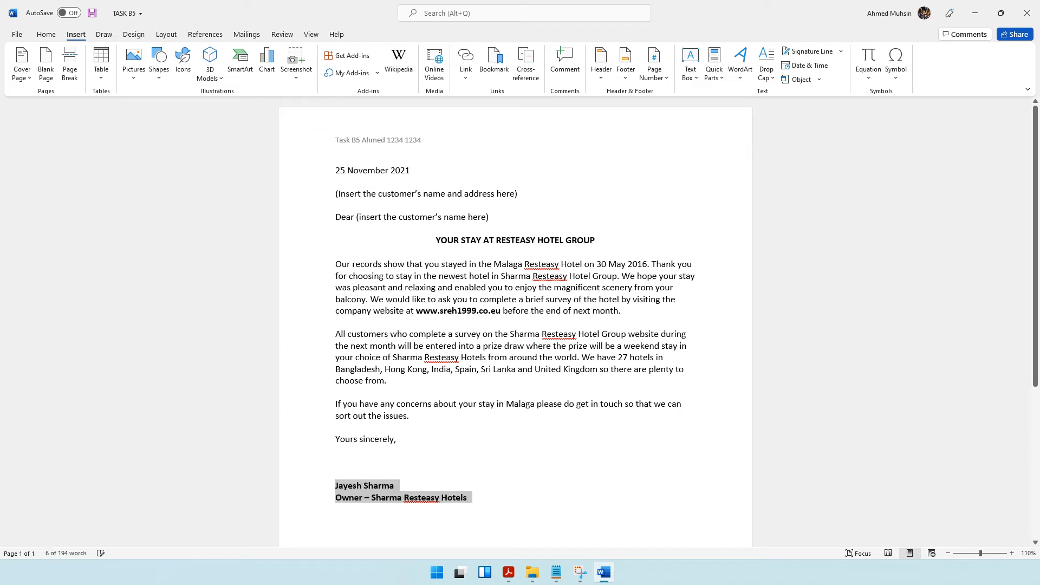
Review the remaining Task B5a instructions in the question paper and resave the letter TASK B5.
click(508, 572)
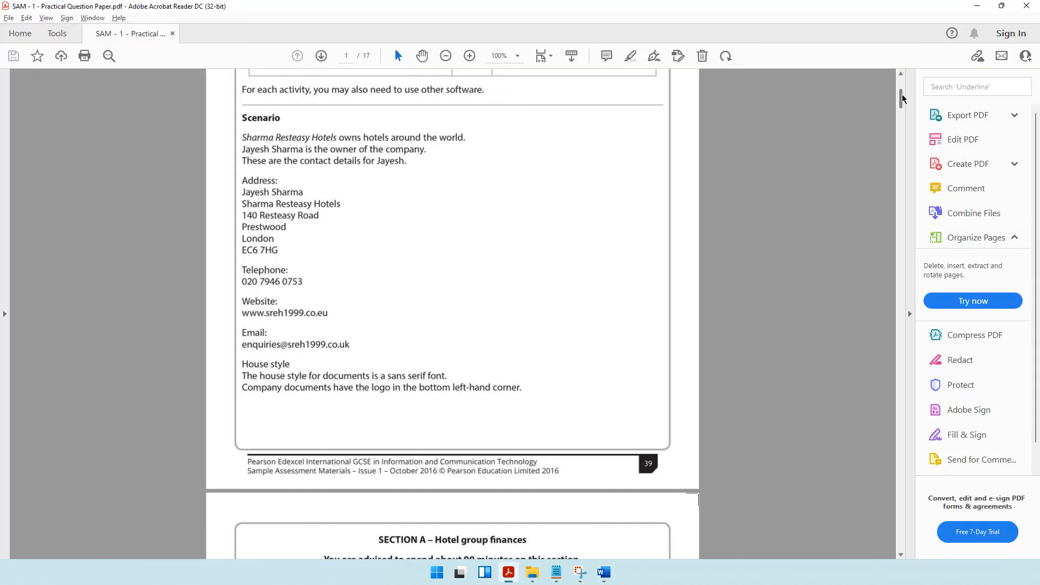
drag(903, 98, 845, 495)
scroll(459, 251, up, 5)
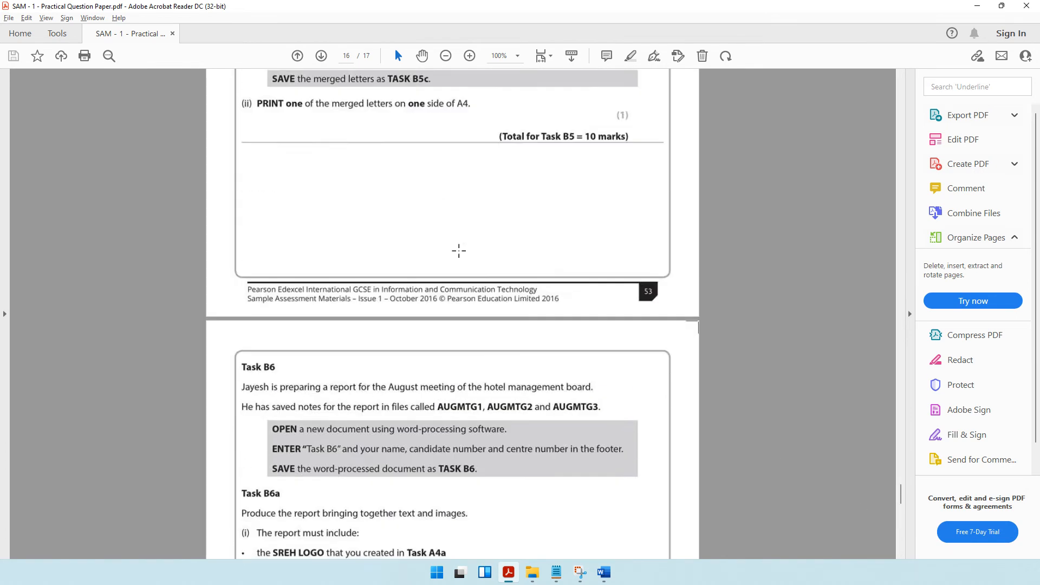
scroll(458, 250, up, 20)
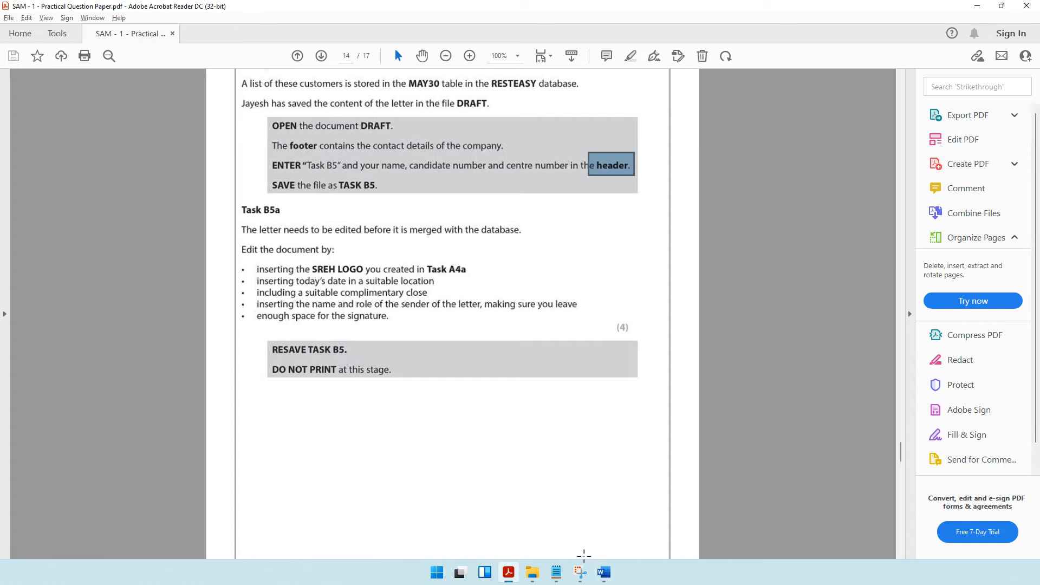
click(604, 573)
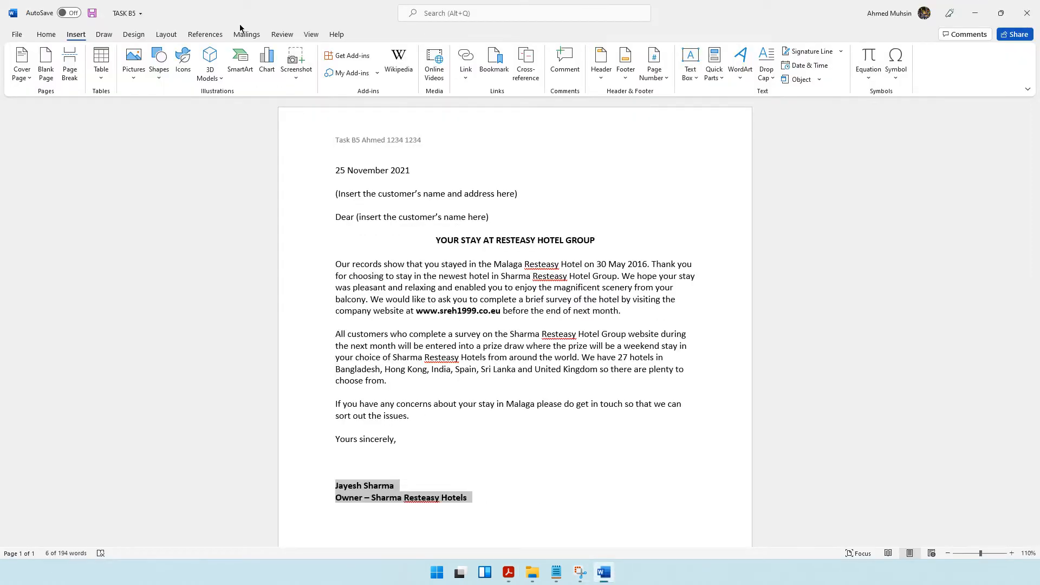
click(93, 13)
Read the Task B5b merge field requirements in the question paper, return to the letter and deselect the sender's details.
click(509, 573)
scroll(446, 363, down, 10)
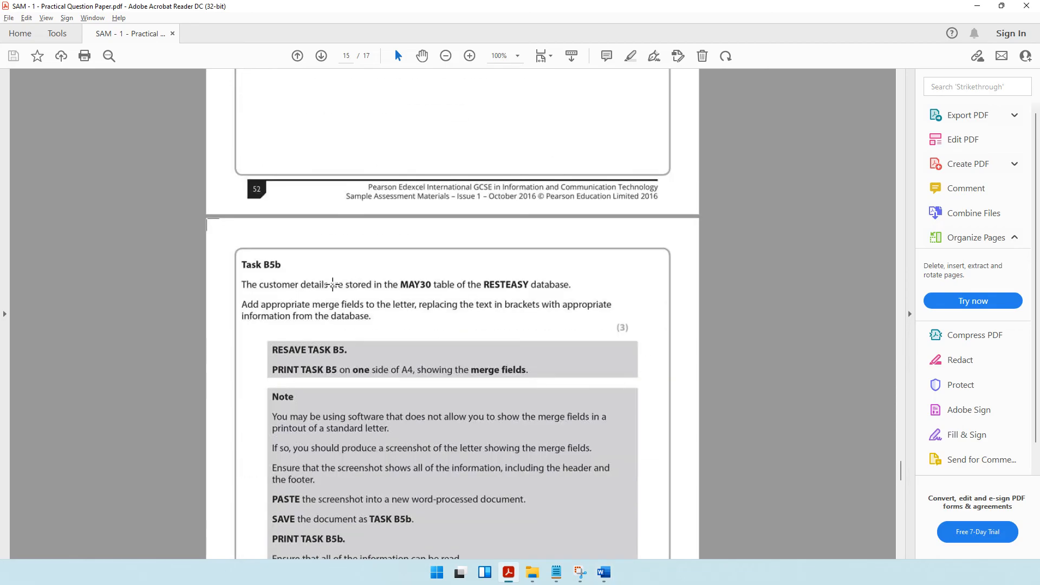
scroll(333, 283, down, 3)
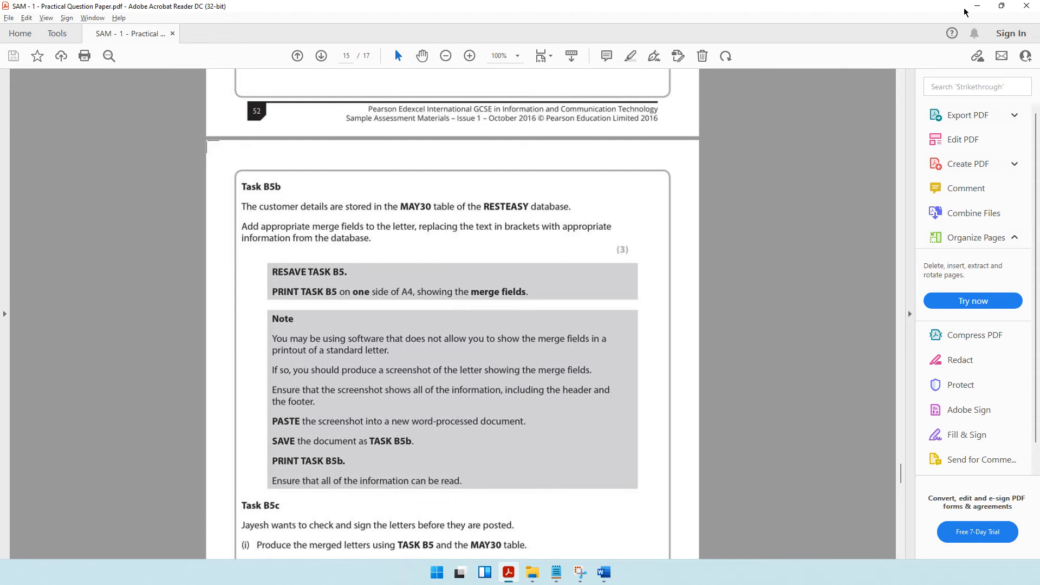
click(977, 6)
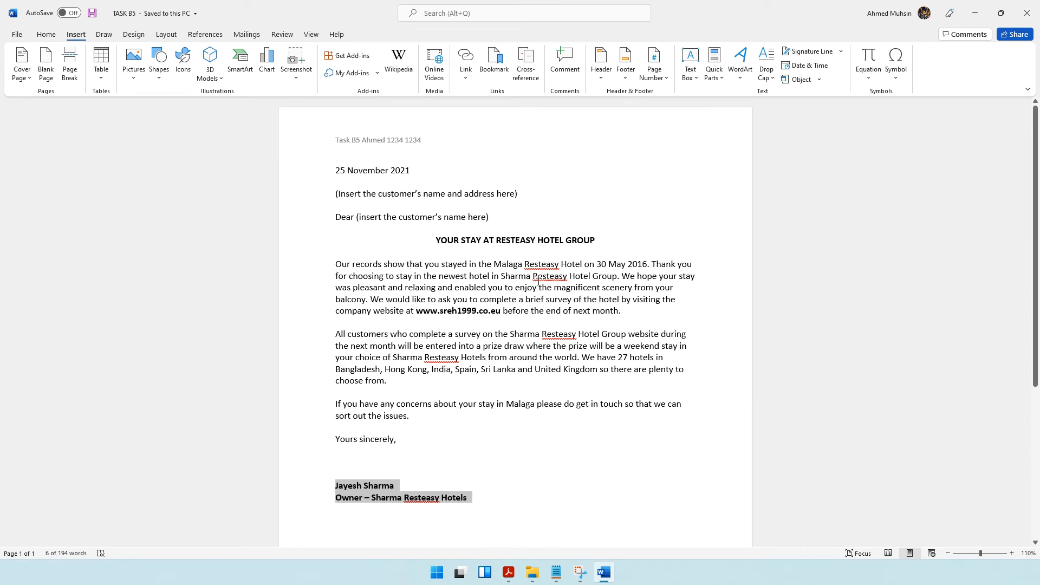
click(467, 264)
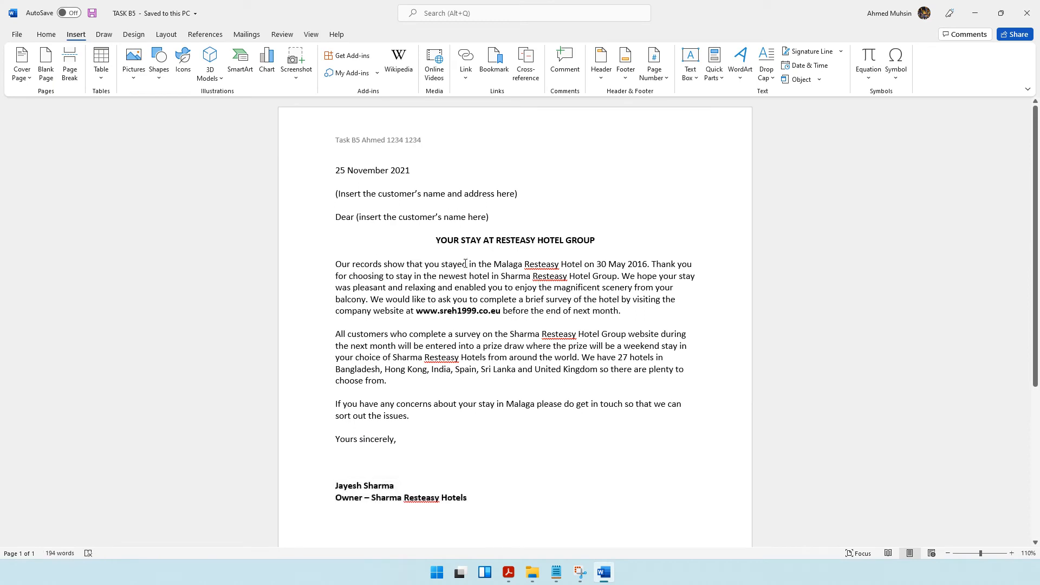
Attach the MAY30 table of the RESTEASY database in the SAM 1 Practical Past Paper folder as the letter's existing recipient list.
click(246, 34)
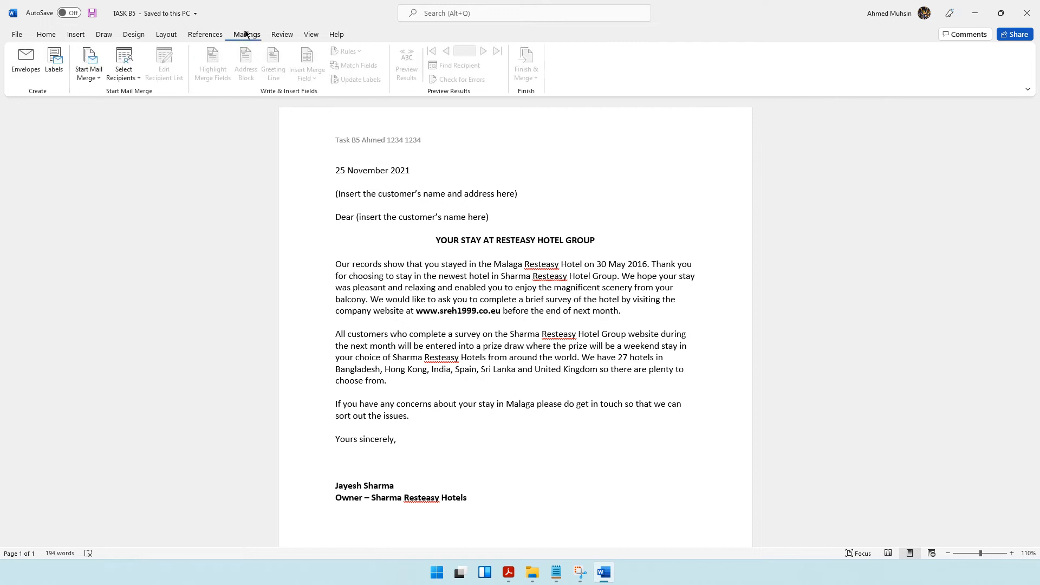
click(131, 80)
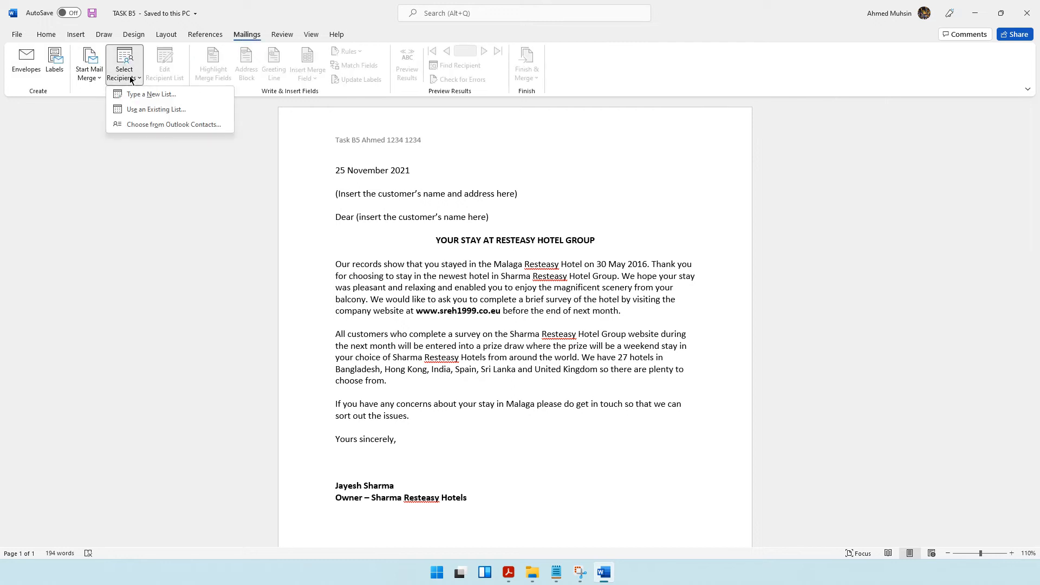
click(138, 114)
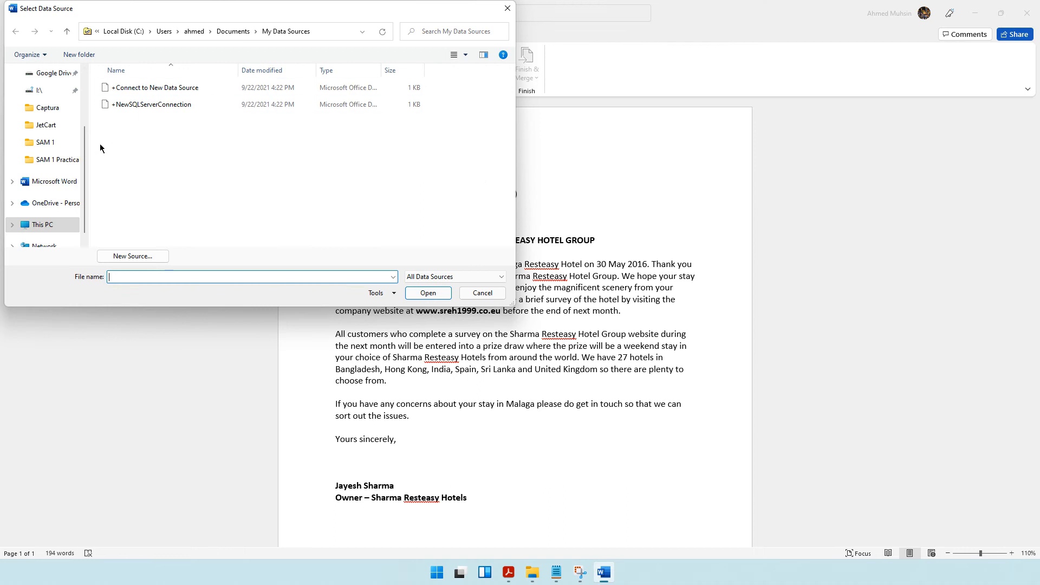
click(57, 159)
click(117, 209)
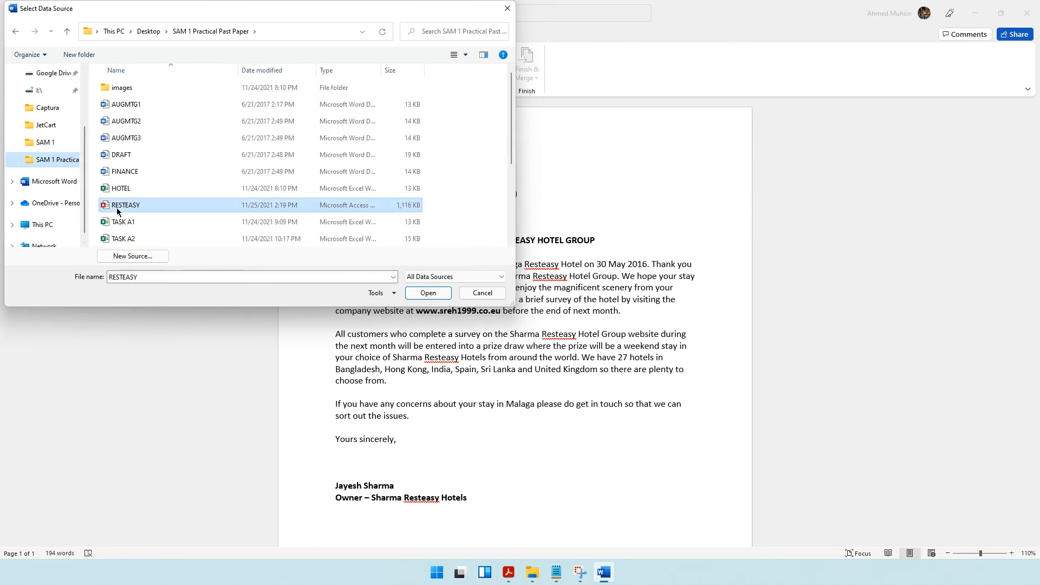
click(419, 293)
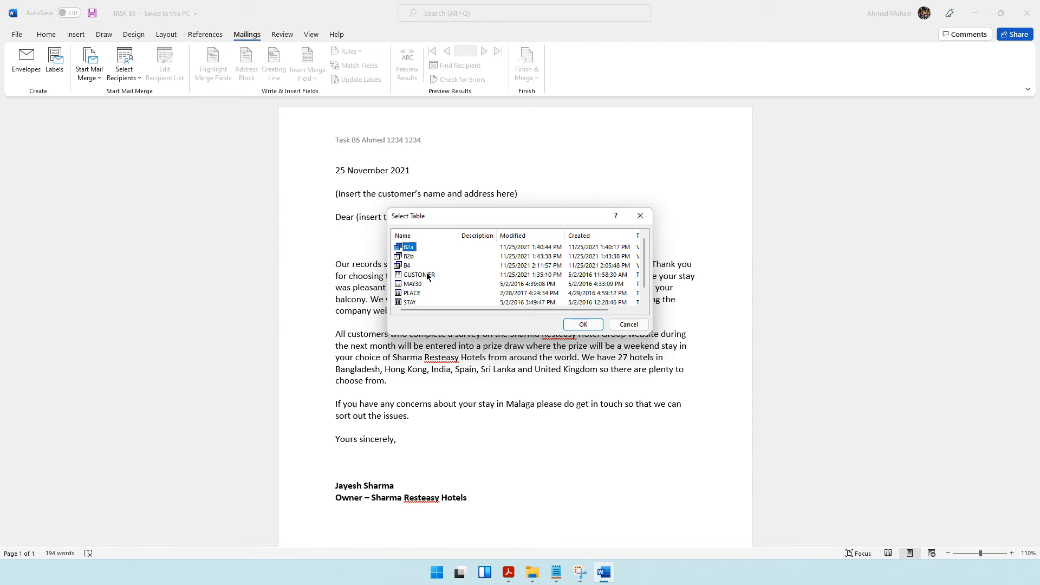
scroll(427, 278, down, 1)
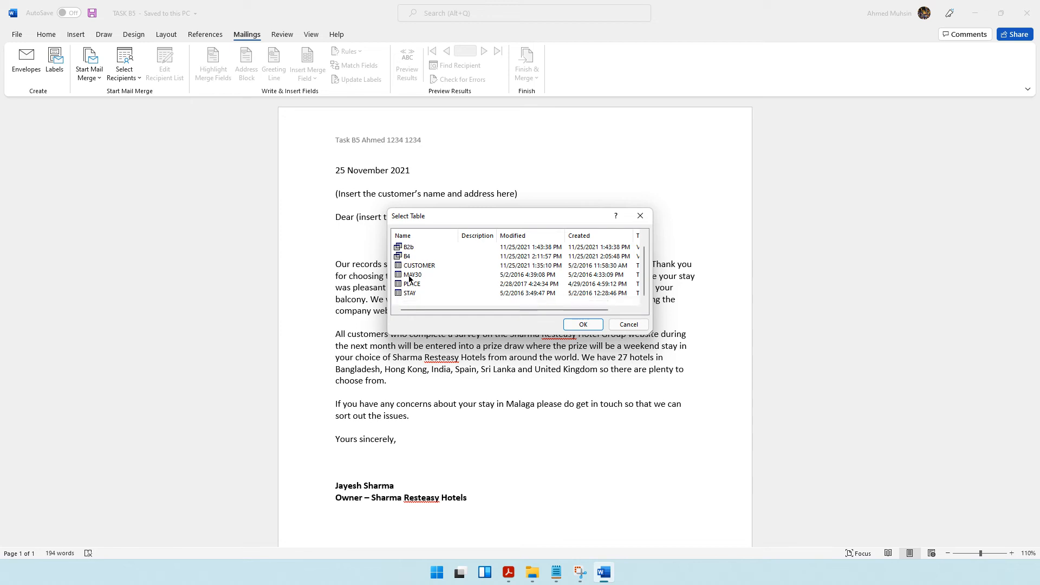
click(411, 274)
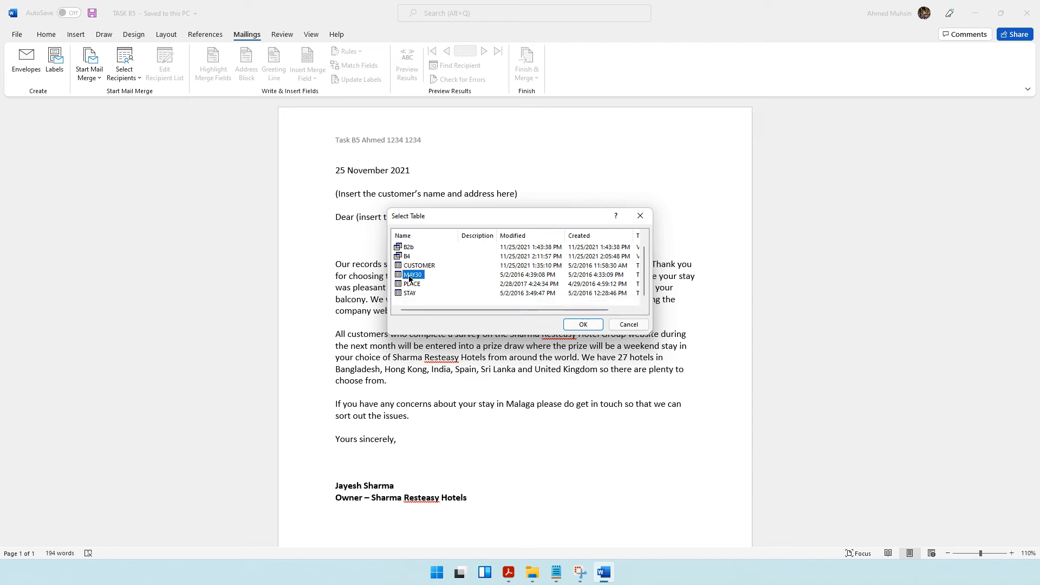
click(575, 325)
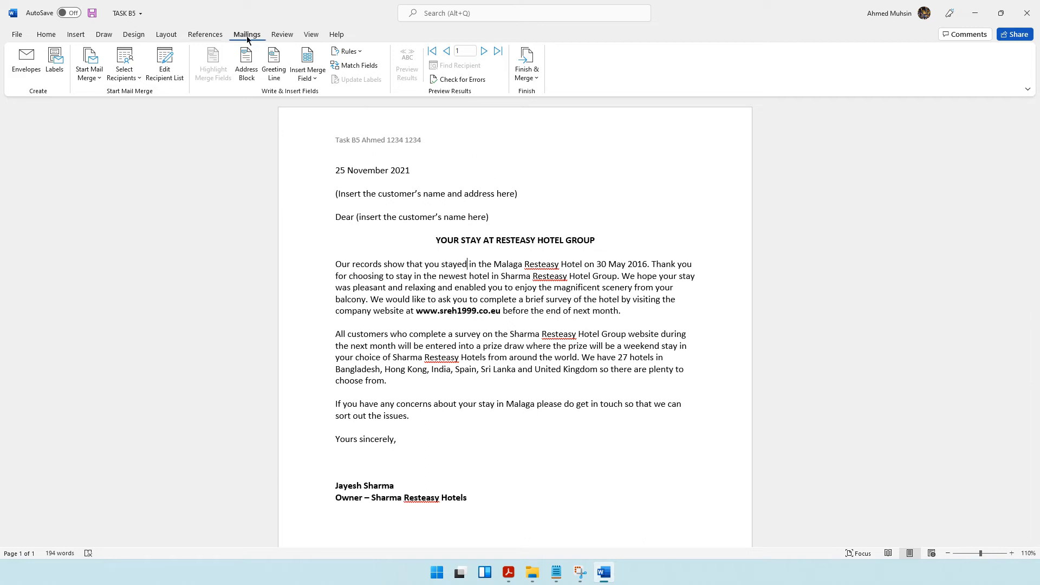
Insert the TITLE, FIRST and LAST merge fields, separated by spaces, in front of the bracketed customer name and address text.
click(312, 81)
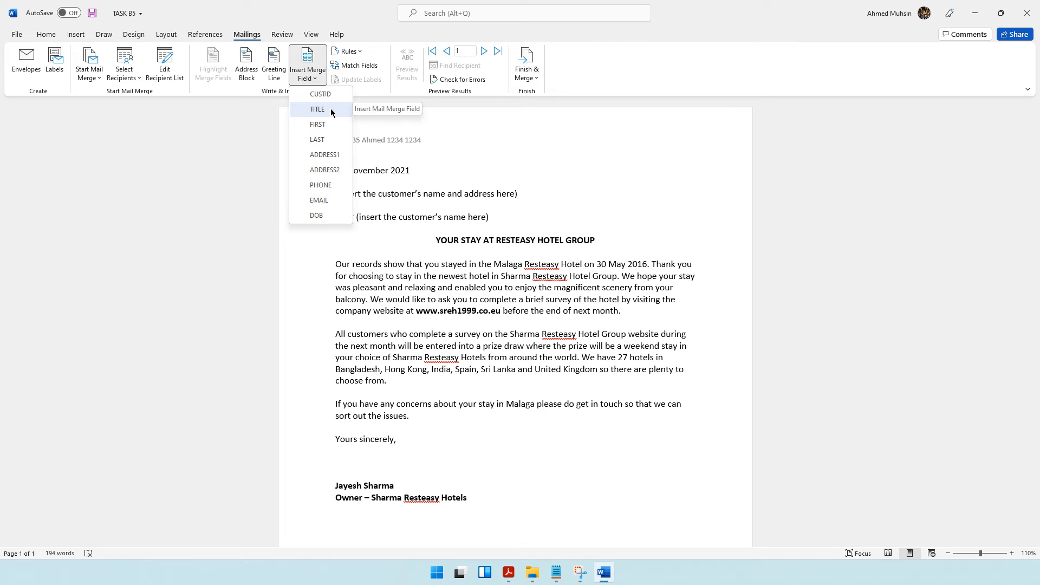
click(423, 176)
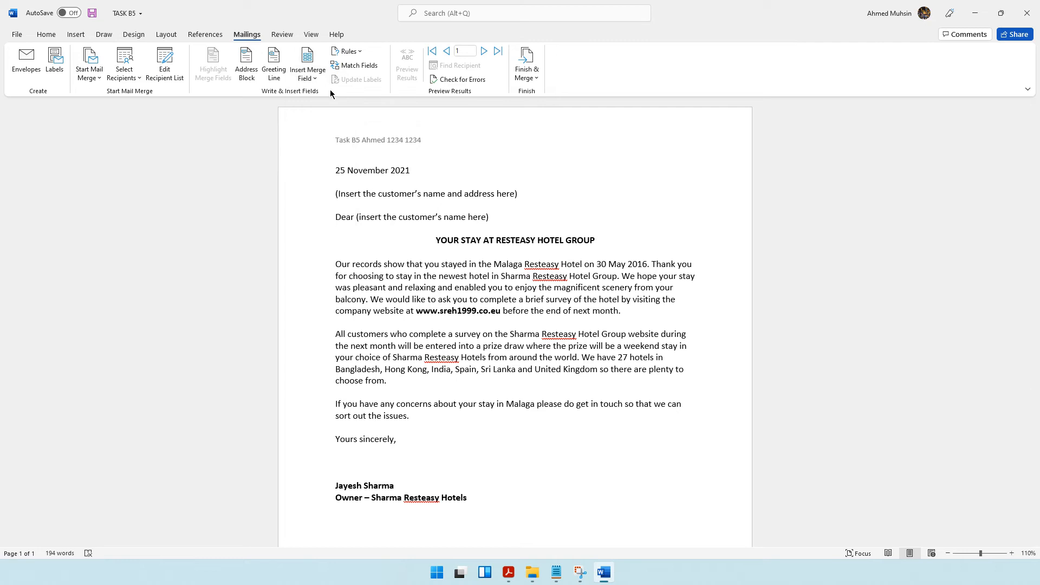
click(319, 79)
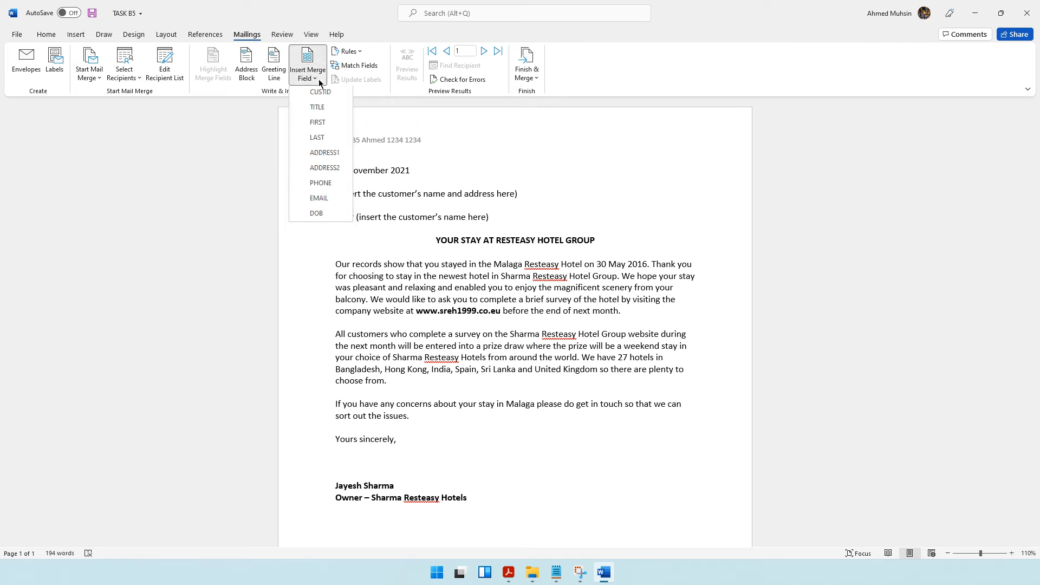
click(320, 110)
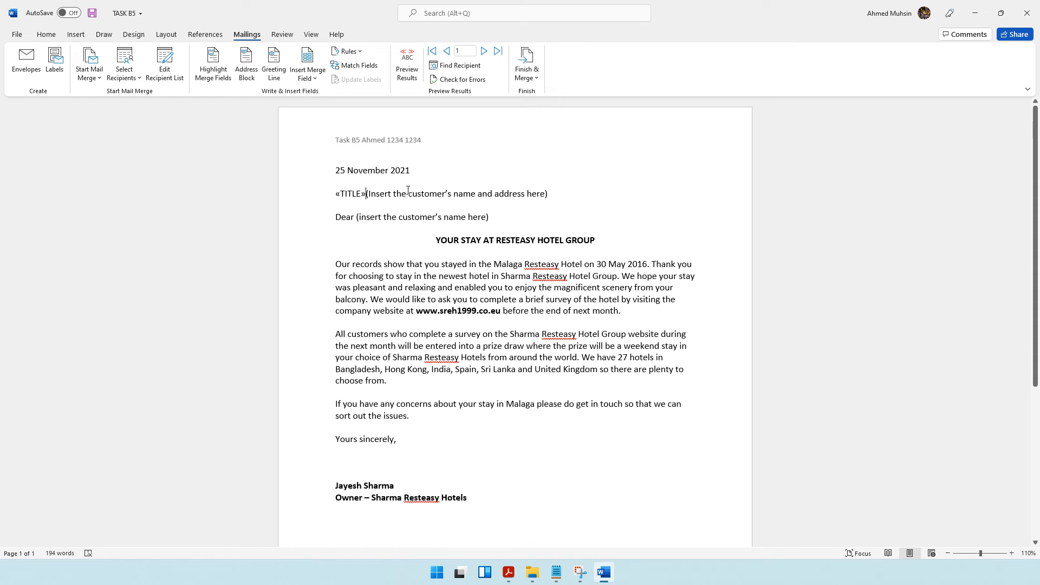
click(306, 76)
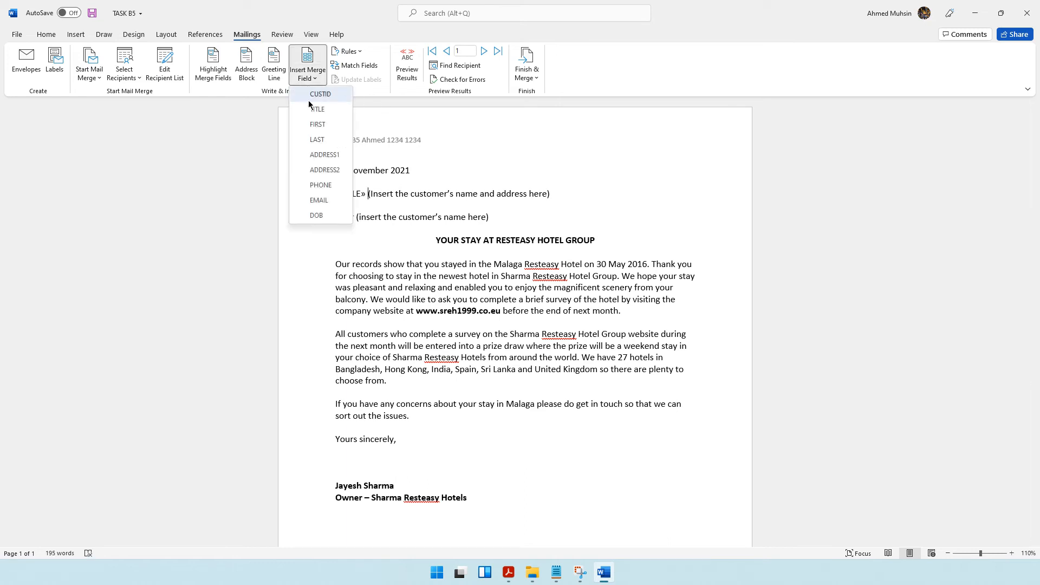
click(317, 126)
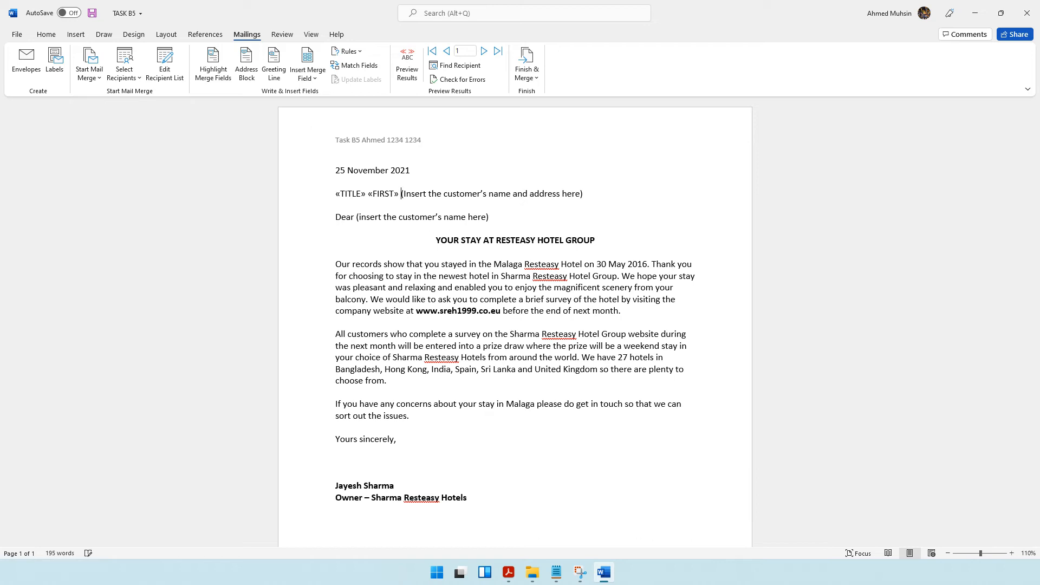
click(308, 76)
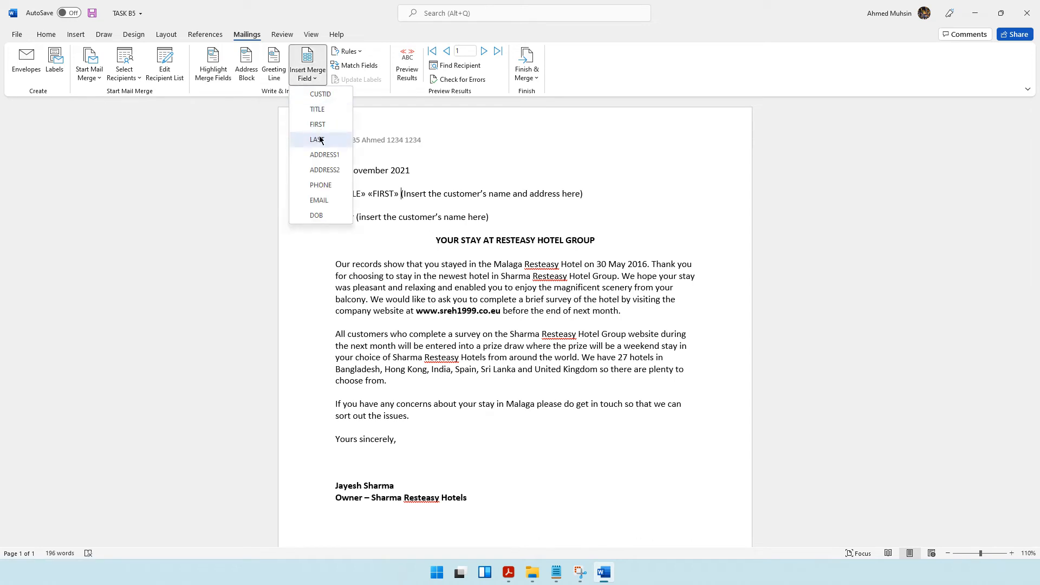
click(319, 139)
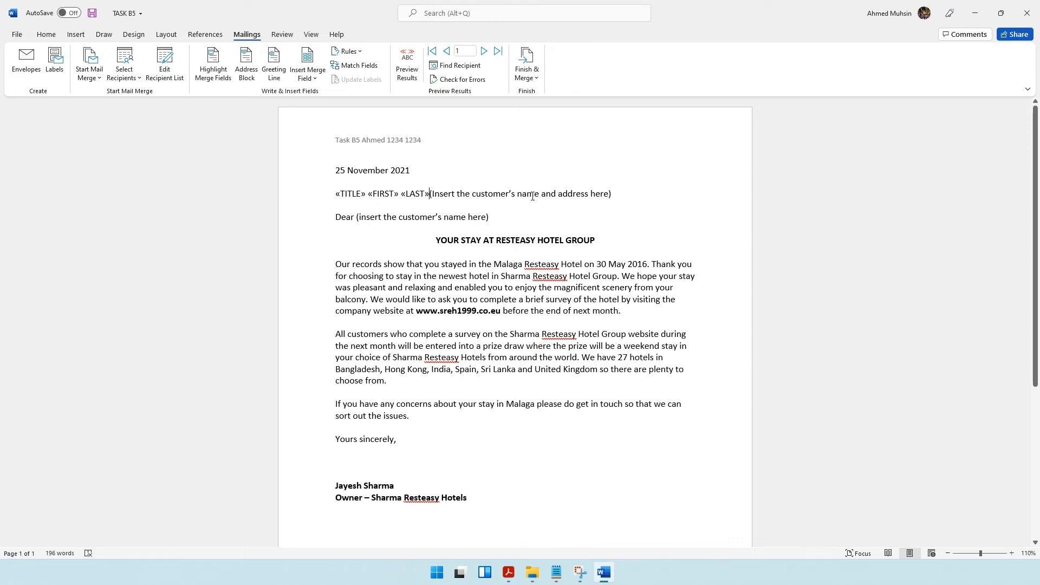
Add the ADDRESS1 and ADDRESS2 merge fields, separated by a space, on a new line below the name fields.
key(Return)
click(306, 77)
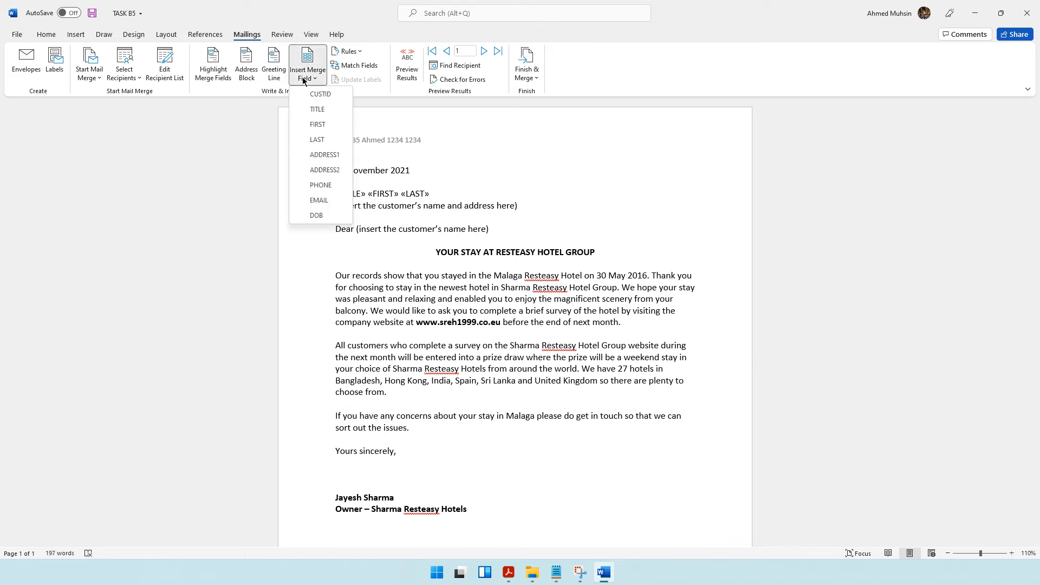
click(325, 154)
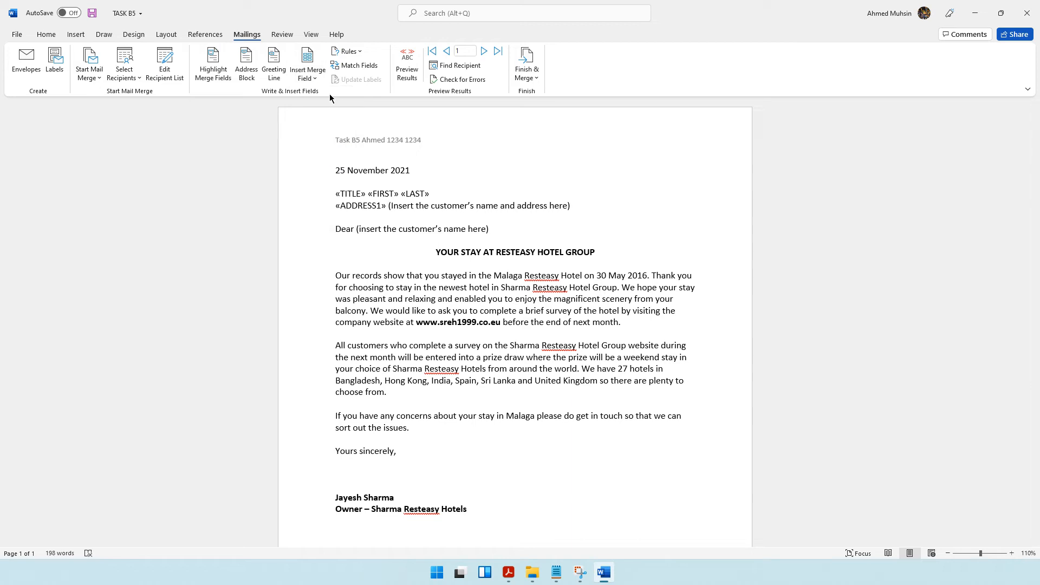
click(320, 80)
click(320, 166)
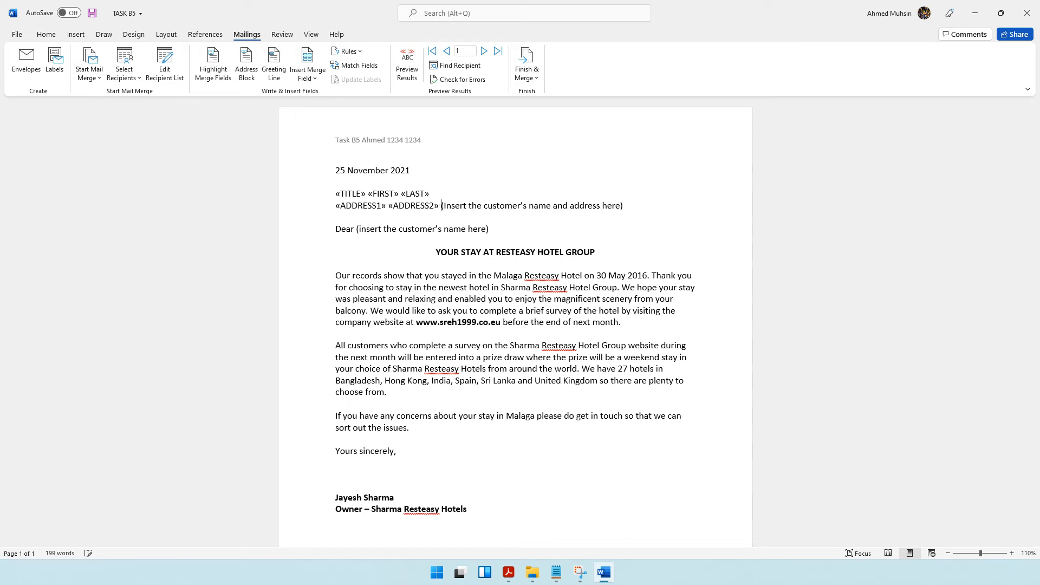
Delete the bracketed name and address placeholder text after the address merge fields.
key(shift+Right)
key(shift+Right)
key(shift+Right)
key(shift+Right)
key(shift+Right)
key(shift+Right)
key(shift+Right)
key(shift+Right)
key(shift+Right)
key(shift+Right)
key(shift+Right)
key(shift+Right)
key(shift+Right)
key(shift+Right)
key(shift+Right)
key(shift+Right)
key(shift+Right)
key(shift+Right)
key(shift+Right)
key(shift+Right)
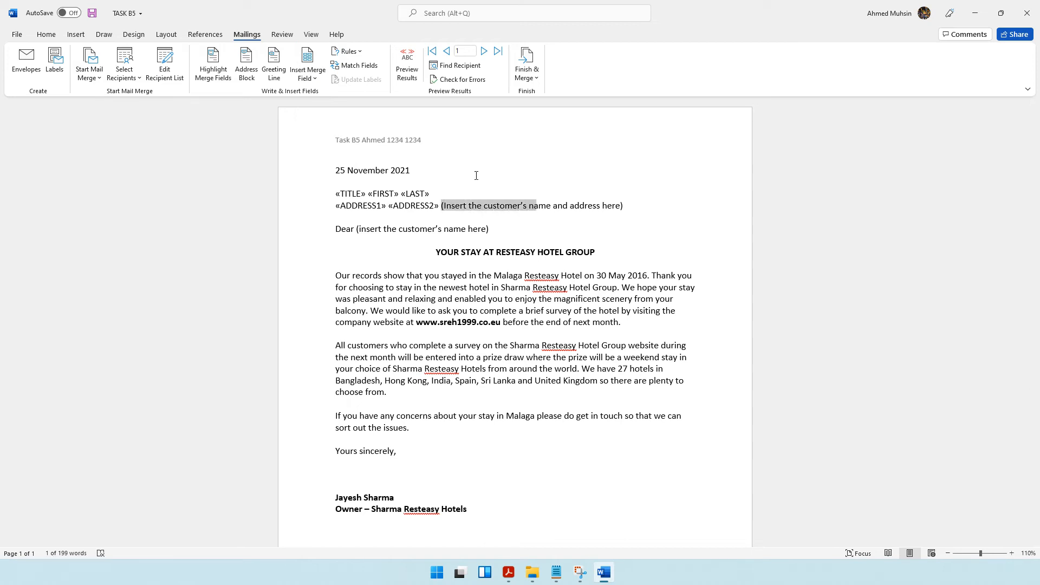
key(shift+Right)
key(shift+Right)
key(shift+Right)
key(shift+Right)
key(shift+Right)
key(shift+Right)
key(shift+Right)
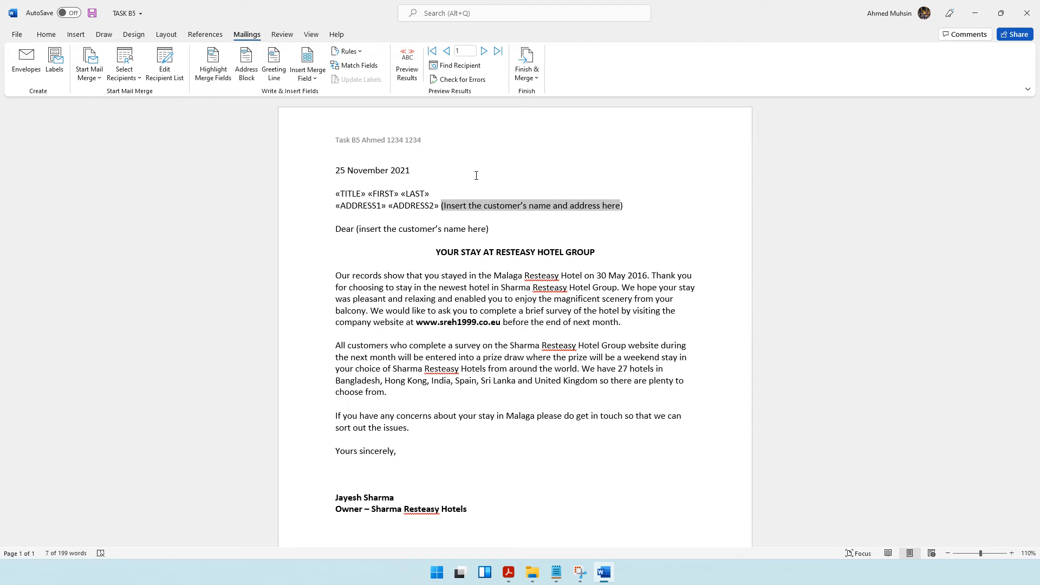
key(shift+Left)
key(Delete)
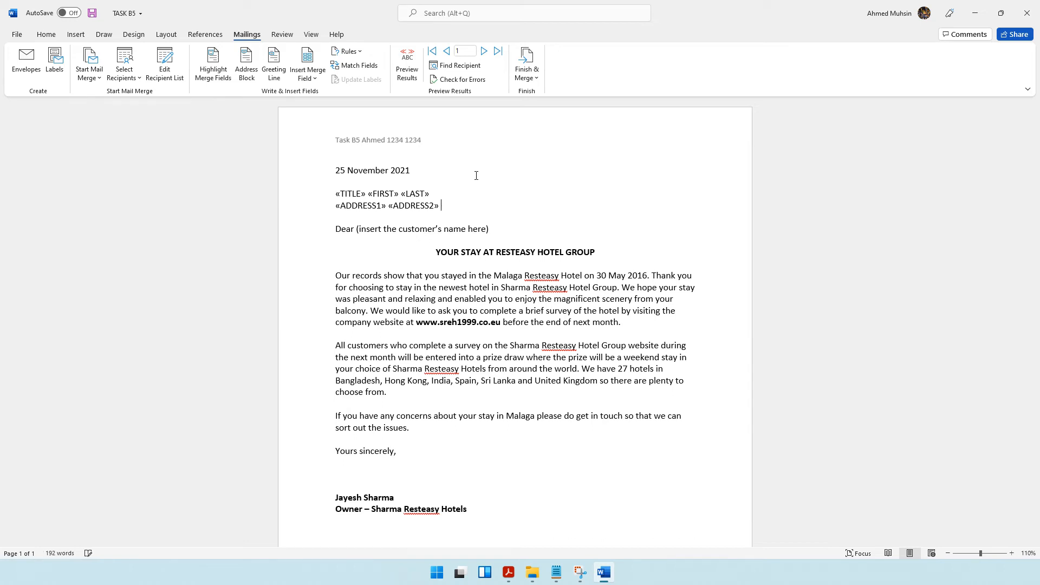
Insert the FIRST merge field after "Dear" and delete the bracketed customer name placeholder.
click(357, 229)
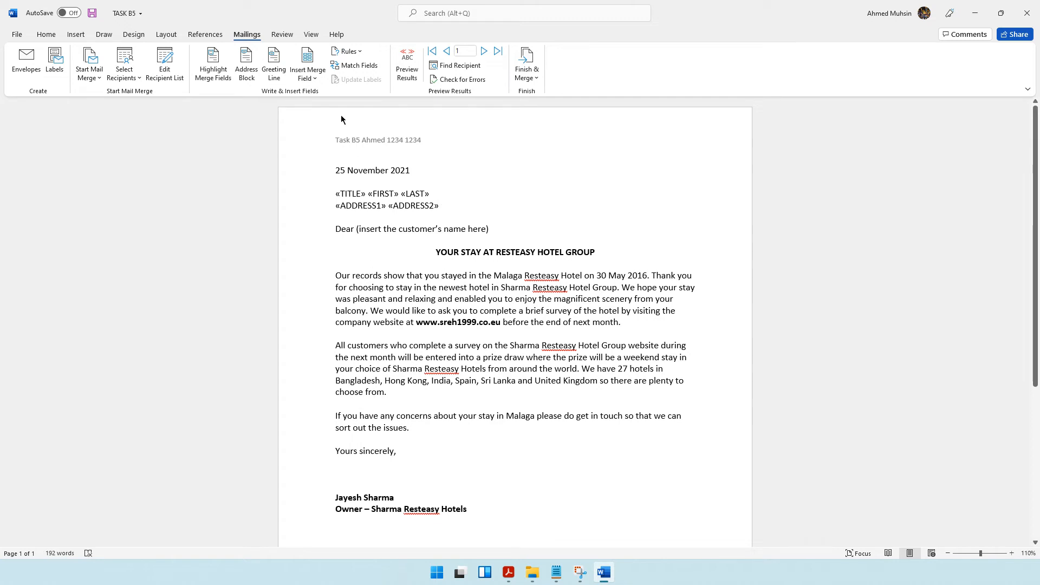
click(307, 78)
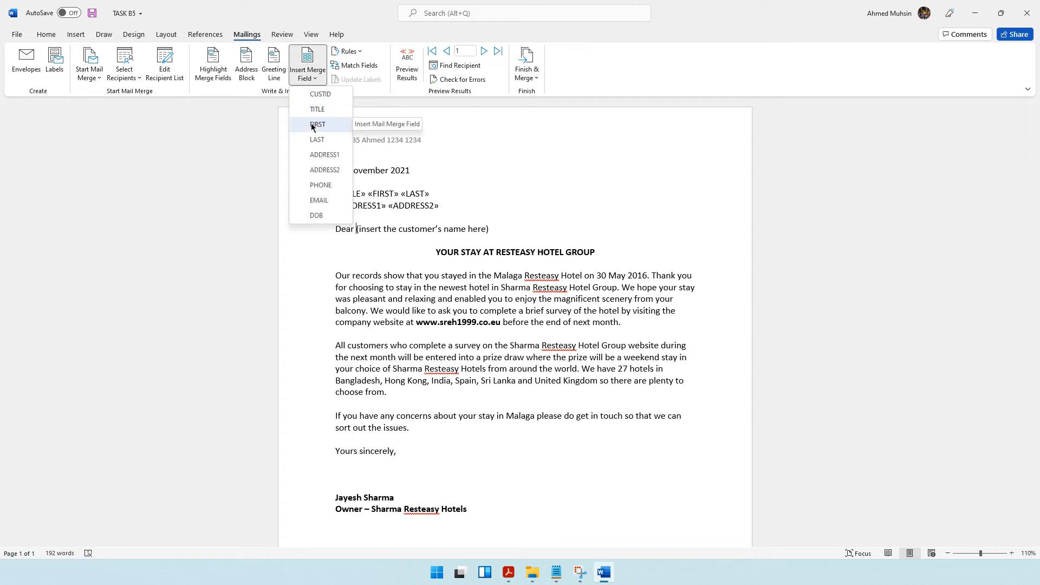
click(317, 124)
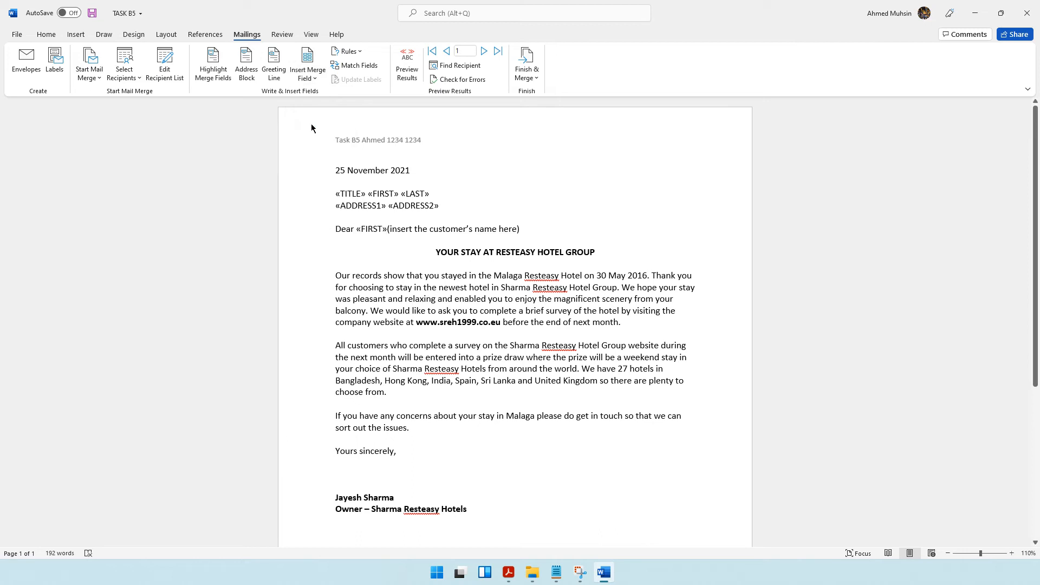
key(shift+Right)
key(shift+Right)
key(shift+Right)
key(shift+Right)
key(shift+Right)
key(shift+Right)
key(shift+Right)
key(shift+Right)
key(shift+Right)
key(shift+Right)
key(shift+Right)
key(shift+Right)
key(shift+Right)
key(shift+Right)
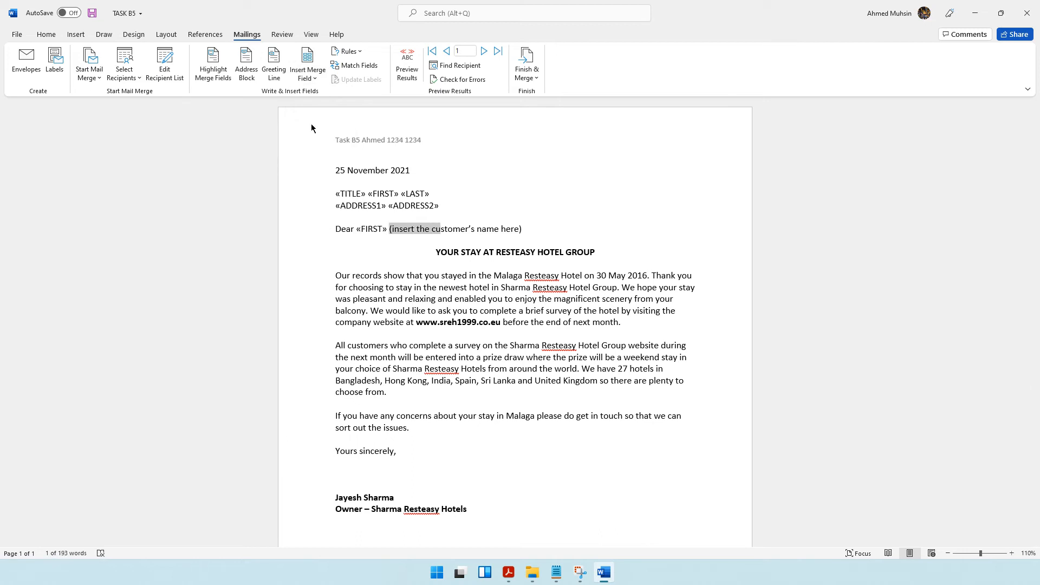
key(shift+Right)
key(shift+Right)
key(shift+Right)
key(shift+Right)
key(shift+Right)
key(shift+Right)
key(shift+Right)
key(shift+Right)
key(shift+Right)
key(shift+Right)
key(shift+Right)
key(shift+Right)
key(shift+Right)
key(shift+Right)
key(shift+Right)
key(shift+Right)
key(shift+Right)
key(shift+Right)
key(shift+Right)
key(BackSpace)
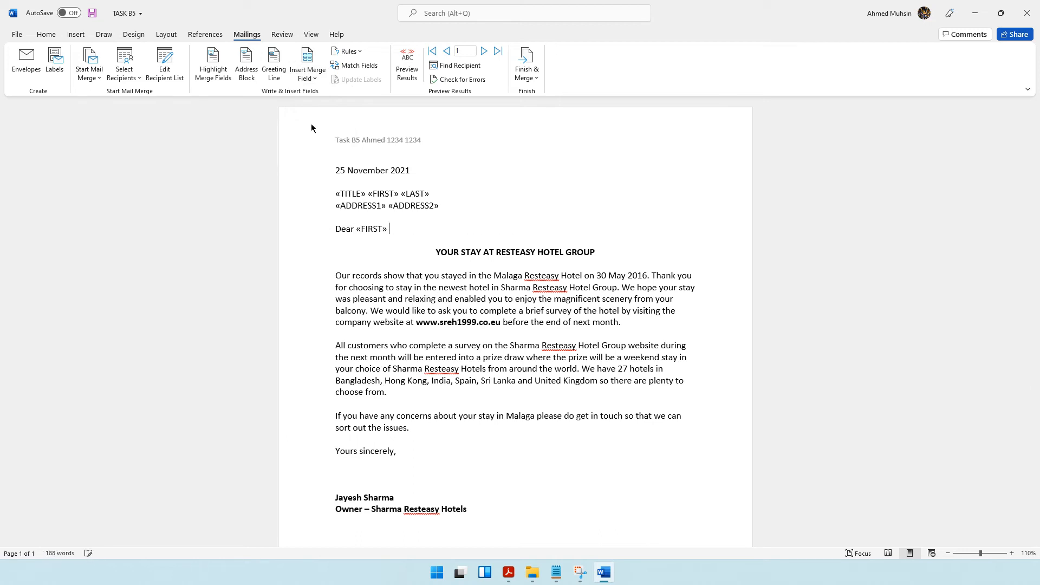
Punctuate the merge fields with a comma after the greeting's FIRST, a full stop after TITLE and a comma after ADDRESS1.
click(465, 299)
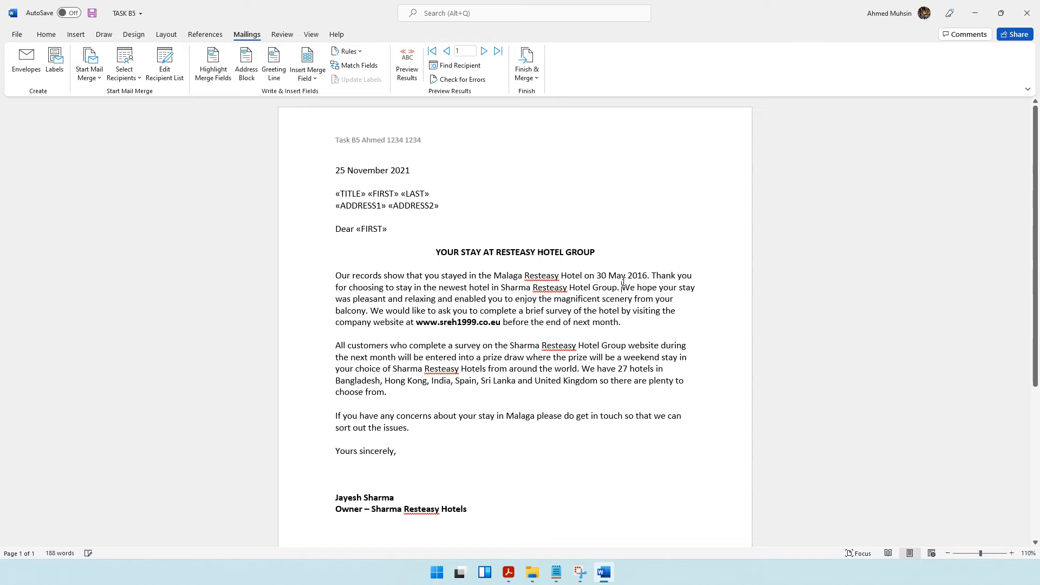
click(507, 380)
text(,)
click(365, 194)
text(.)
click(390, 209)
key(Left)
text(,)
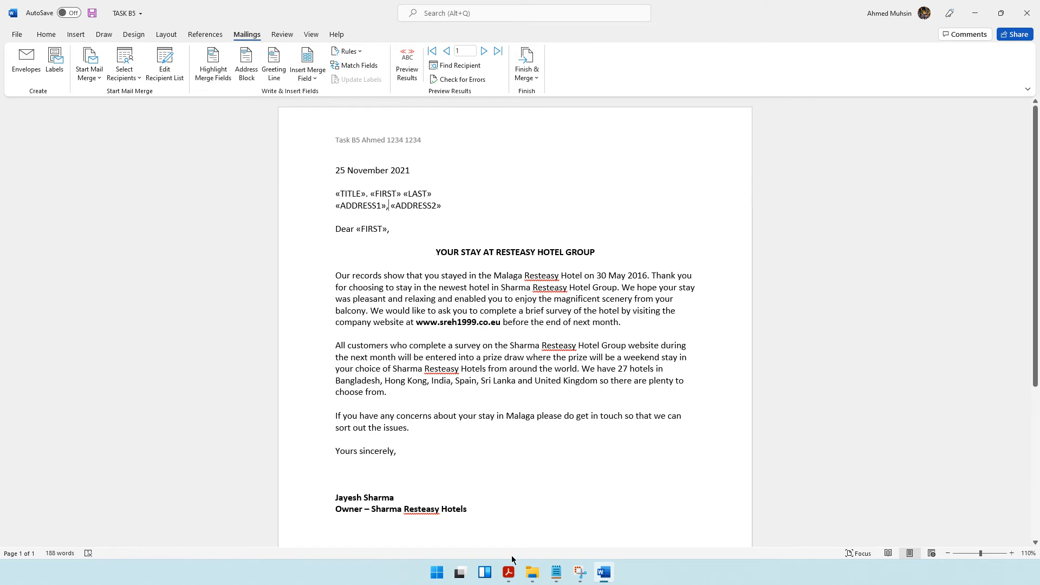
Check the Task B5b saving instruction in the question paper and resave the letter TASK B5.
click(509, 572)
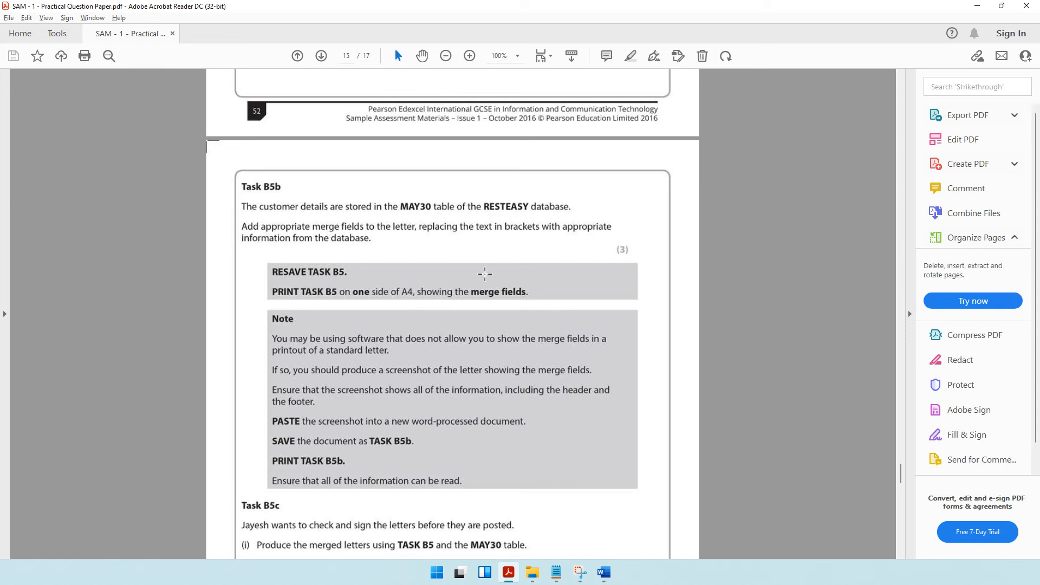
click(604, 573)
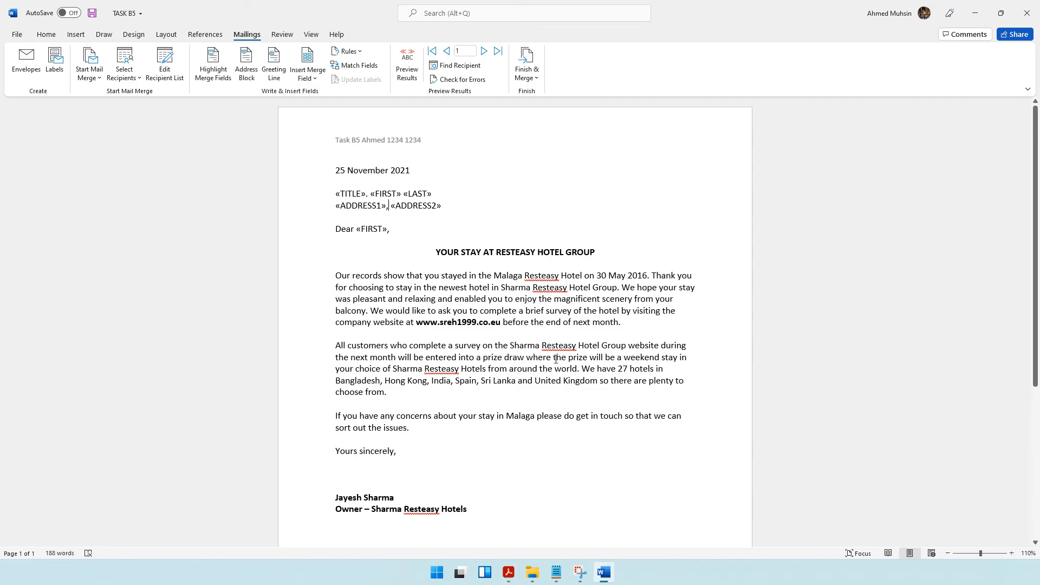
click(93, 15)
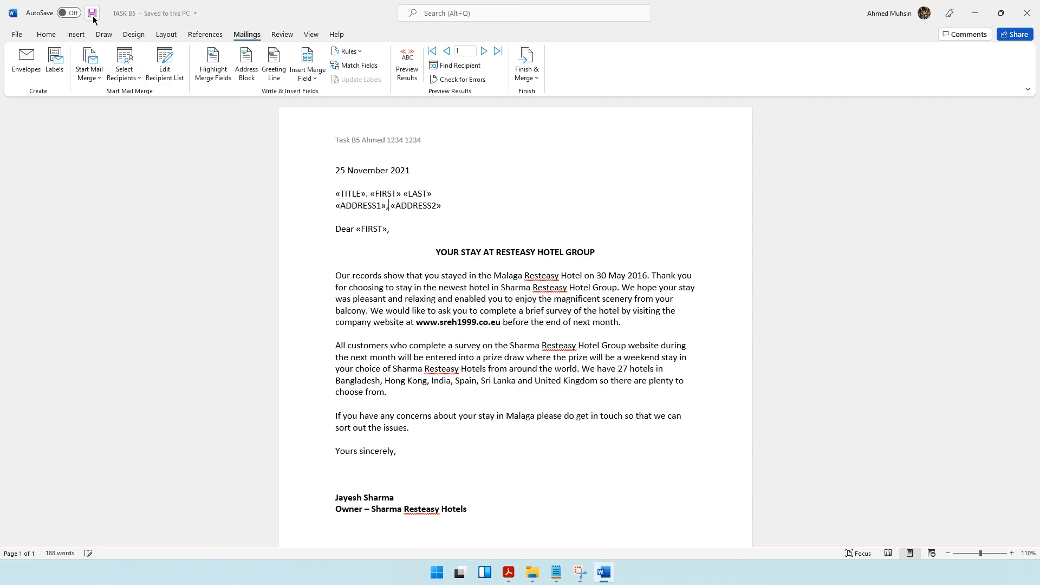
Preview the letter's one-sided A4 printout with its merge fields, leave without printing and return to the question paper.
key(ctrl+p)
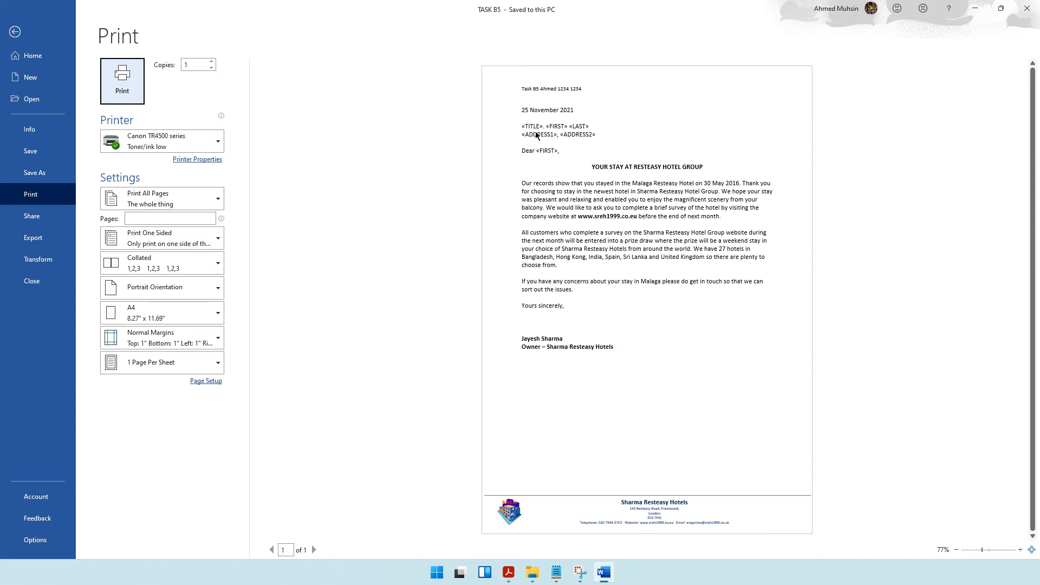
click(15, 32)
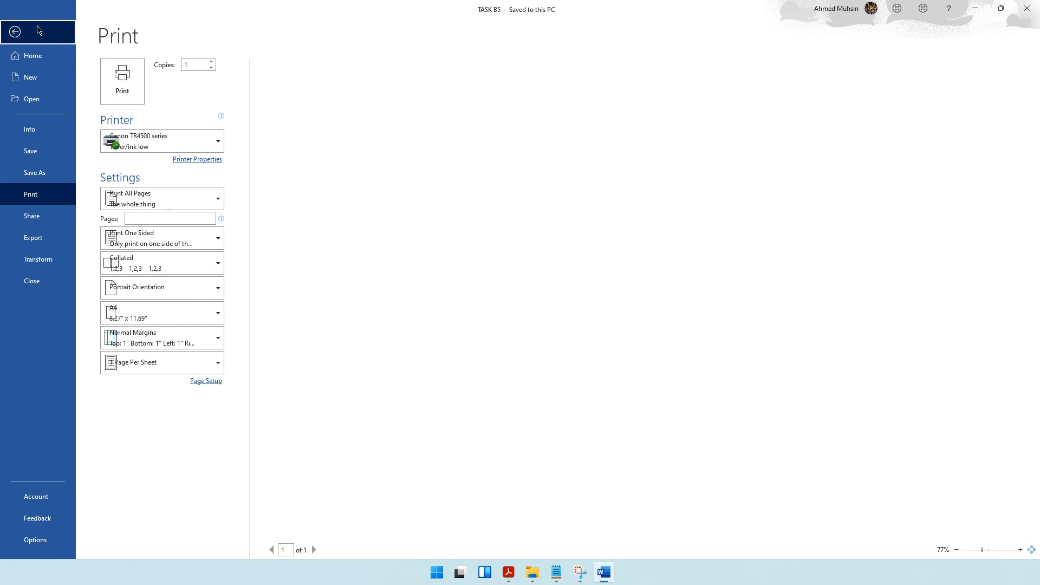
click(508, 573)
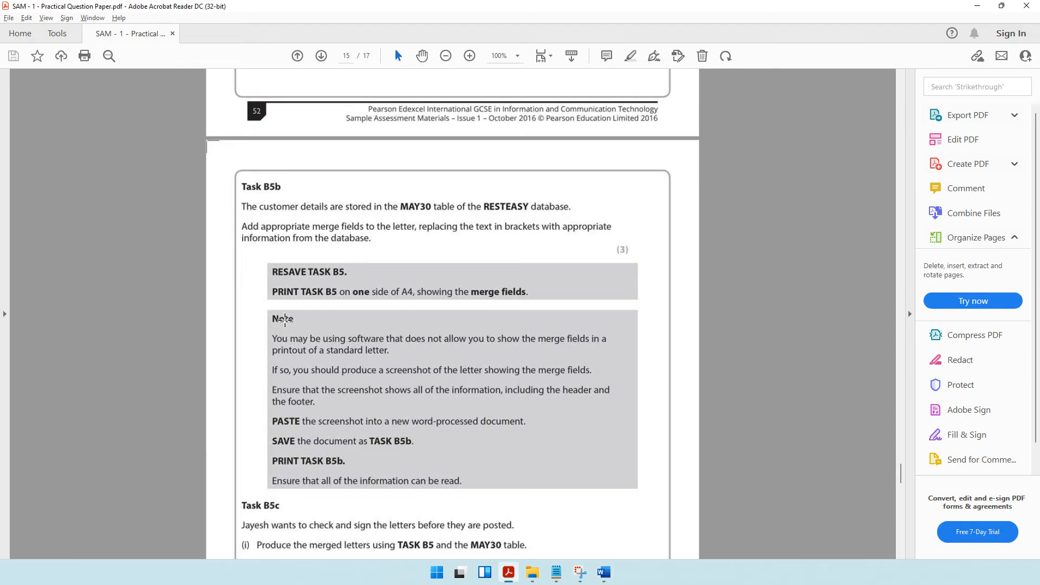
Read the Task B5b note on screenshots and the Task B5c instructions for producing and saving the merged letters.
drag(273, 312, 616, 490)
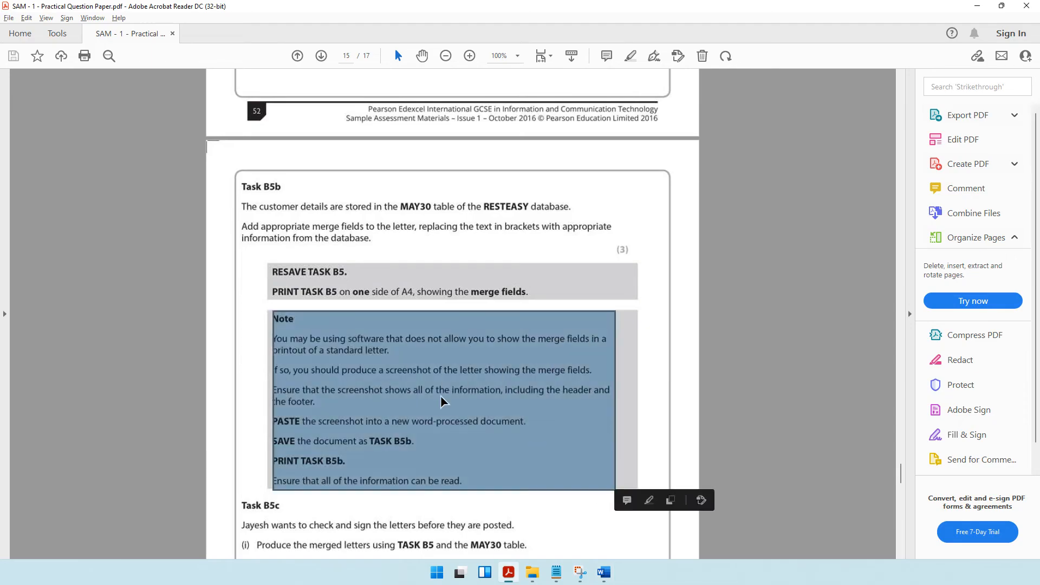
click(441, 396)
click(356, 343)
click(543, 349)
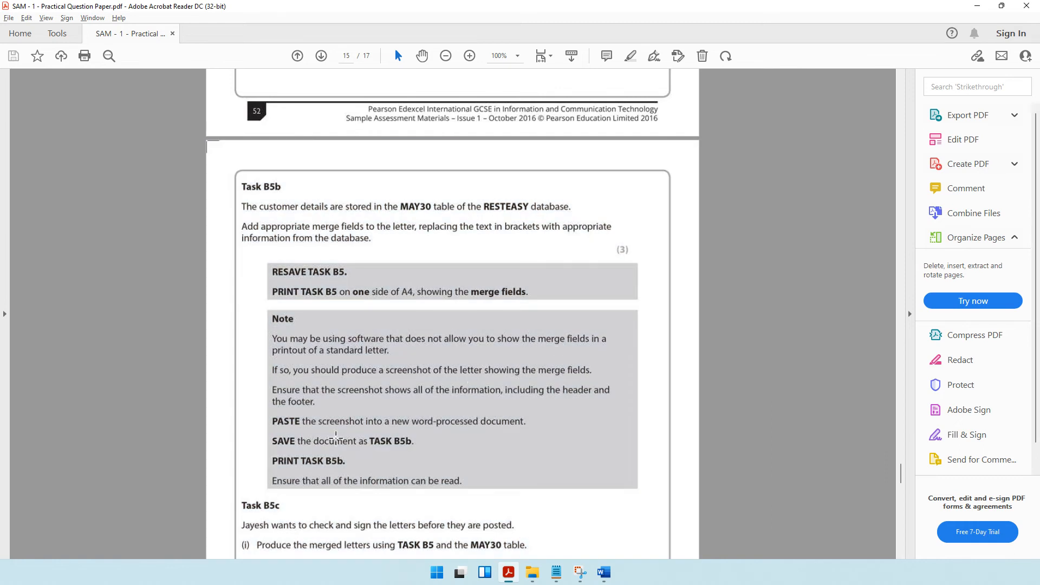
drag(297, 441, 441, 450)
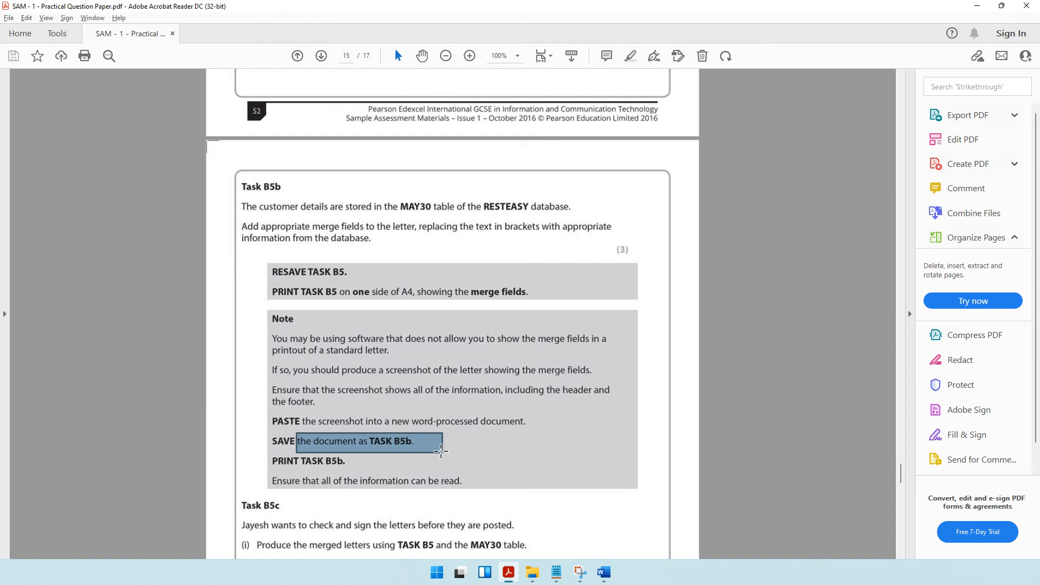
scroll(441, 451, down, 5)
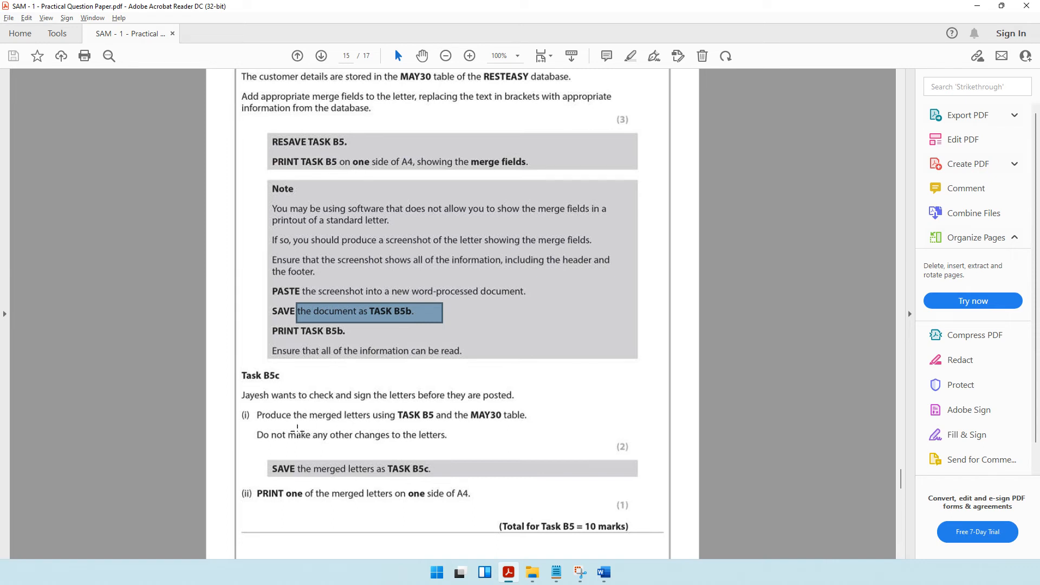
drag(297, 432, 451, 446)
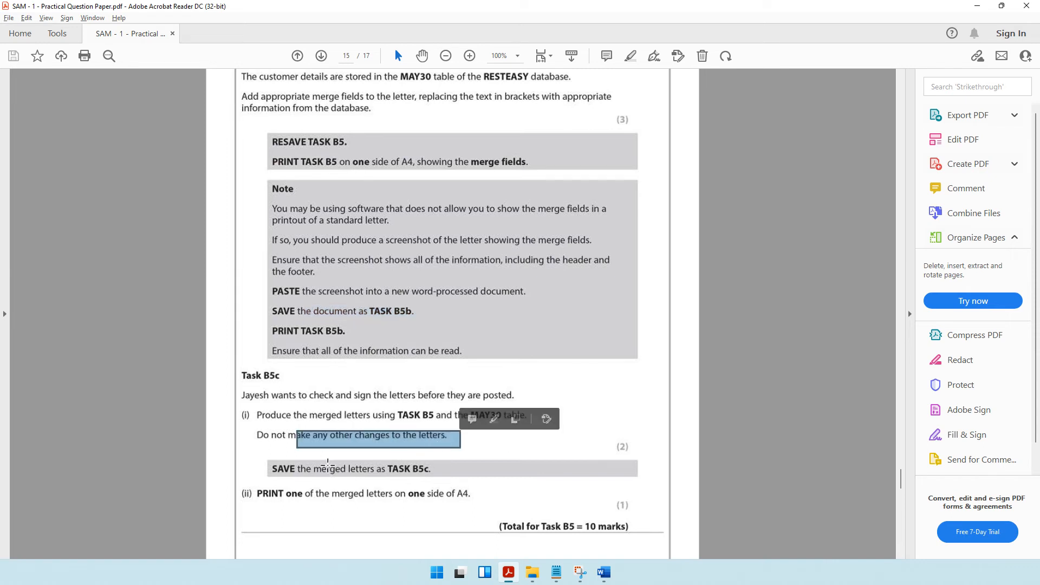
drag(326, 468, 450, 469)
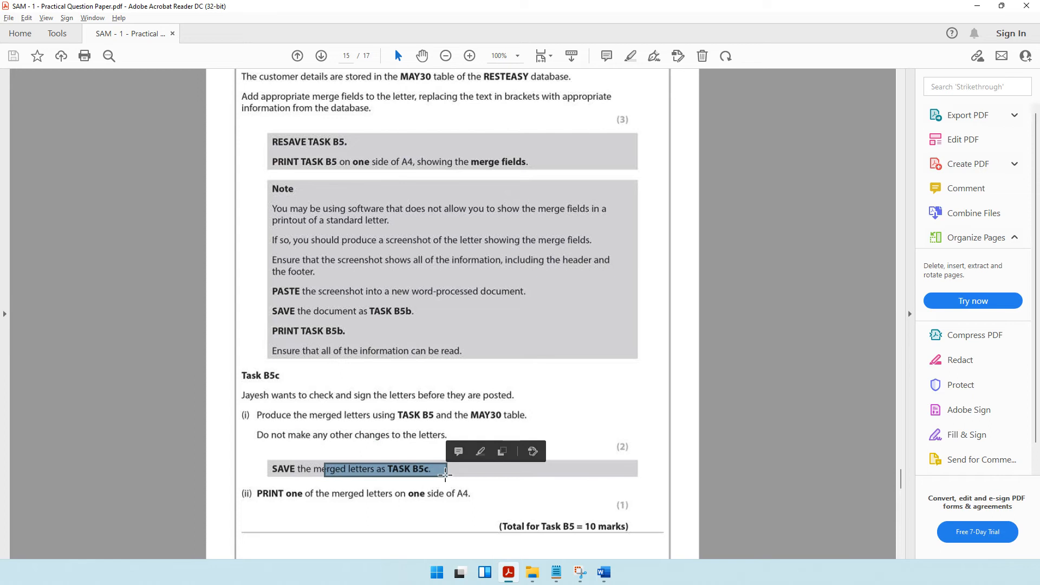
Switch to the TASK B5 letter in Word and merge all records into a new document of individual letters.
click(604, 572)
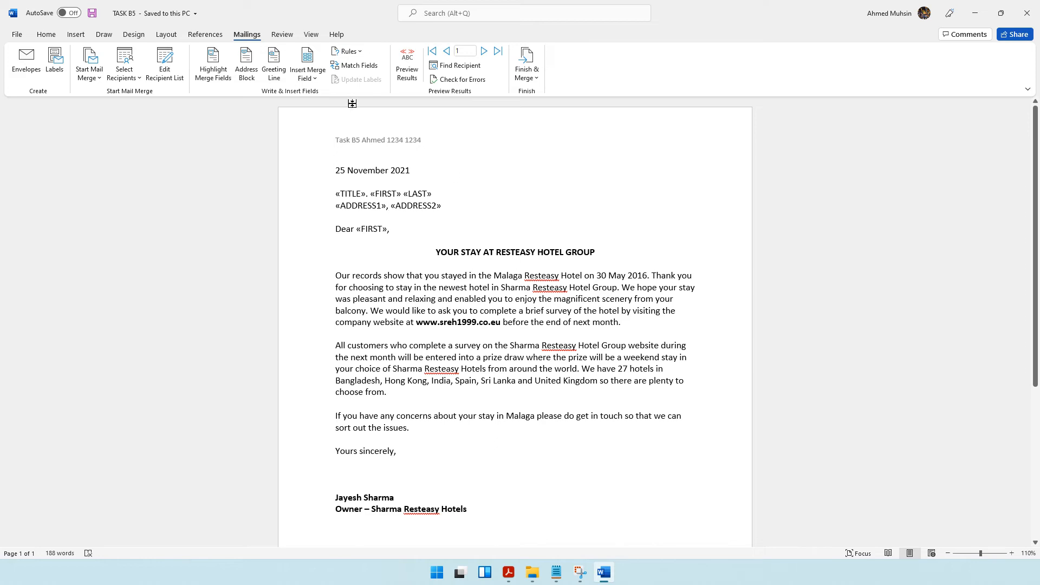
click(529, 82)
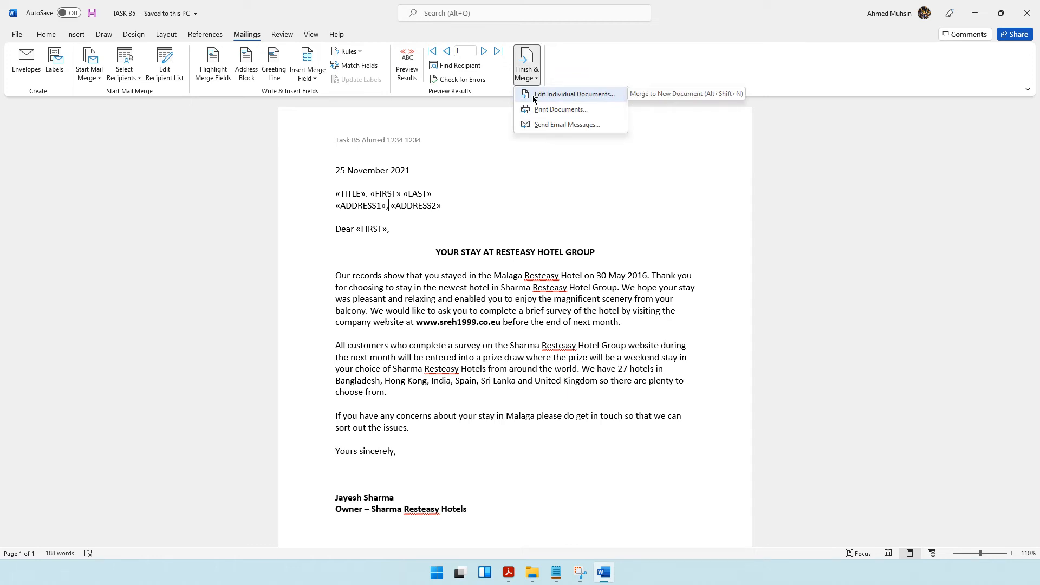
click(574, 94)
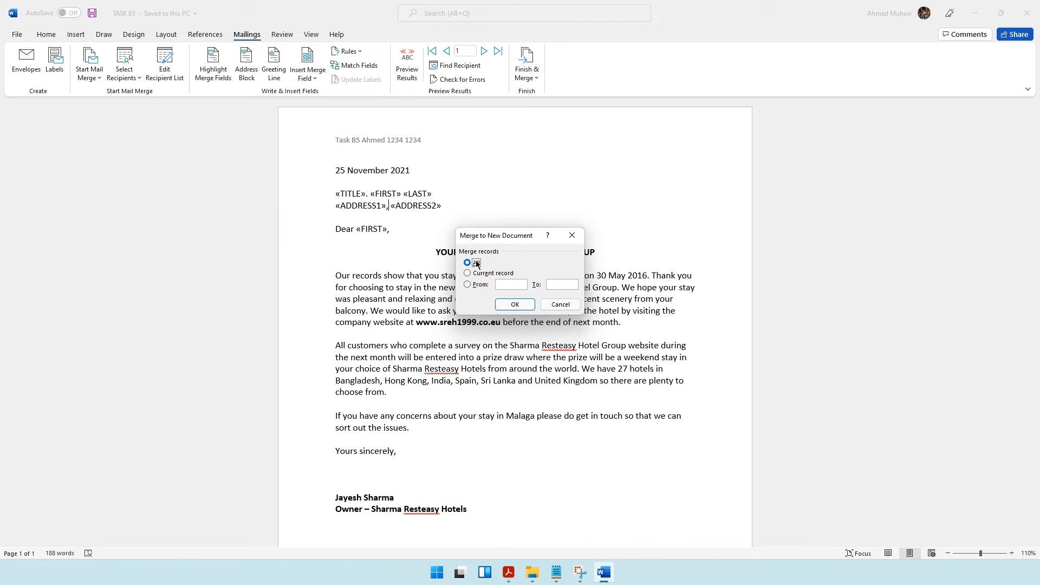
click(512, 304)
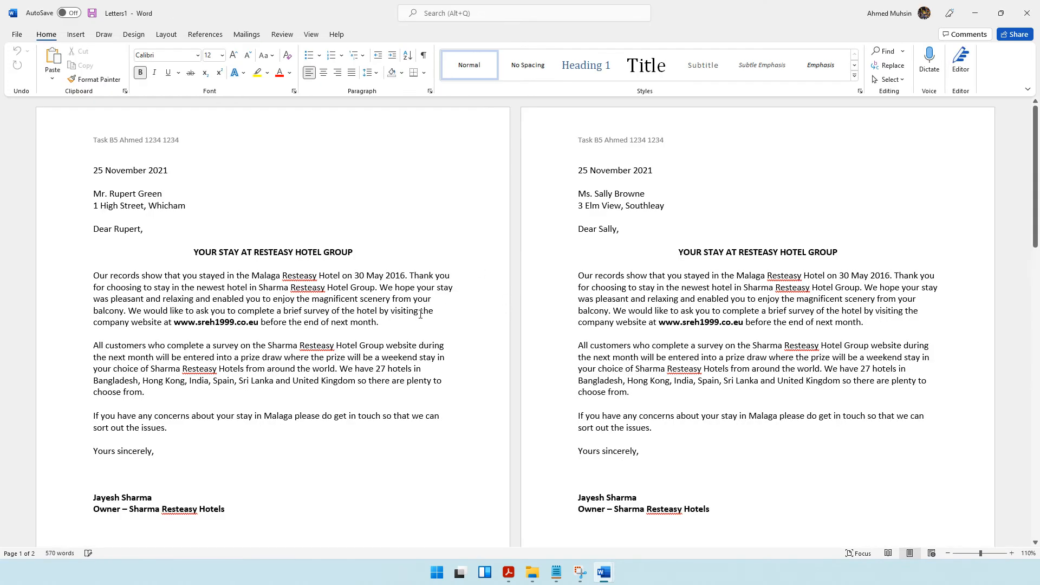
Check the customer names and addresses filled into each of the merged letters.
click(351, 276)
drag(127, 191, 136, 193)
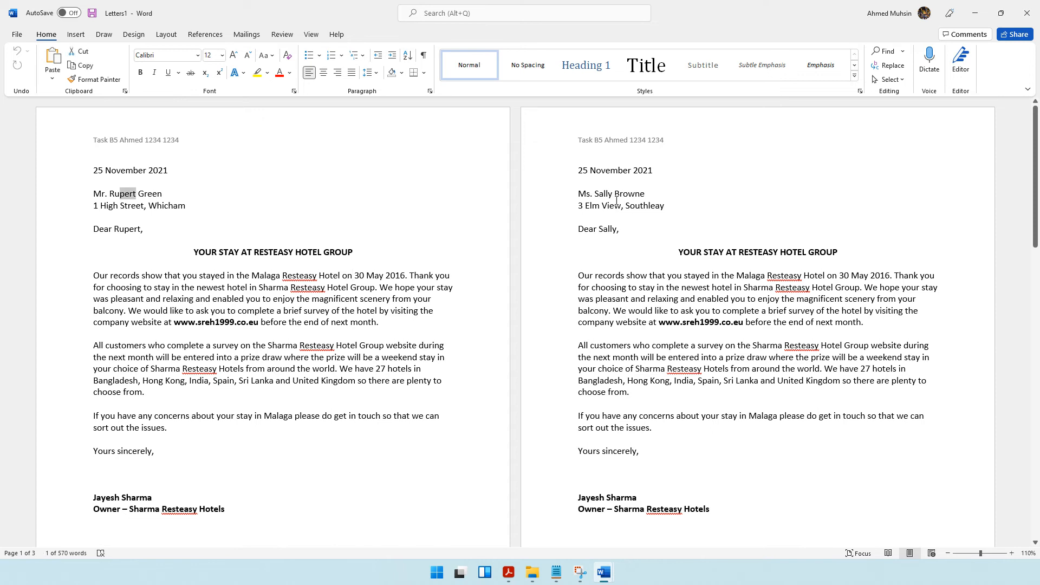
drag(597, 194, 647, 194)
scroll(599, 253, down, 10)
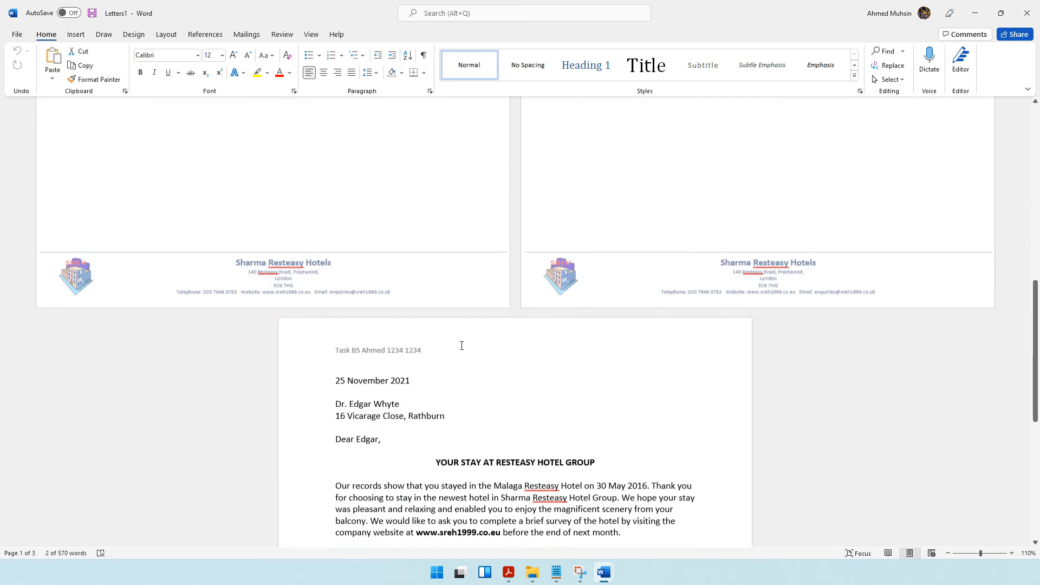
drag(400, 319, 349, 321)
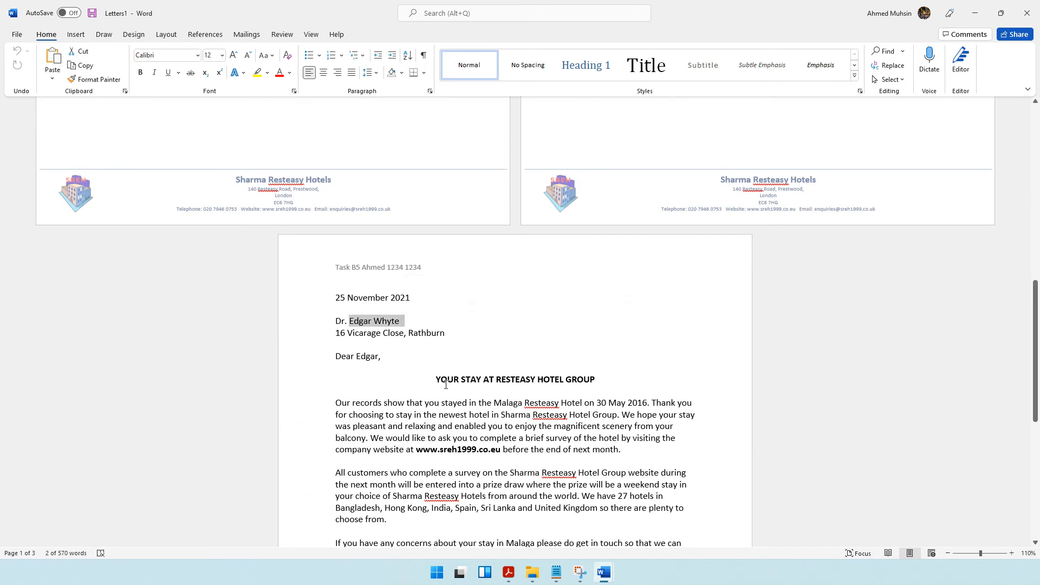
scroll(446, 385, up, 6)
scroll(446, 385, up, 4)
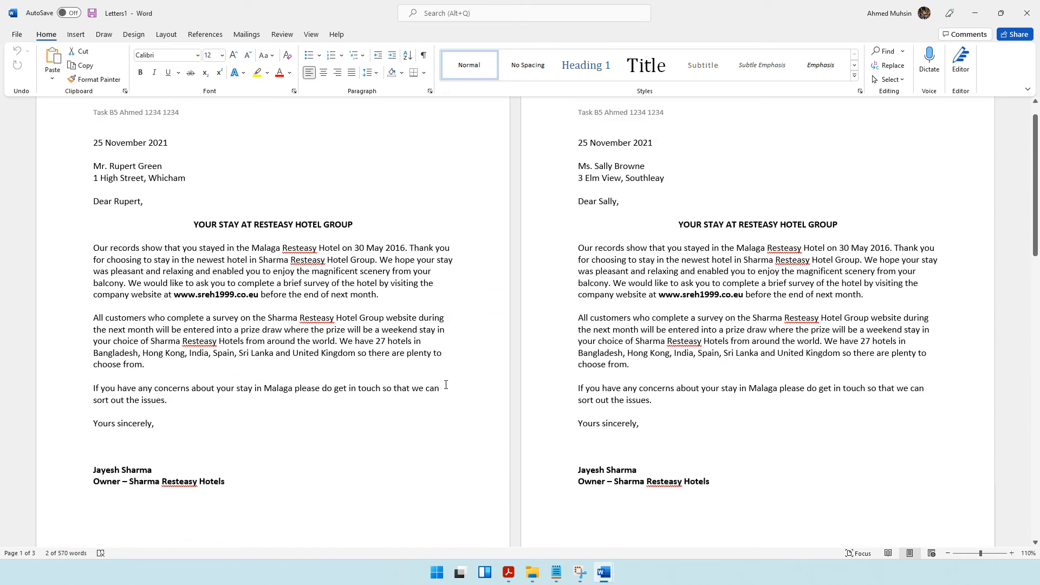
Compare the merged letters with the original TASK B5 letter and its merge fields, ending on the merged letters.
click(604, 573)
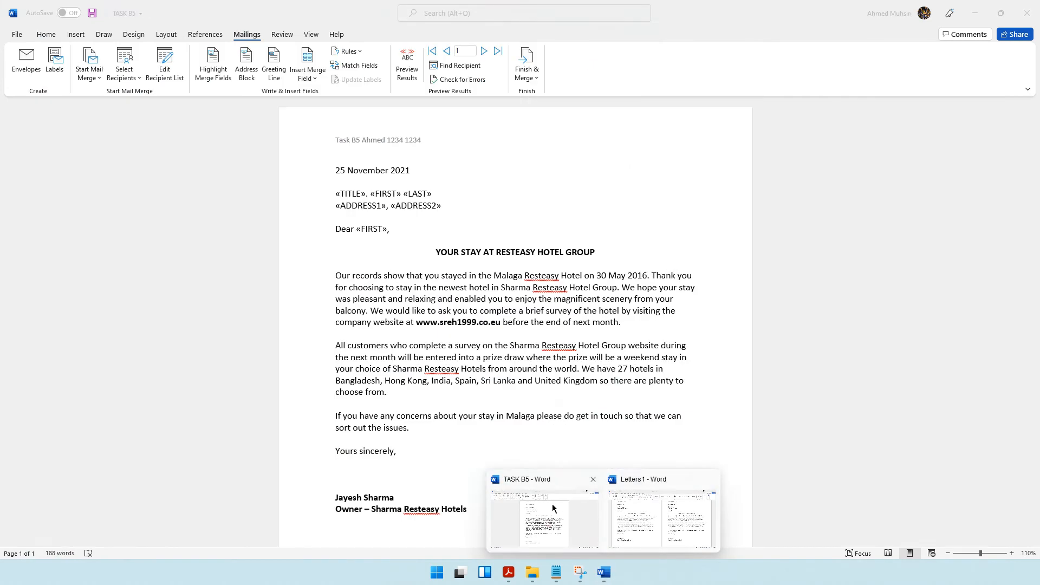
click(551, 503)
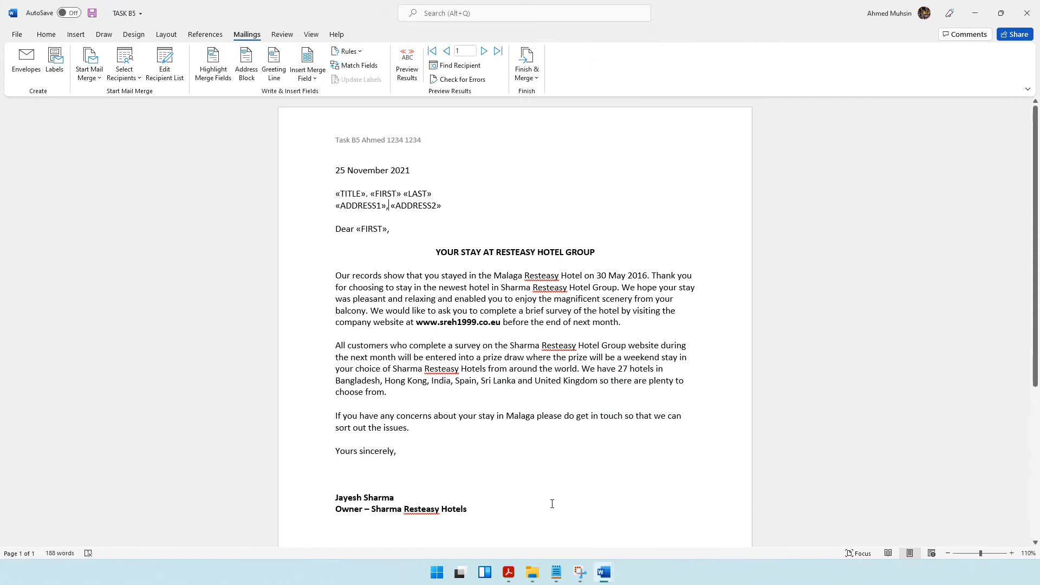
mouse_move(604, 572)
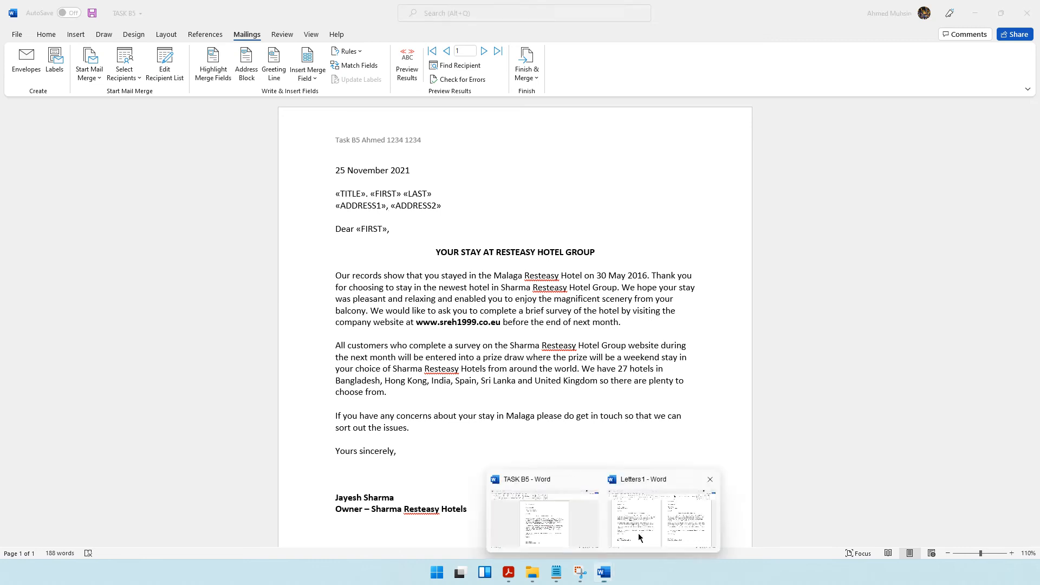
click(639, 533)
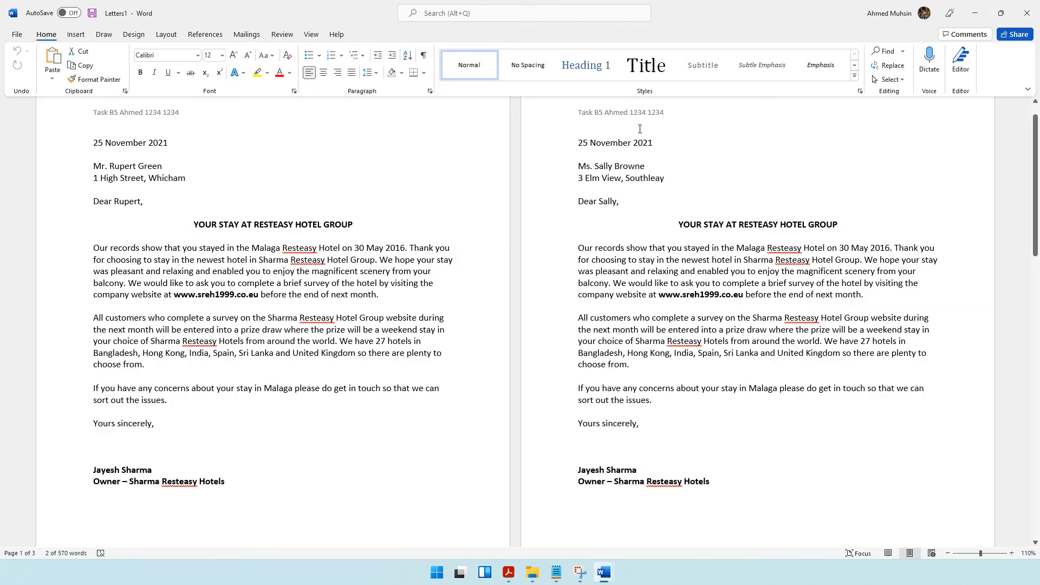
Check the Task B5c saving instruction in the question paper and save the merged letters as TASK B5c.
click(508, 573)
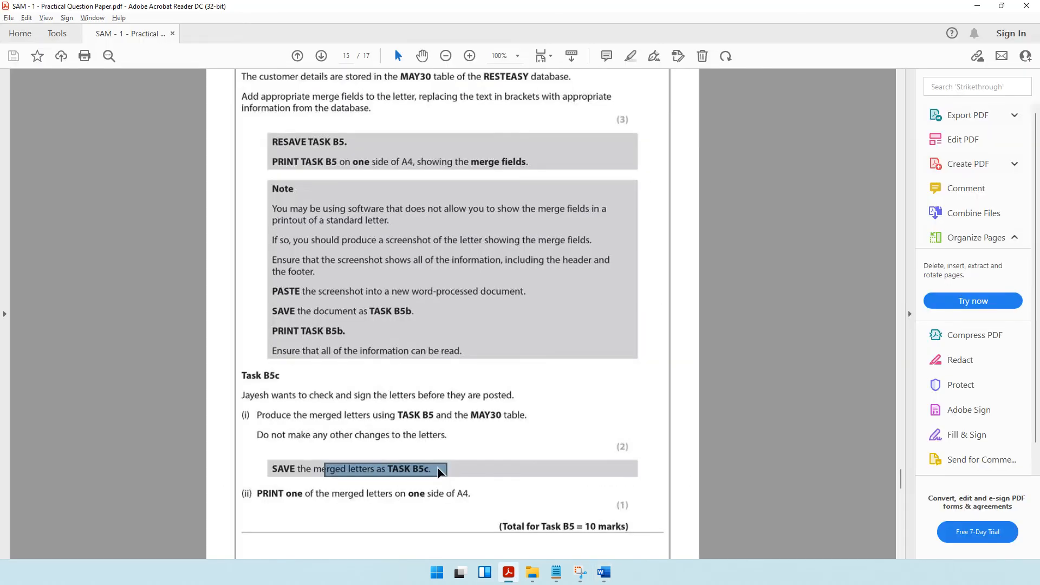
click(977, 6)
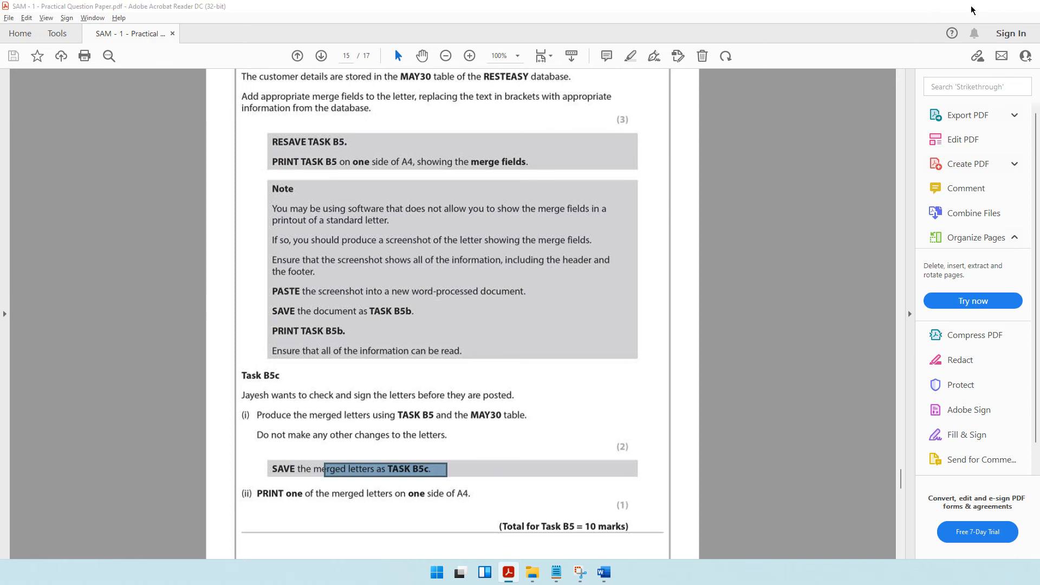
click(91, 13)
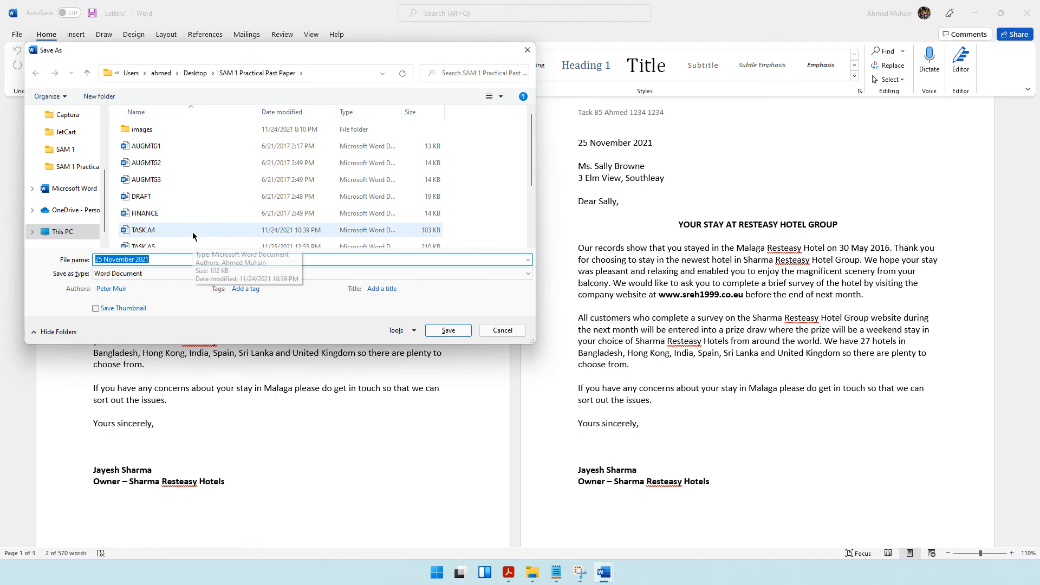
text(TASK B5)
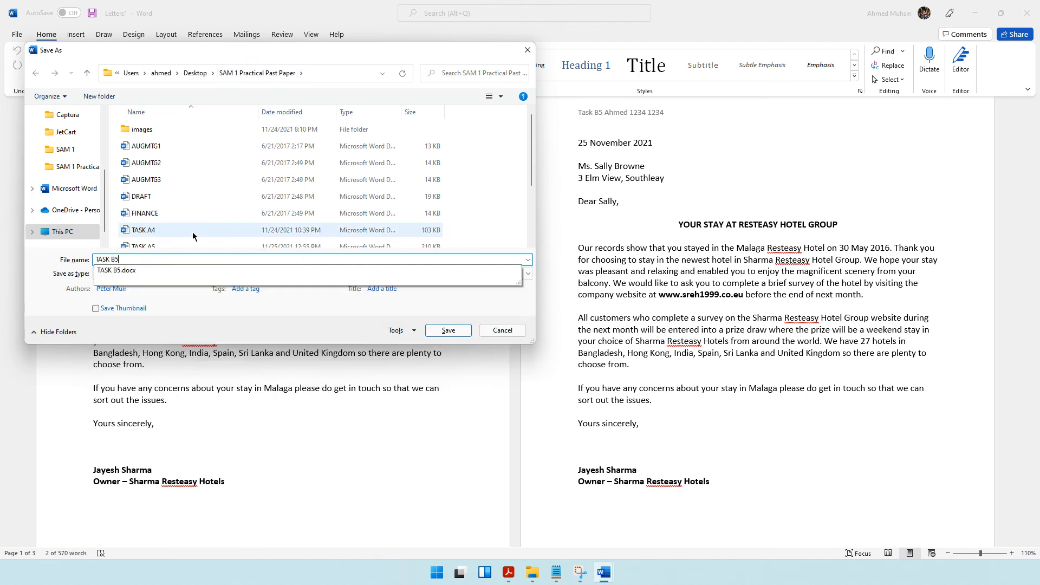
text(c)
key(Return)
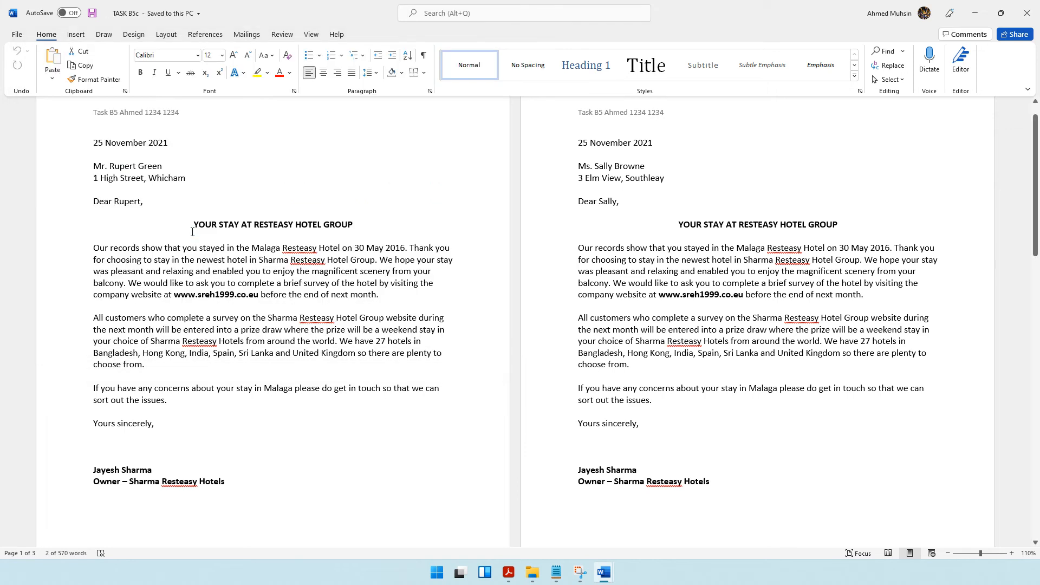
Check the Task B5c printing instruction, set TASK B5c to print only the current page, and leave without printing.
click(508, 572)
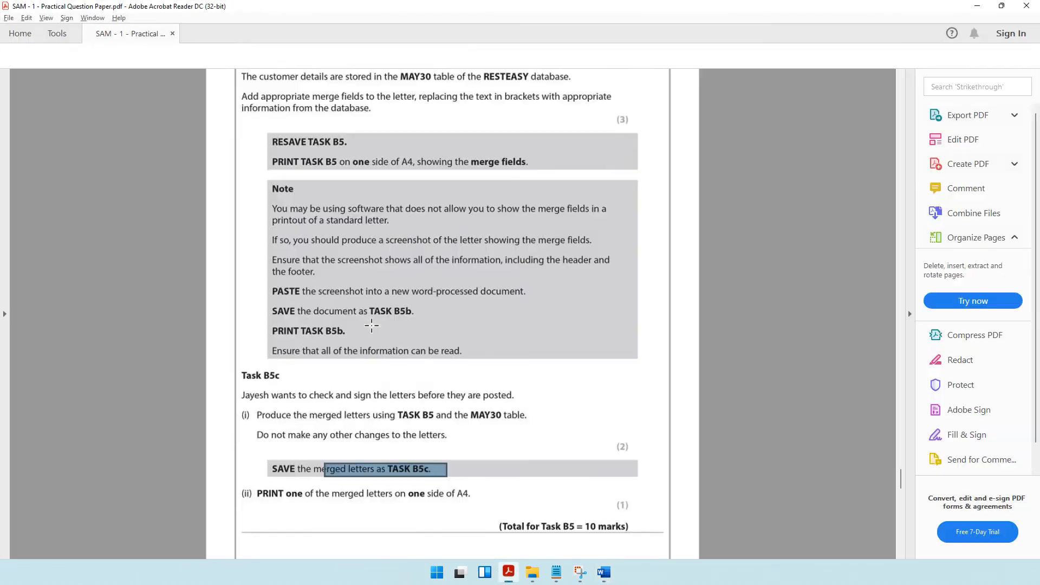
scroll(347, 368, down, 3)
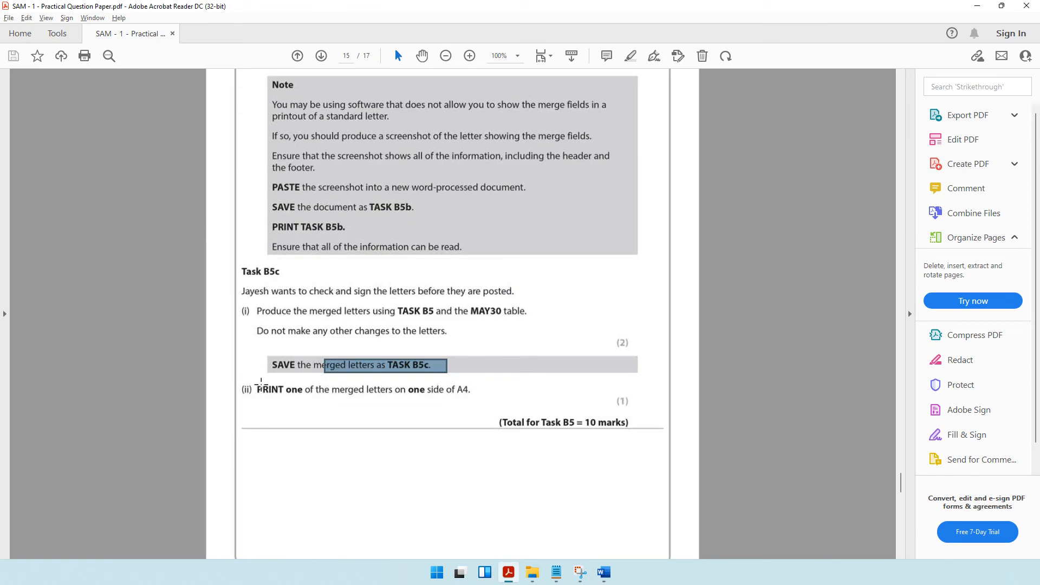
drag(262, 389, 475, 403)
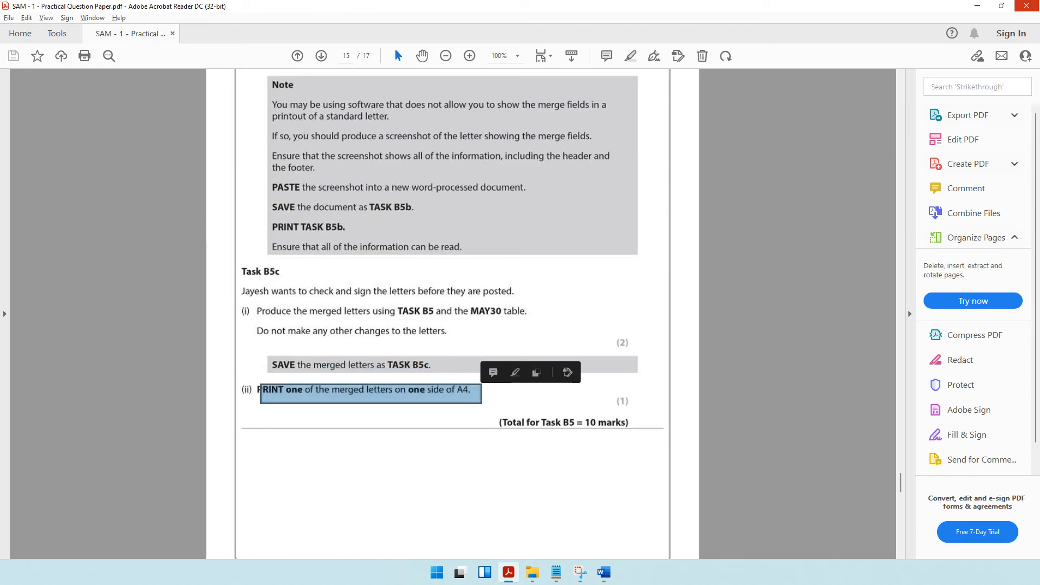
click(978, 6)
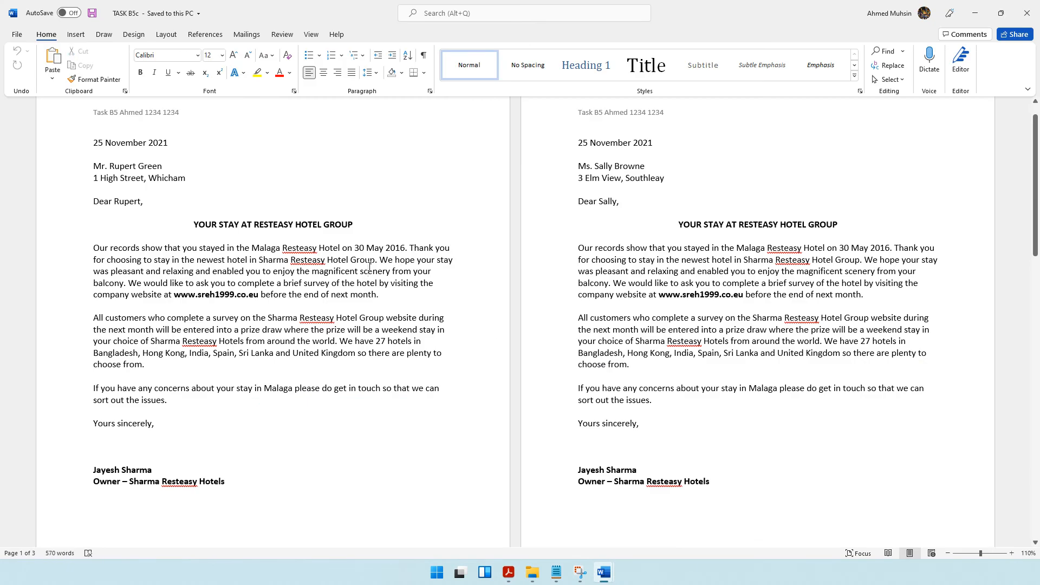
key(ctrl+p)
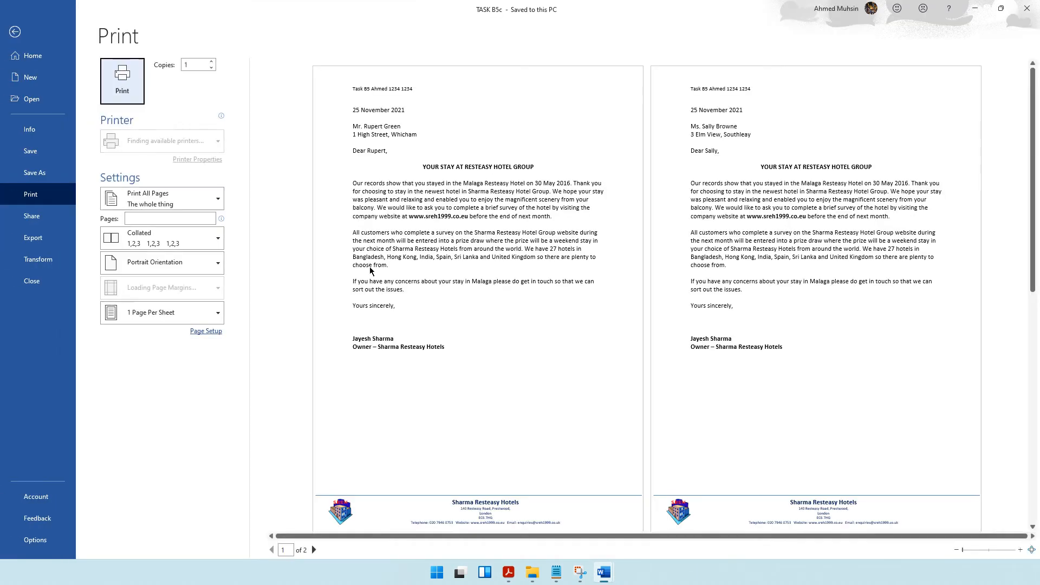
click(194, 202)
click(168, 295)
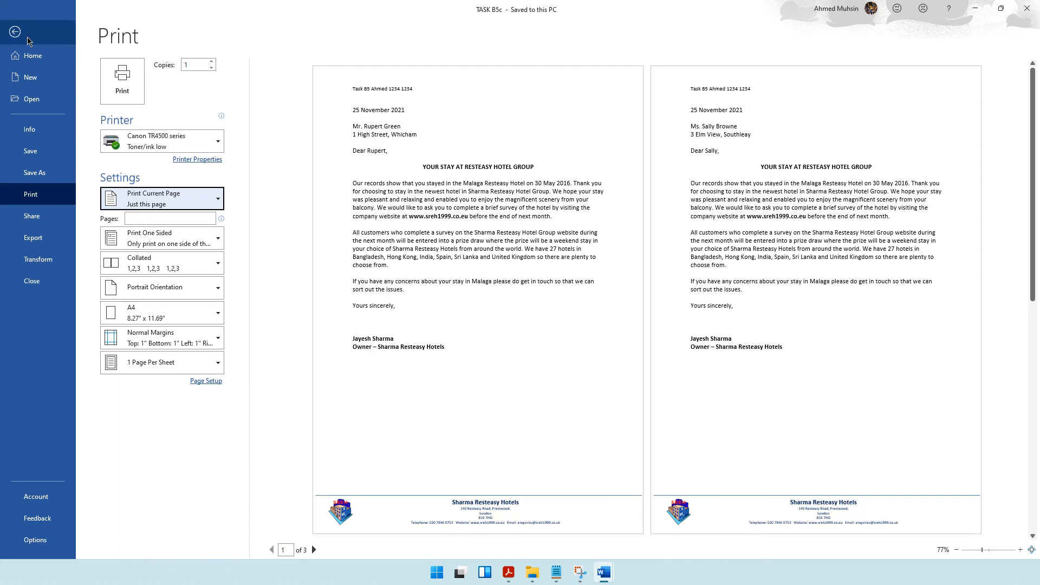
click(14, 31)
Read the Task B6 instructions in the question paper and locate the AUGMTG1 notes file in the SAM 1 Practical Past Paper folder.
click(508, 573)
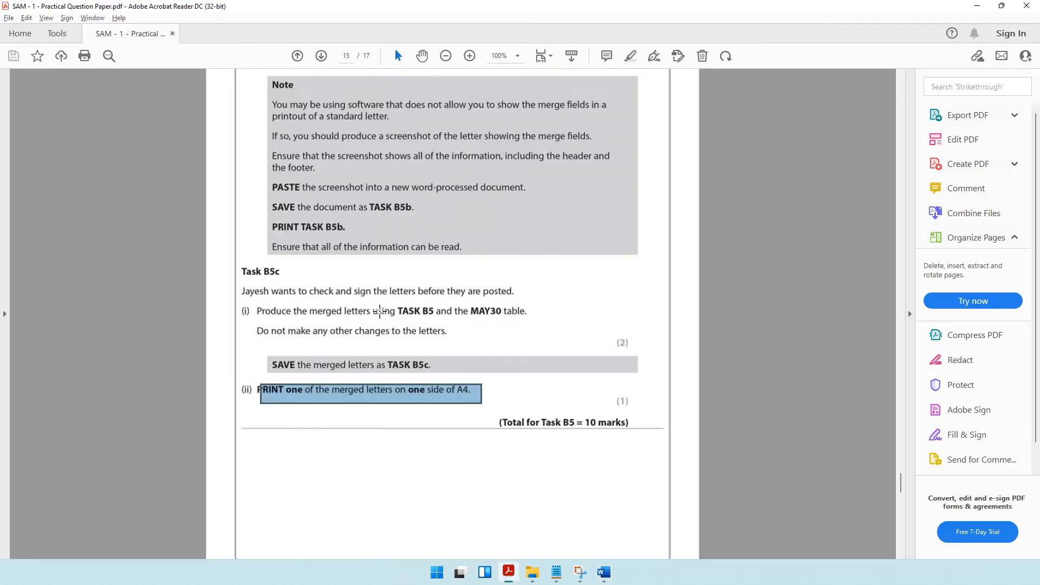
scroll(360, 270, down, 15)
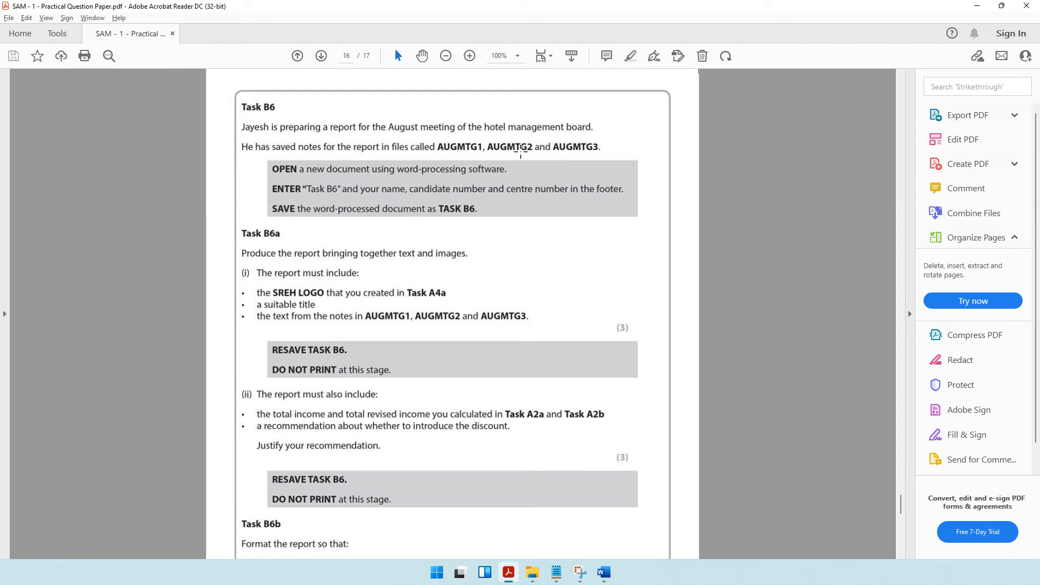
click(532, 572)
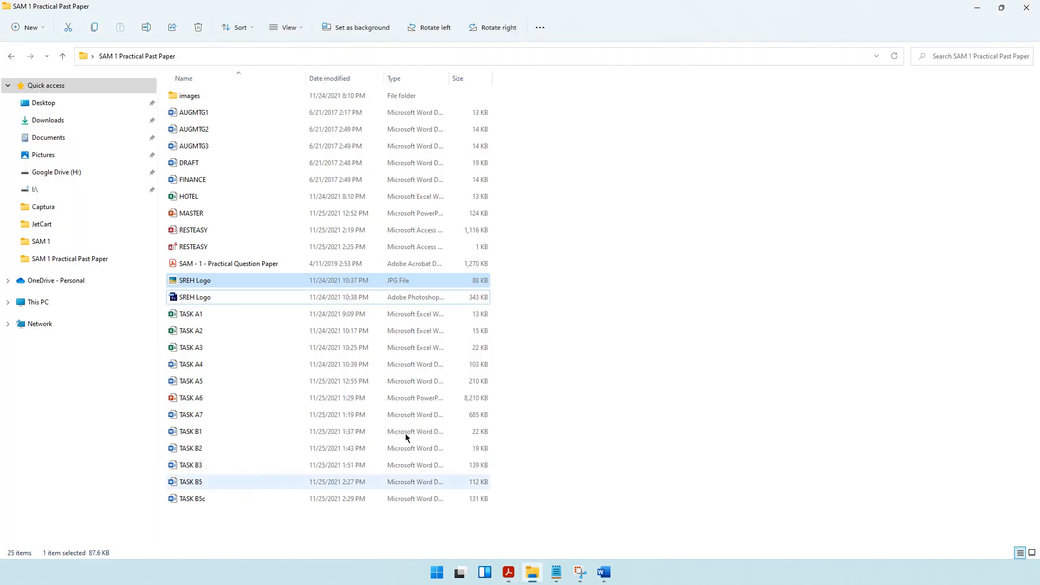
click(196, 113)
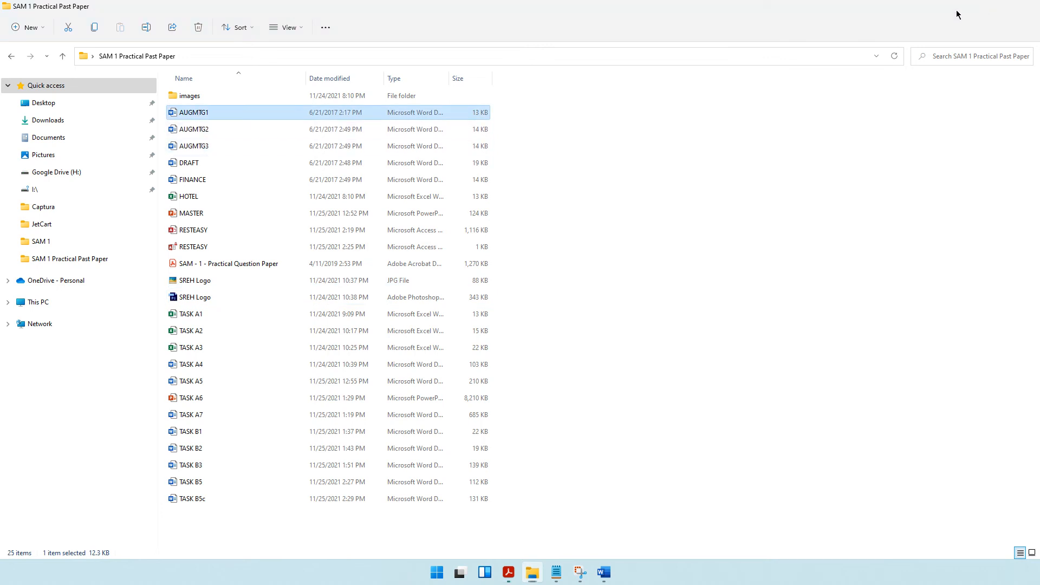
click(978, 8)
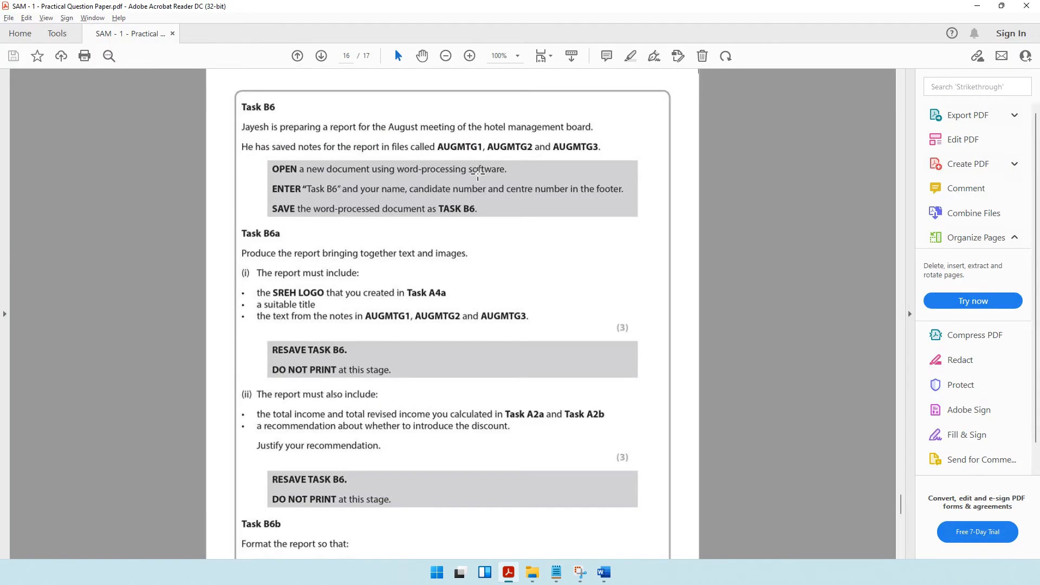
mouse_move(604, 572)
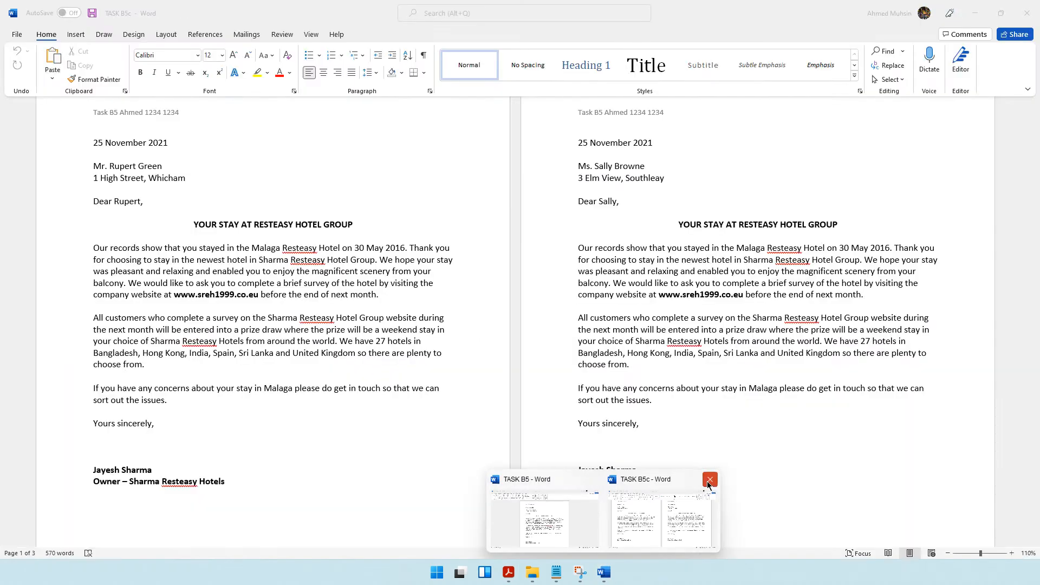
Close the TASK B5c and TASK B5 documents.
click(708, 484)
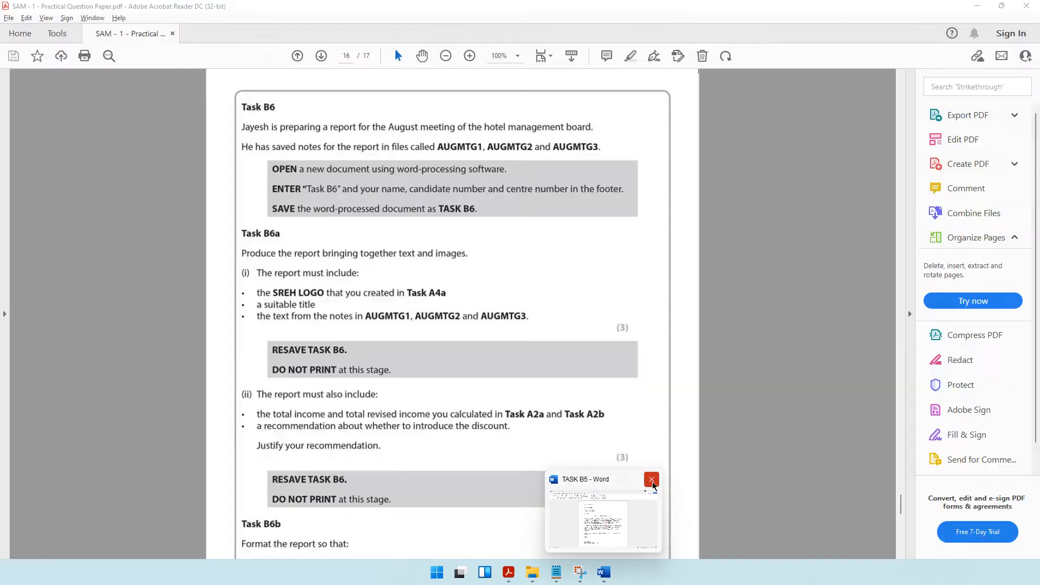
click(652, 480)
click(476, 296)
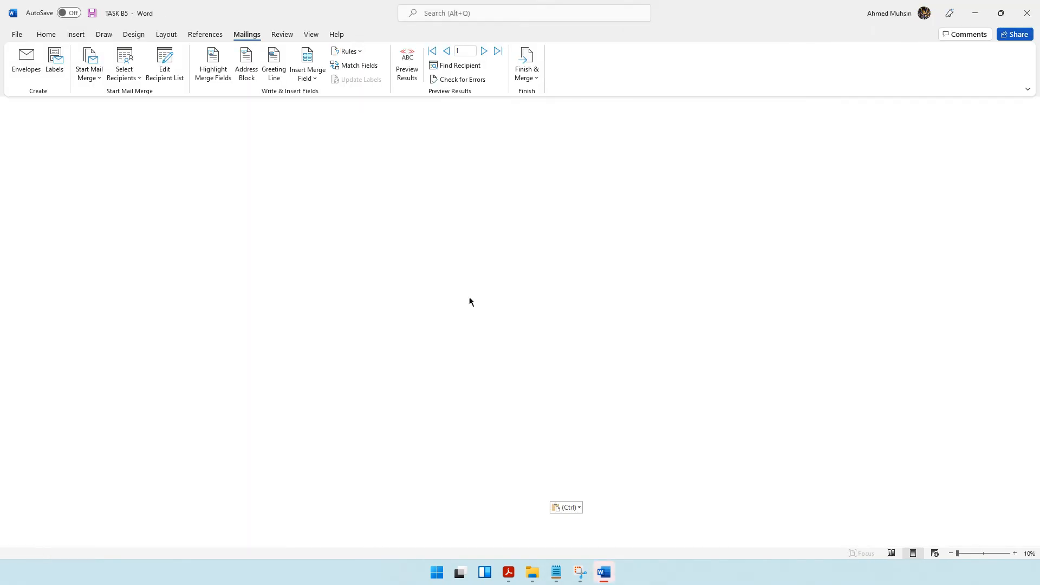
click(548, 318)
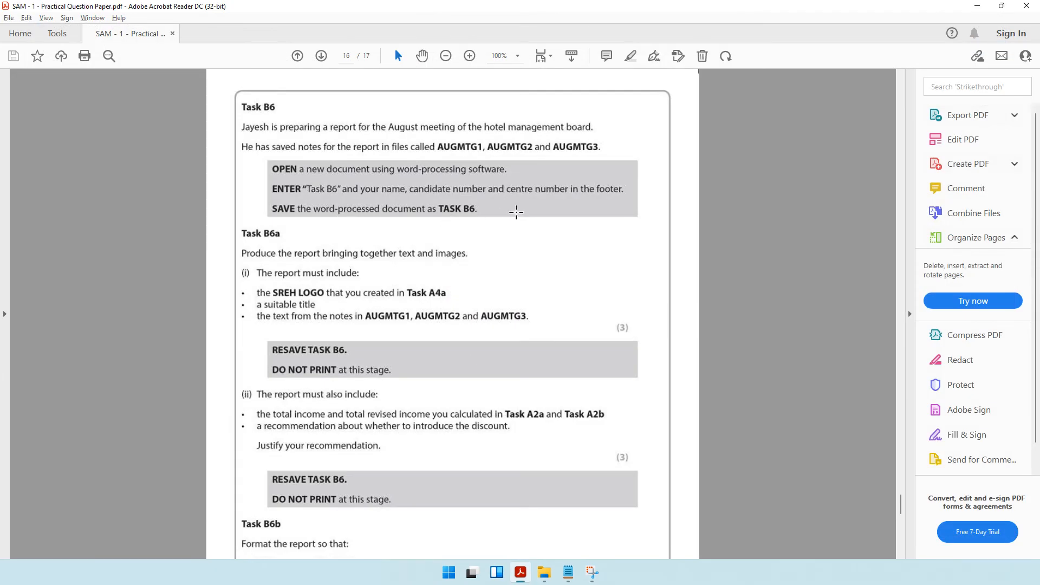
Create a Word document named TASK B6 in the SAM 1 Practical Past Paper folder and open it.
click(544, 572)
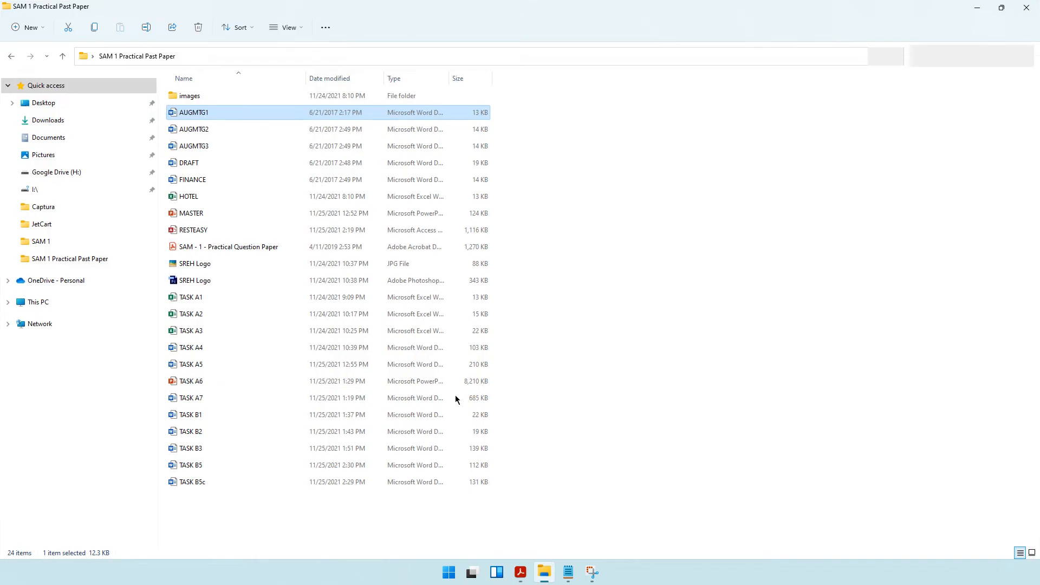
right_click(639, 295)
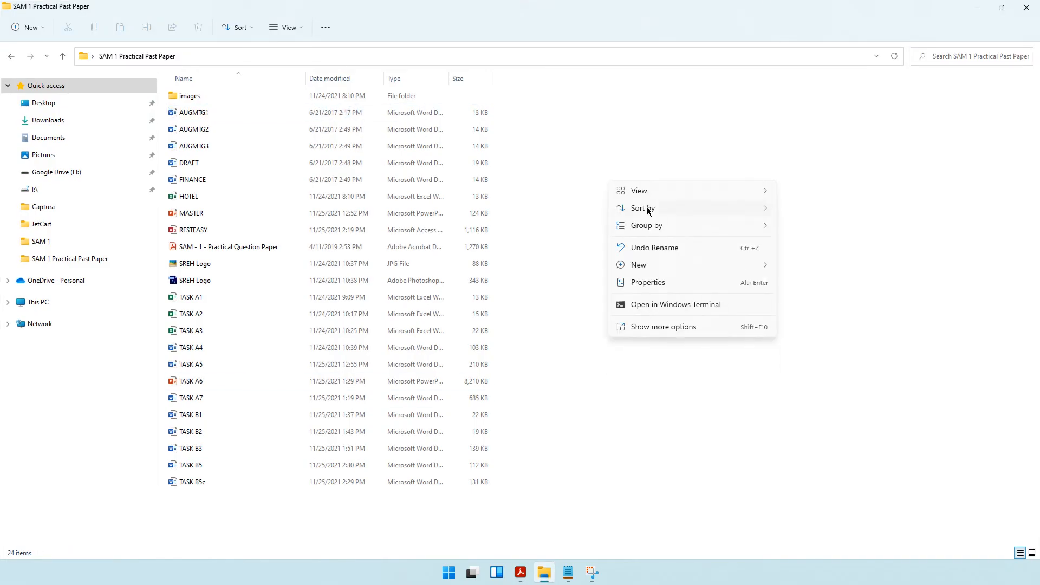
mouse_move(650, 265)
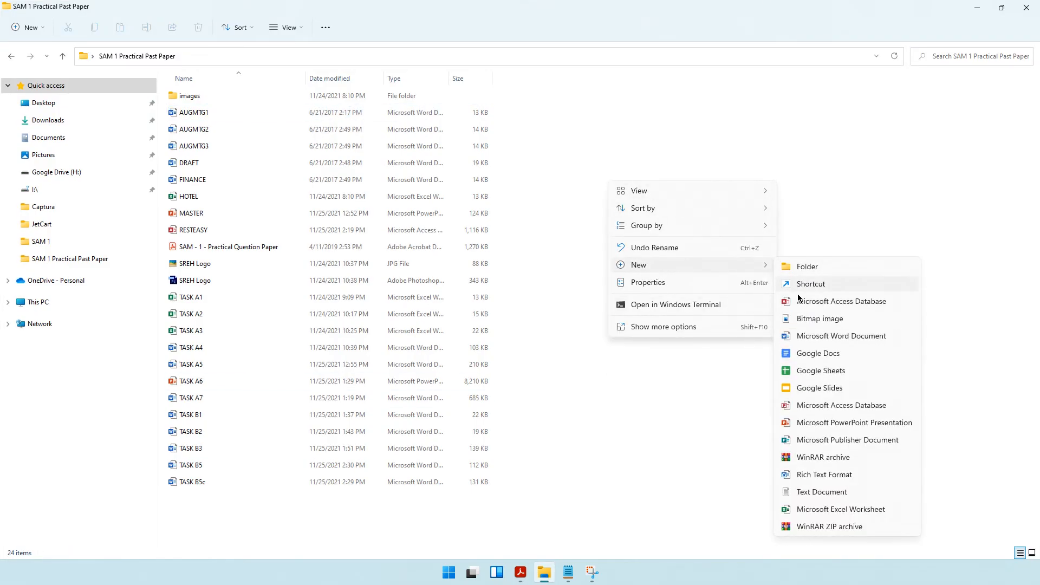
click(802, 337)
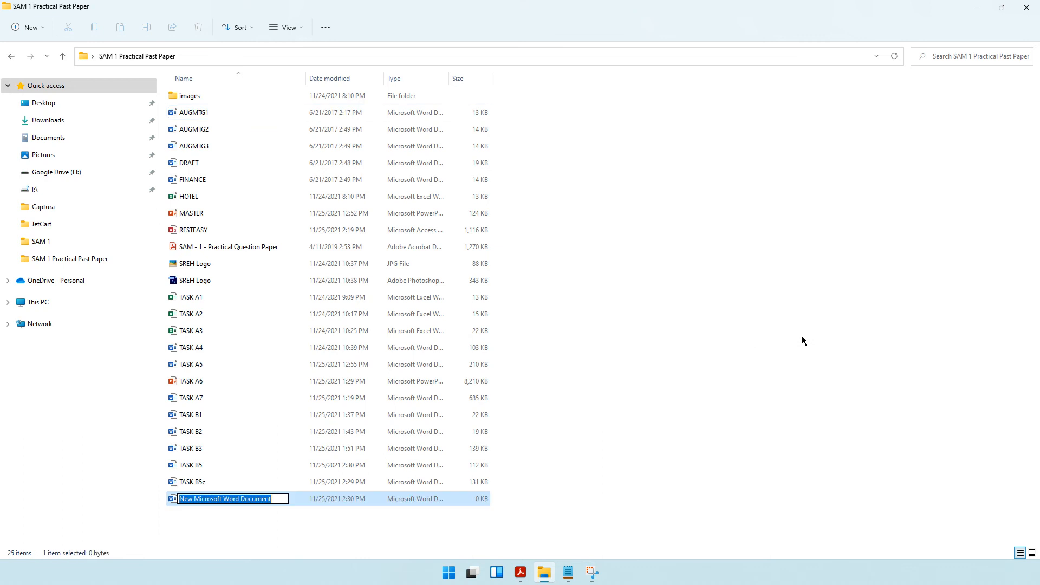
text(TASK B6)
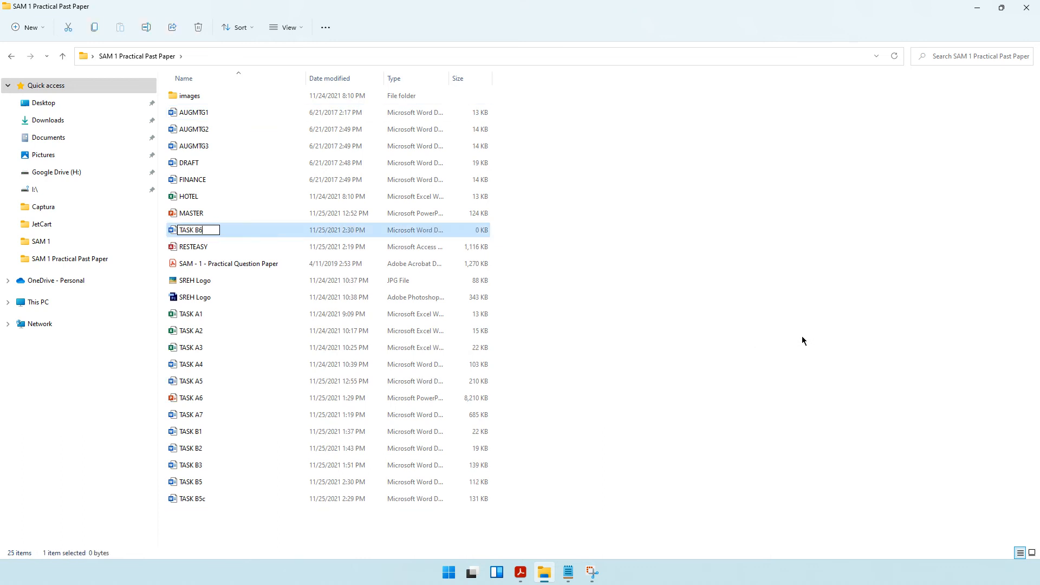
key(Escape)
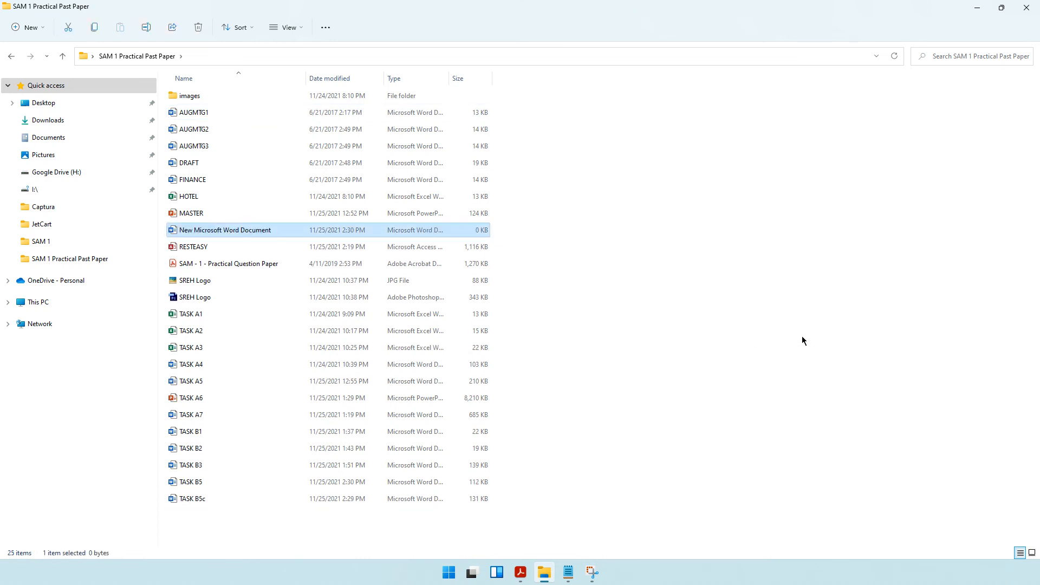
key(Return)
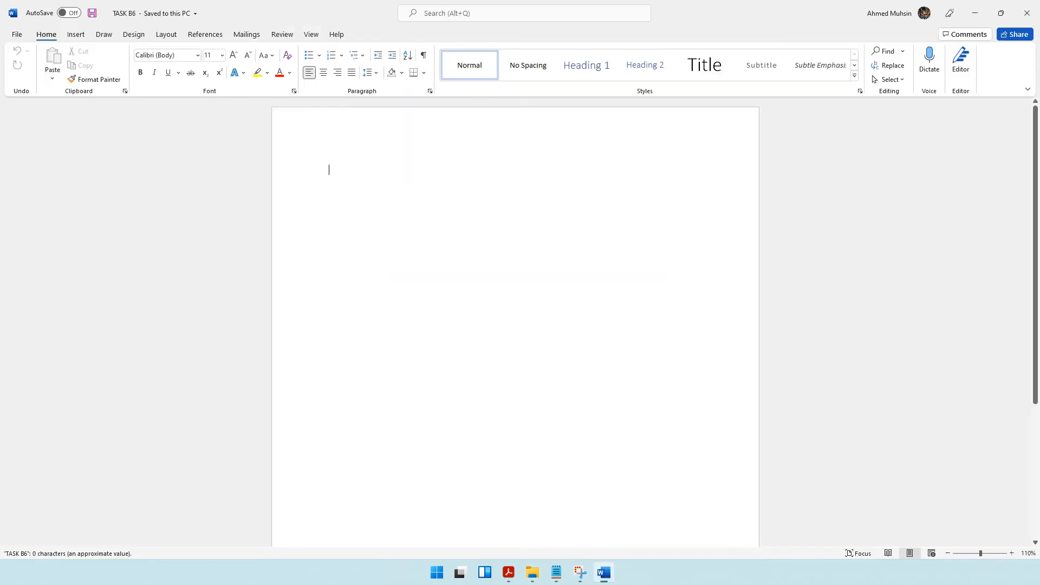
Enter "Task B6" followed by the candidate's name, candidate number and centre number in the footer, and close the footer.
scroll(407, 519, down, 6)
double_click(406, 522)
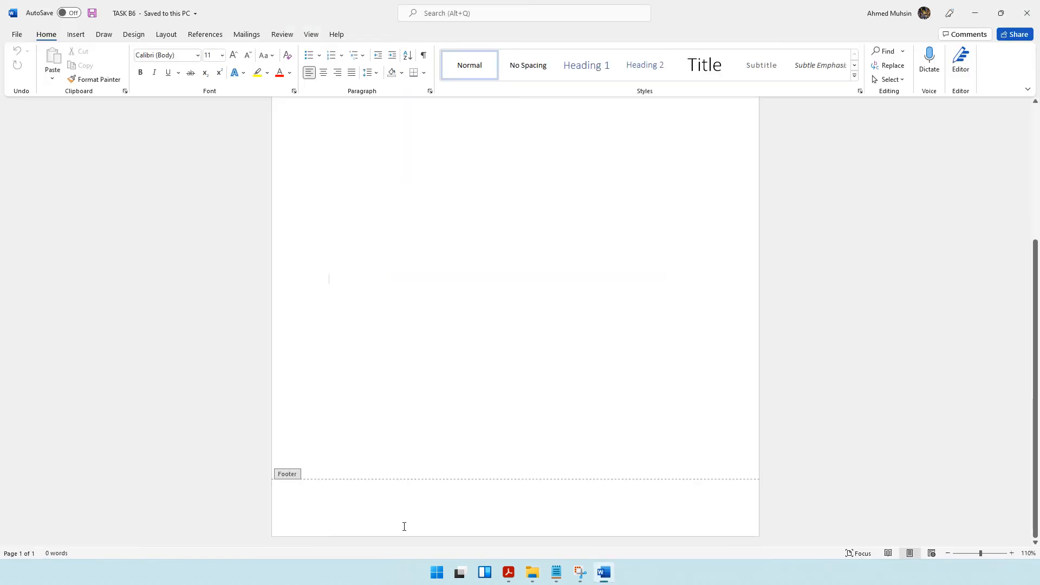
text(Task)
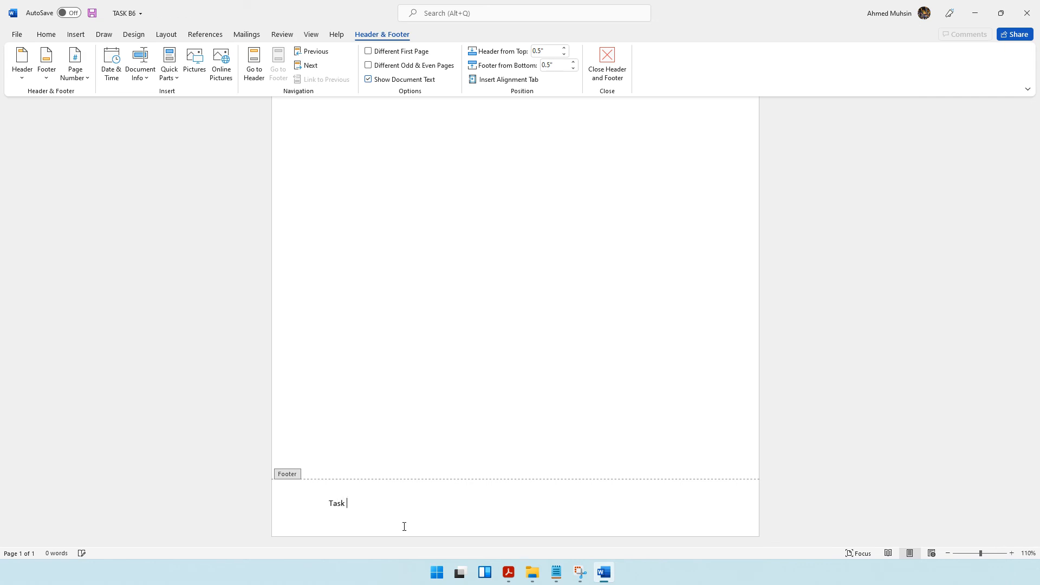
text( B6 Ahmed 1234 1234)
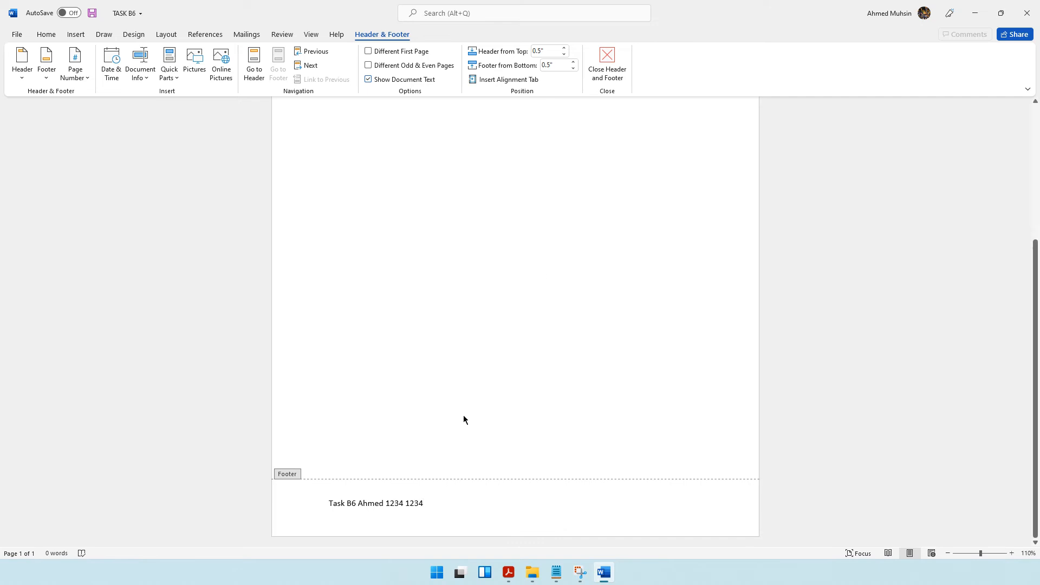
click(604, 73)
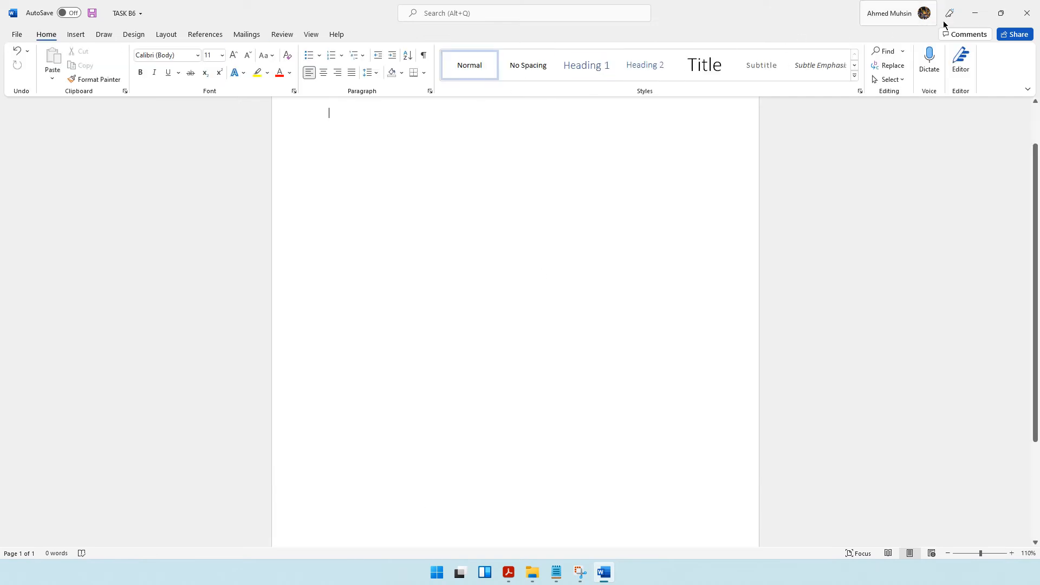
Check the Task B6a requirements in the question paper and copy the SREH Logo JPG into the TASK B6 footer before the text.
click(974, 13)
click(506, 575)
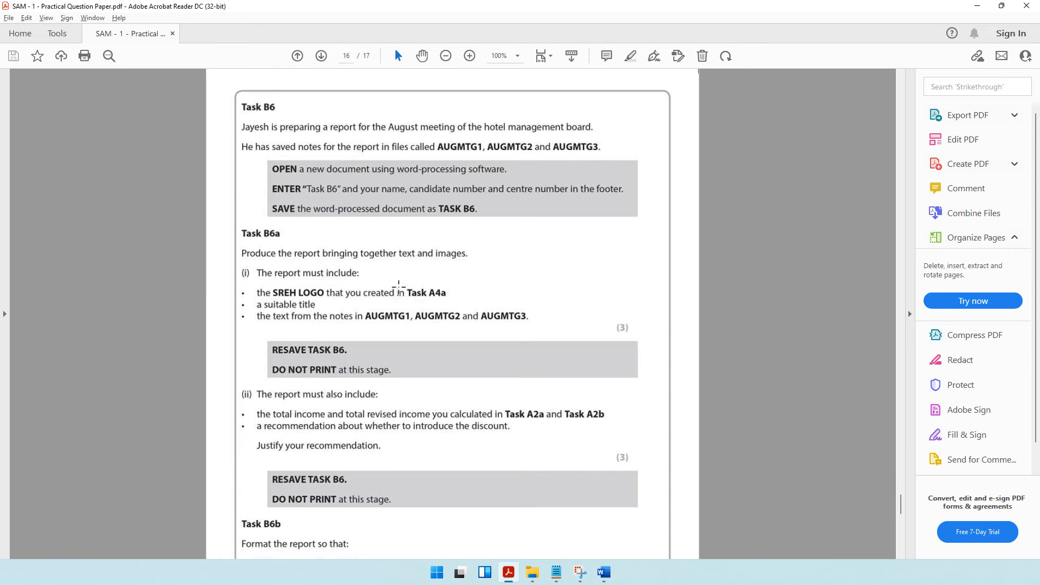
click(533, 572)
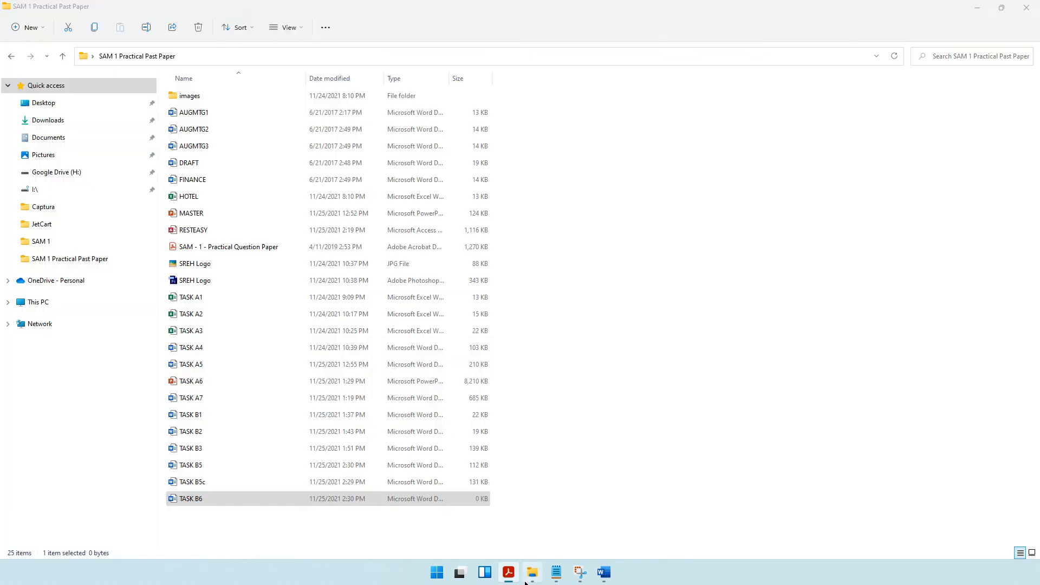
click(188, 265)
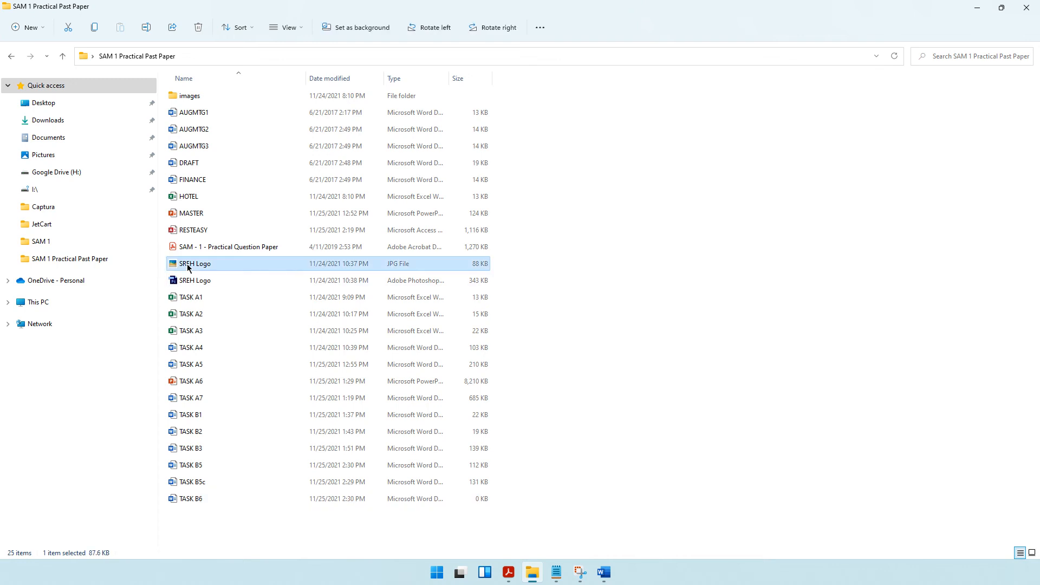
key(ctrl+c)
click(605, 575)
scroll(515, 325, down, 5)
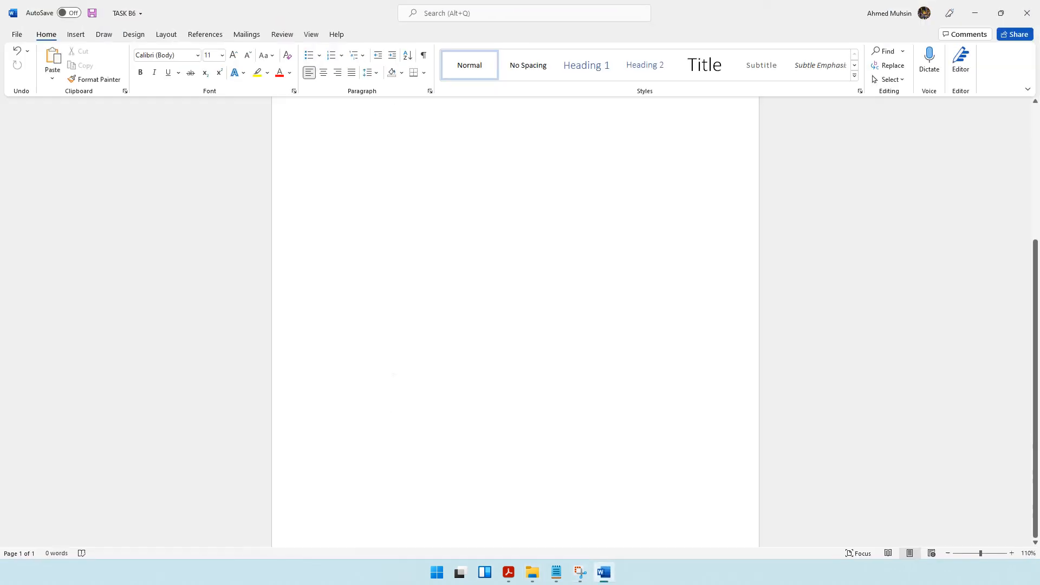
double_click(305, 505)
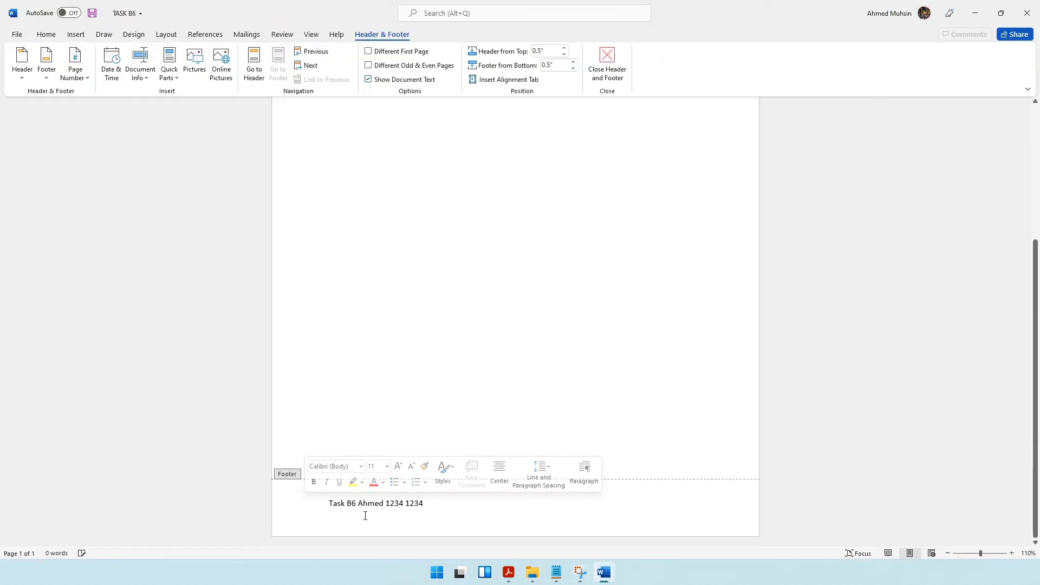
key(ctrl+v)
Shrink the SREH logo in the footer proportionally to about 0.86" high and 0.8" wide.
click(392, 332)
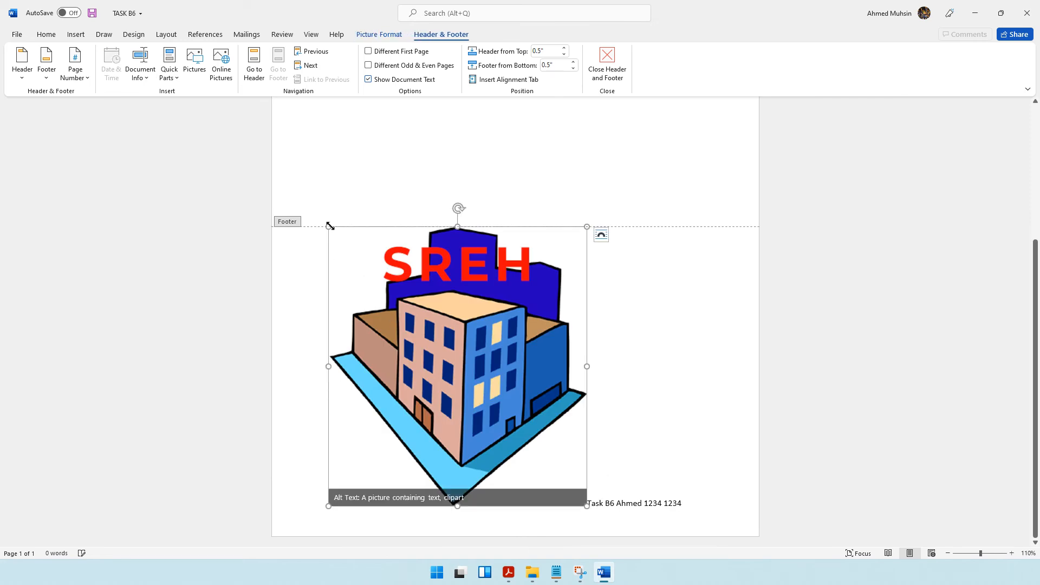
drag(331, 228, 492, 492)
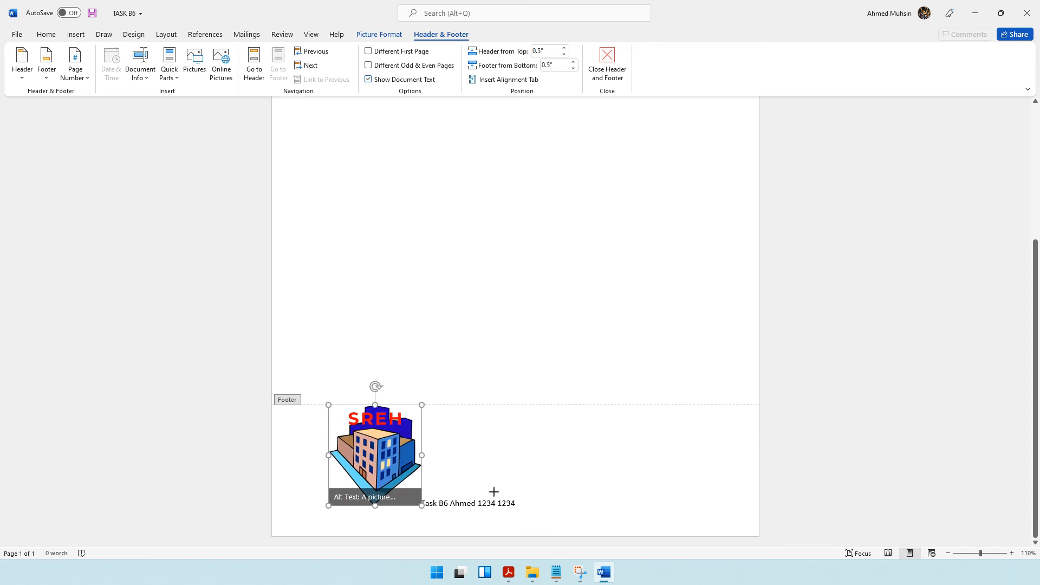
drag(328, 404, 339, 456)
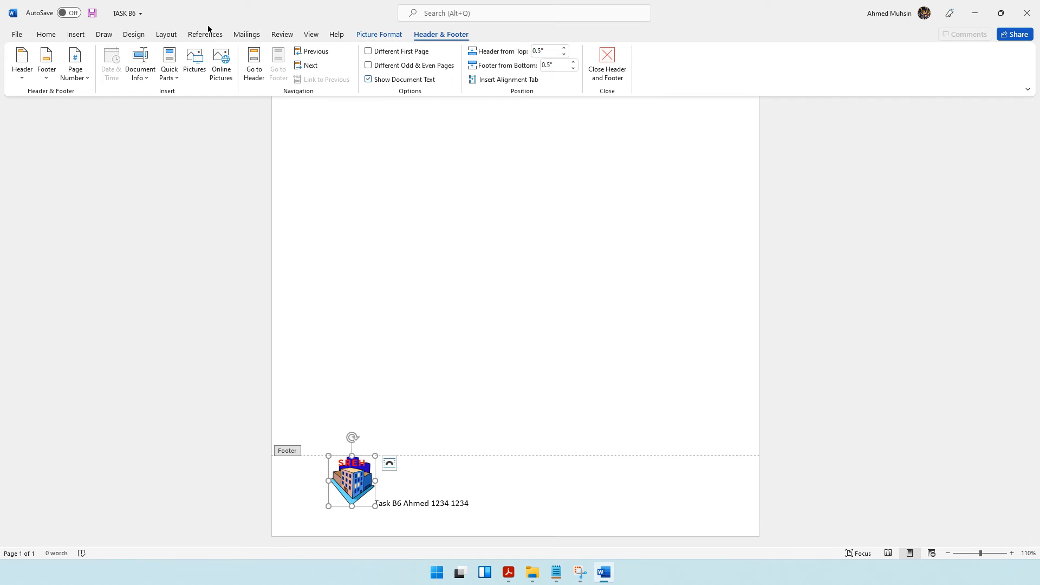
Change the logo's text wrapping so it floats freely, and place it in the footer's left margin beside the text.
click(379, 34)
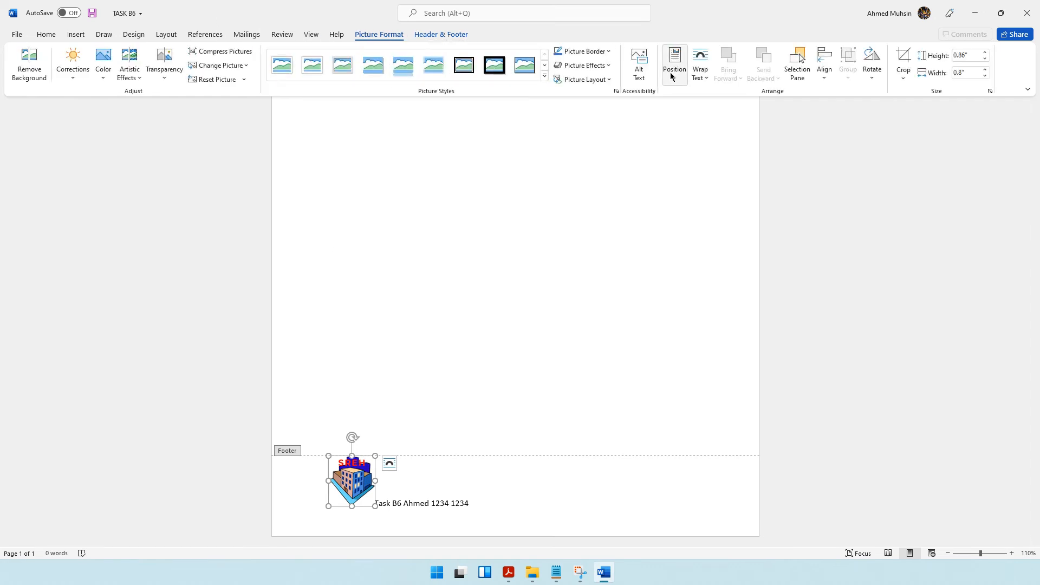
click(699, 76)
click(727, 172)
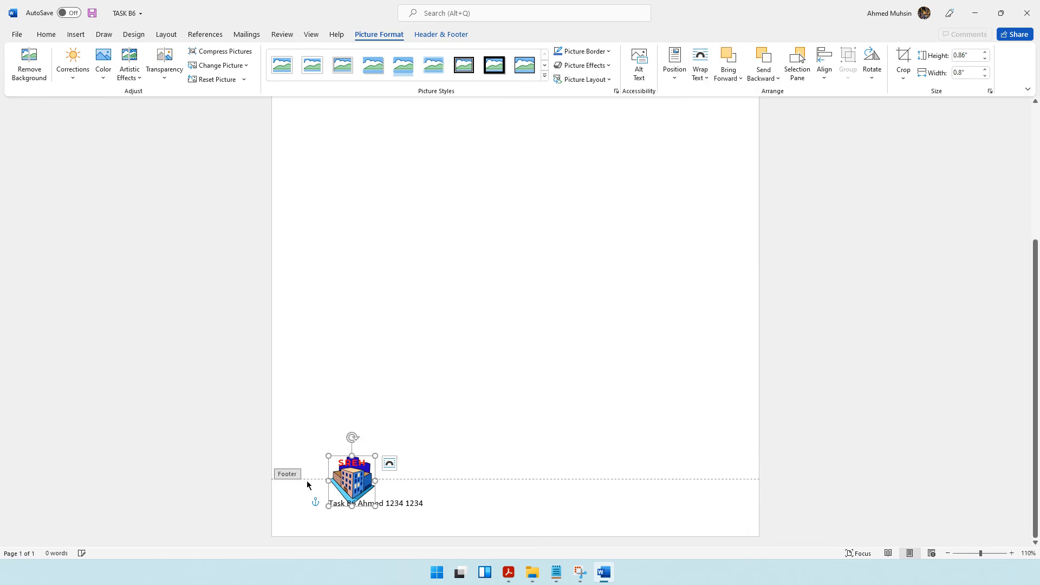
drag(349, 474, 302, 500)
Centre the footer text, nudge the logo slightly to the right, and return to the document body.
click(330, 503)
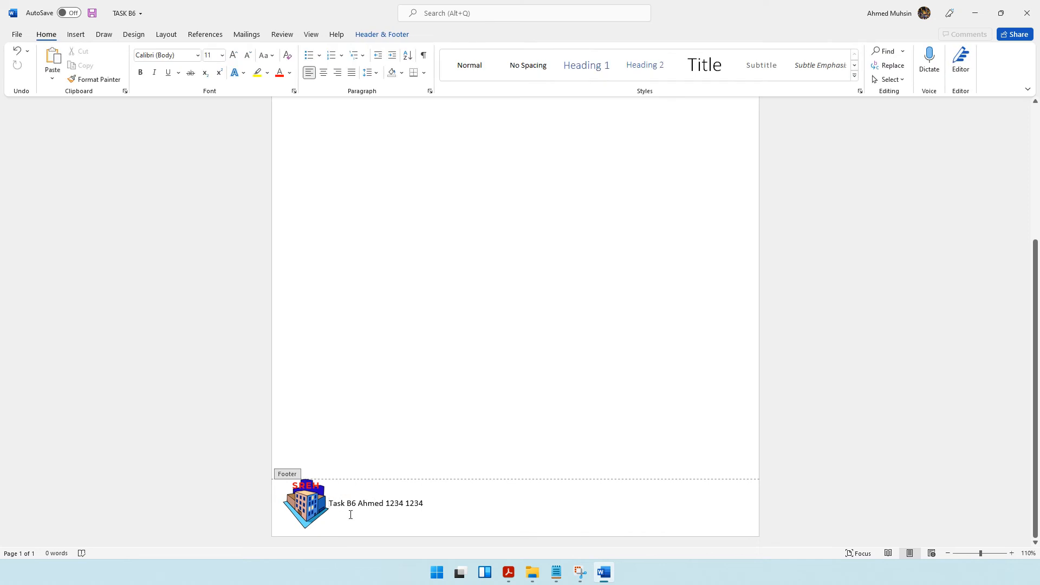
key(ctrl+e)
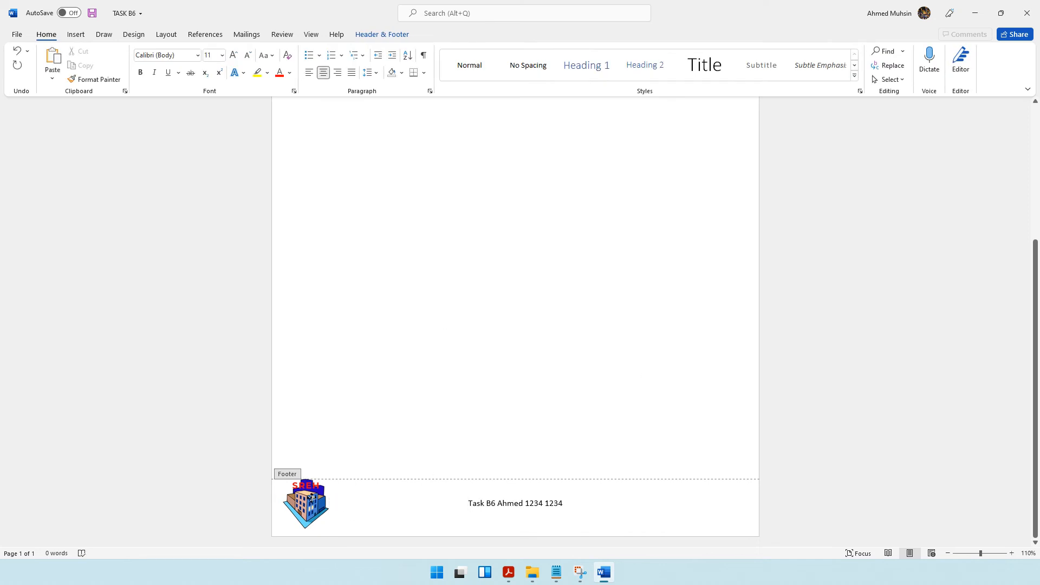
mouse_move(312, 497)
mouse_down()
mouse_move(316, 471)
mouse_move(316, 496)
mouse_up()
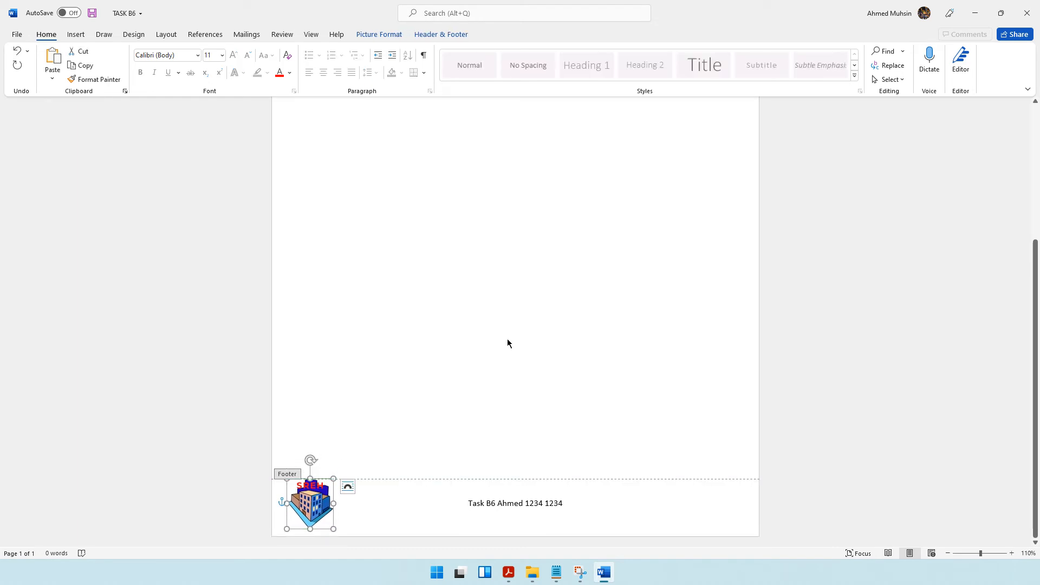
double_click(507, 339)
scroll(507, 344, down, 2)
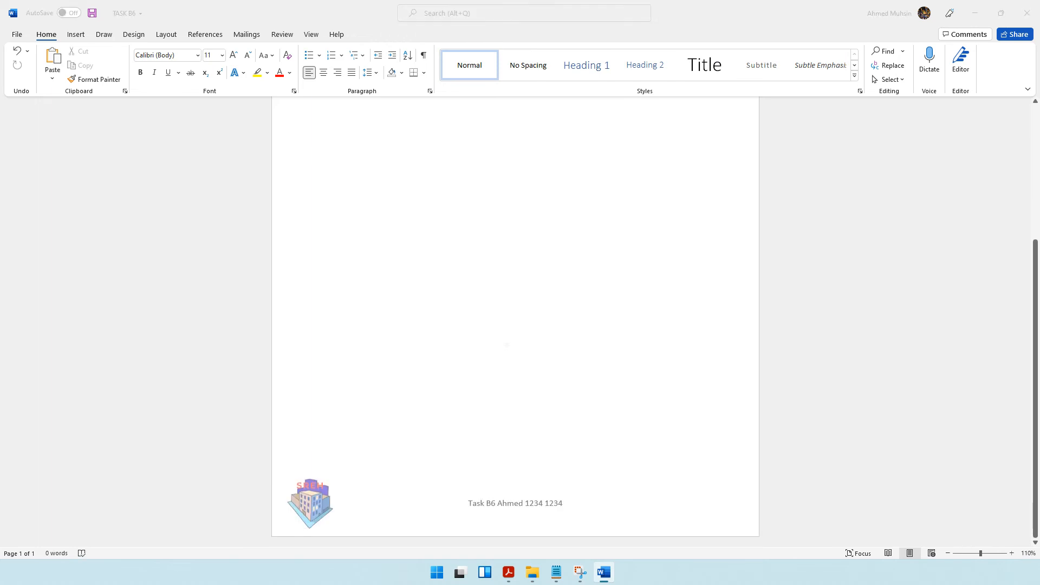
Check the Task B6 title requirement and enter "August Reports" and "Hotel Management Meeting Board" as two title lines at the page's top.
key(alt+Tab)
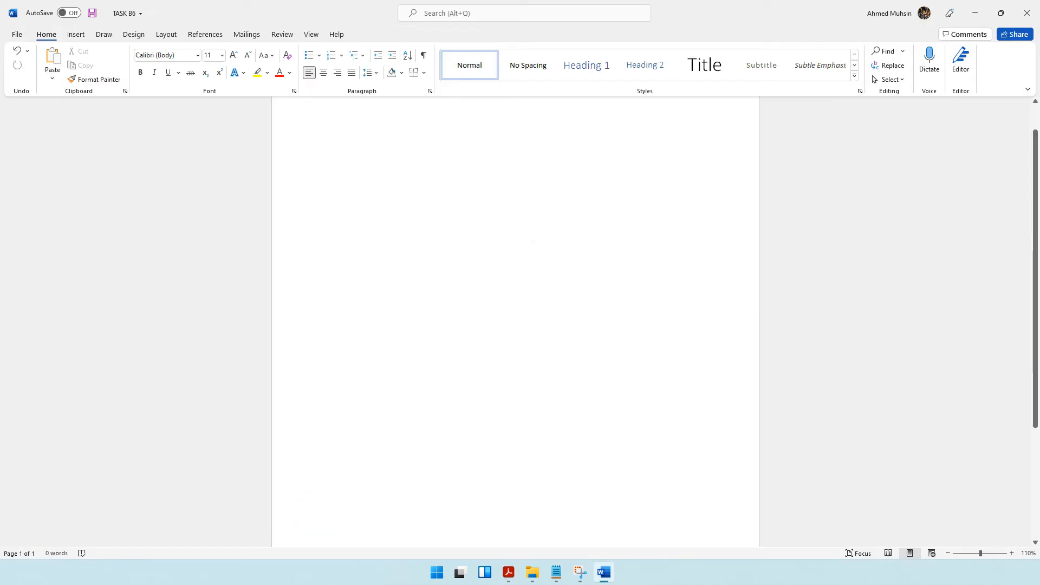
scroll(310, 183, up, 1)
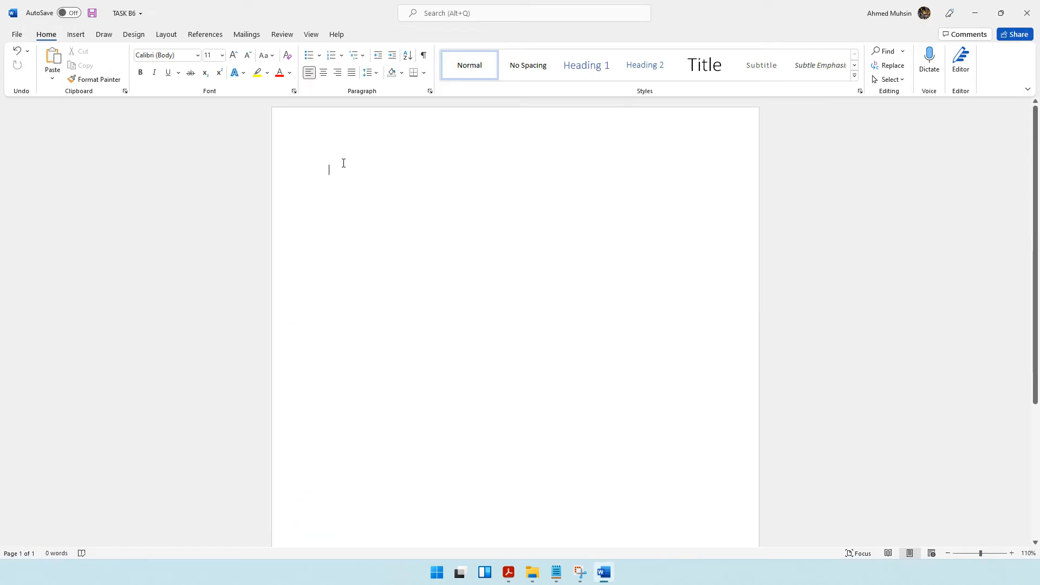
text(August Reports)
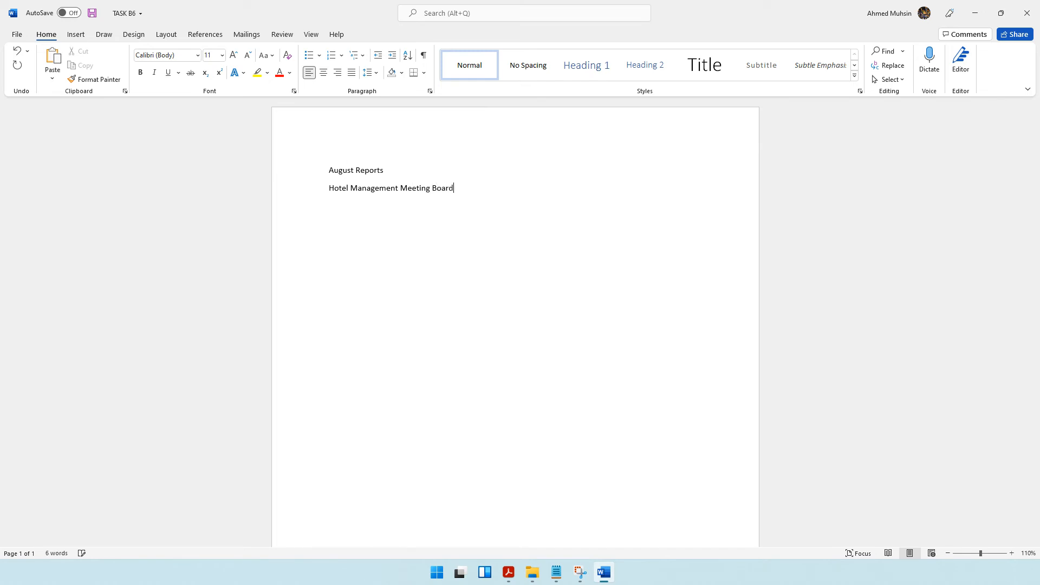
Format both title lines as centred, bold and underlined text in the Microsoft Sans Serif font.
drag(329, 170, 466, 195)
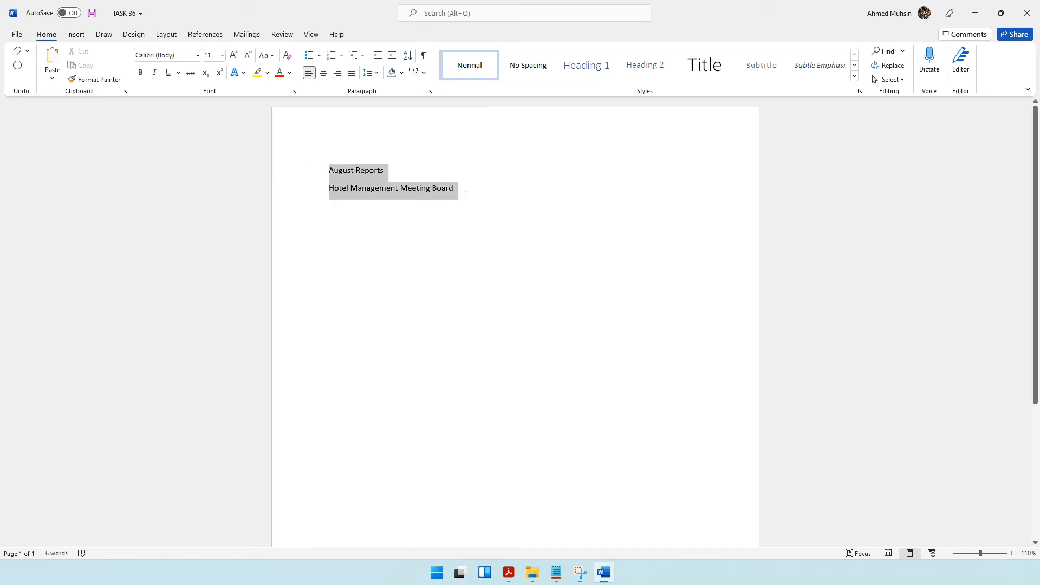
click(324, 72)
click(172, 54)
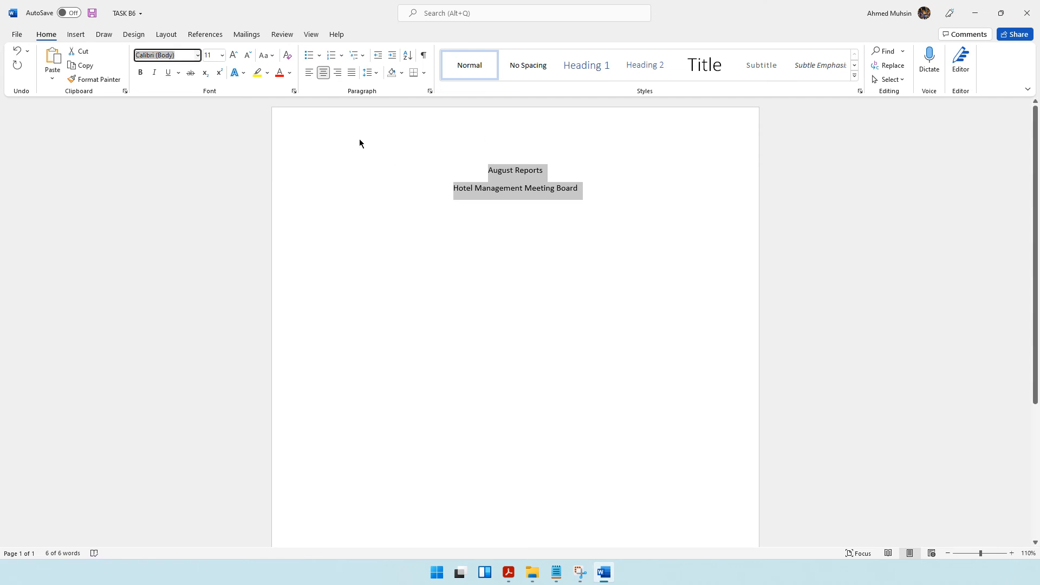
text(Microsoft Sans Serif)
key(Return)
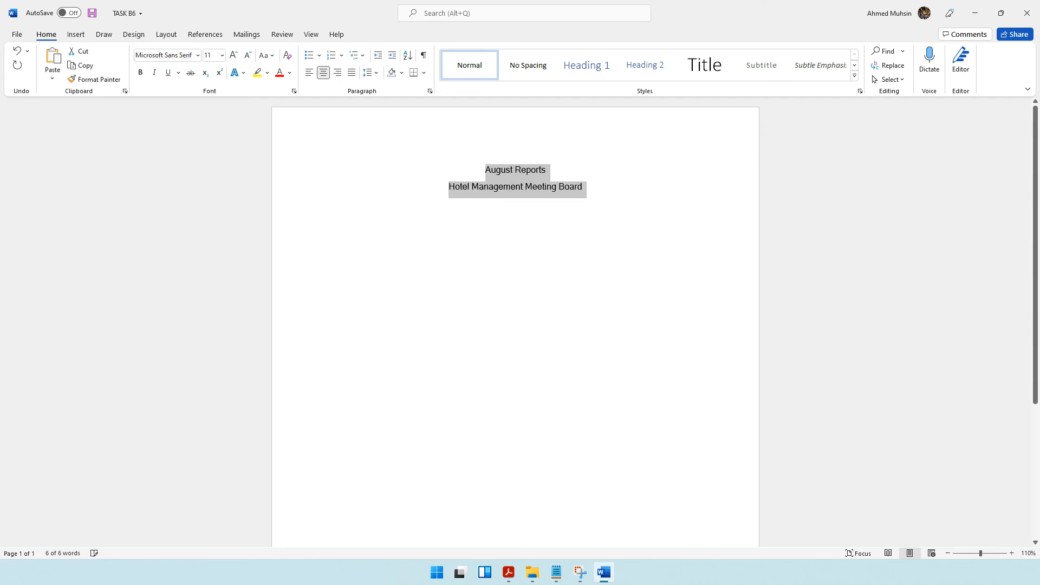
click(142, 74)
click(167, 72)
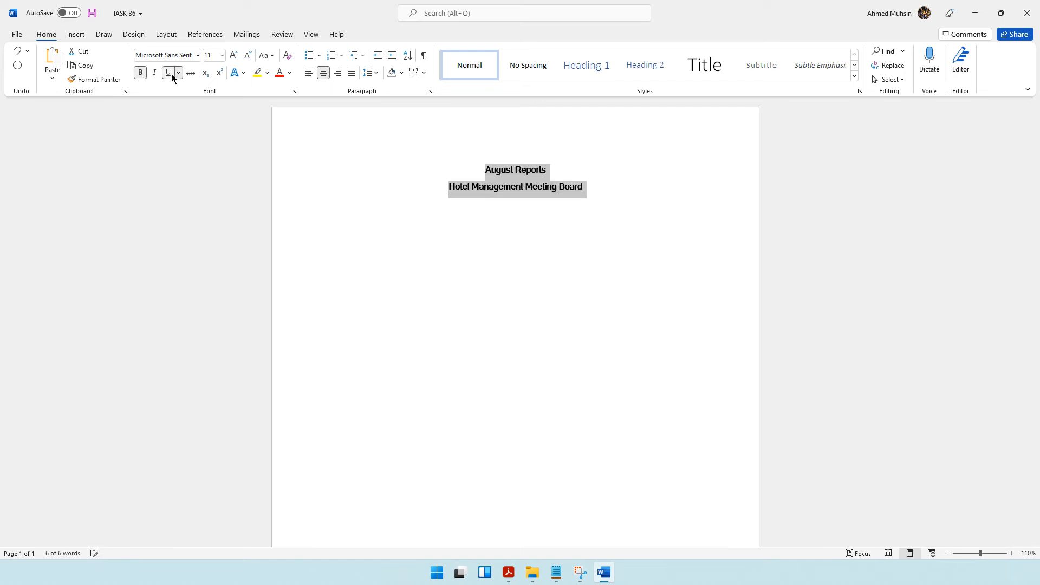
Enlarge both title lines to 14 pt and start a new line below them.
click(234, 55)
click(234, 55)
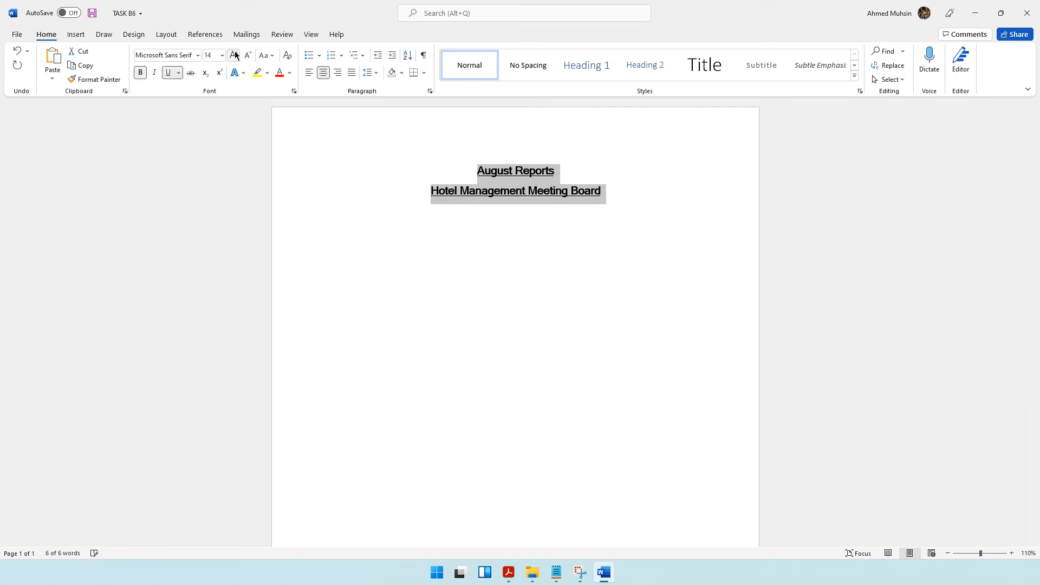
click(526, 192)
key(Return)
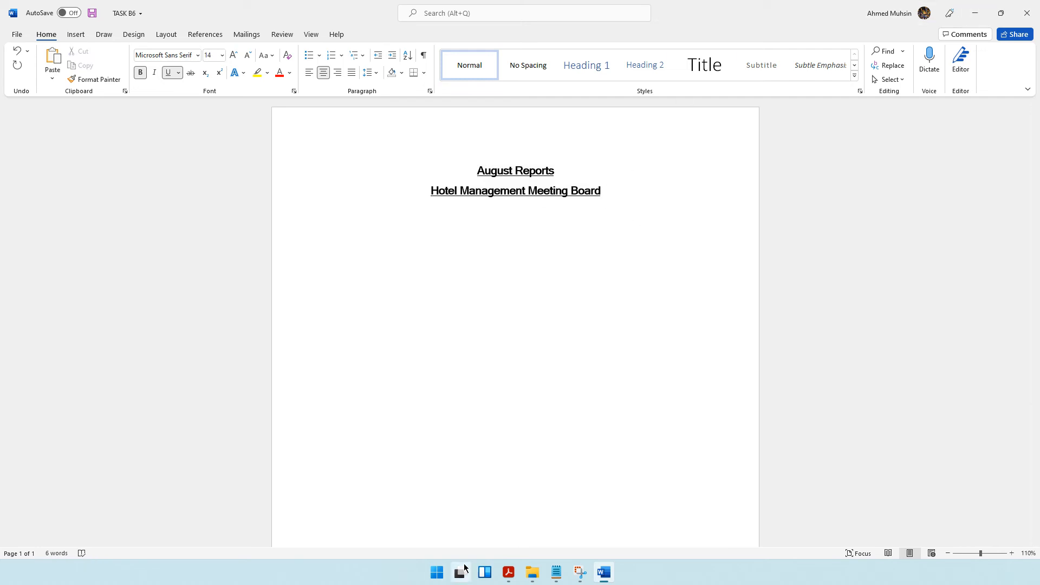
Copy the AUGMTG1 notes from FINANCIAL REPORT onward into TASK B6 below the title, and remove the blank line under that heading.
click(508, 575)
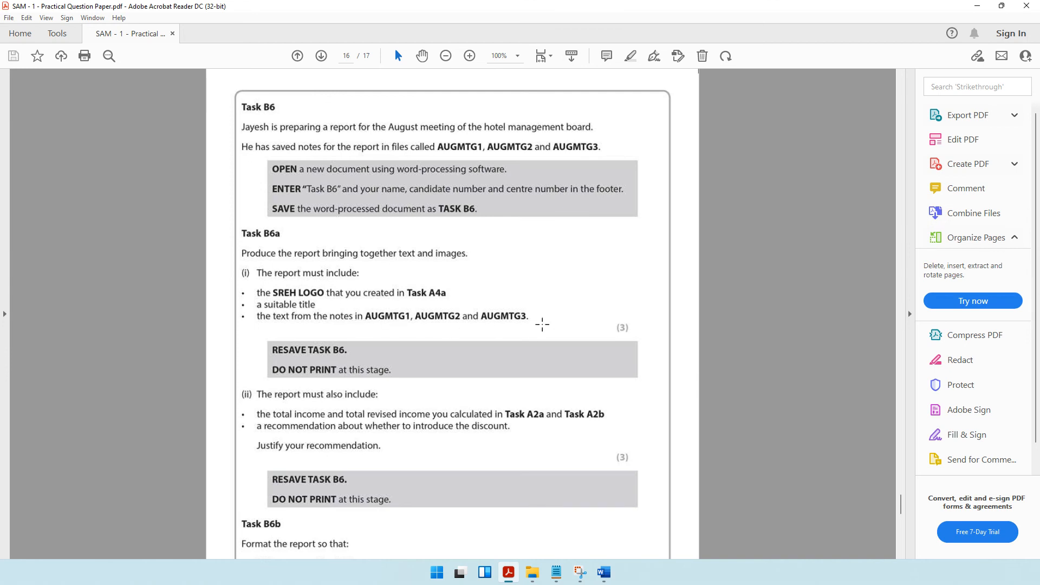
click(533, 573)
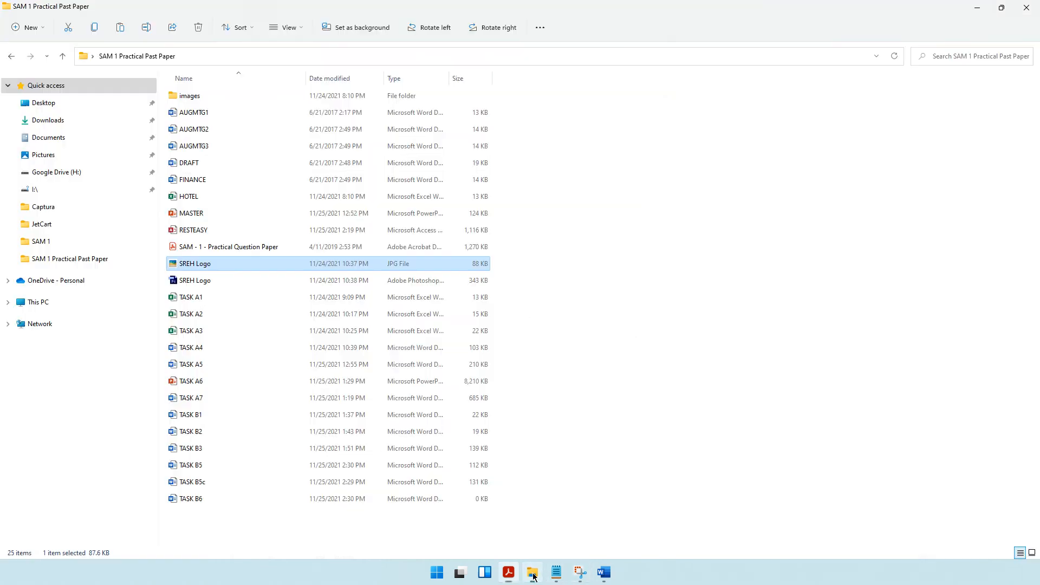
double_click(196, 114)
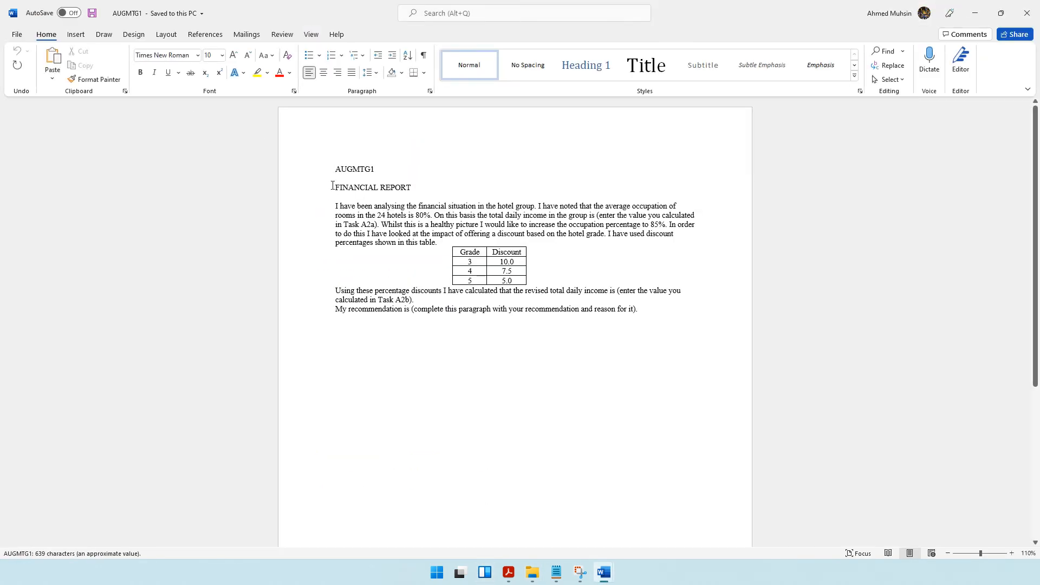
drag(332, 186, 641, 304)
key(ctrl+c)
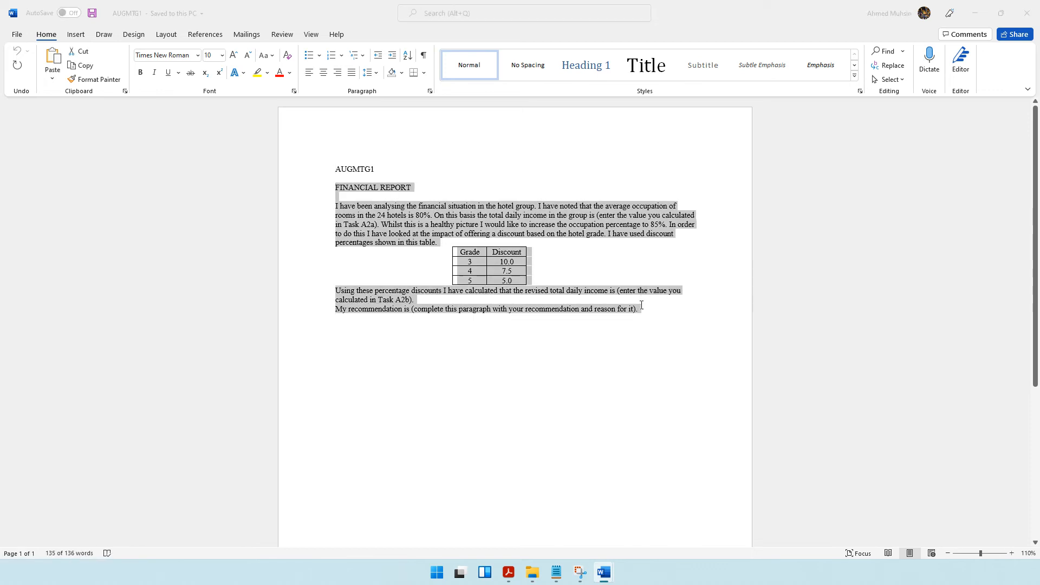
key(alt+Tab)
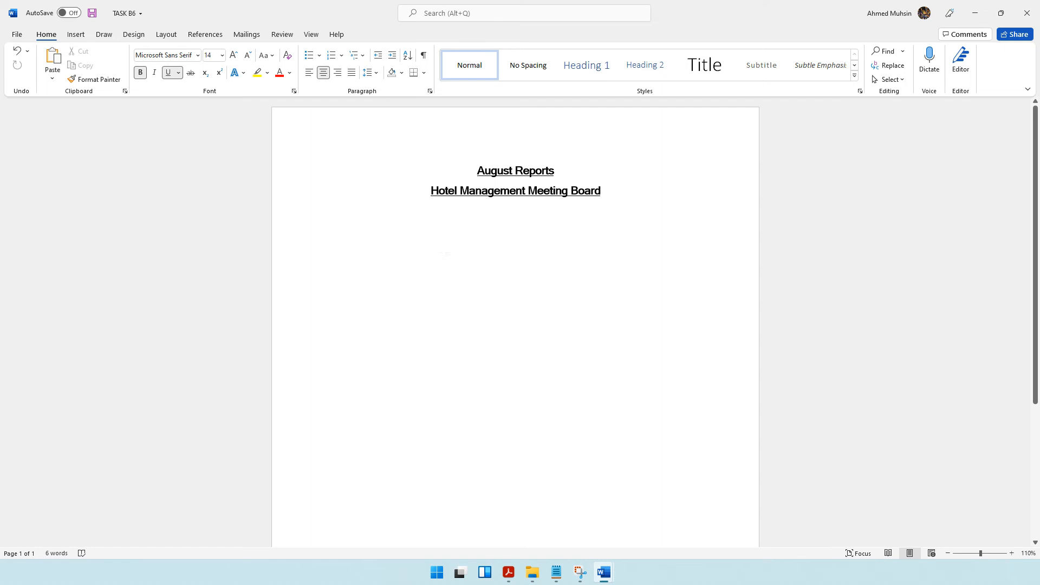
key(ctrl+v)
click(359, 226)
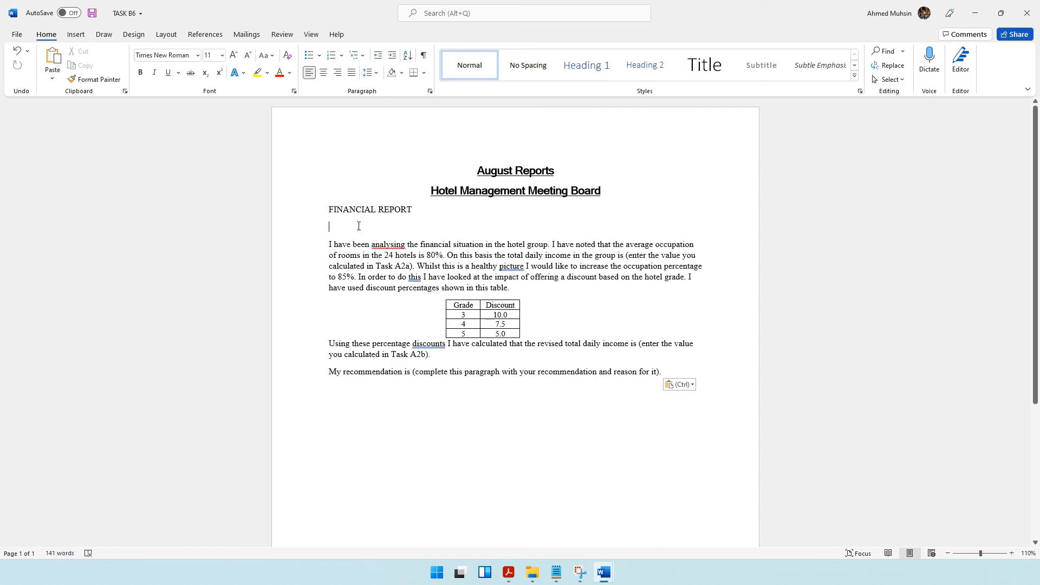
key(BackSpace)
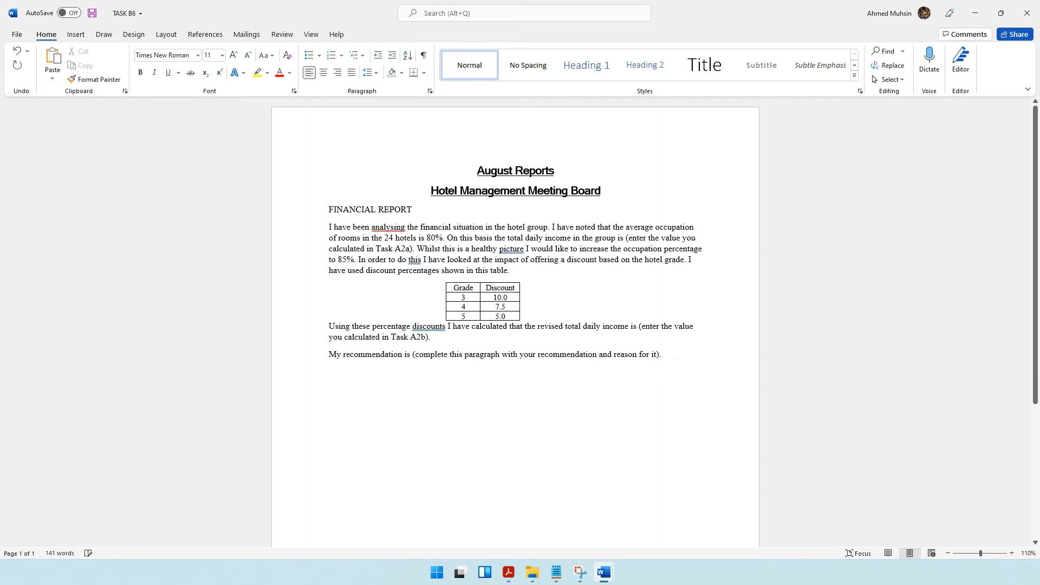
Copy the STAFF INCENTIVE SCHEME heading and text from AUGMTG2 into TASK B6 below the financial report.
click(532, 572)
double_click(196, 130)
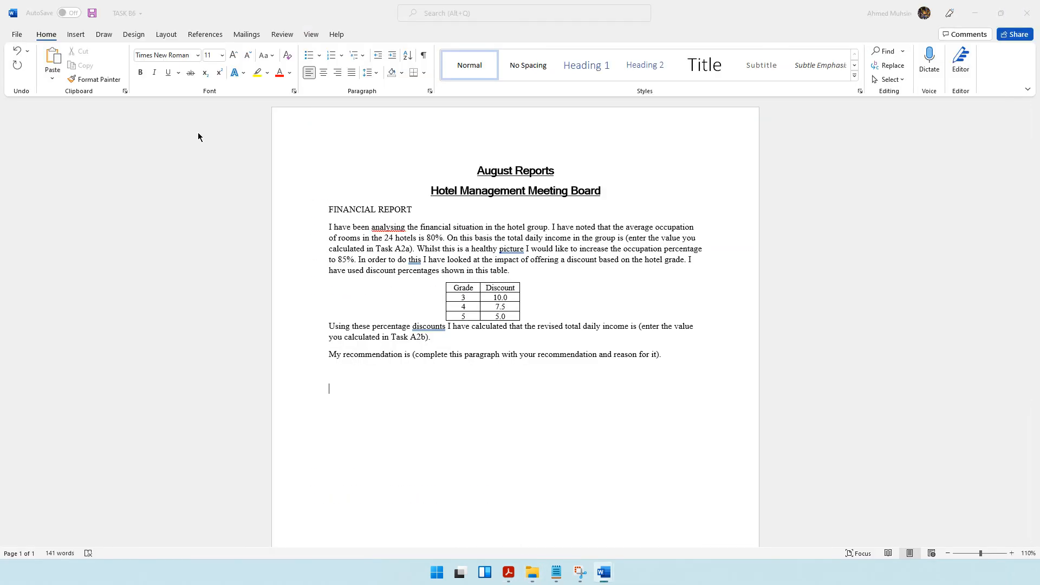
drag(335, 191, 516, 315)
key(ctrl+c)
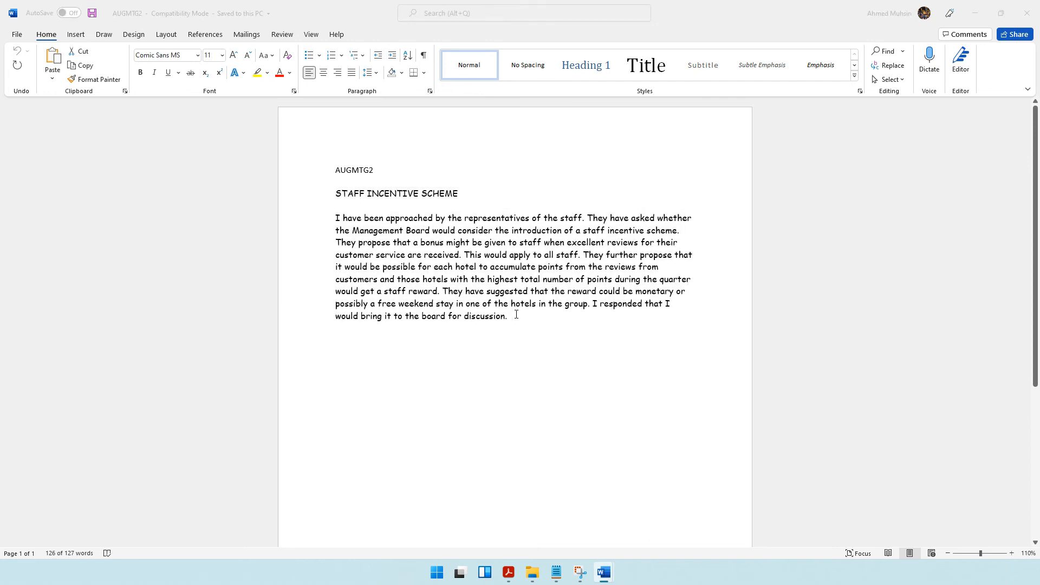
key(alt+Tab)
key(ctrl+v)
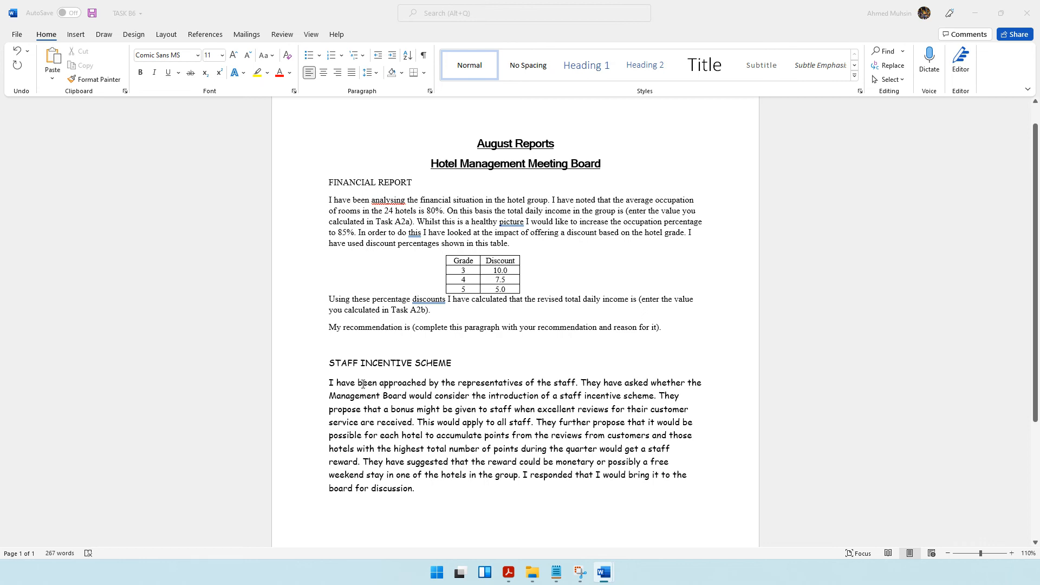
Copy the NEW HOTEL section from AUGMTG3 to the end of TASK B6 and remove the blank line under its heading.
key(alt+Tab)
click(195, 147)
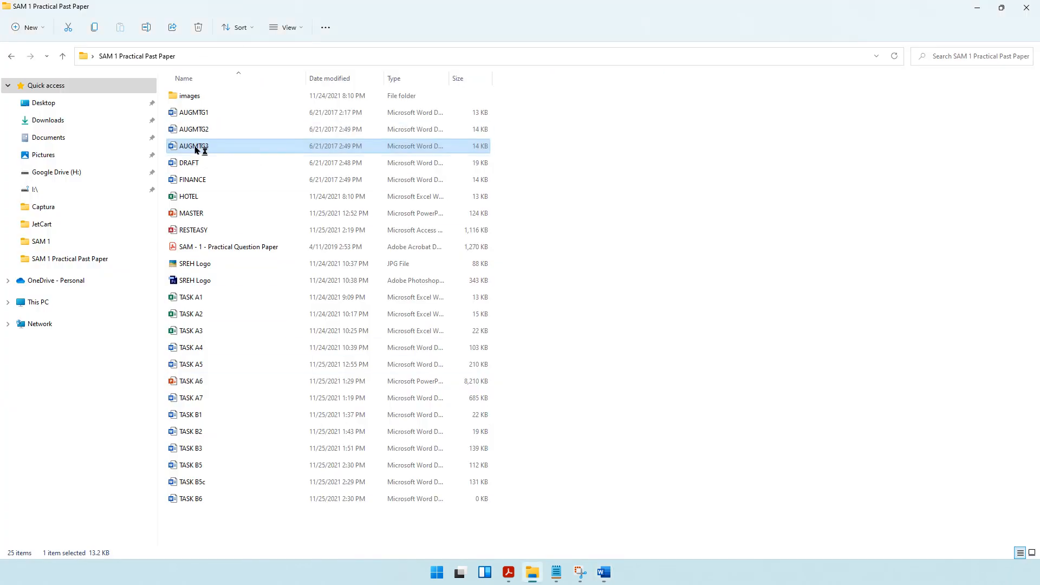
double_click(196, 147)
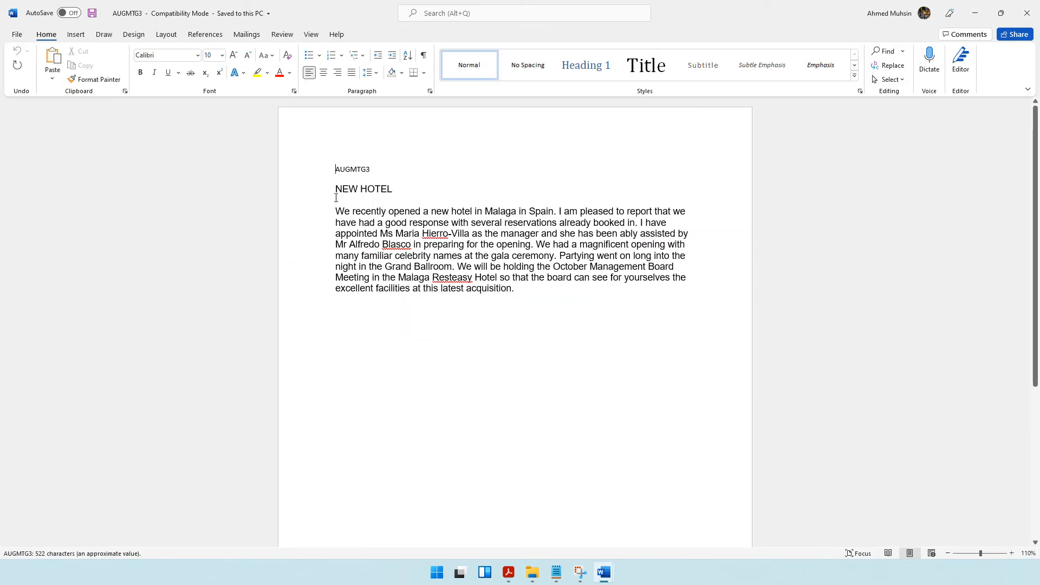
drag(336, 198, 517, 305)
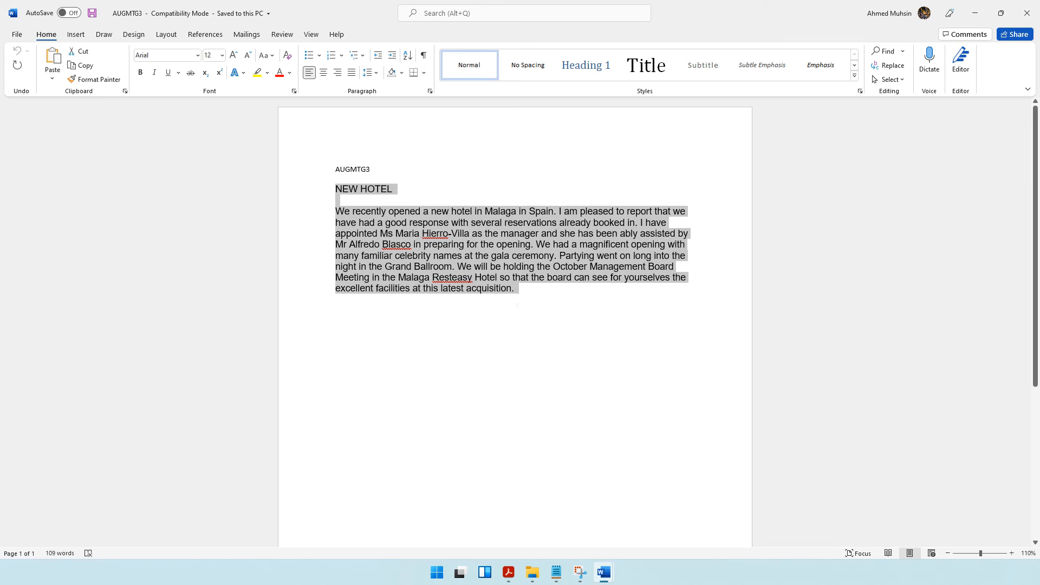
key(alt+Tab)
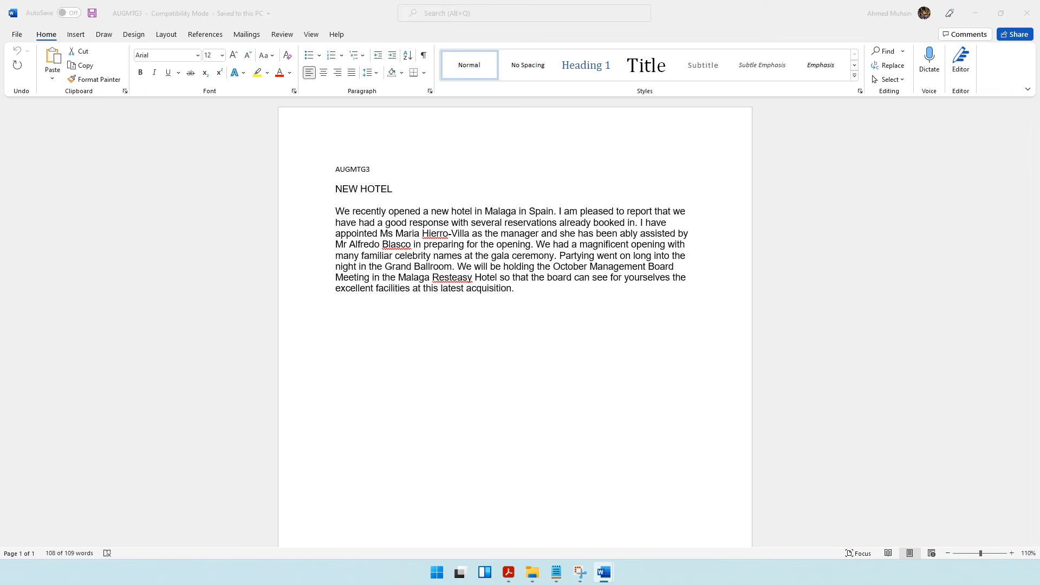
key(alt+Tab)
click(442, 485)
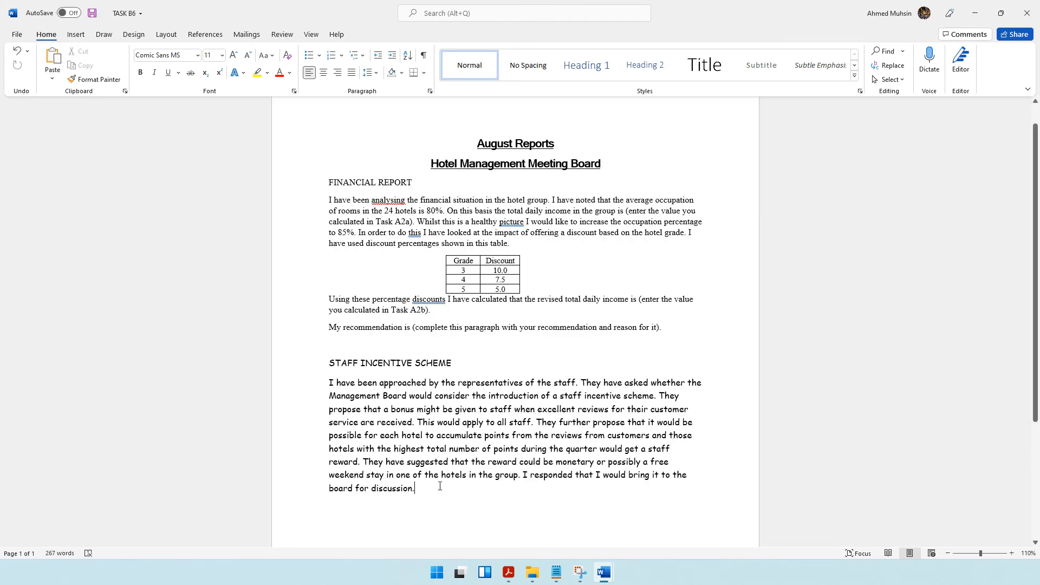
key(Return)
text(NEW HOTEL  We recently opened a new hotel in Malaga in Spain. I am pleased to report that we have had a good response with several reservations already booked in. I have appointed Ms Maria Hierro-Villa as the manager and she has been ably assisted by Mr Alfredo Blasco in preparing for the opening. We had a magnificent opening with many familiar celebrity names at the gala ceremony. Partying went on long into the night in the Grand Ballroom. We will be holding the October Management Board Meeting in the Malaga Resteasy Hotel so that the board can see for yourselves the excellent facilities at this latest acquisition.)
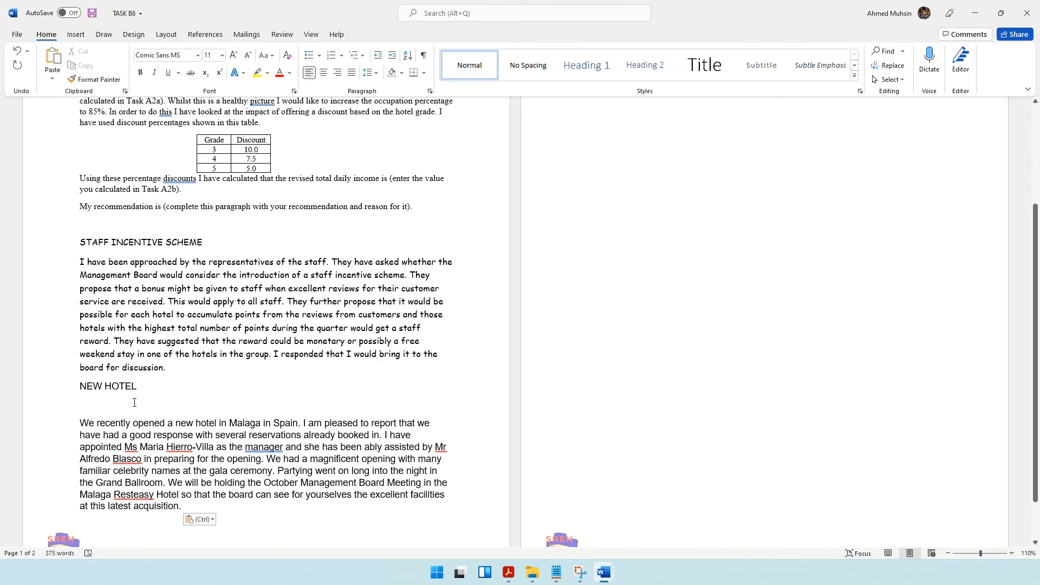
click(134, 403)
key(Delete)
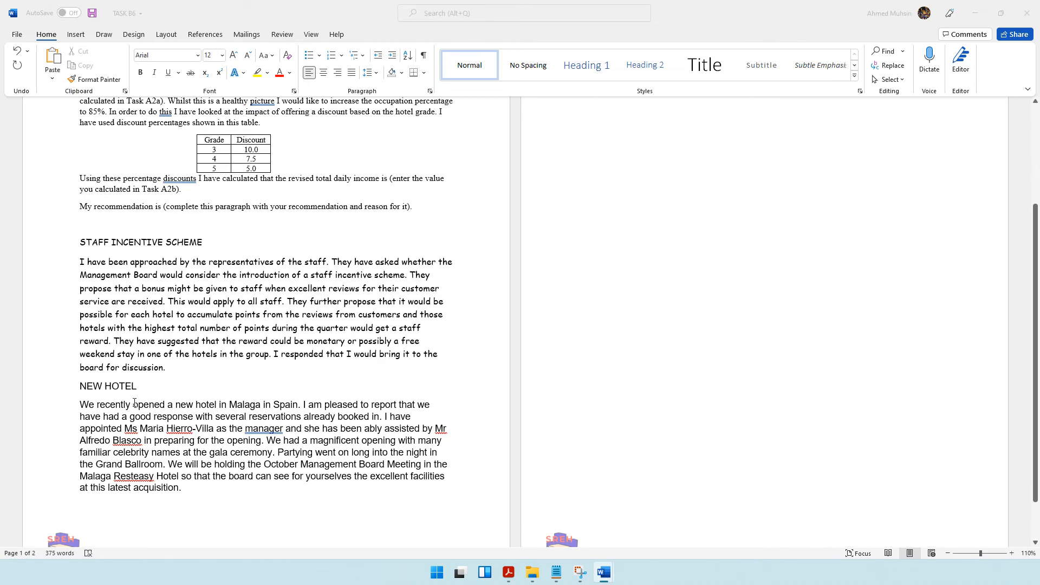
Check the question paper for the remaining Task B6a content and Task B6b formatting requirements.
key(alt+Tab)
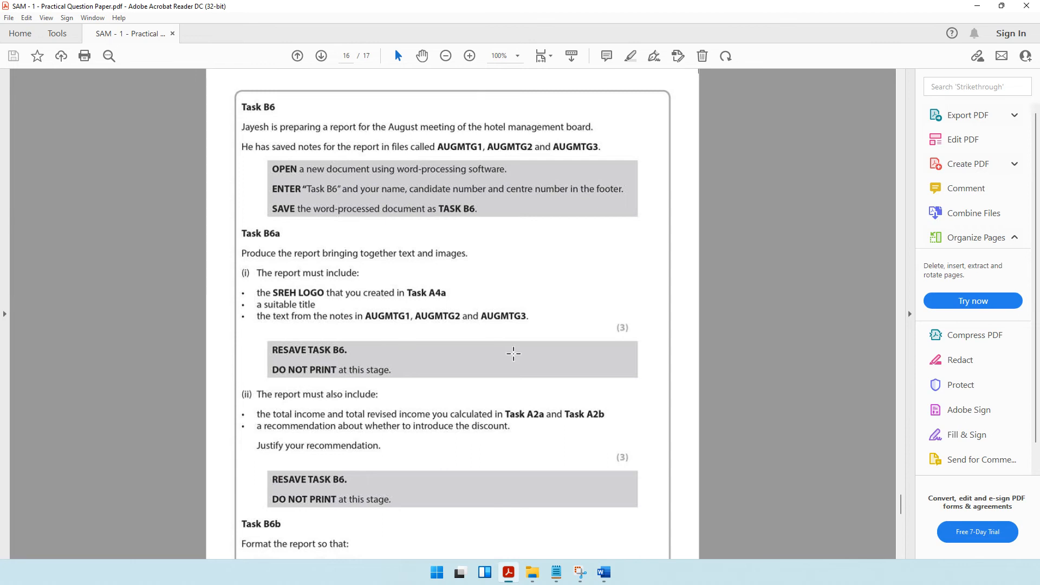
scroll(513, 353, down, 3)
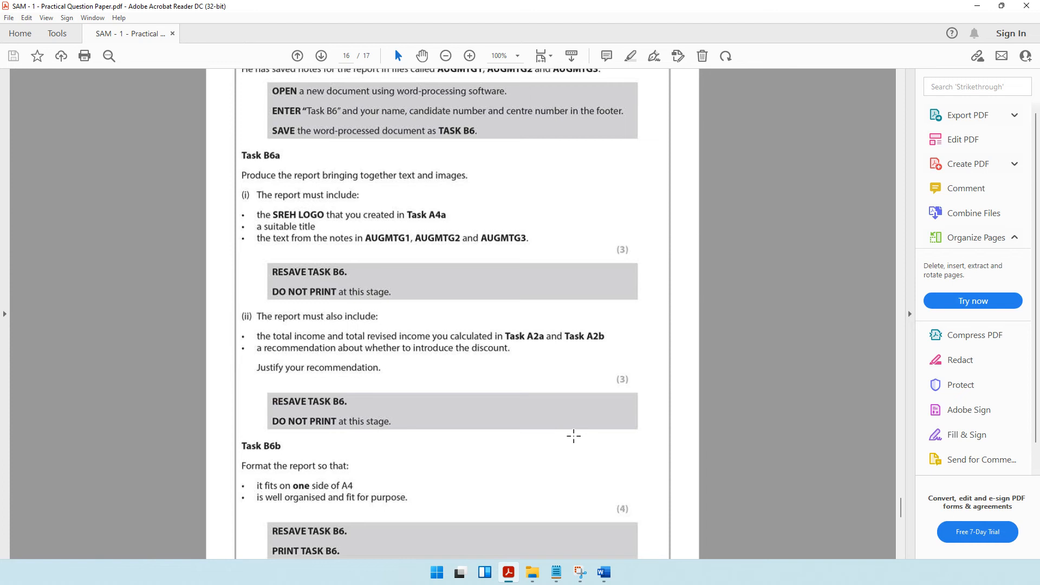
mouse_move(604, 572)
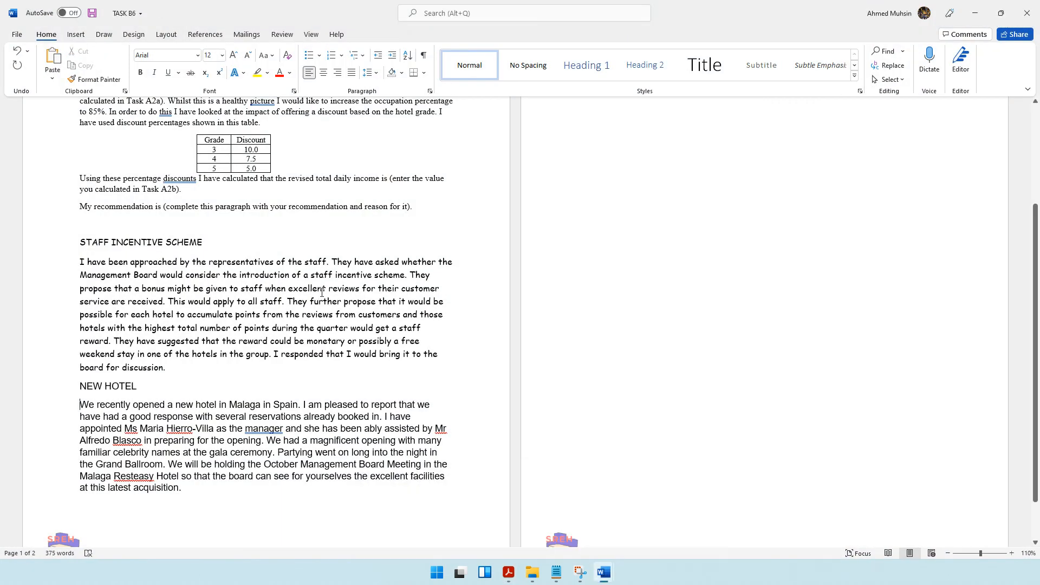
Set all text from the FINANCIAL REPORT heading to the end of the report in Microsoft Sans Serif.
click(477, 510)
click(123, 211)
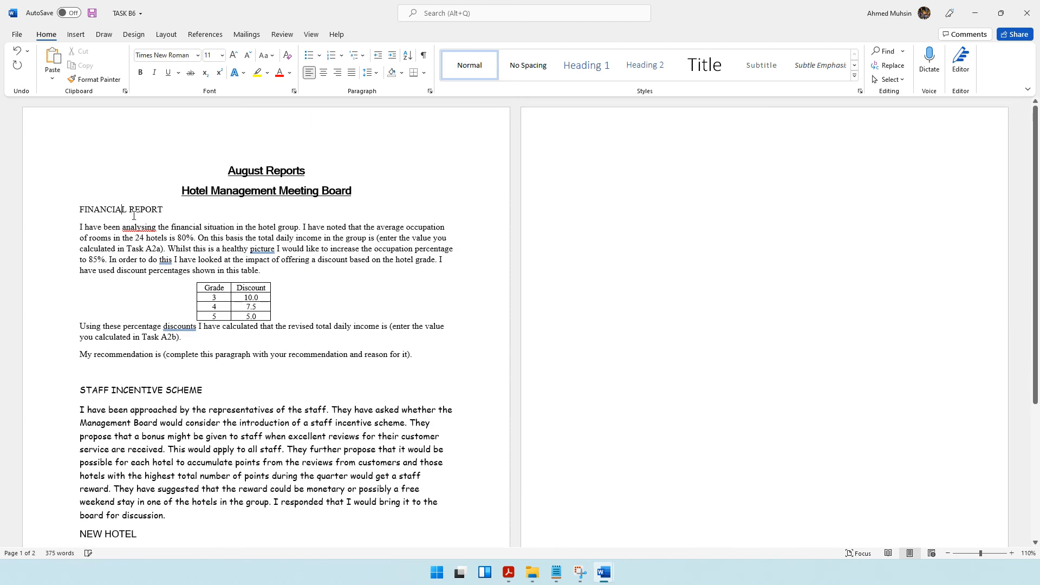
drag(78, 209, 441, 445)
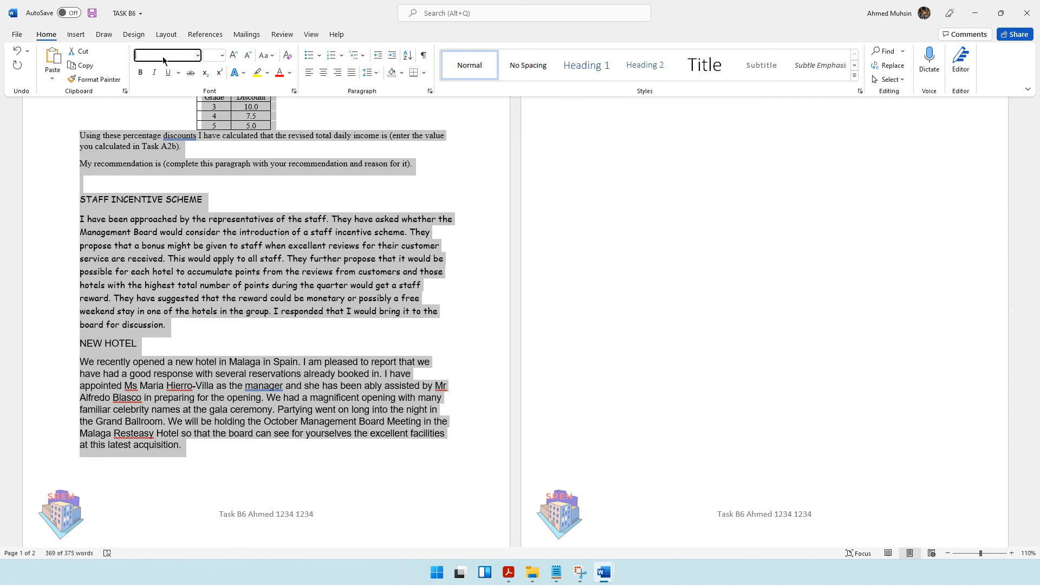
click(162, 57)
text(Microsoft Sans Serif)
key(Return)
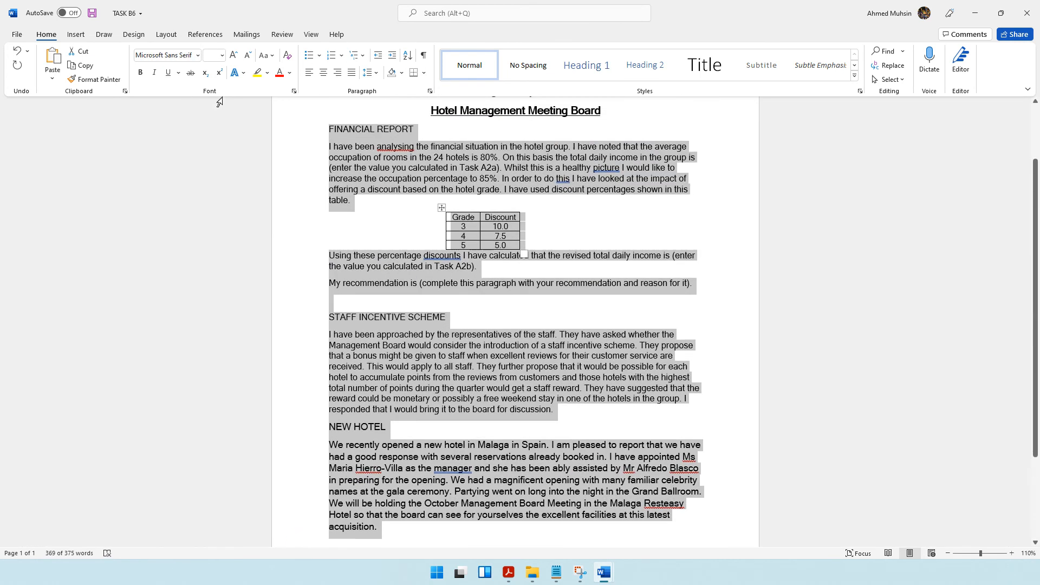
Set the text of all three report sections to 12 pt.
click(212, 55)
text(12)
key(Return)
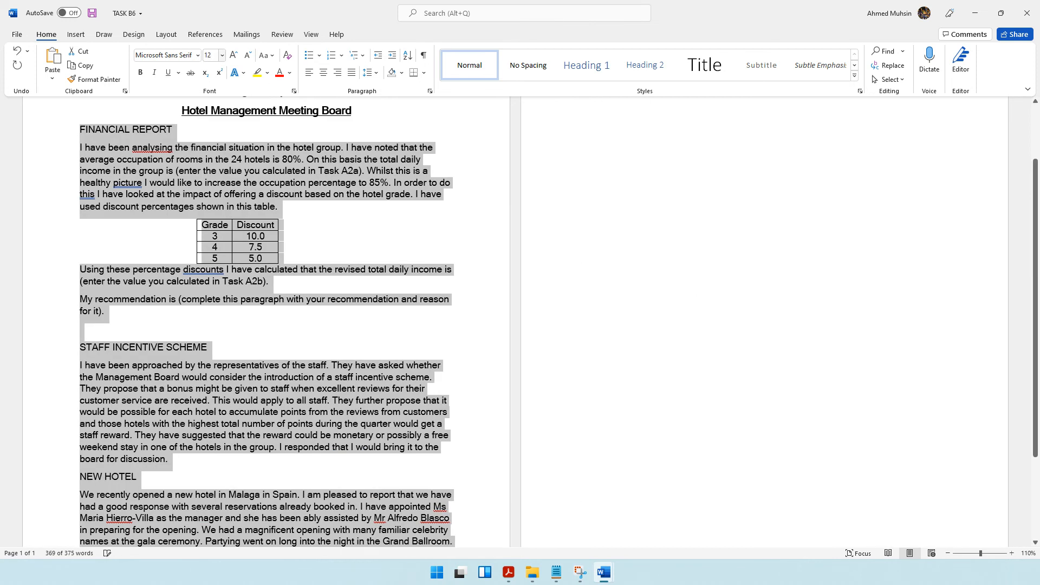
click(346, 282)
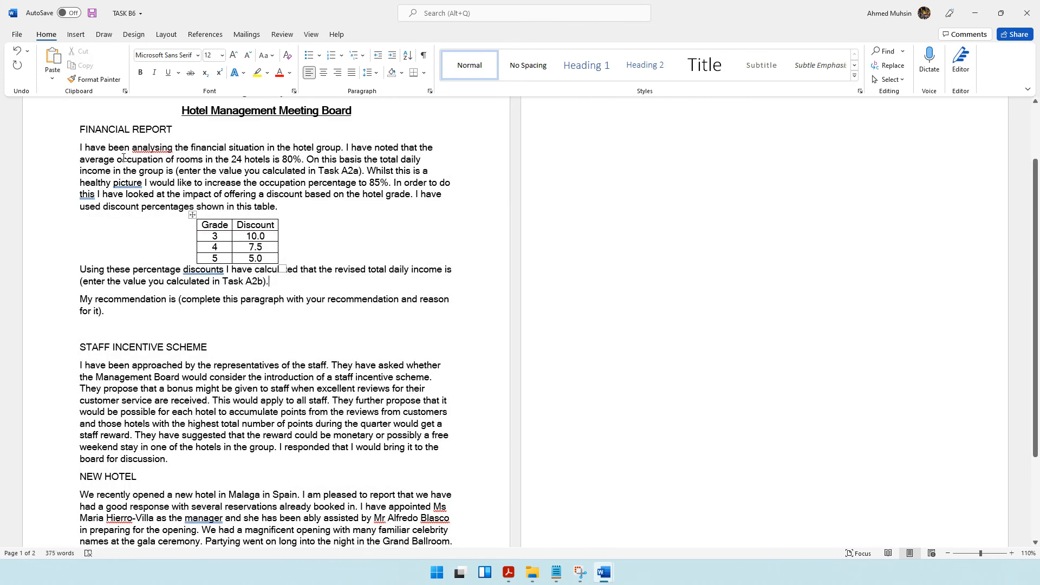
Reduce the text of all three report sections to 11 pt.
scroll(82, 130, down, 4)
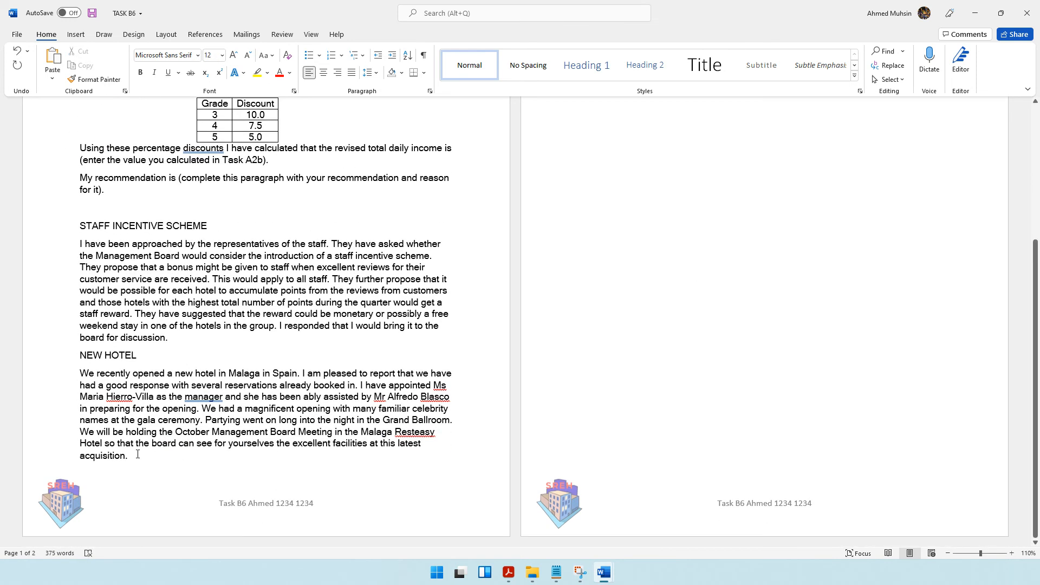
key(ctrl+a)
click(213, 55)
key(Return)
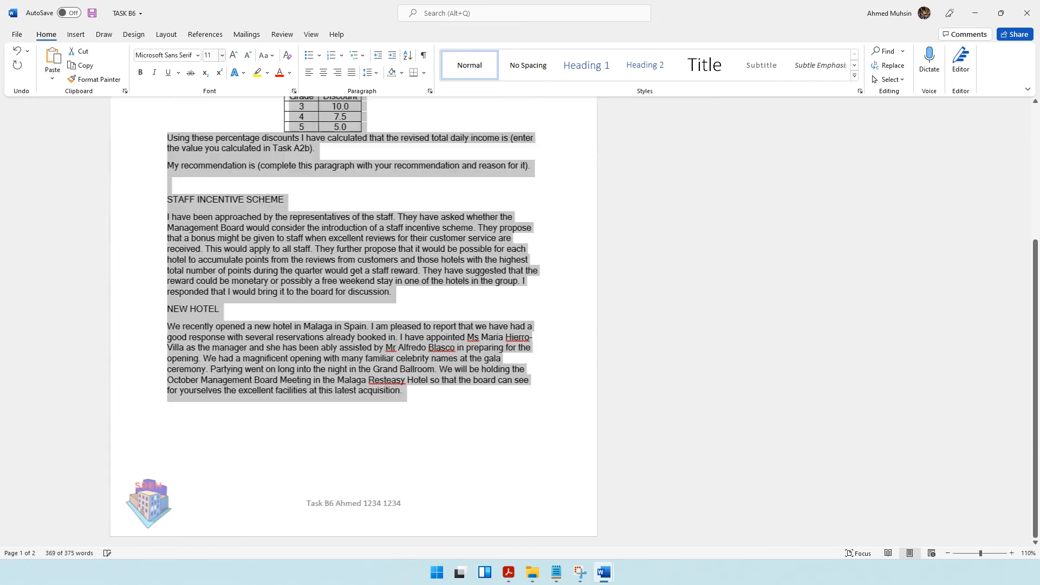
click(440, 304)
Make the FINANCIAL REPORT and STAFF INCENTIVE SCHEME headings bold.
scroll(441, 305, up, 2)
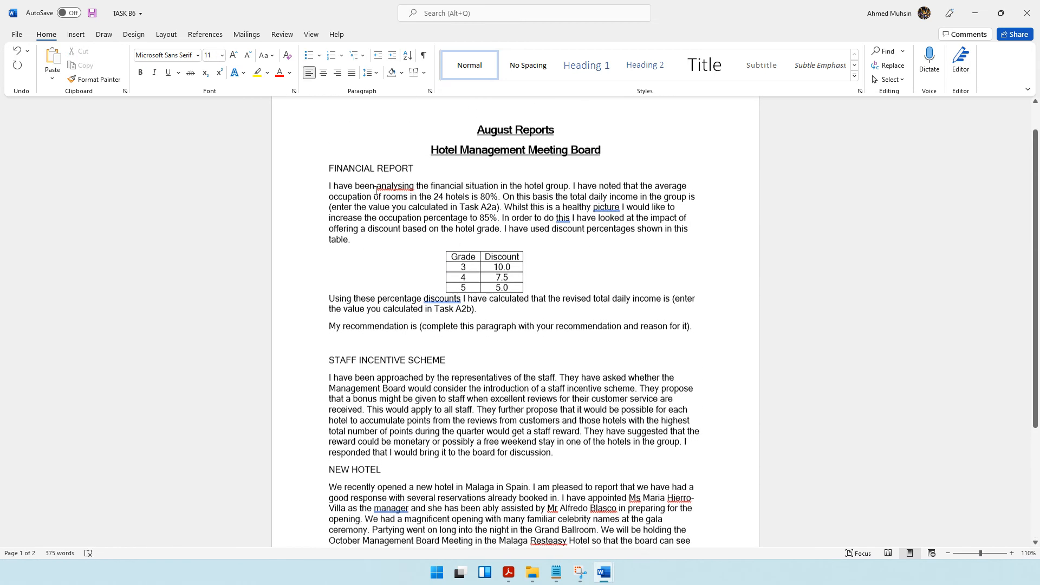
drag(330, 174, 386, 176)
drag(410, 174, 417, 175)
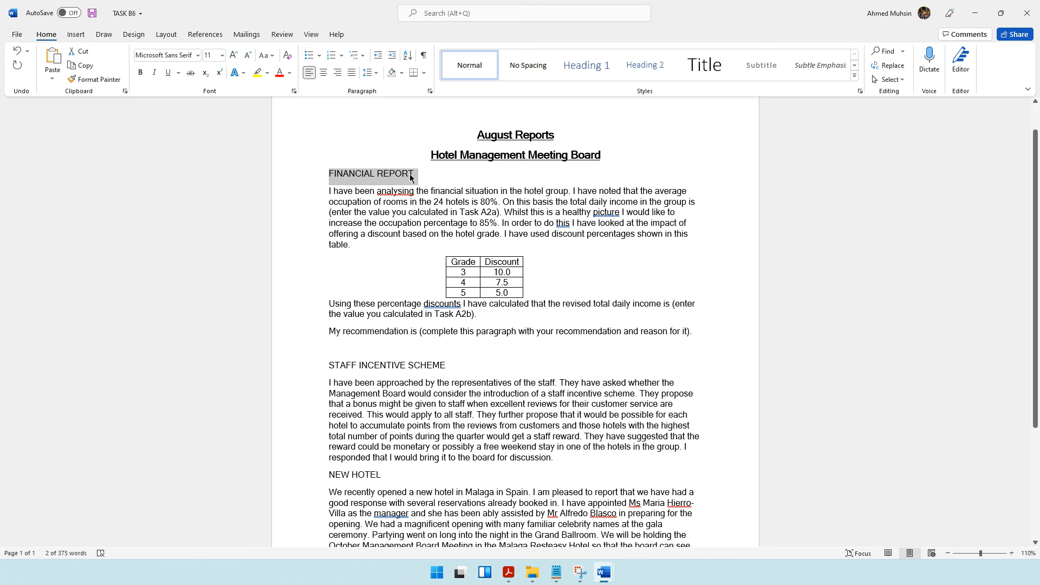
key(ctrl+b)
mouse_move(328, 365)
mouse_down()
mouse_move(455, 368)
mouse_move(335, 367)
mouse_up()
click(467, 374)
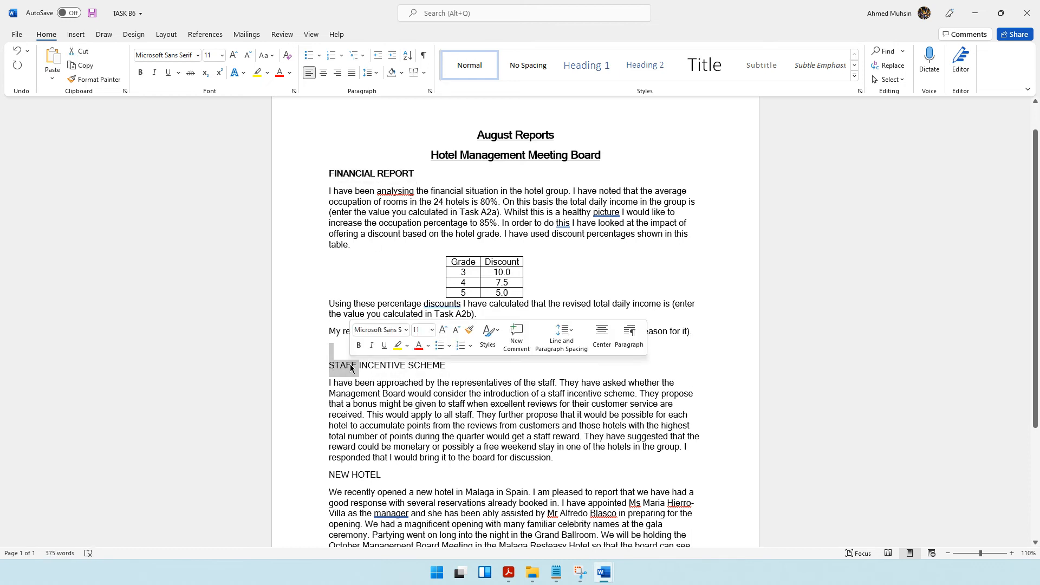
click(331, 365)
triple_click(330, 367)
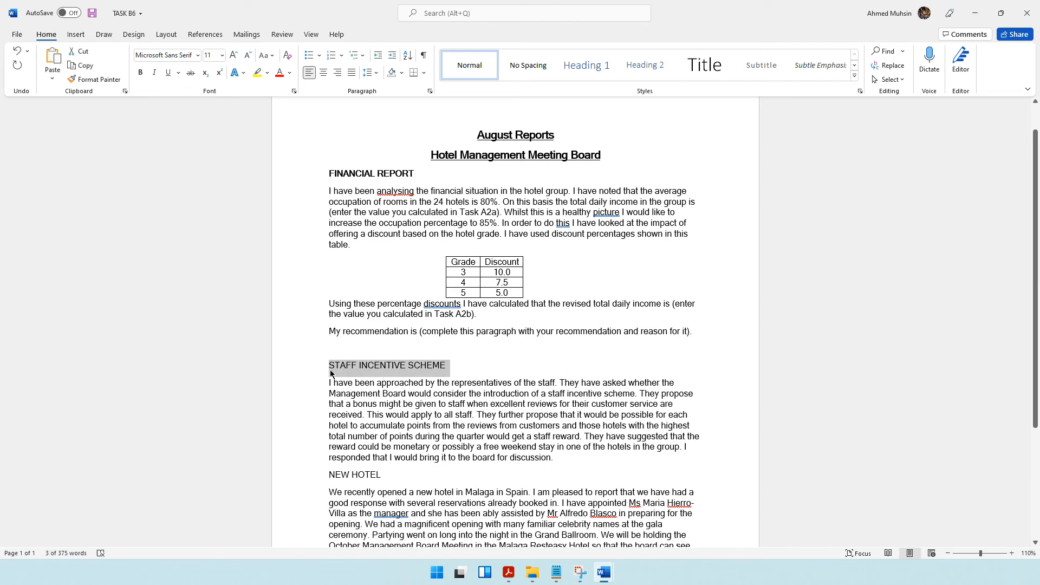
key(ctrl+b)
Make the NEW HOTEL heading bold and insert a blank line above it.
click(329, 475)
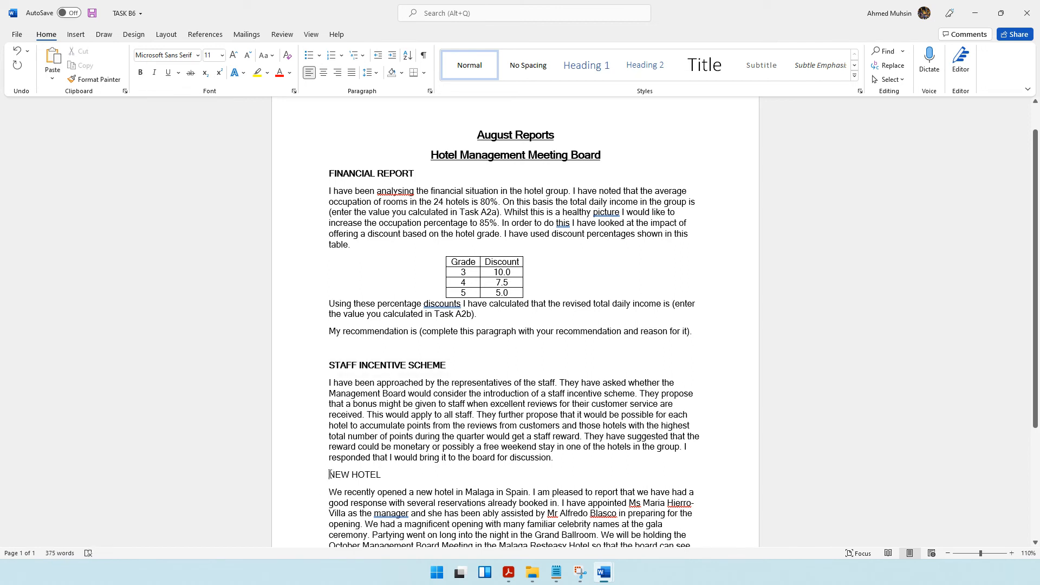
click(298, 473)
key(ctrl+b)
click(329, 477)
key(Return)
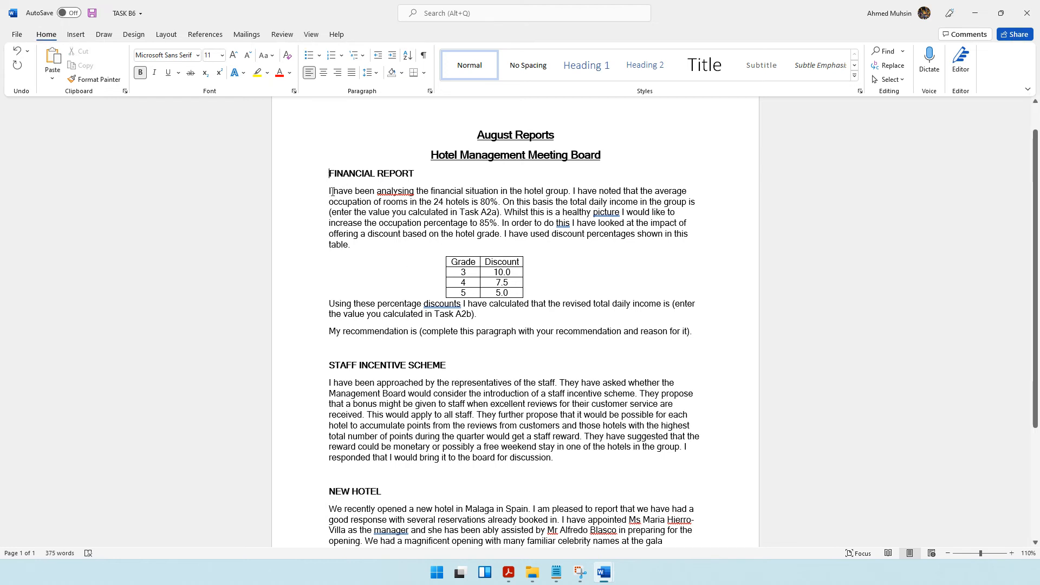
Insert a blank line between the report title and the FINANCIAL REPORT heading.
key(Return)
scroll(618, 309, down, 3)
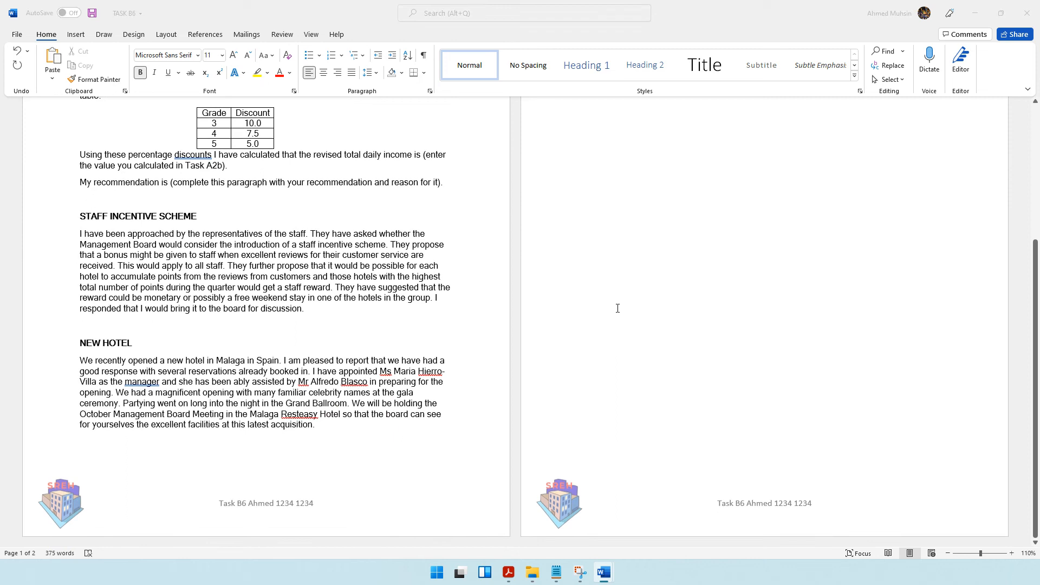
Switch to File Explorer and open the TASK A2 workbook from the SAM 1 Practical Past Paper folder.
key(alt+Tab)
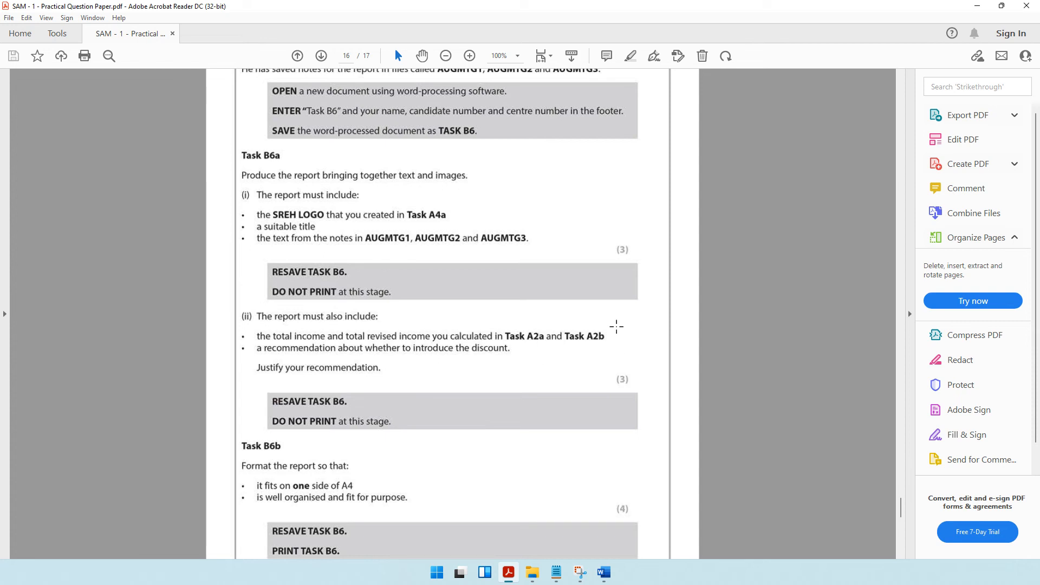
click(533, 572)
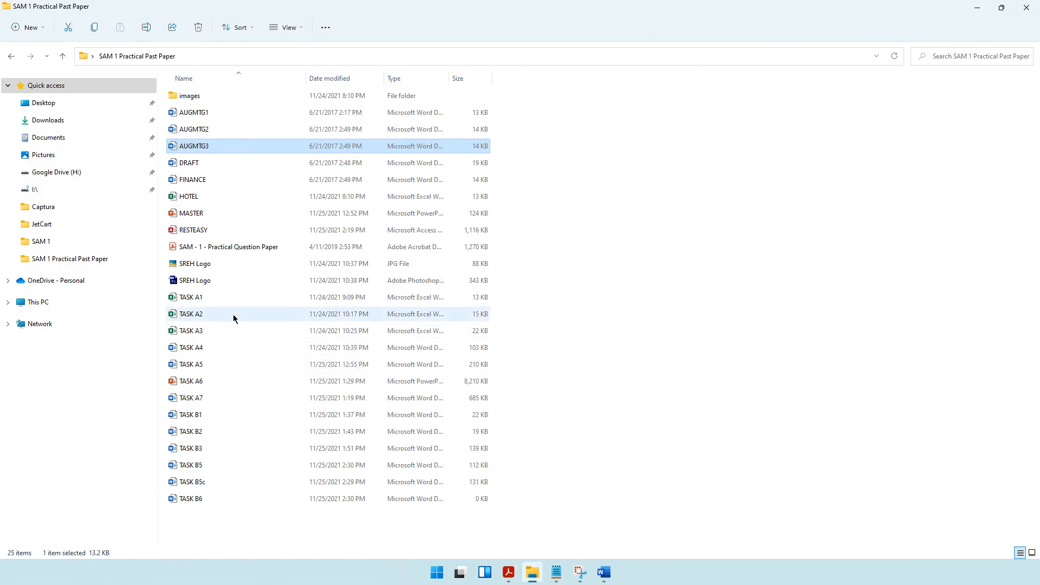
double_click(235, 317)
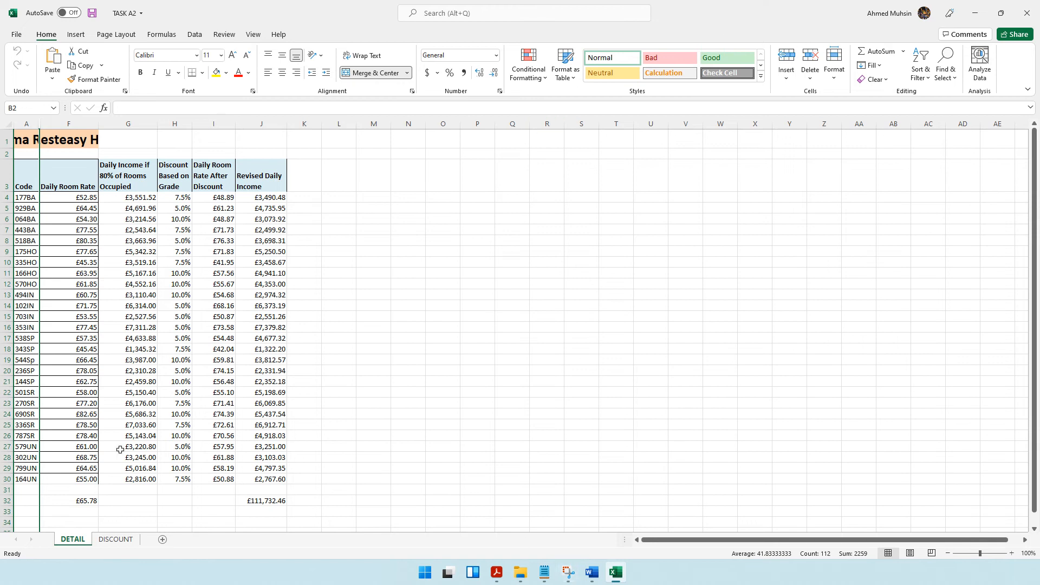
Select cell G32 on the DETAIL sheet and check the Task B6a income requirements in the question paper.
click(142, 497)
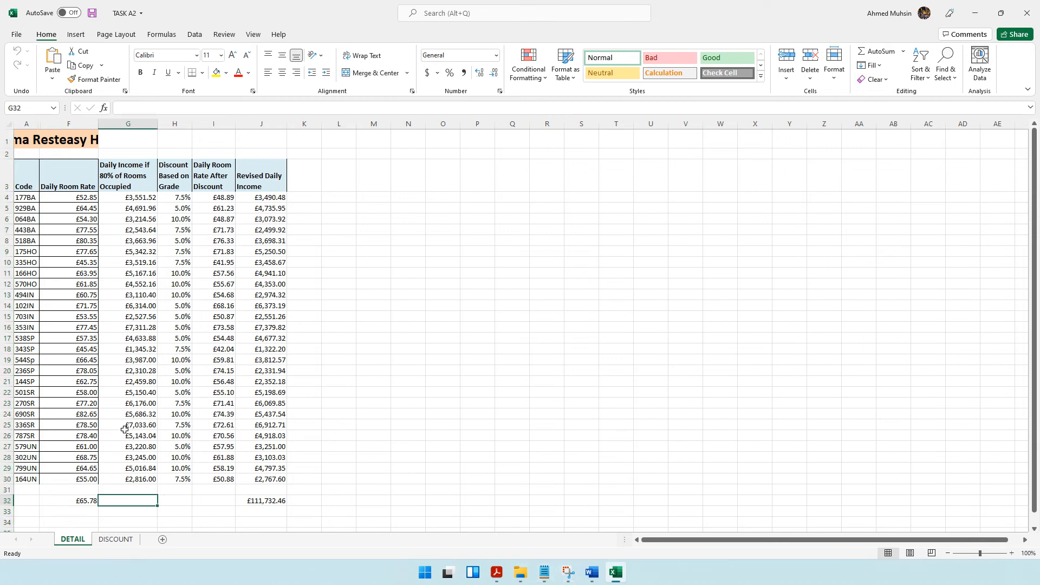
click(496, 574)
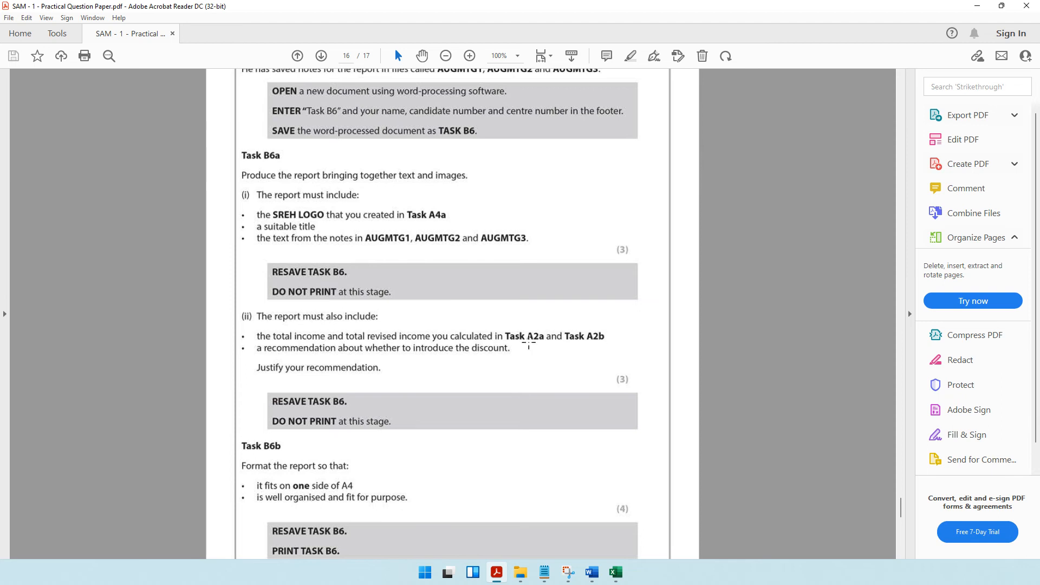
click(978, 6)
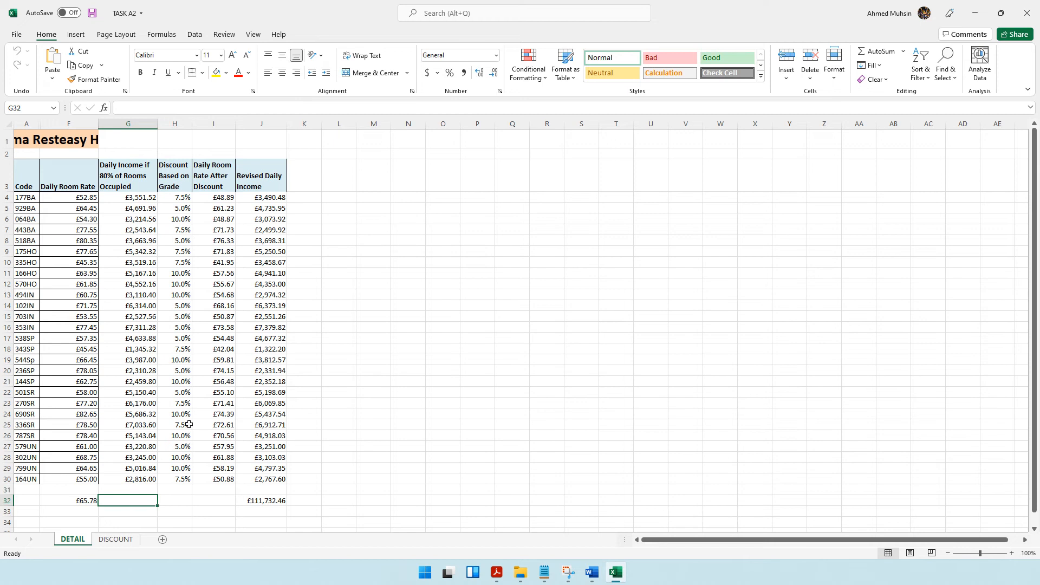
click(878, 57)
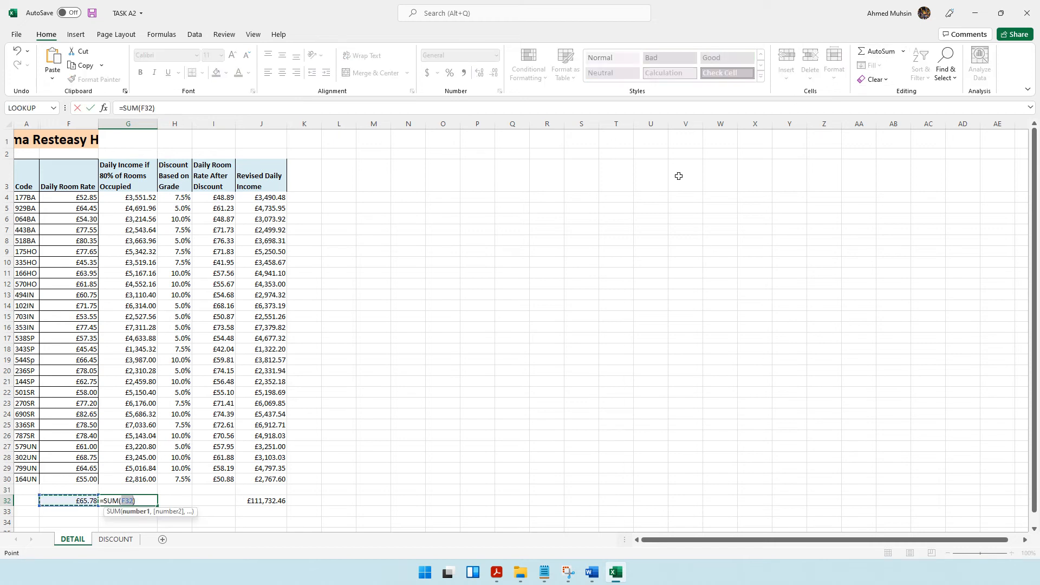
key(Return)
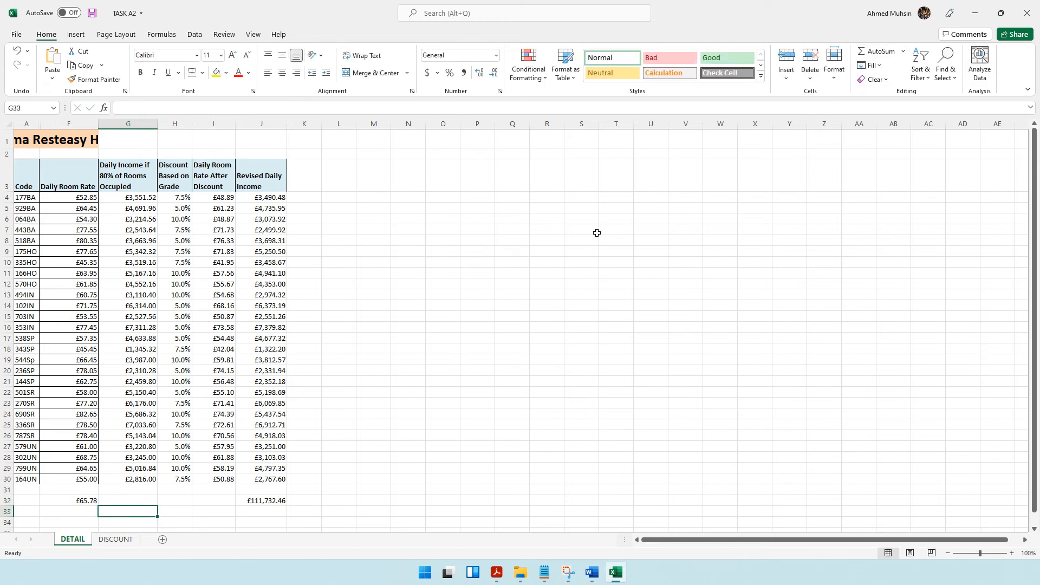
key(ctrl+z)
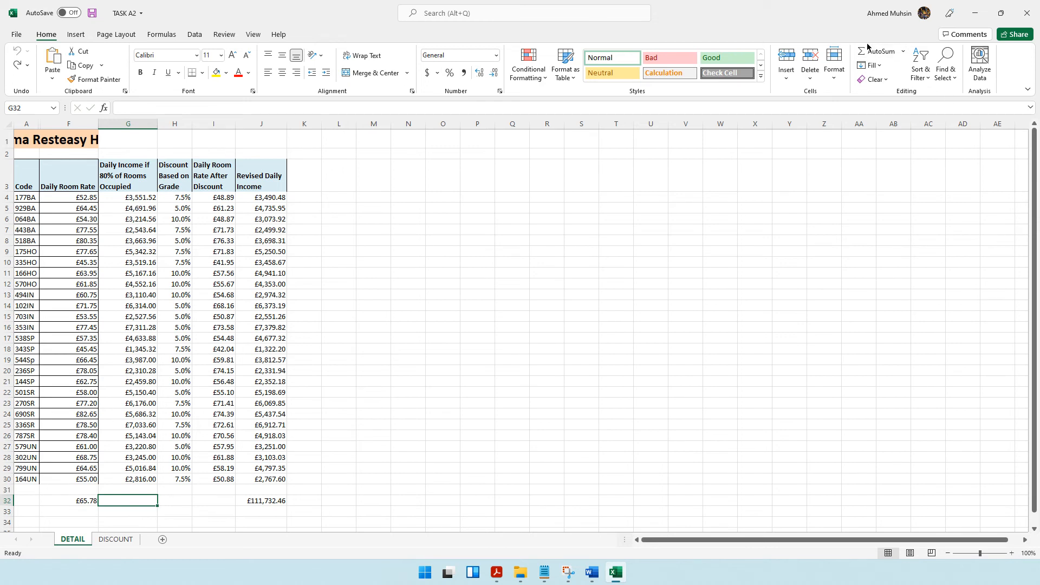
Total the Daily Income if 80% of Rooms Occupied column in cell G32 with =SUM(G4:G30).
click(874, 51)
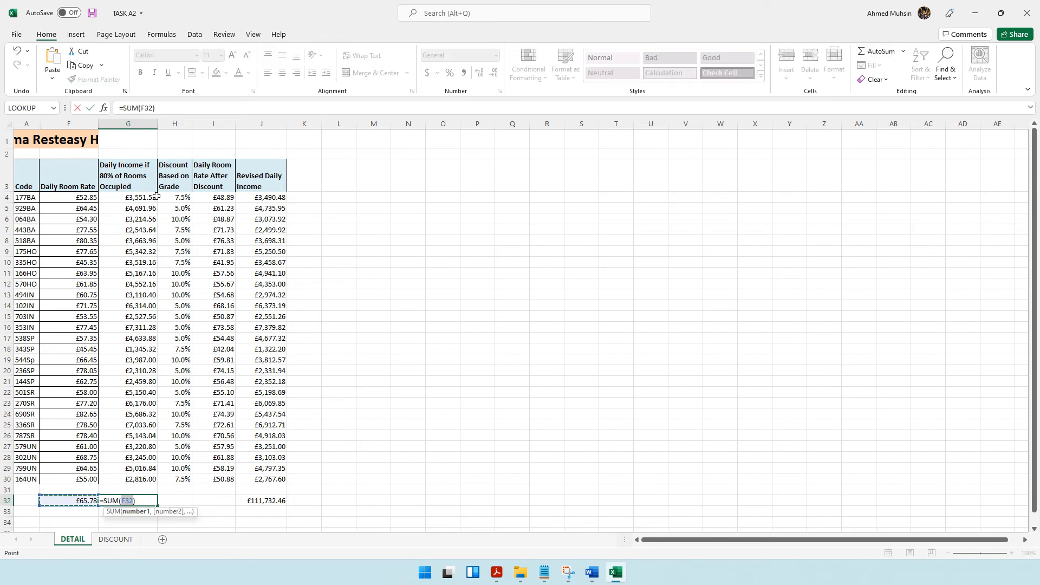
drag(128, 197, 126, 481)
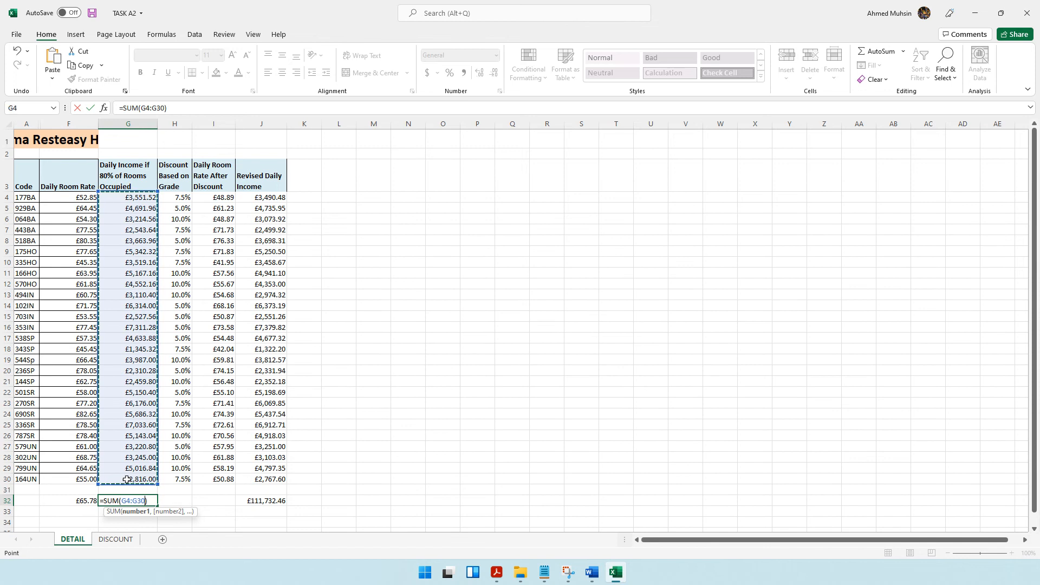
key(Return)
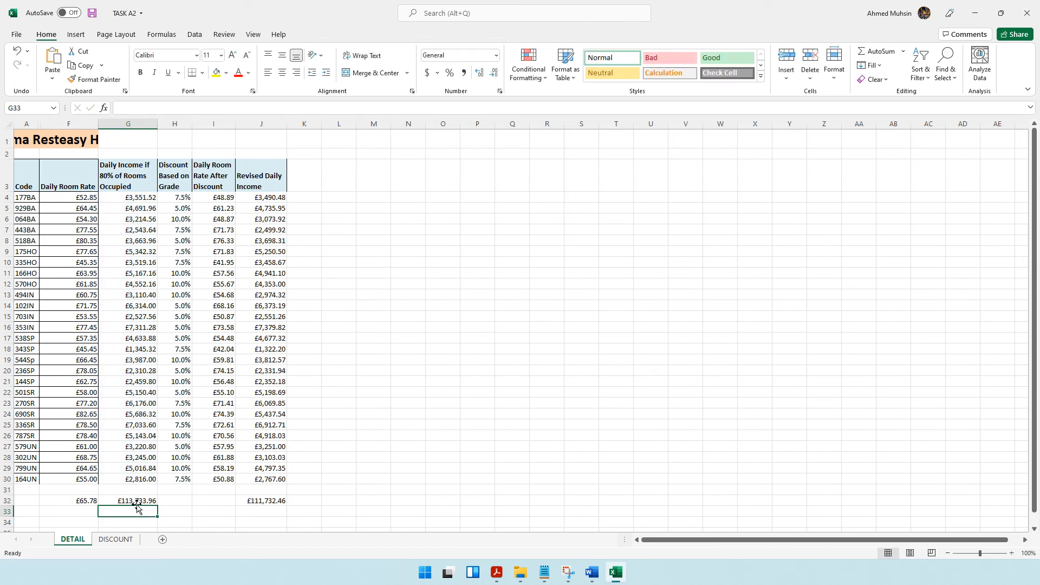
Check the income totals in G32 and J32 against the Task B6a requirements, and return to the TASK B6 document in Word.
click(137, 500)
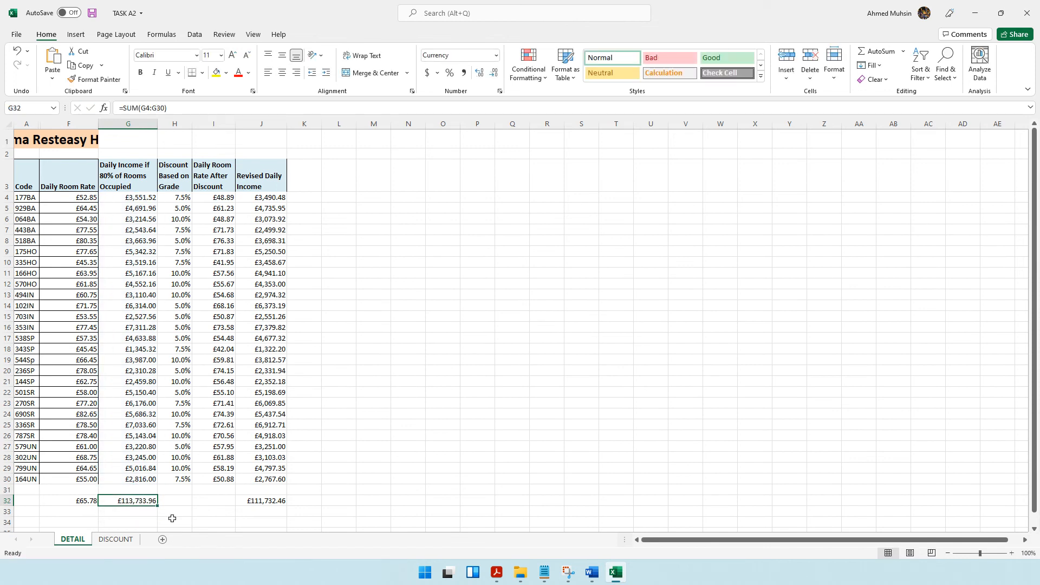
click(277, 505)
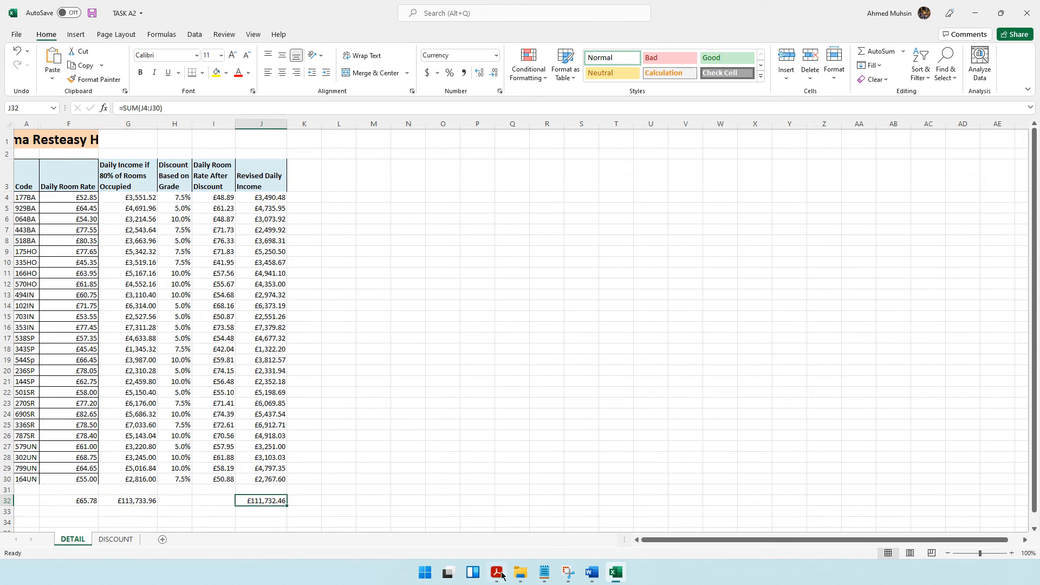
mouse_move(503, 575)
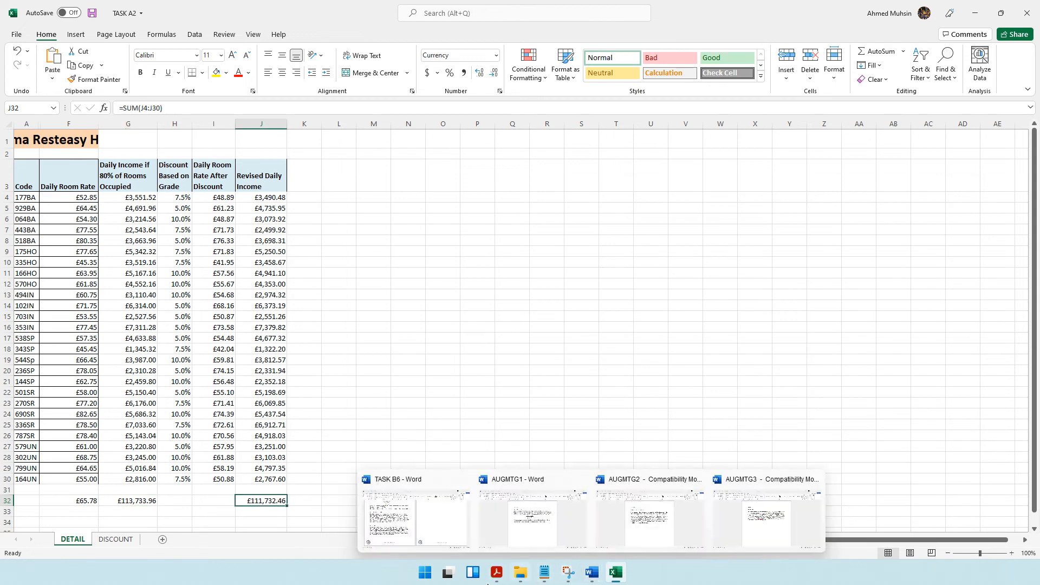
click(491, 576)
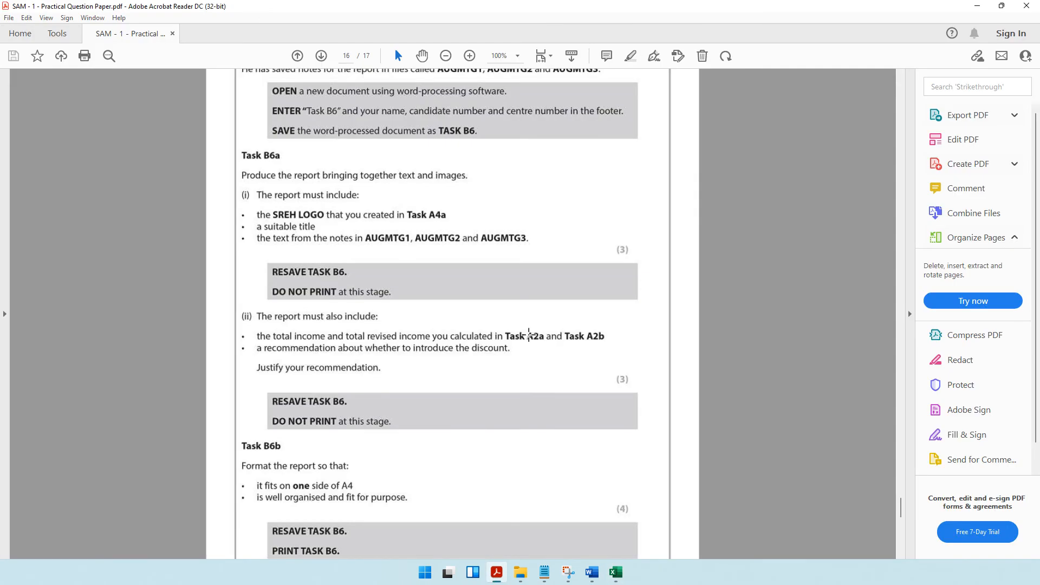
mouse_move(591, 572)
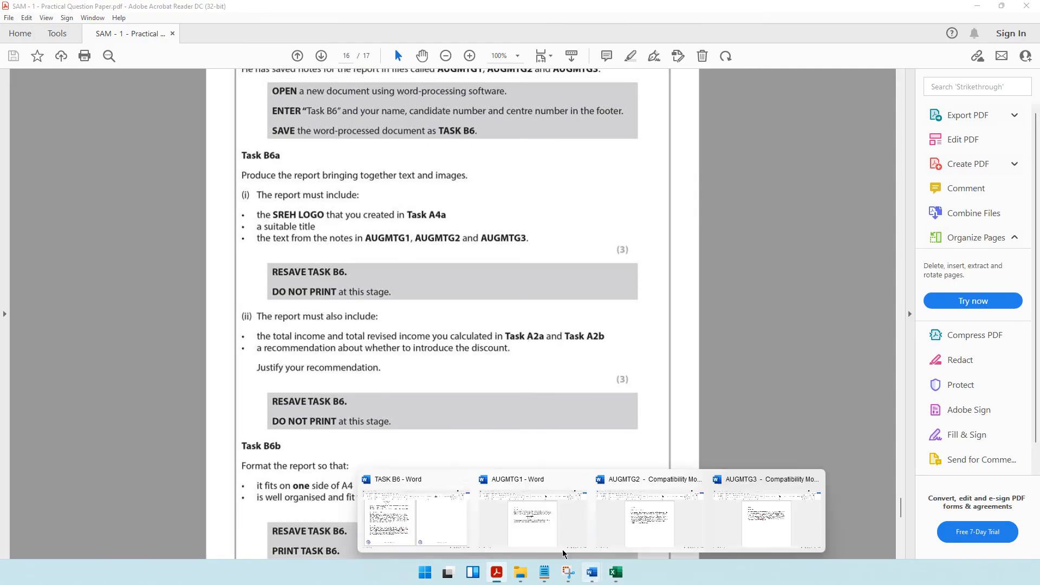
click(434, 525)
scroll(433, 524, up, 5)
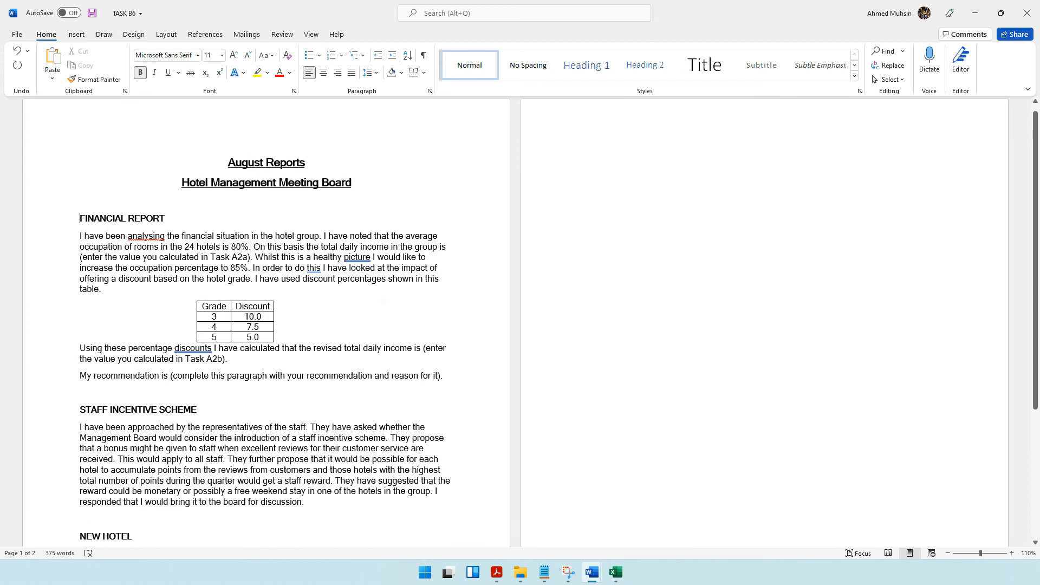
Replace the Task A2b placeholder after "revised total daily income is" with 111,732.46, the value from cell J32 of TASK A2.
drag(116, 345, 228, 358)
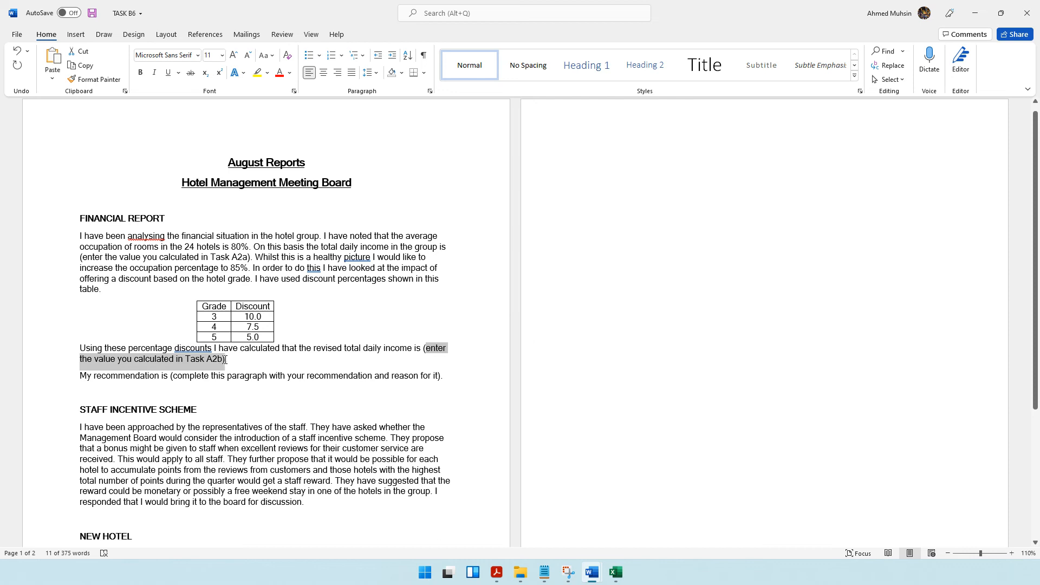
key(Delete)
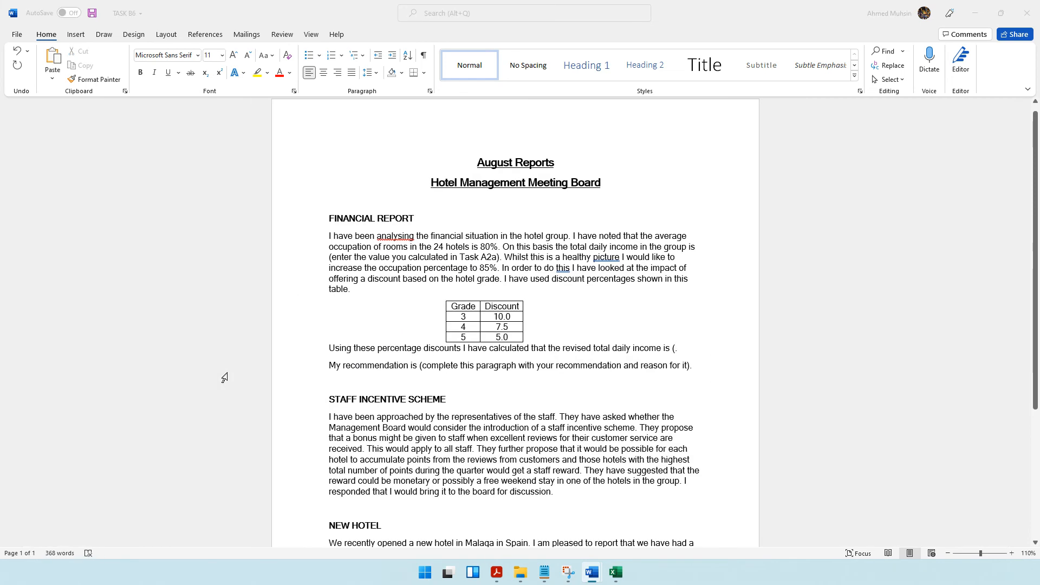
key(alt+Tab)
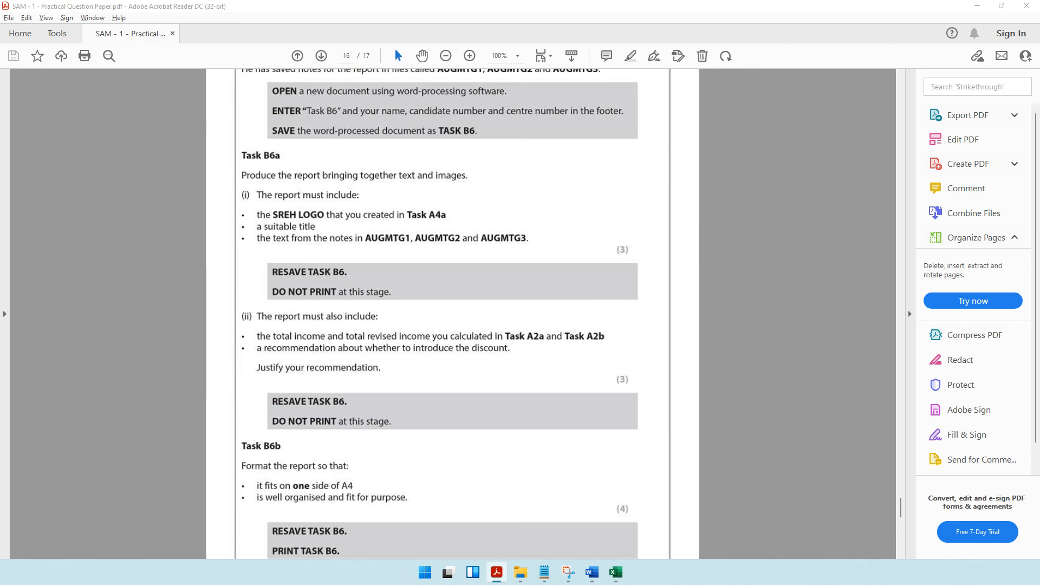
key(alt+Tab)
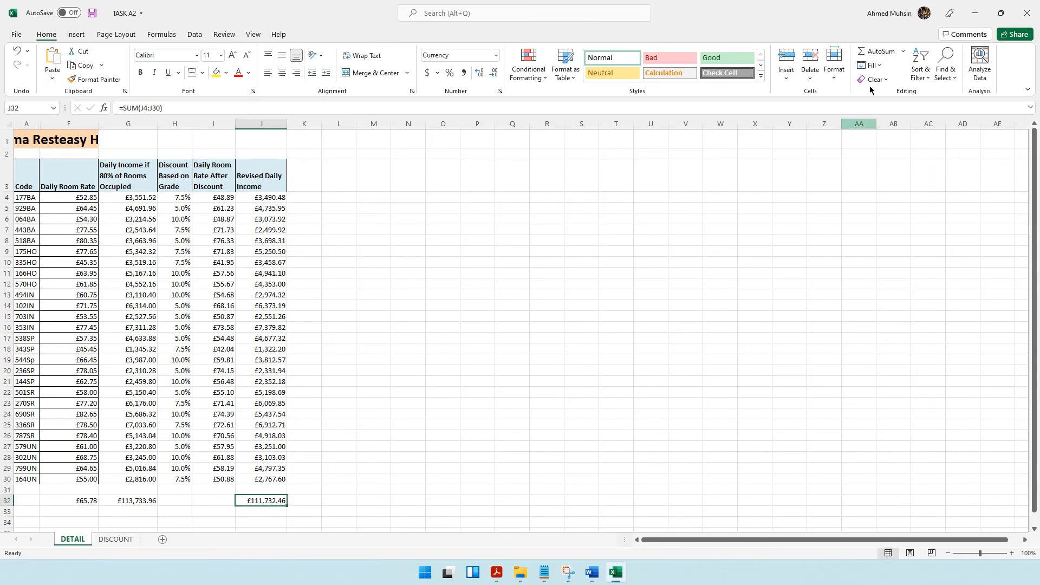
click(979, 13)
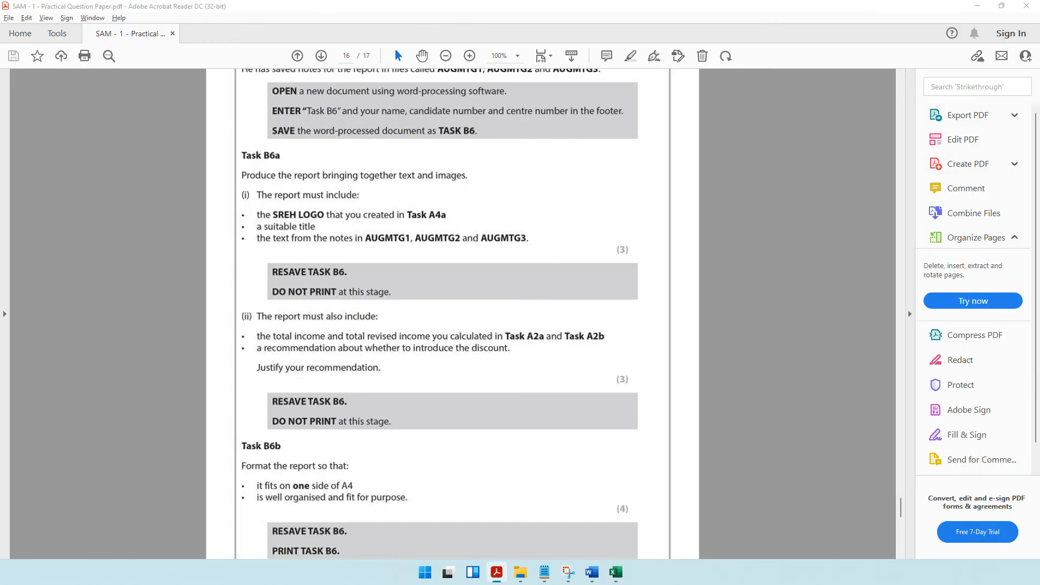
key(alt+Tab)
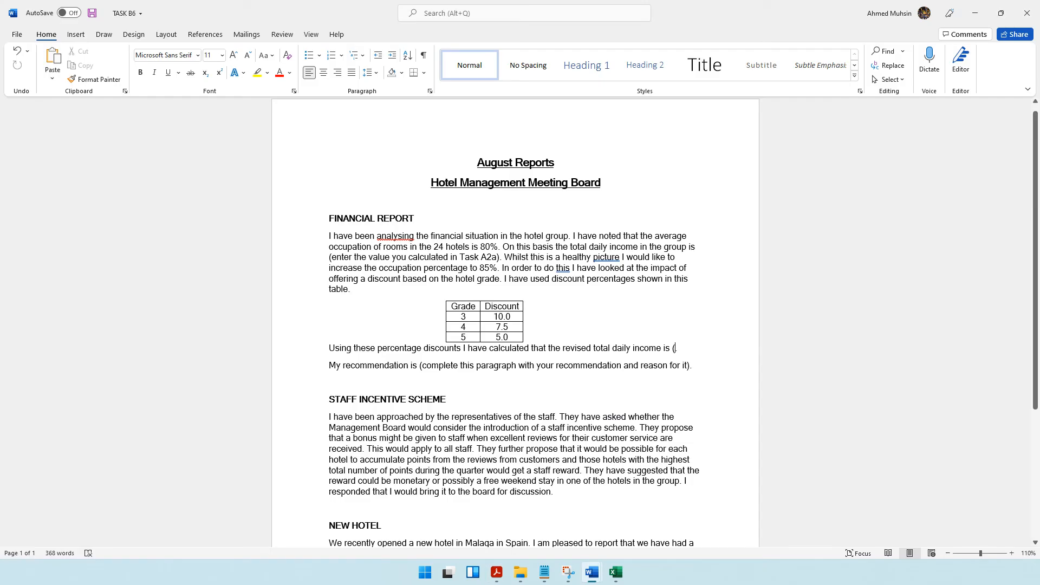
key(ctrl+z)
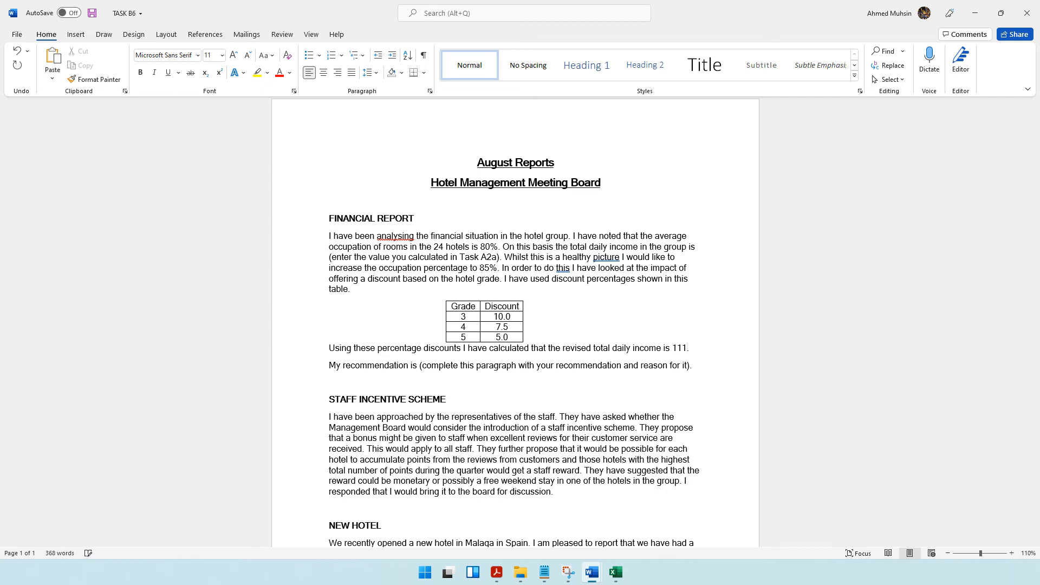
text(111,732.)
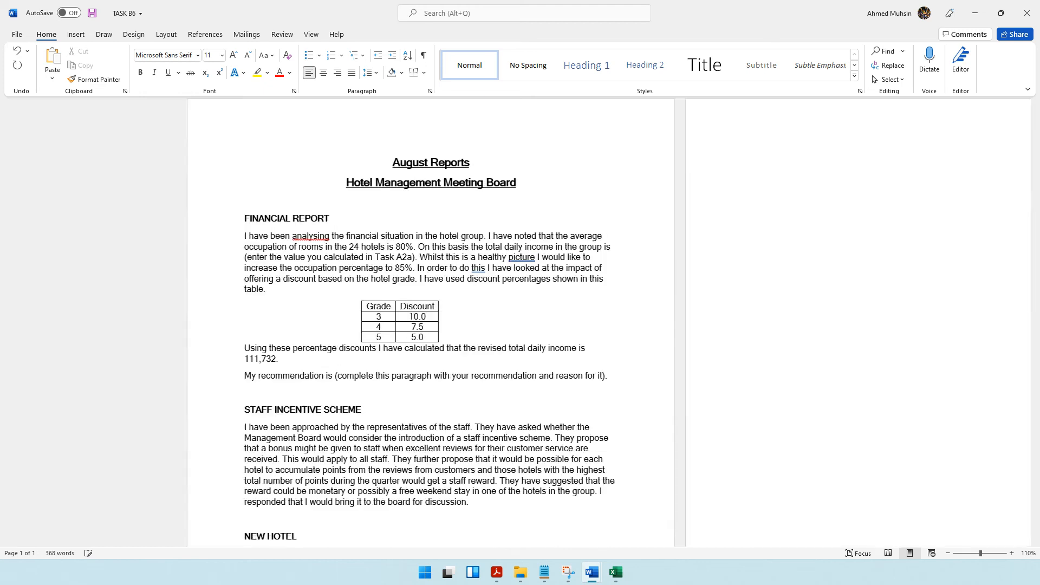
text(46)
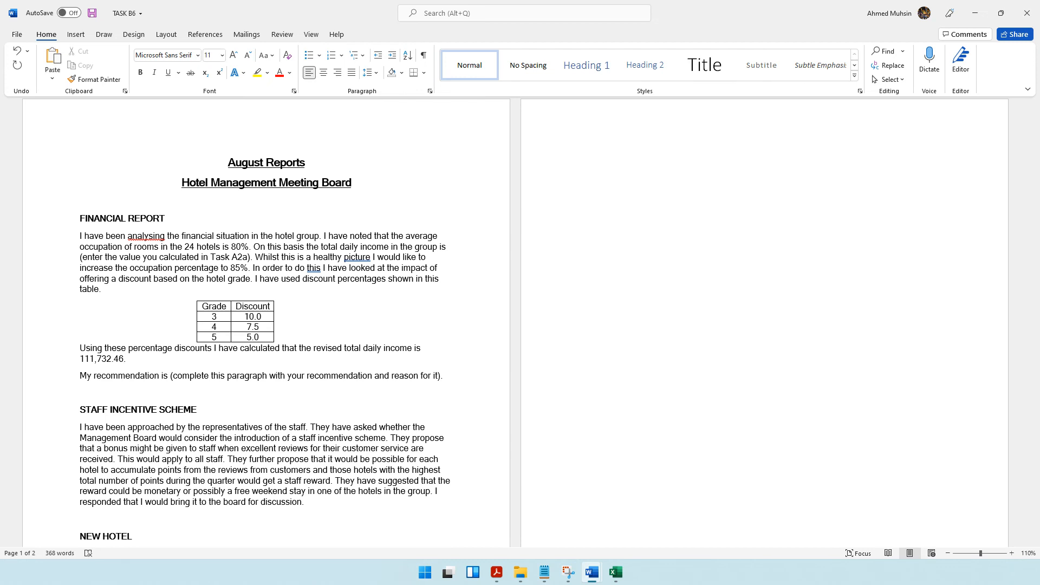
text(.)
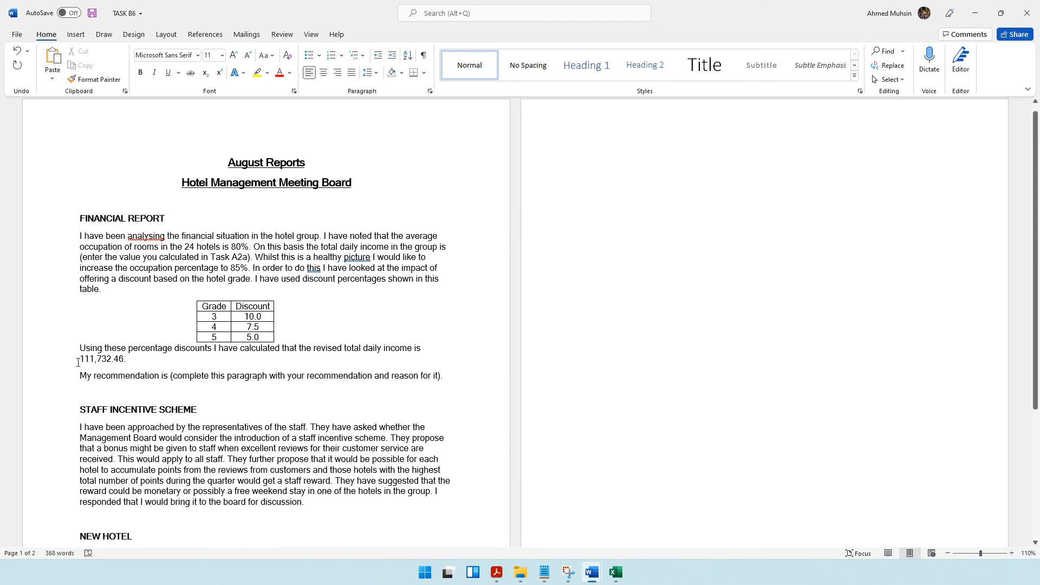
click(78, 361)
key(alt)
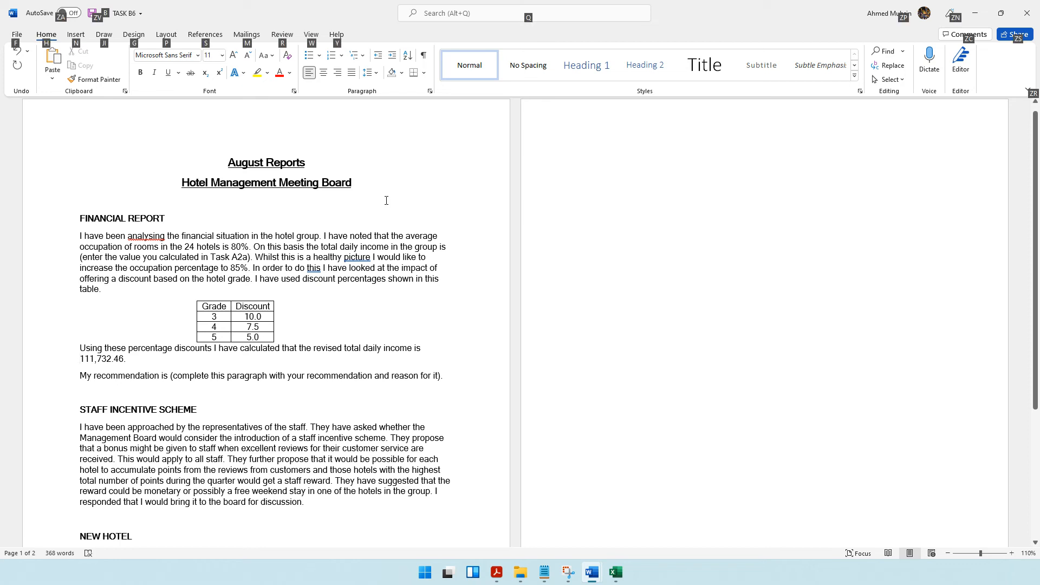
click(299, 271)
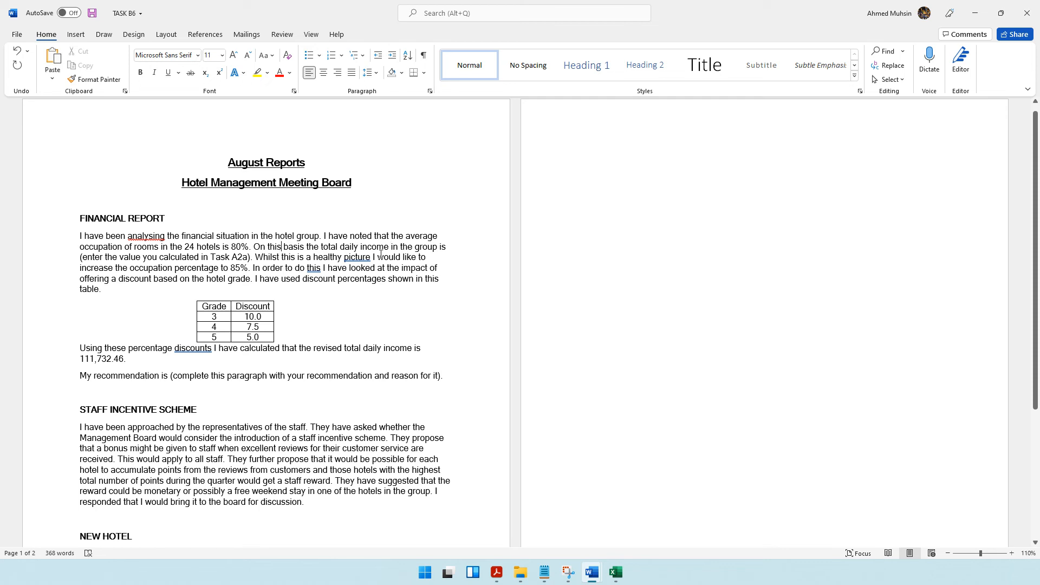
Replace the Task A2a placeholder after "total daily income in the group is" with 111,733.96, consulting cell G32 of TASK A2.
click(441, 248)
key(shift+Home)
key(BackSpace)
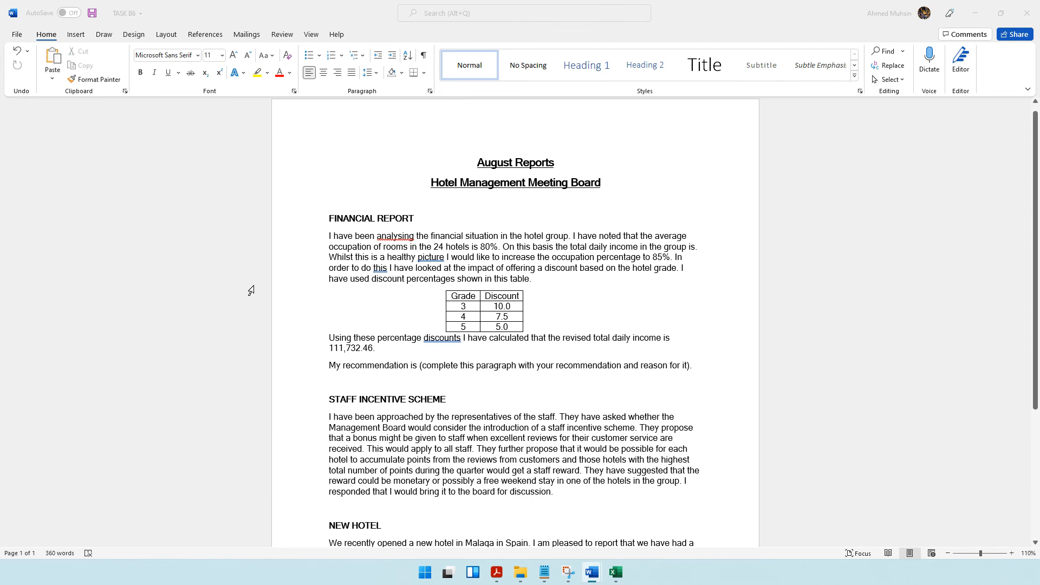
key(alt+Tab)
click(153, 502)
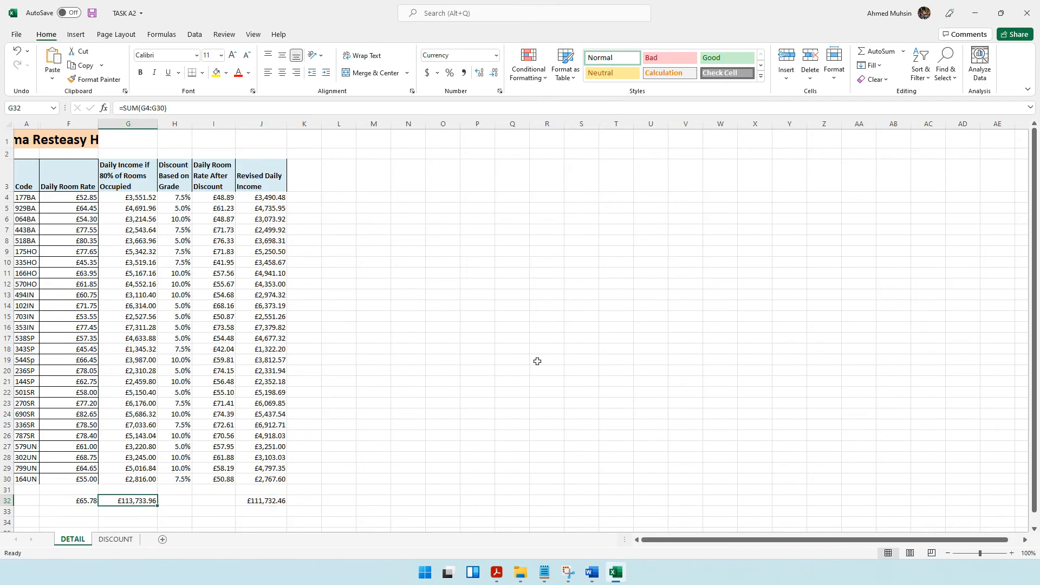
click(976, 13)
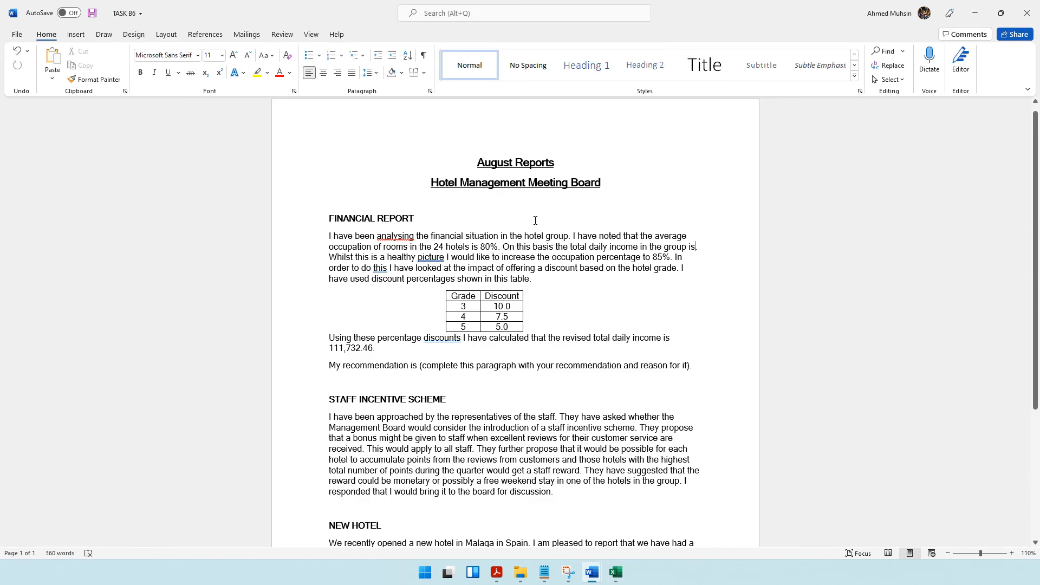
text(111,)
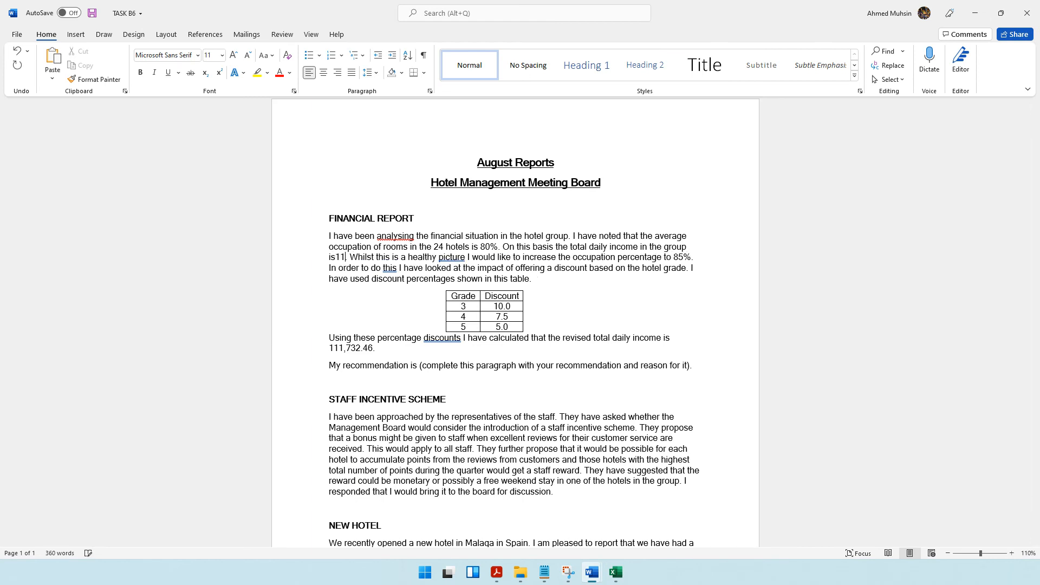
text(7)
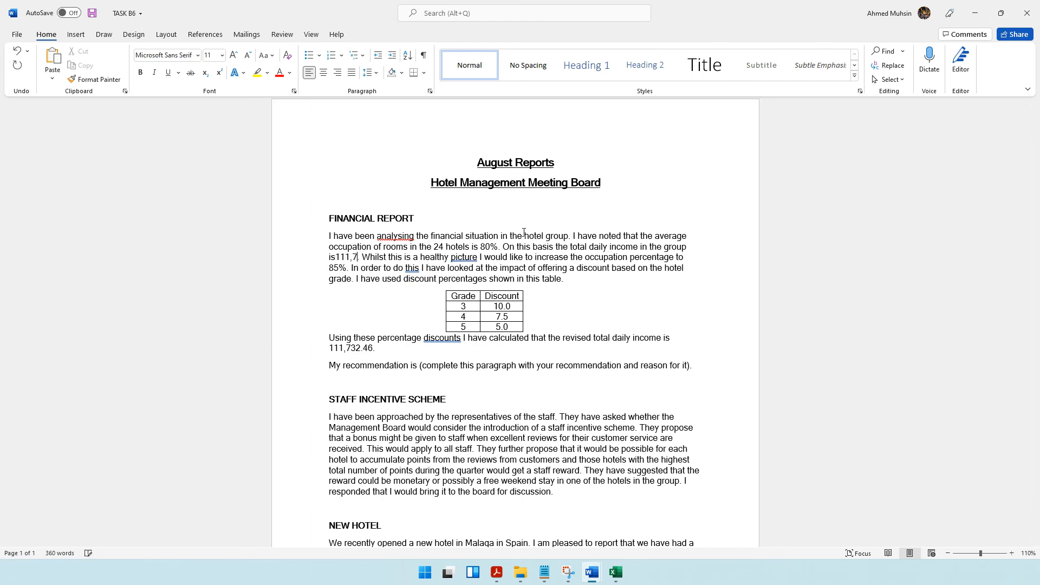
key(alt+Tab)
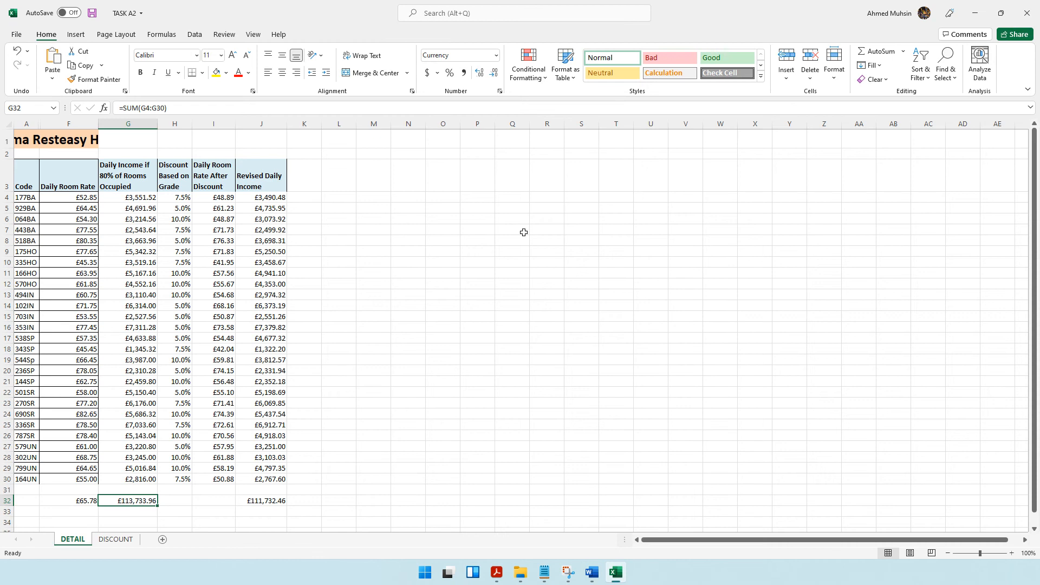
key(alt+Tab)
text(33.9)
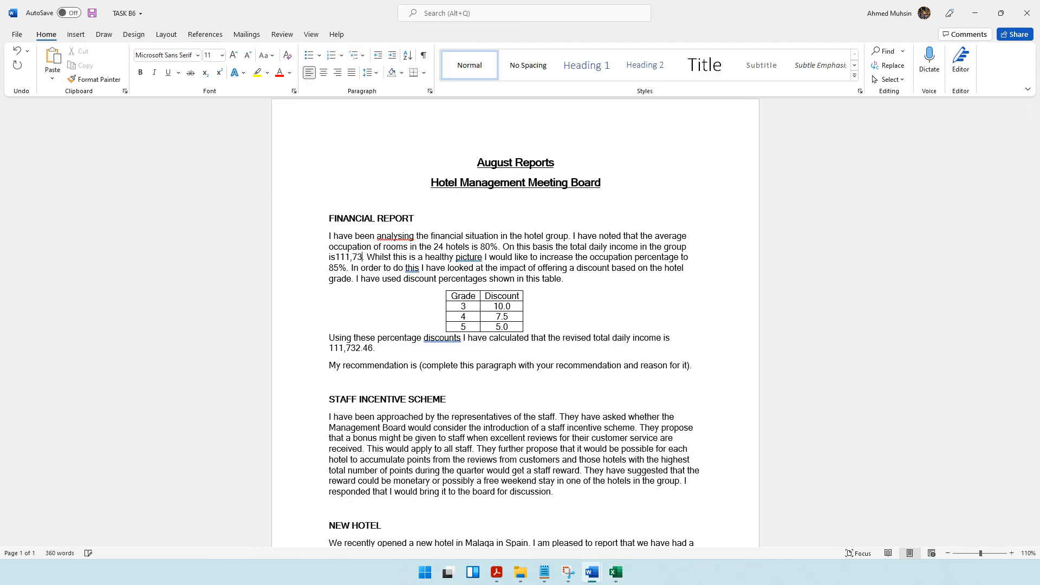
text(6)
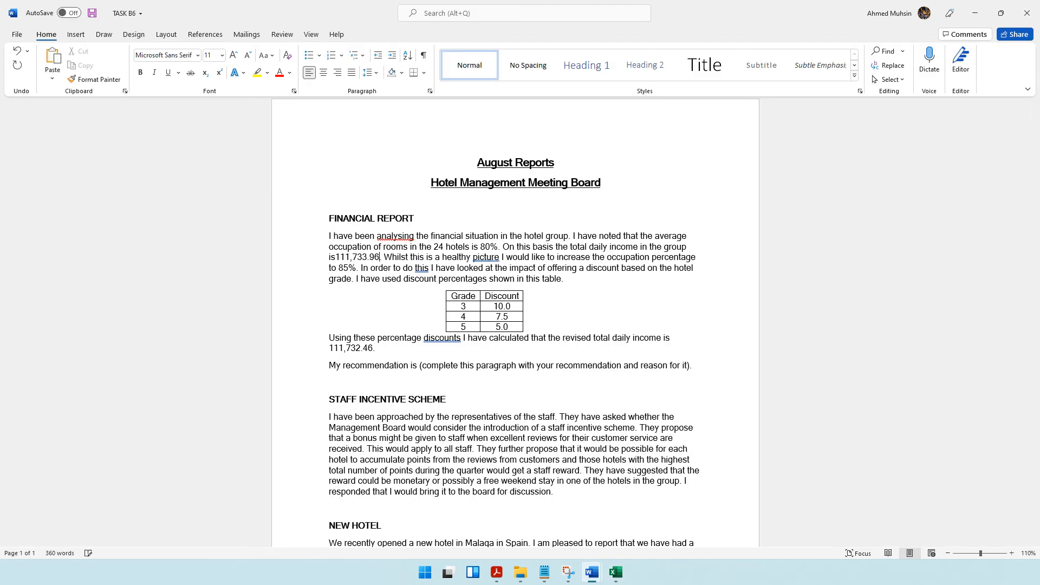
Separate the group's total daily income from "is" with a space and insert a £ symbol before both income totals.
click(335, 258)
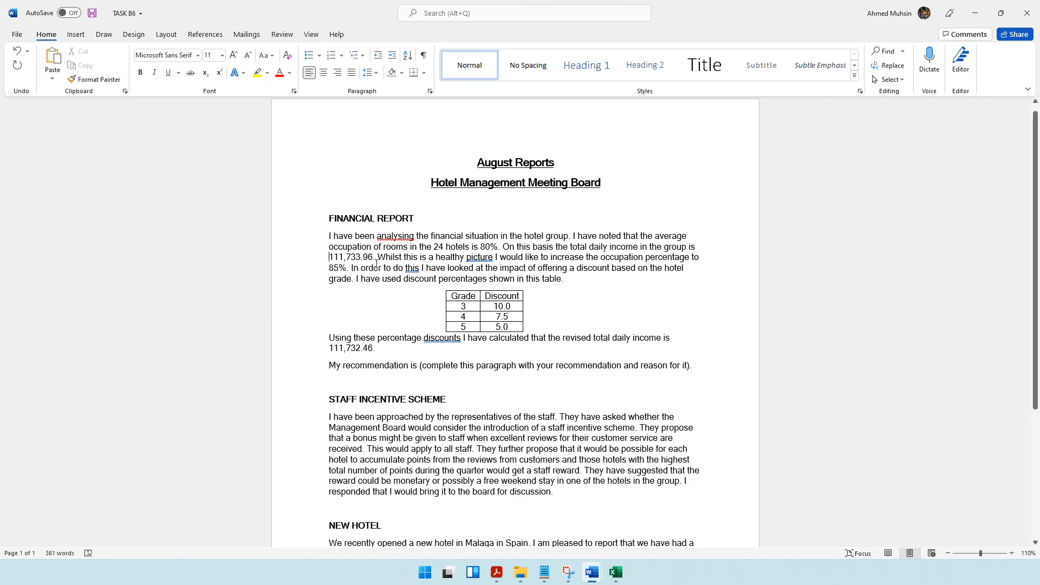
click(76, 35)
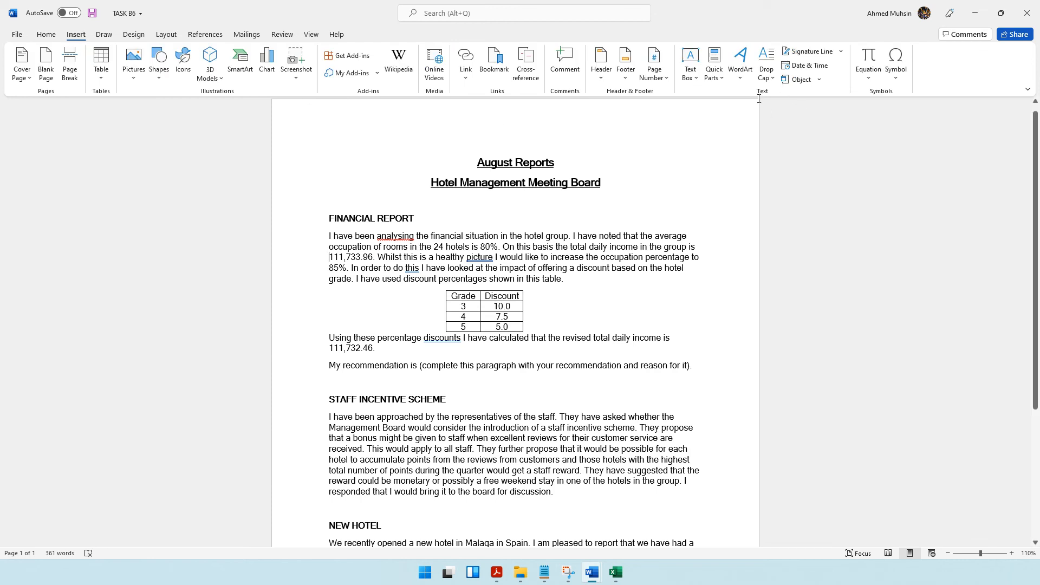
click(900, 80)
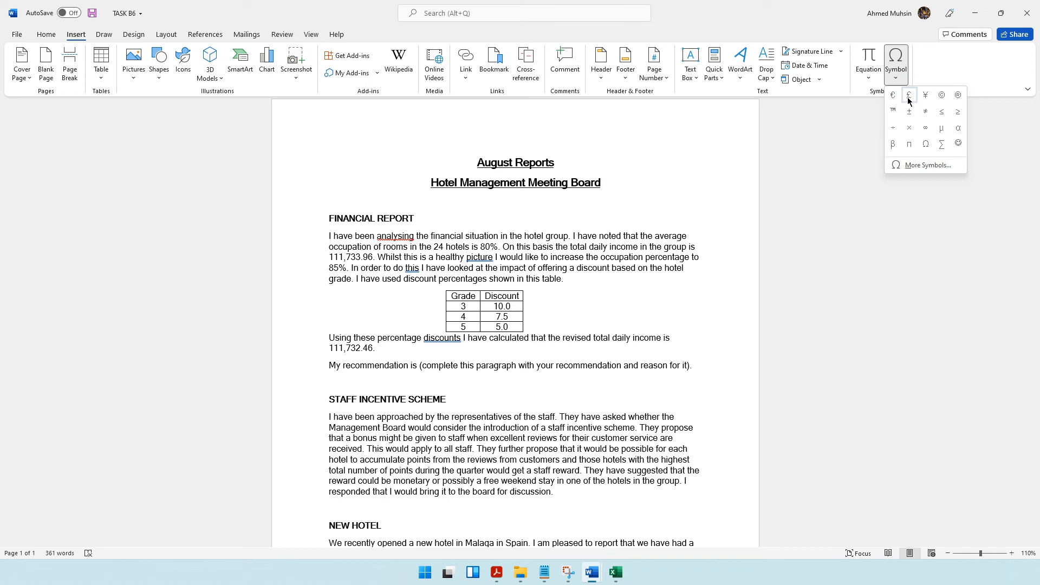
click(910, 96)
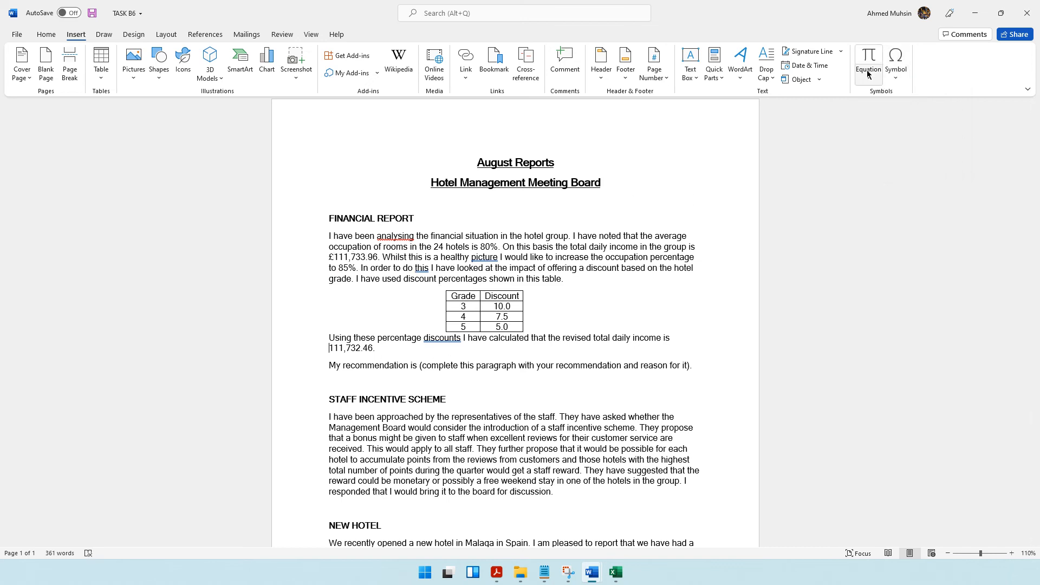
click(895, 61)
click(893, 96)
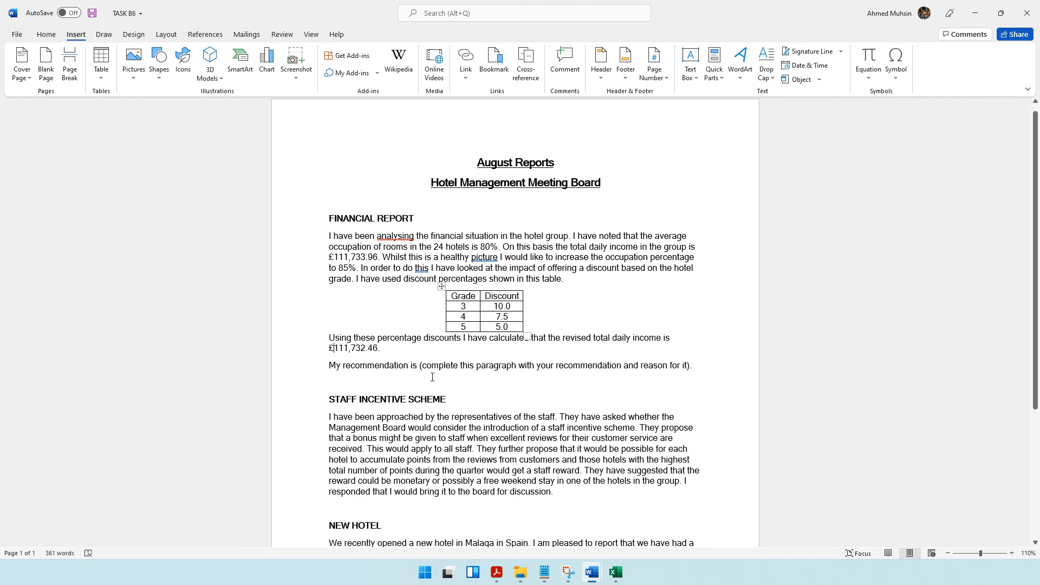
Check the Task B6a recommendation requirement in the question paper, and return to the recommendation placeholder in the Word report.
click(495, 570)
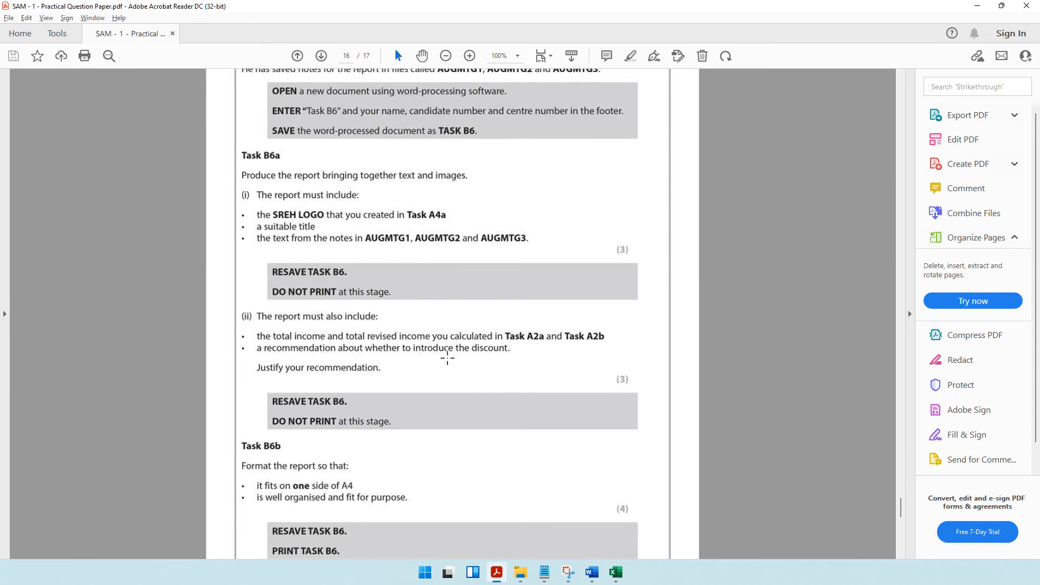
click(978, 6)
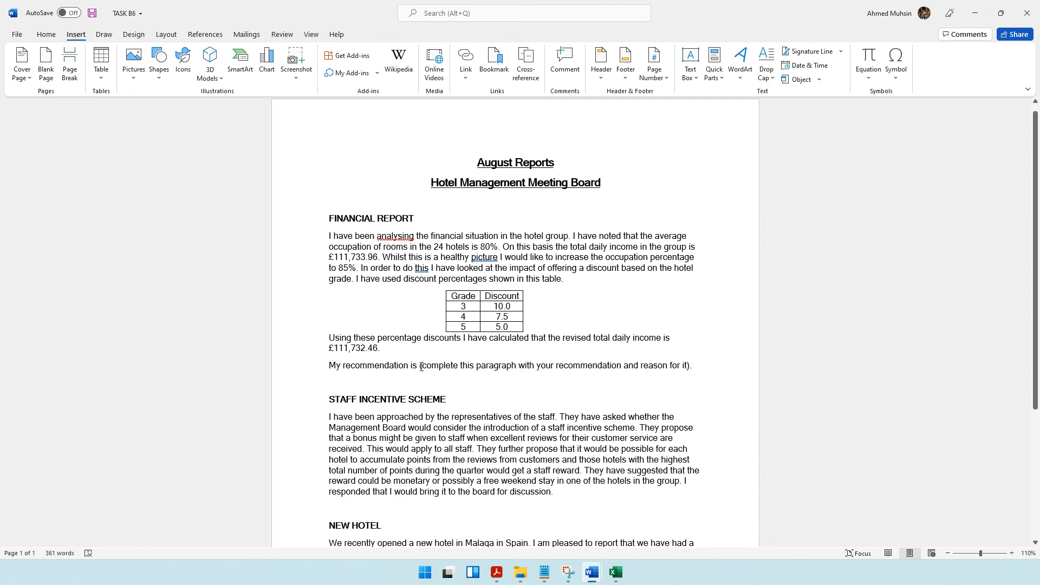
drag(419, 367, 687, 367)
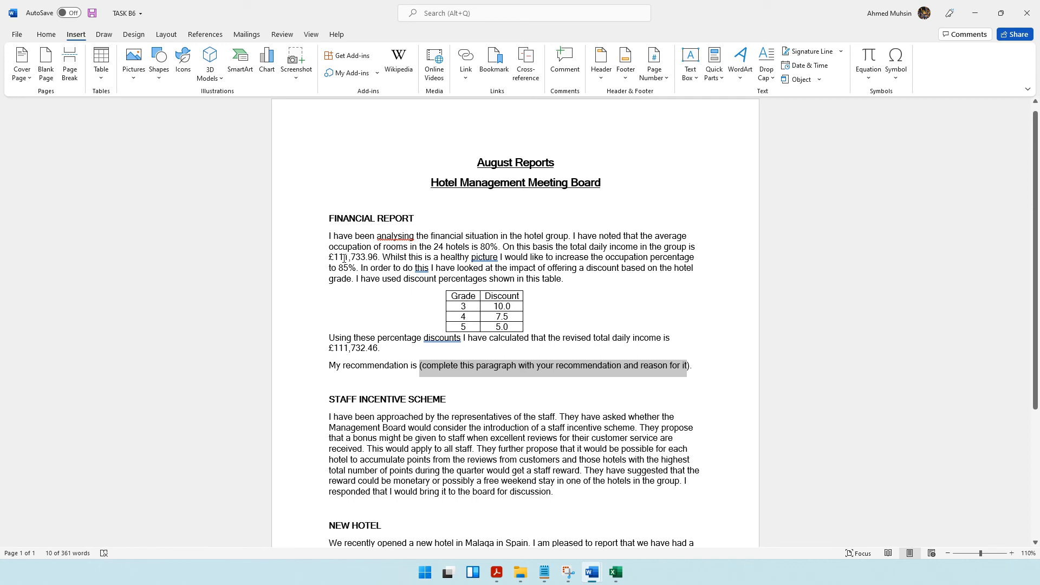
Correct the group's total daily income to £113,733.96 and verify it against cell G32 of the TASK A2 workbook.
click(357, 278)
key(Delete)
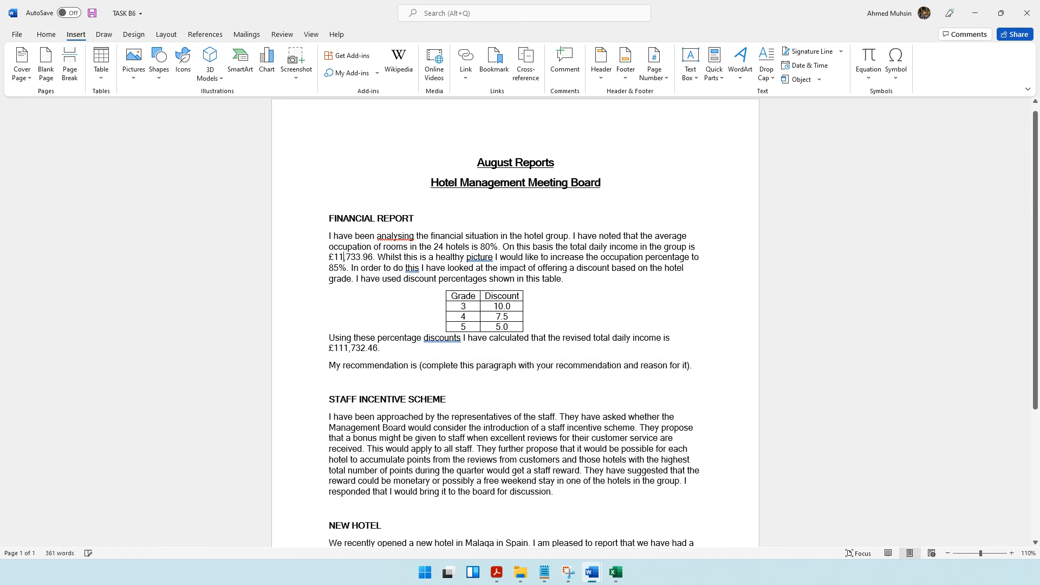
text(3)
key(alt+Tab)
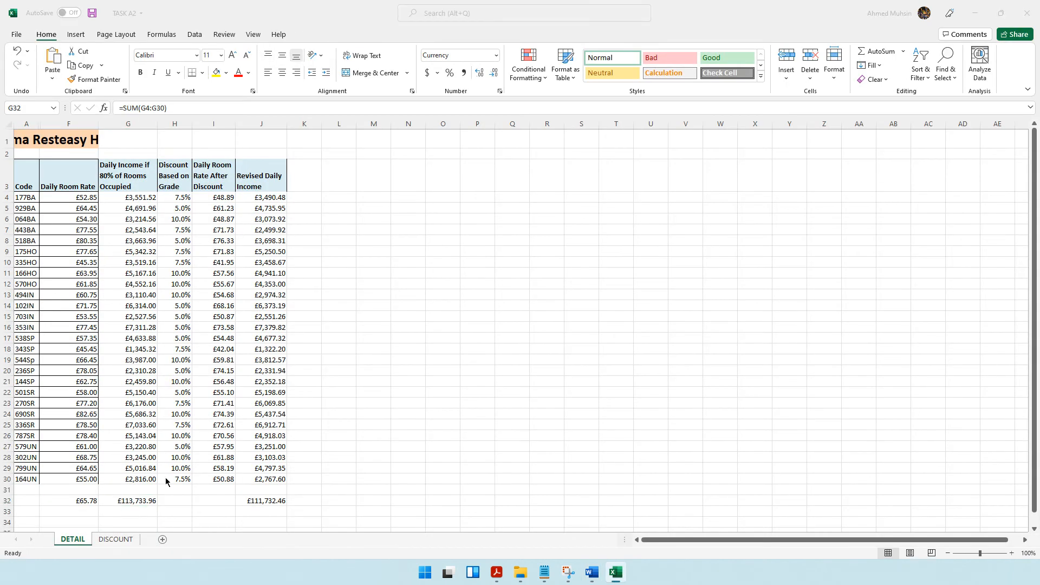
key(alt+Tab)
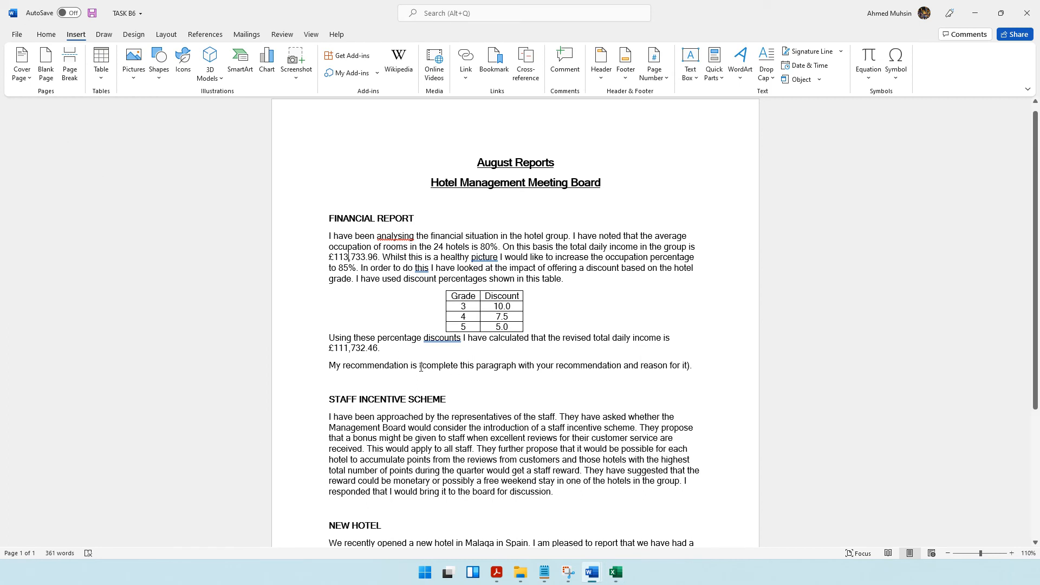
Replace the placeholder after "My recommendation is" with "not to offer the discount based on the hotel grade as this in lower our daily".
drag(691, 364, 420, 365)
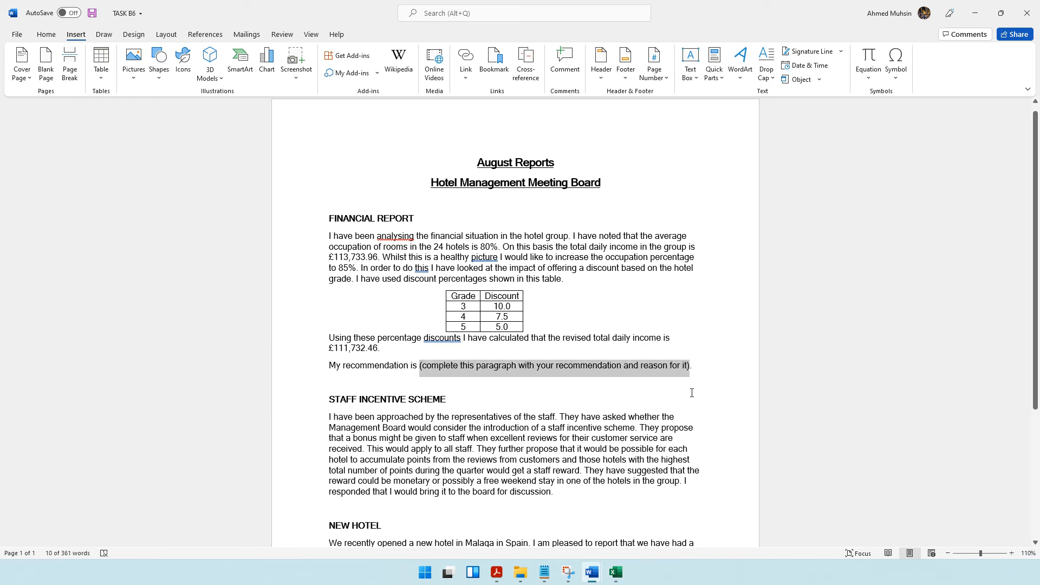
key(Delete)
text(not to o)
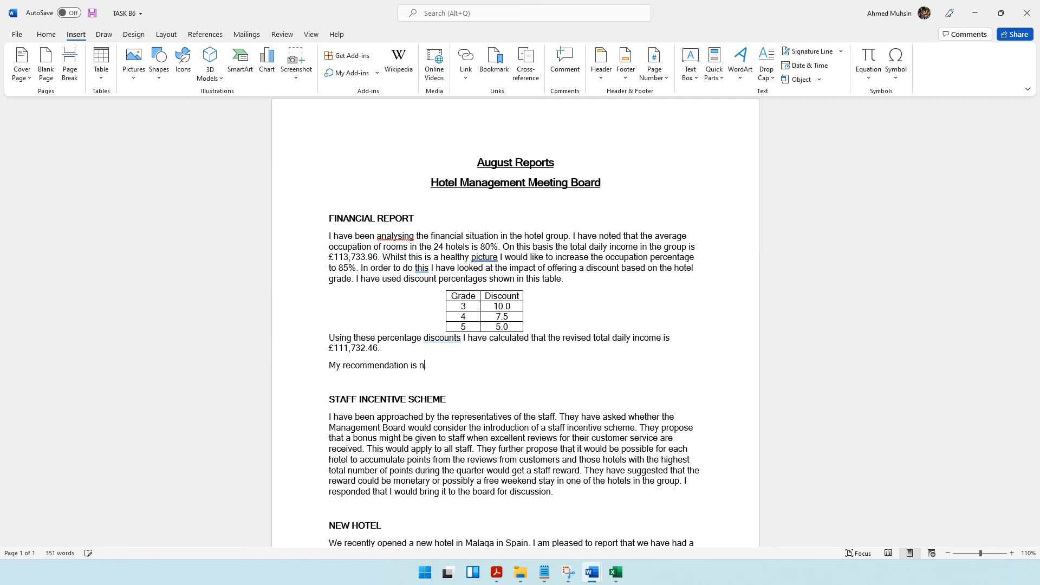
text(r the discoun)
text(t based on th)
text(e hotel grad)
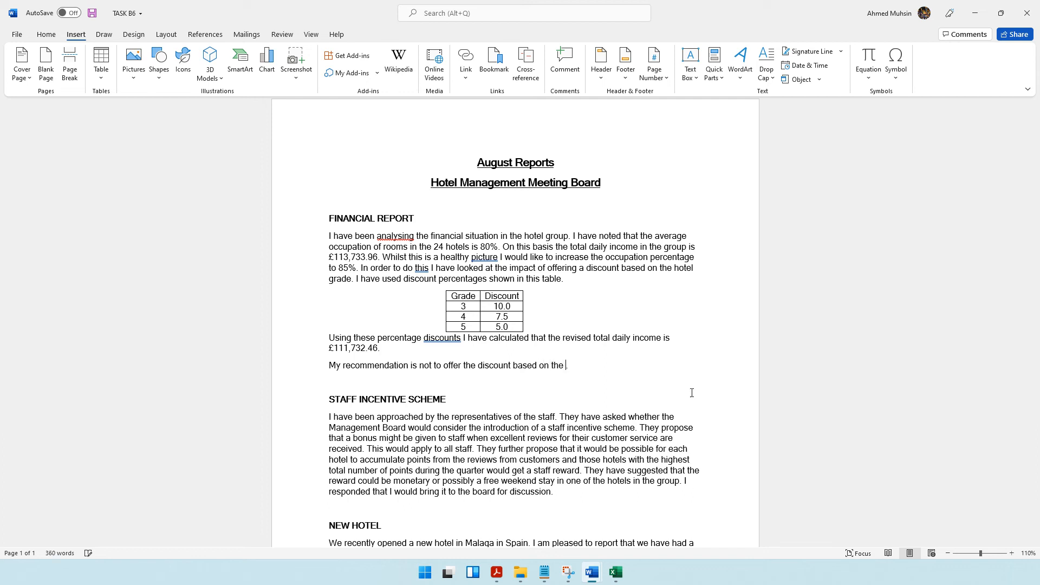
text(e as this in lower our daily.)
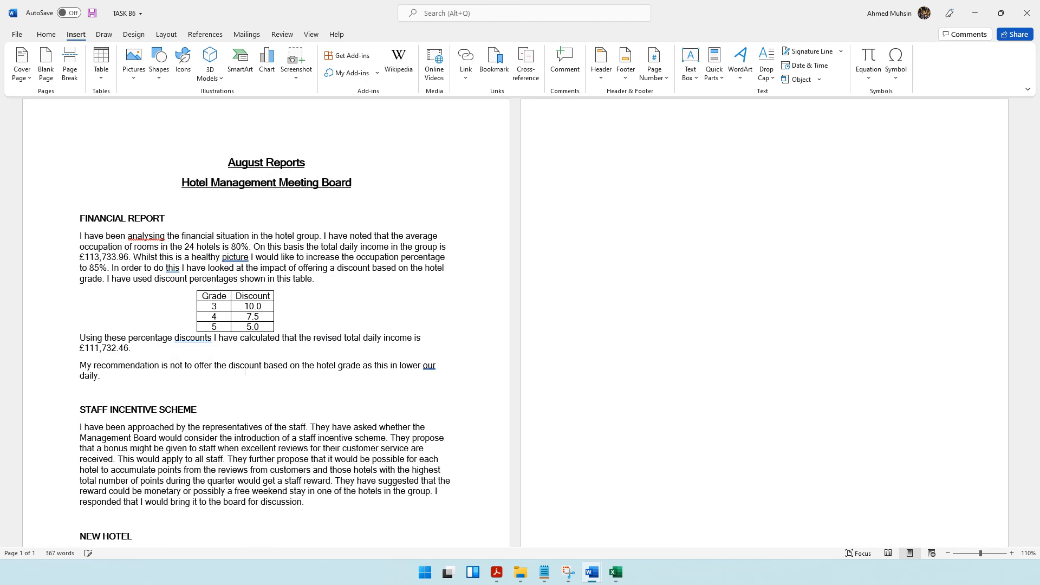
Reword the end of the recommendation to "total daily income" and remove the blank line above STAFF INCENTIVE SCHEME.
key(BackSpace)
key(BackSpace)
key(BackSpace)
key(BackSpace)
key(BackSpace)
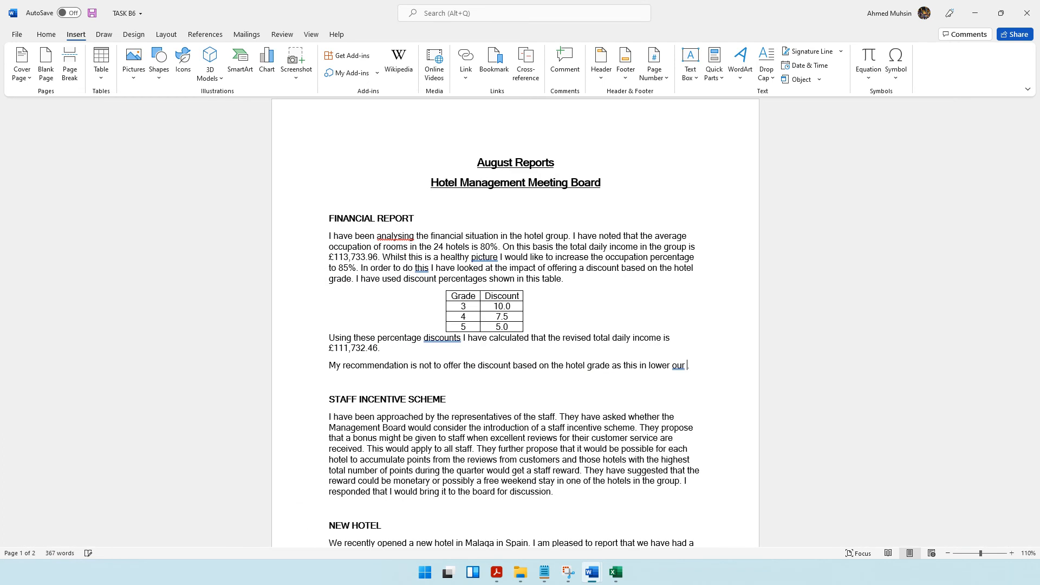
text(total daily )
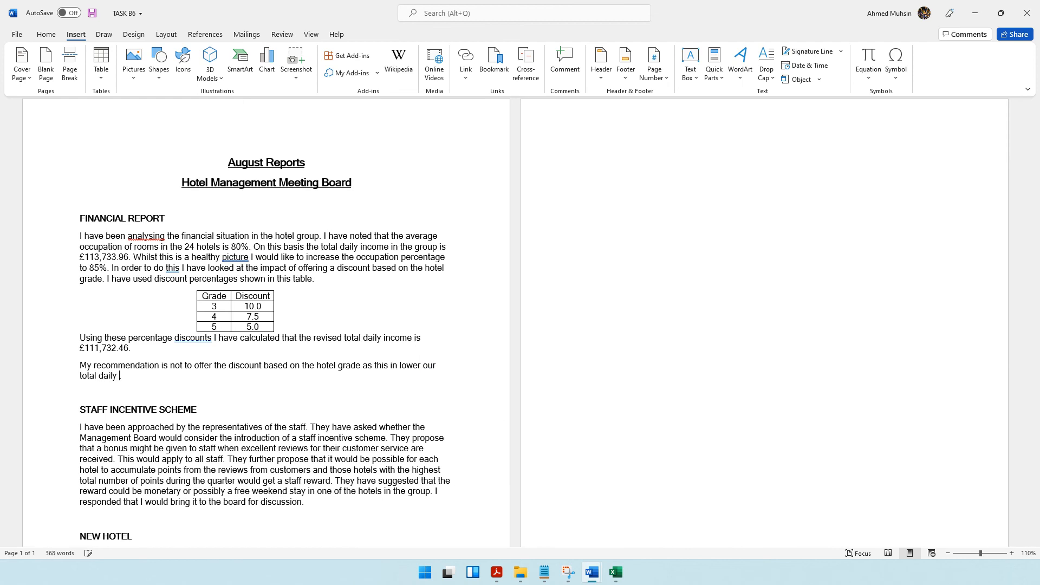
text(c)
text(income)
key(Delete)
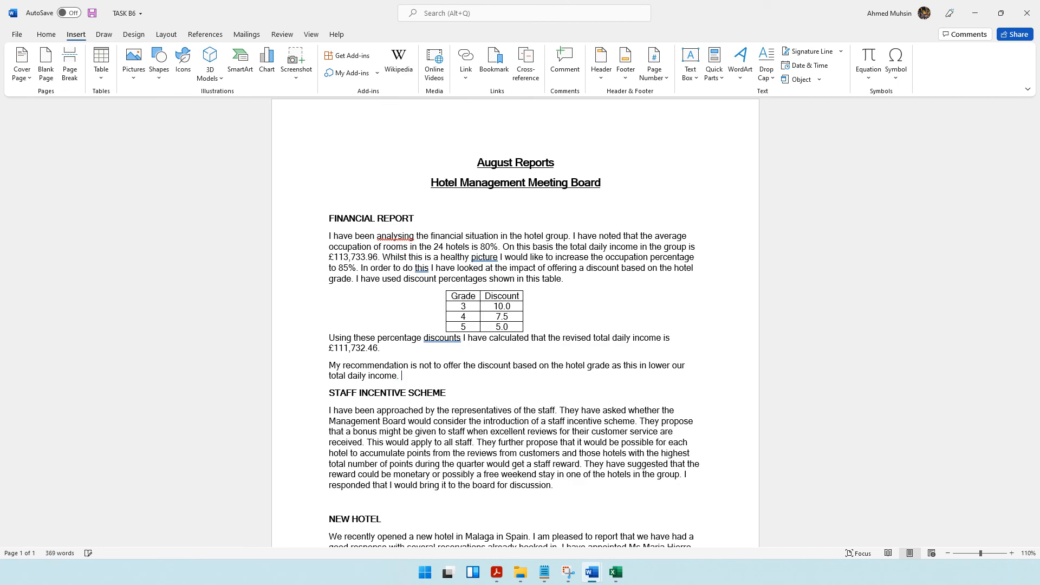
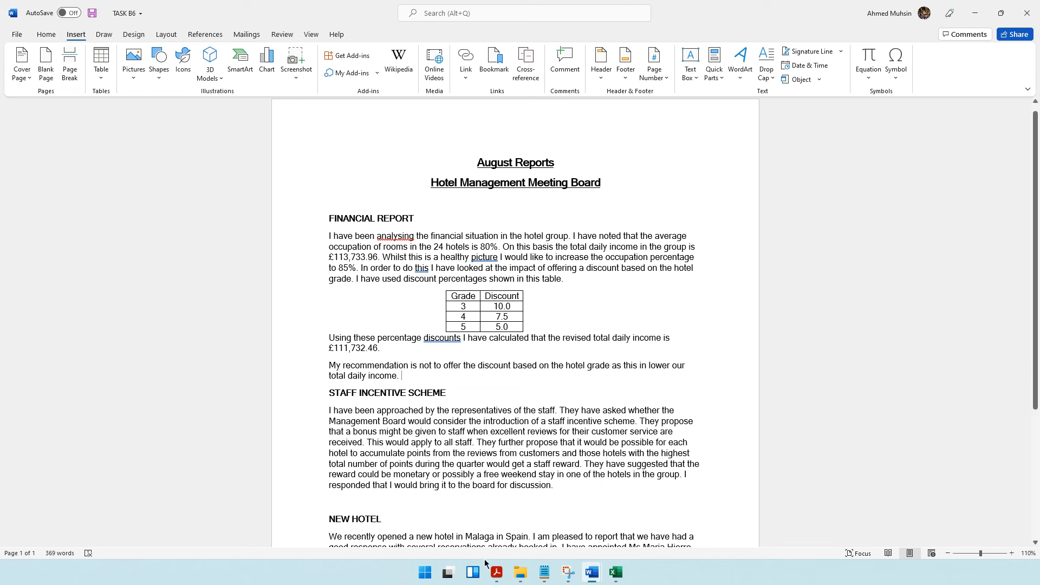
Check the Task B6a justification requirement in the question paper against the income totals in the TASK A2 workbook, and return to the TASK B6 report.
click(497, 572)
scroll(470, 274, down, 3)
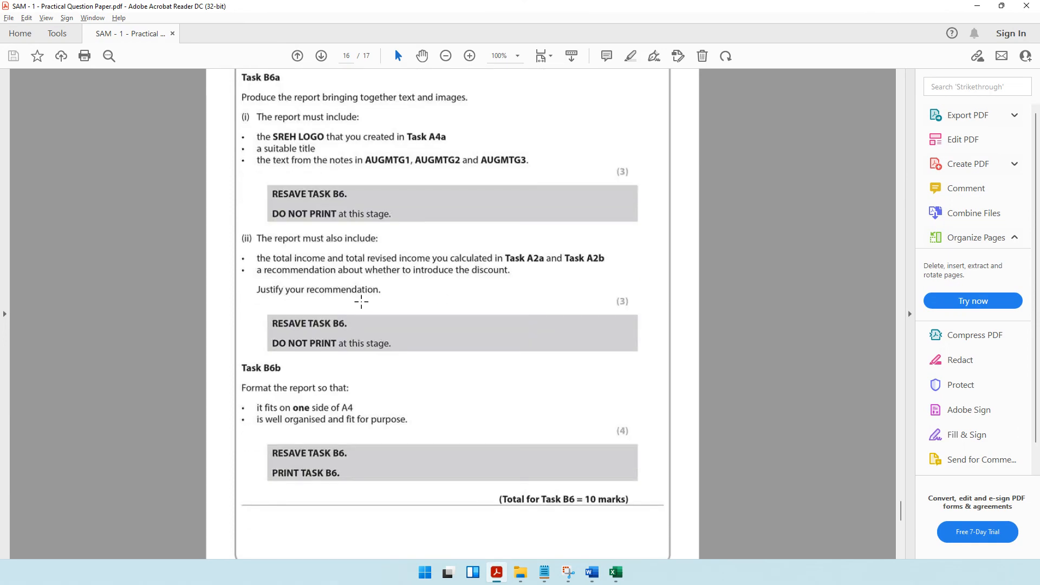
drag(251, 284, 397, 305)
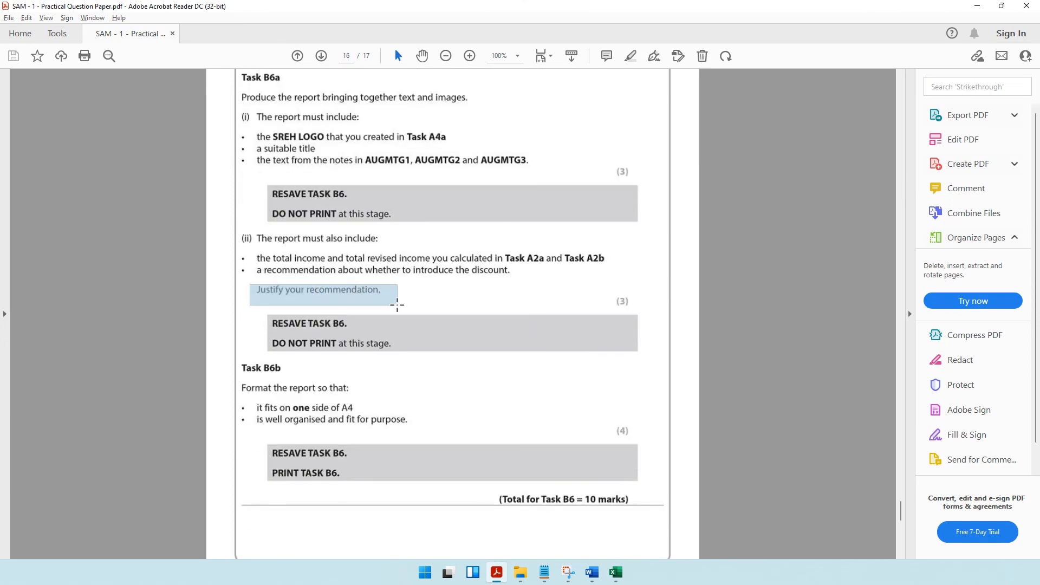
click(615, 573)
mouse_move(582, 553)
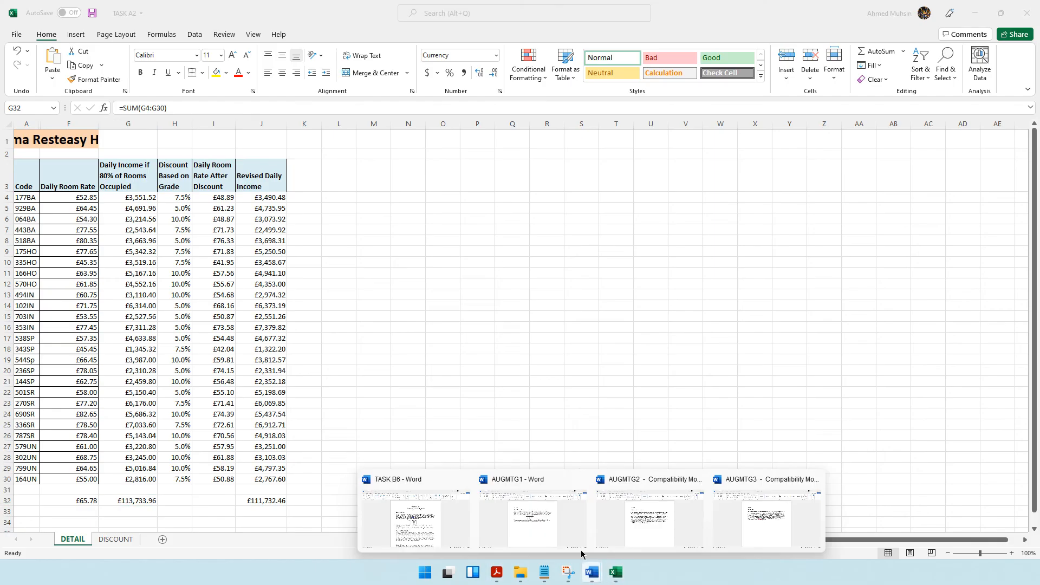
click(416, 506)
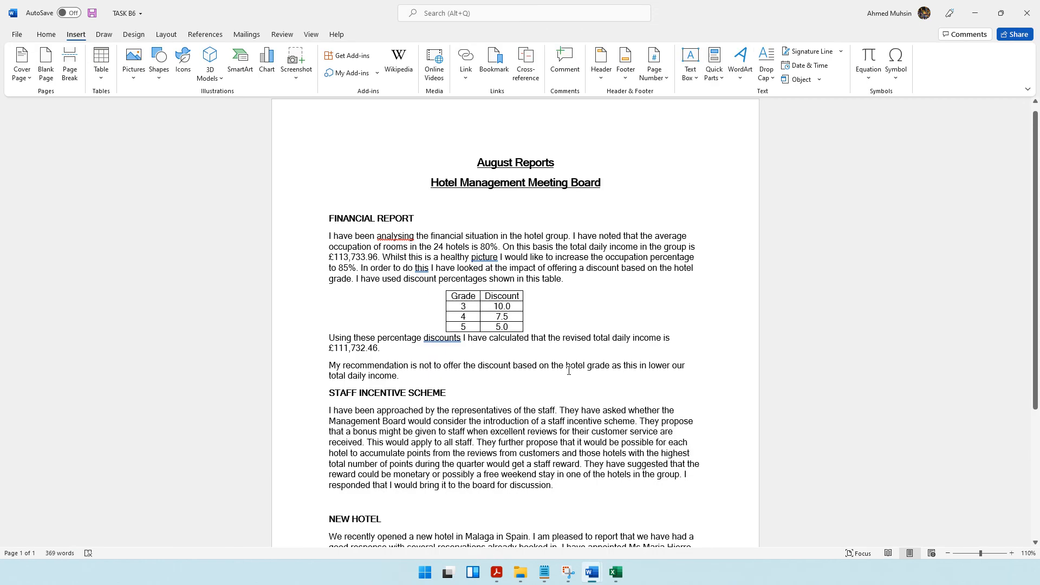
Correct the recommendation's wording so it reads "as this is lowering our total daily income".
click(645, 367)
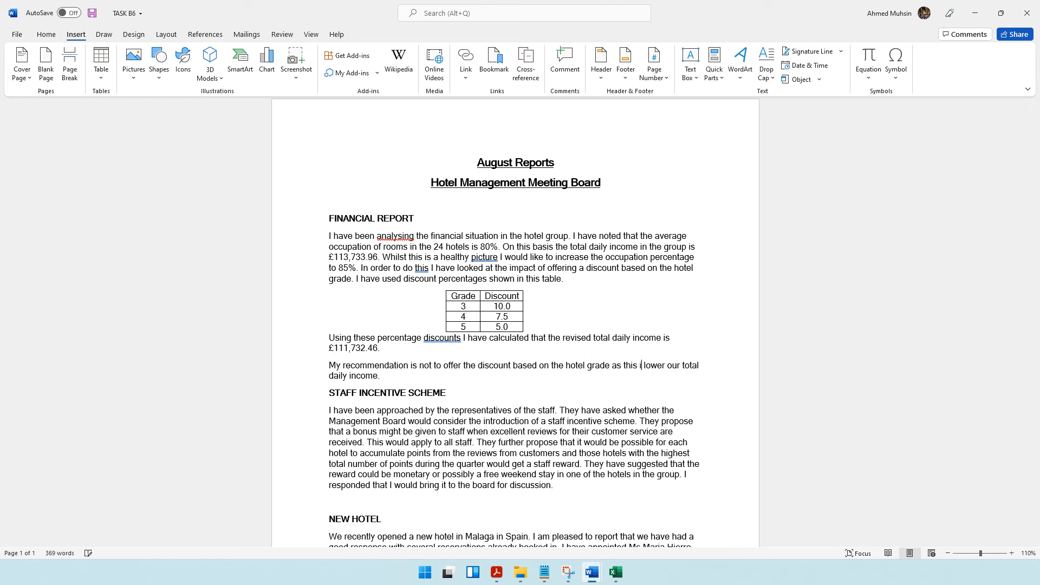
key(BackSpace)
text(s)
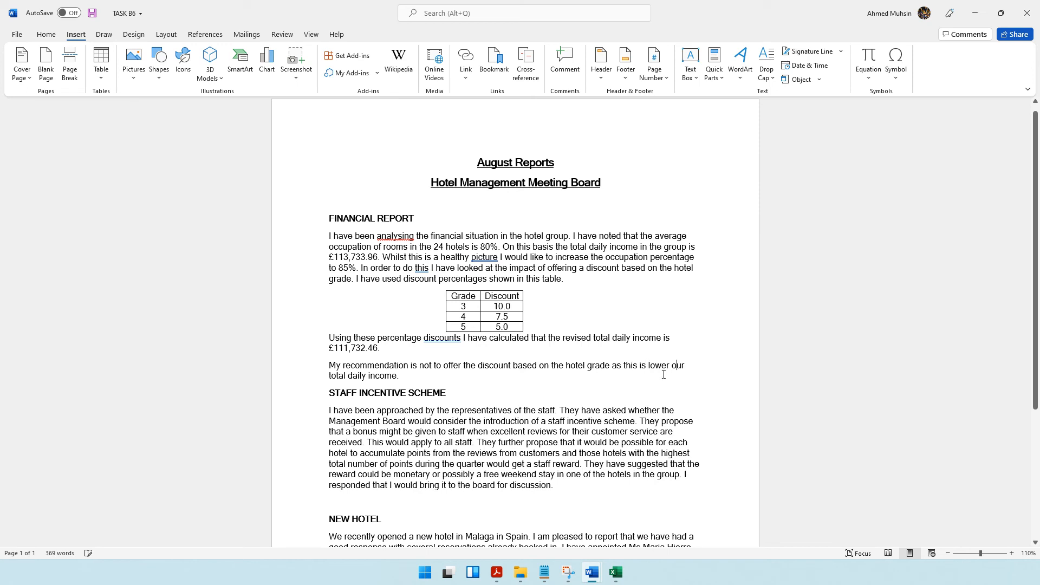
text(than)
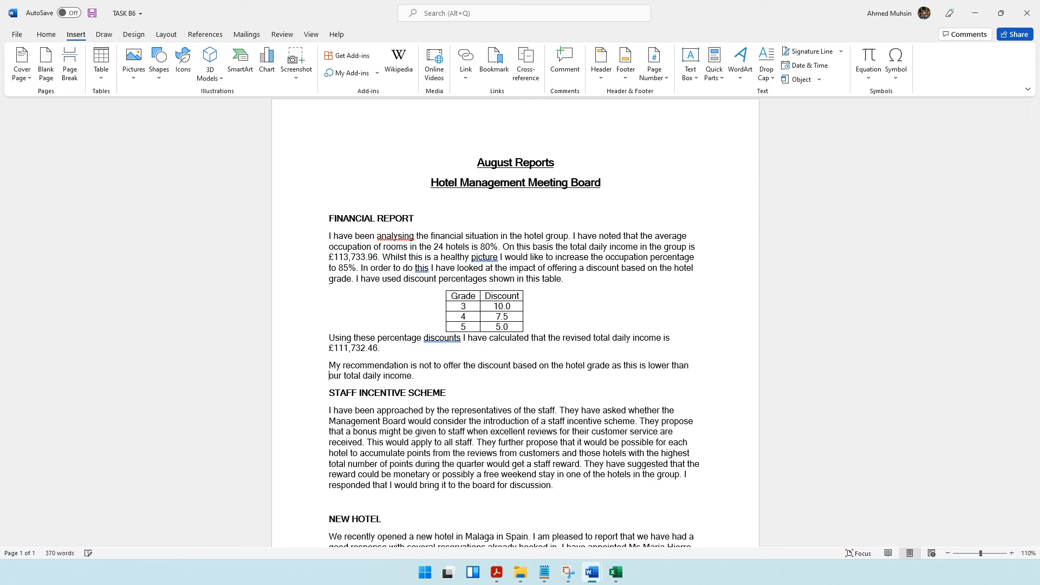
click(670, 367)
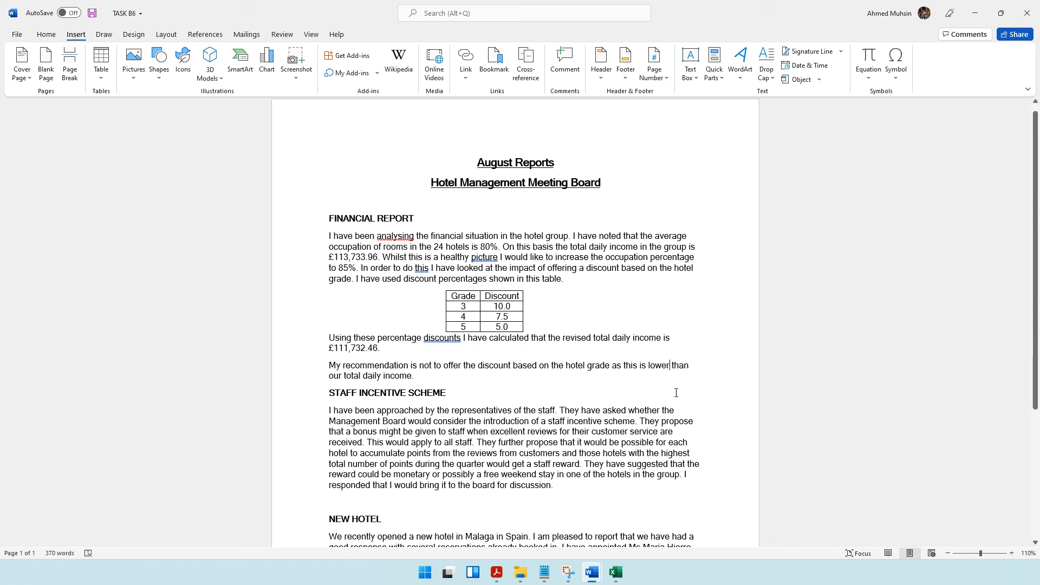
text(ing)
key(Delete)
key(Delete)
key(Delete)
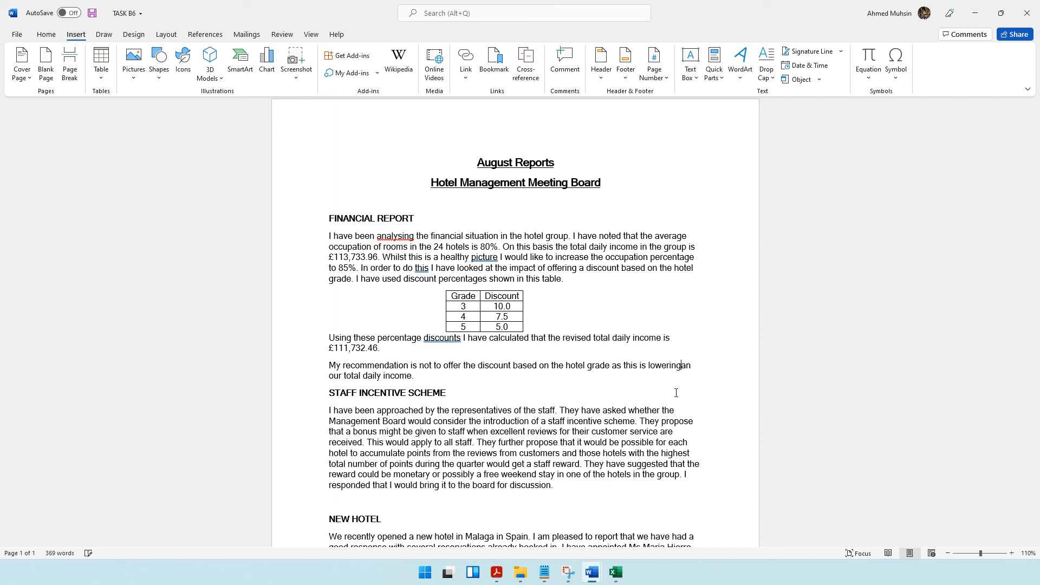
key(Delete)
key(Delete)
Check the resave instruction for Task B6a in the question paper, and save the TASK B6 report.
key(alt+Tab)
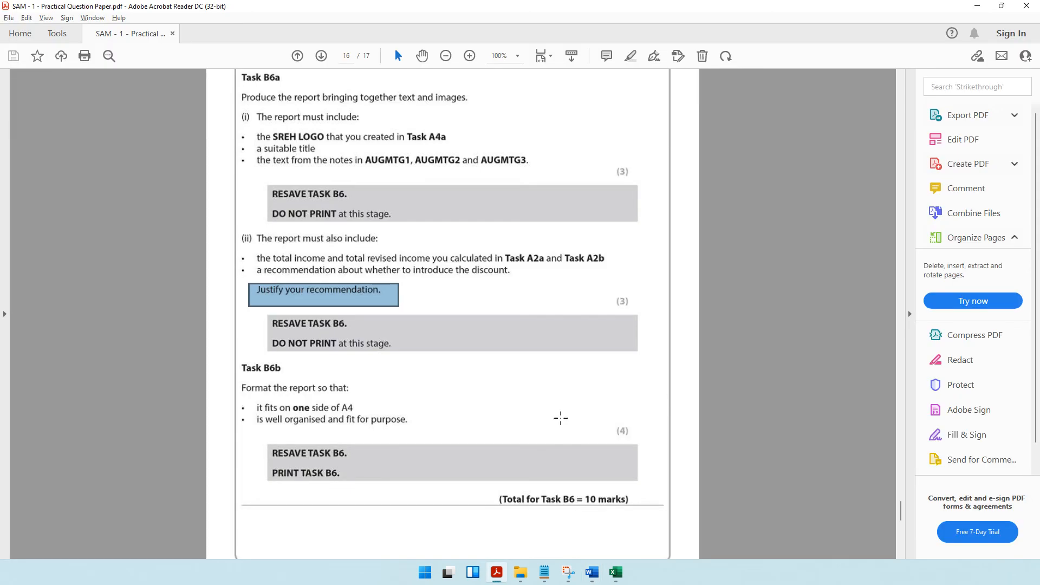
scroll(395, 348, down, 1)
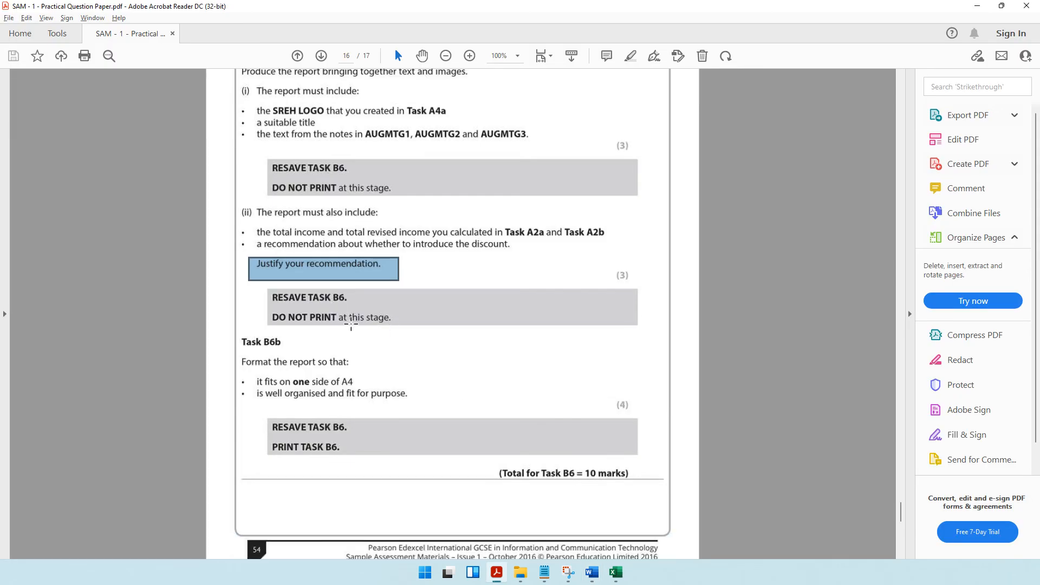
click(592, 572)
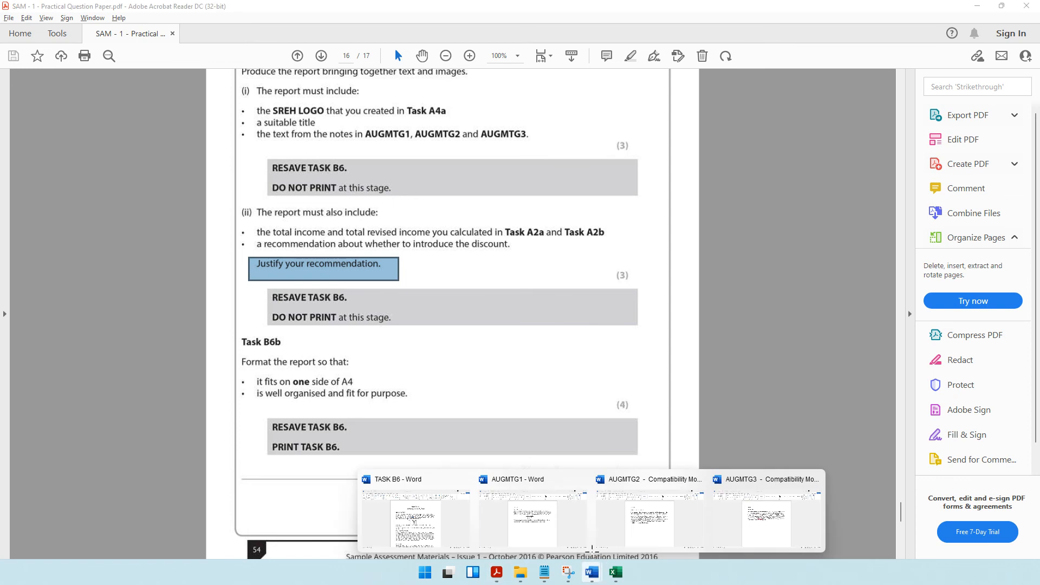
click(407, 512)
key(ctrl+s)
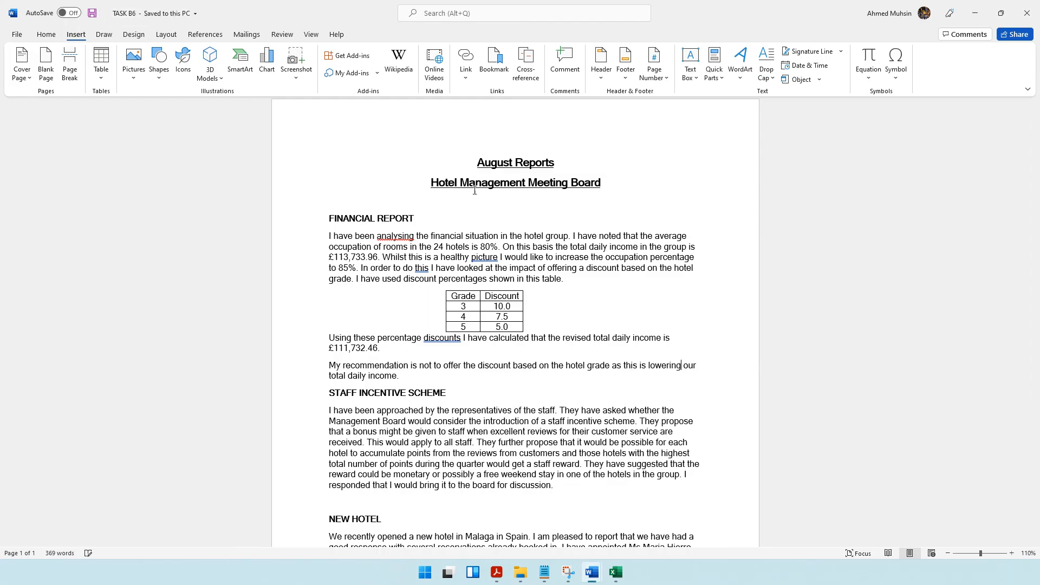
Read the Task B6b formatting requirements, and add space above the STAFF INCENTIVE SCHEME heading in the report.
key(alt+Tab)
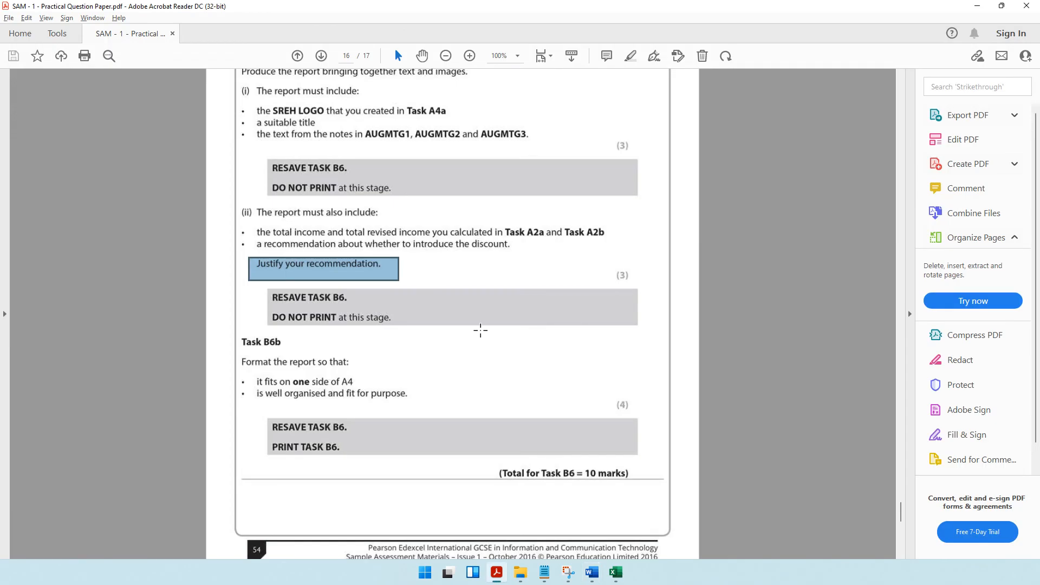
scroll(325, 331, down, 1)
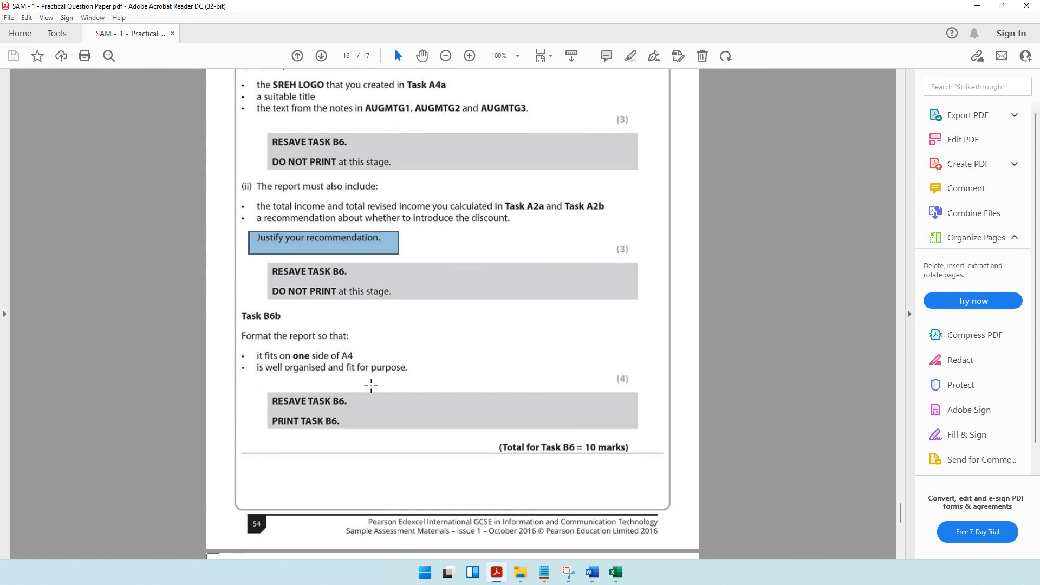
key(alt+Tab)
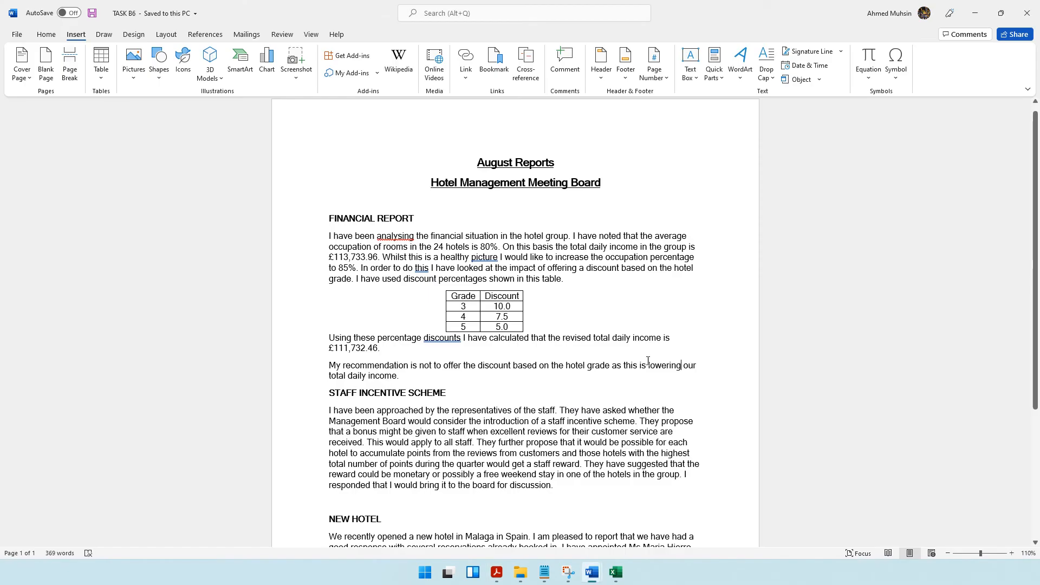
click(947, 554)
click(948, 553)
click(948, 553)
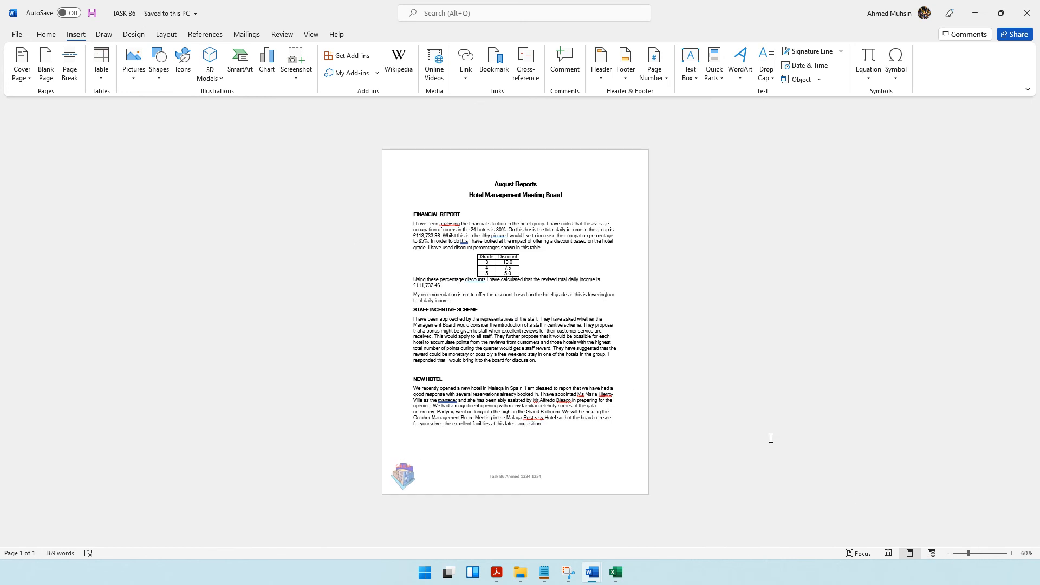
click(416, 312)
key(ctrl+Return)
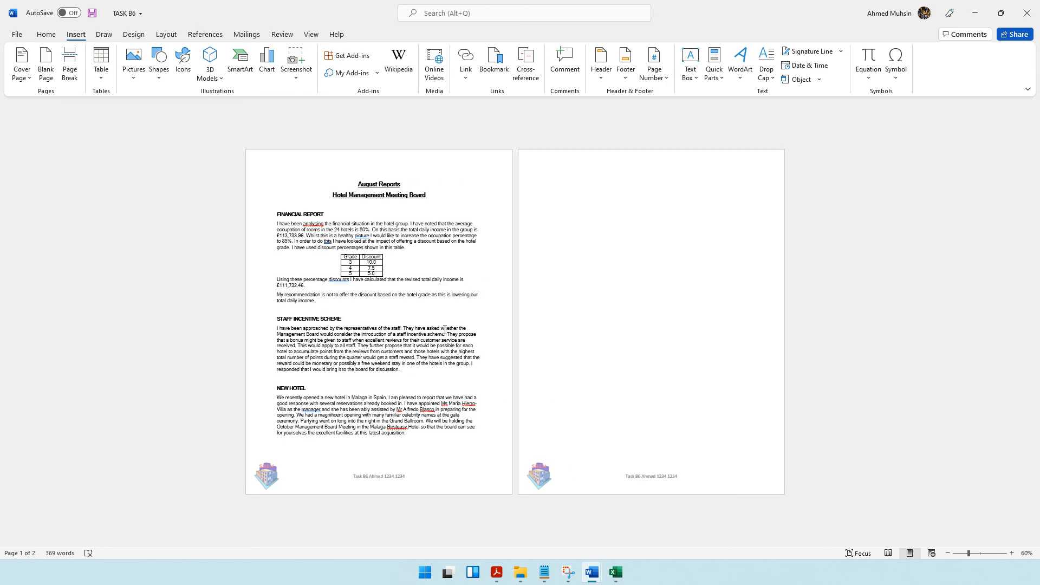
Compare the report with the Task B6b requirements and examine its page layout in the print preview.
key(alt+Tab)
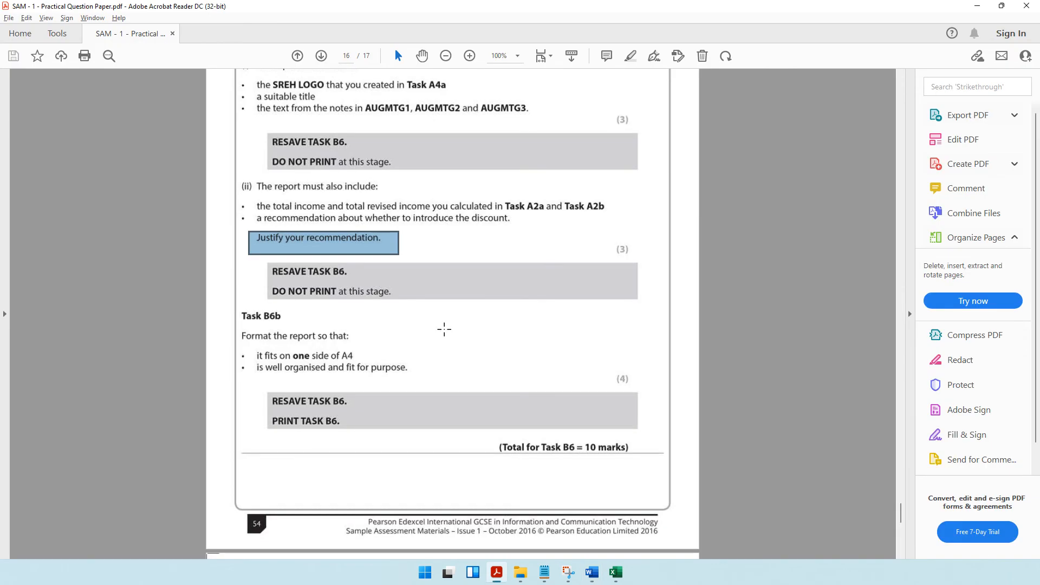
key(alt+Tab)
click(383, 271)
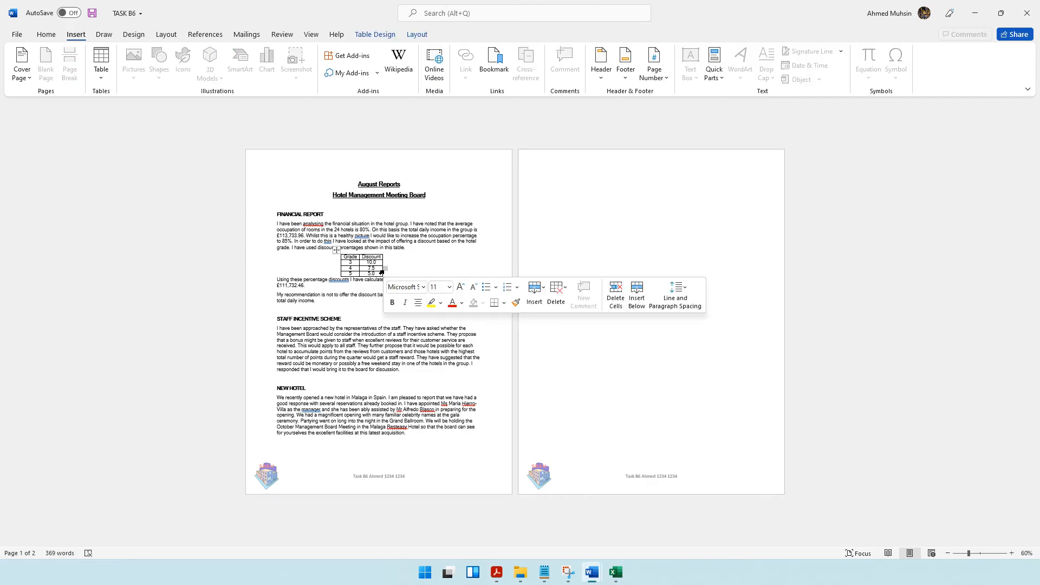
key(ctrl+p)
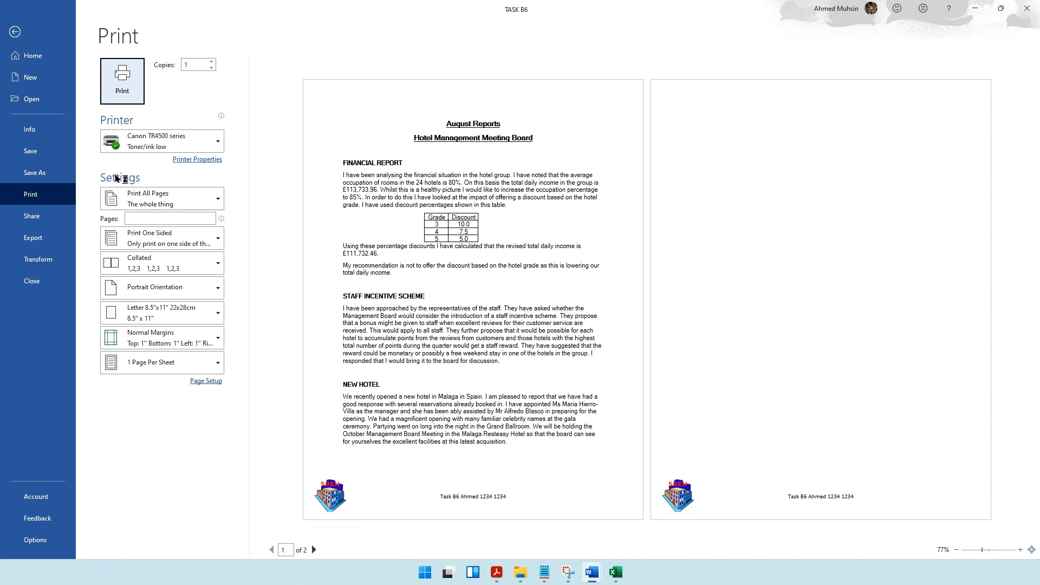
click(15, 33)
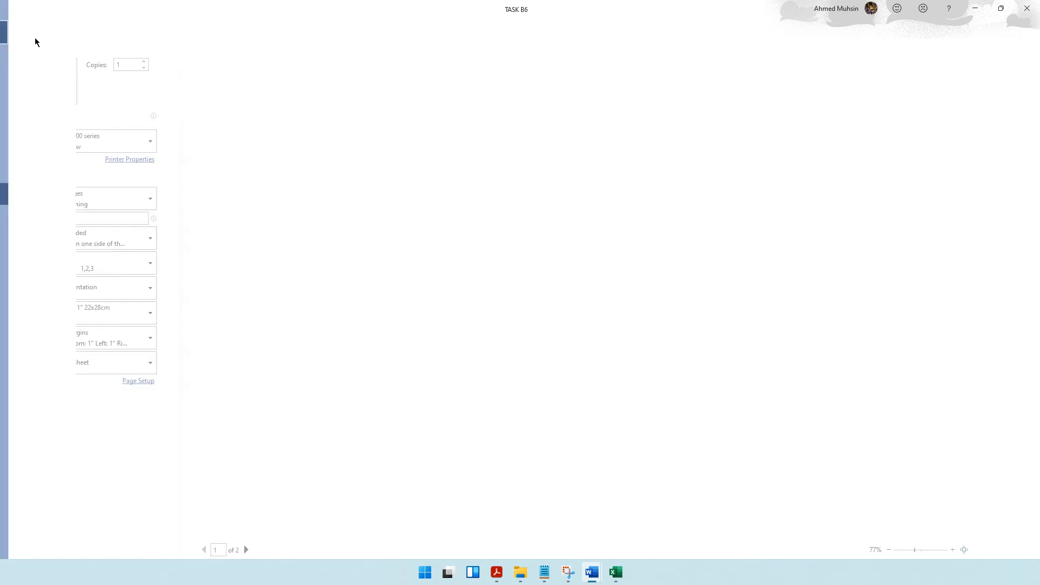
Find the Task B7 instructions in the question paper, and close the TASK B6 report with its changes saved.
click(497, 573)
scroll(395, 309, down, 5)
scroll(395, 310, down, 5)
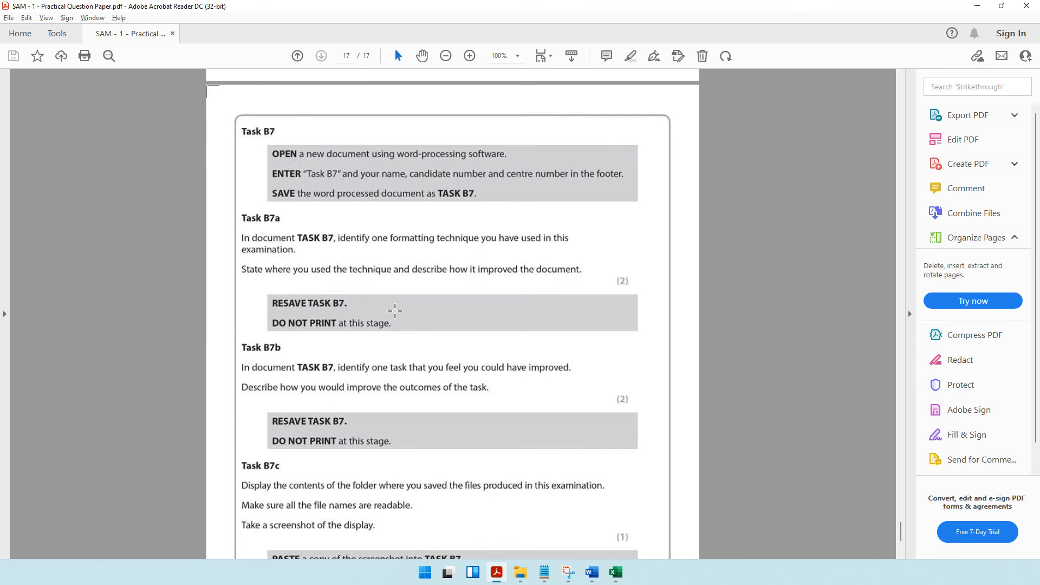
click(592, 573)
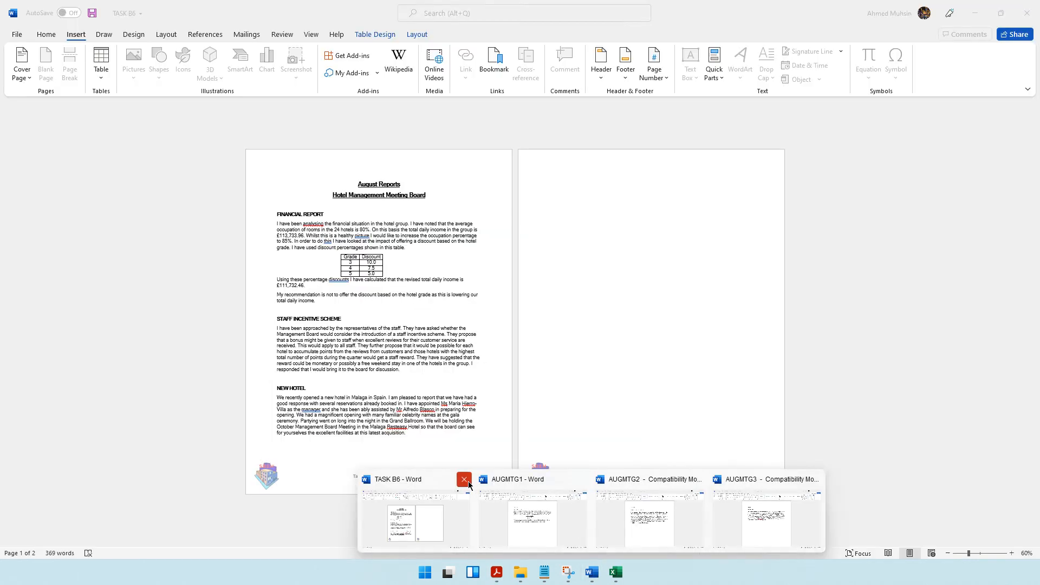
click(465, 479)
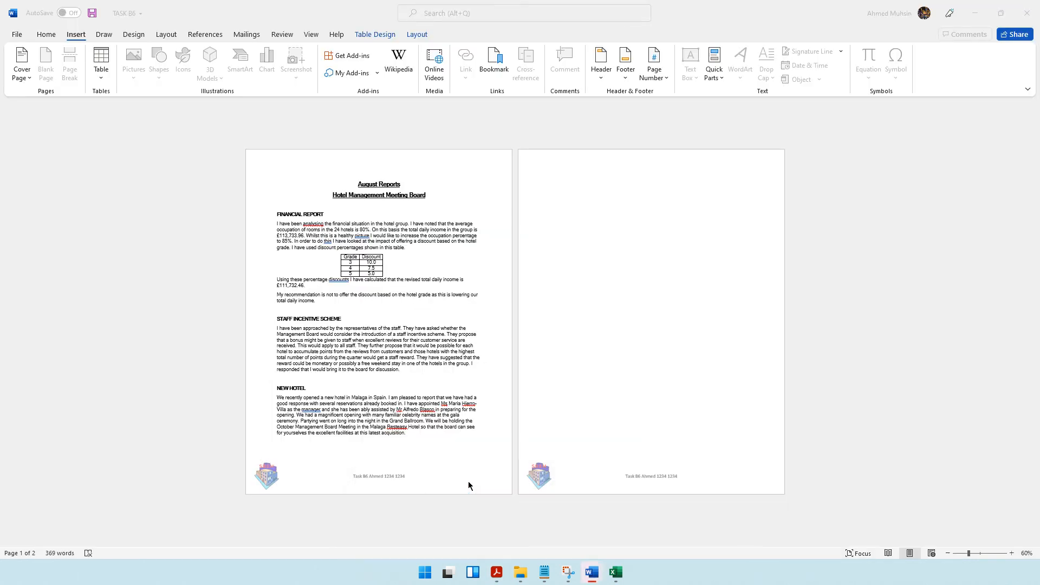
click(472, 306)
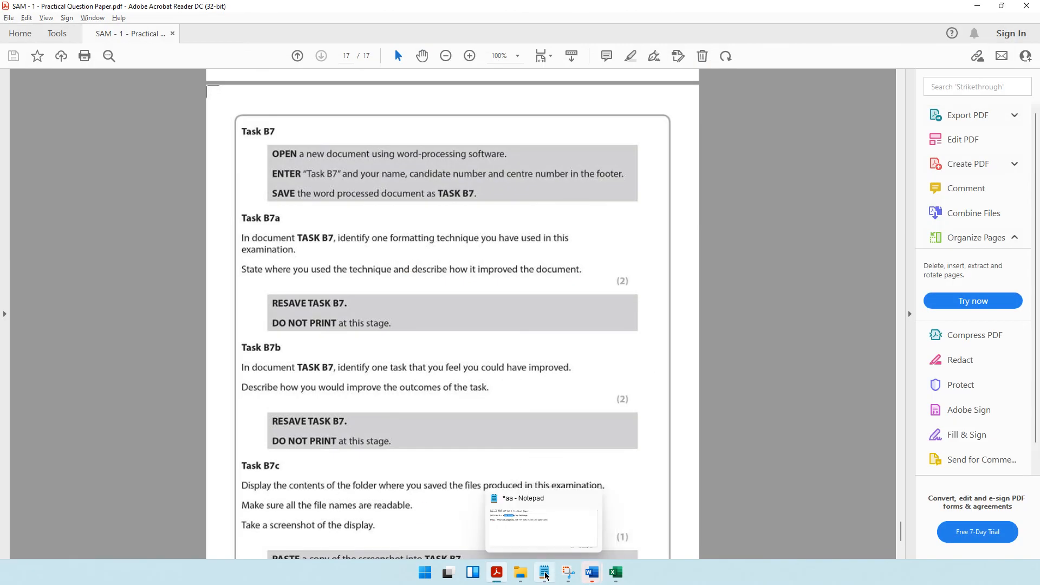
Close the AUGMTG1, AUGMTG2 and AUGMTG3 documents, and close the TASK A2 workbook without saving its changes.
mouse_move(587, 576)
click(528, 479)
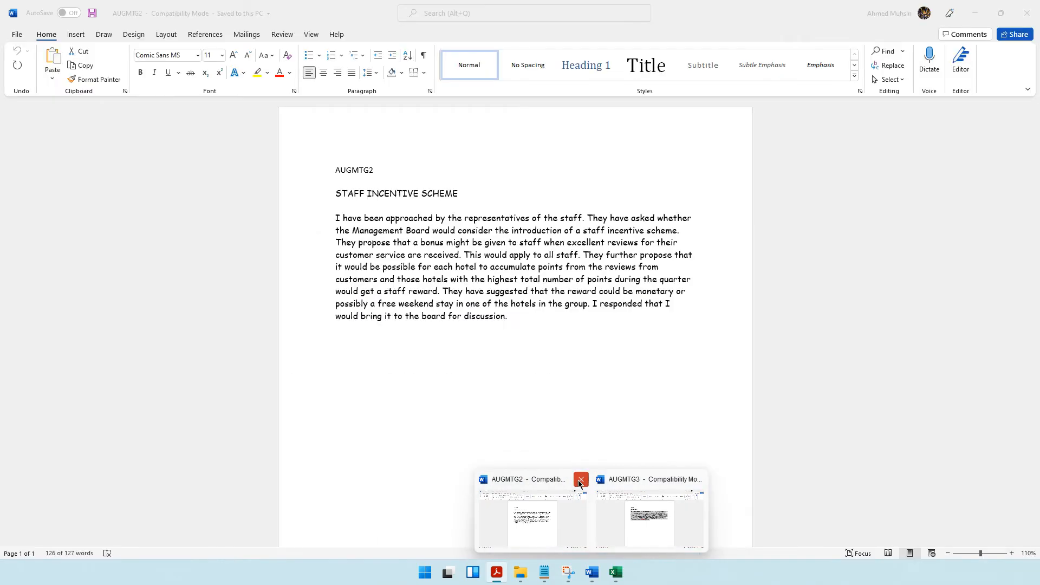
click(582, 479)
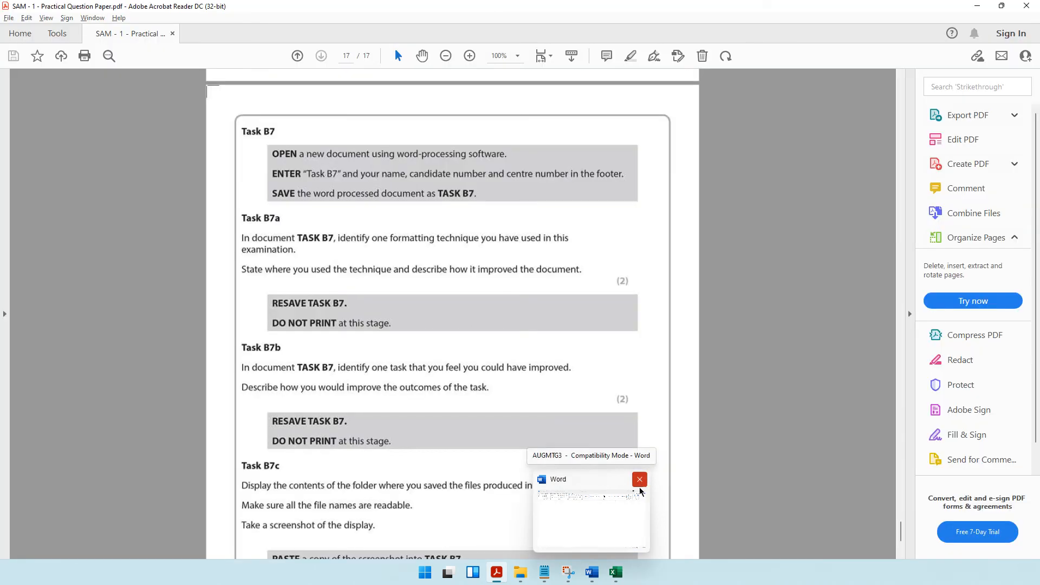
click(639, 481)
click(623, 514)
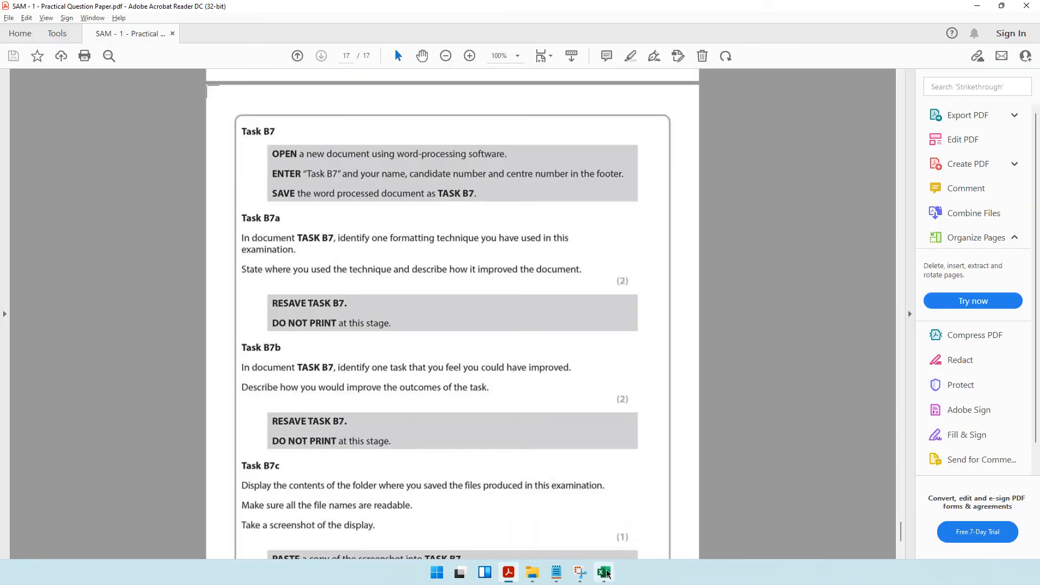
click(1027, 13)
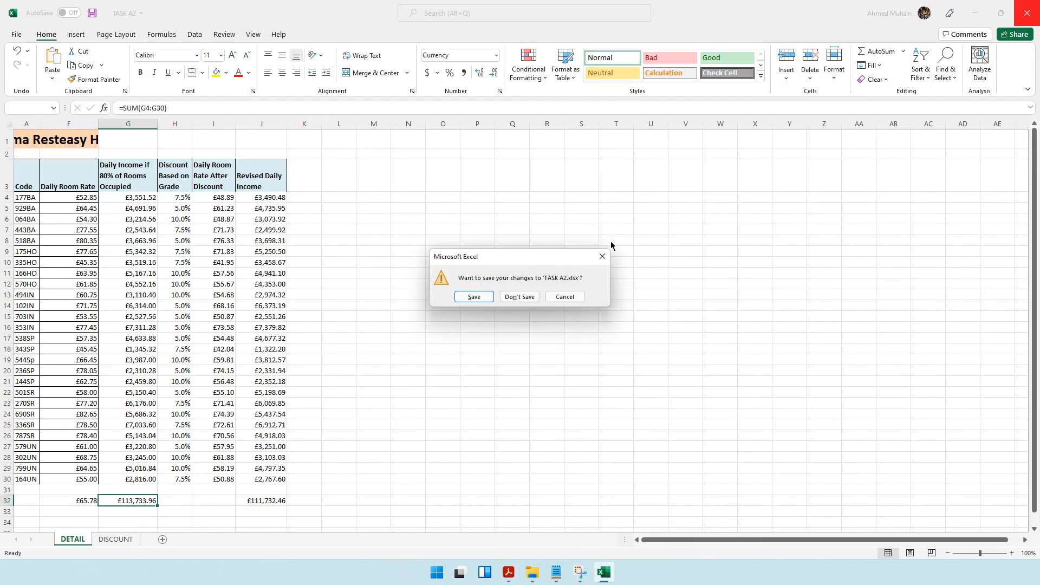
click(508, 297)
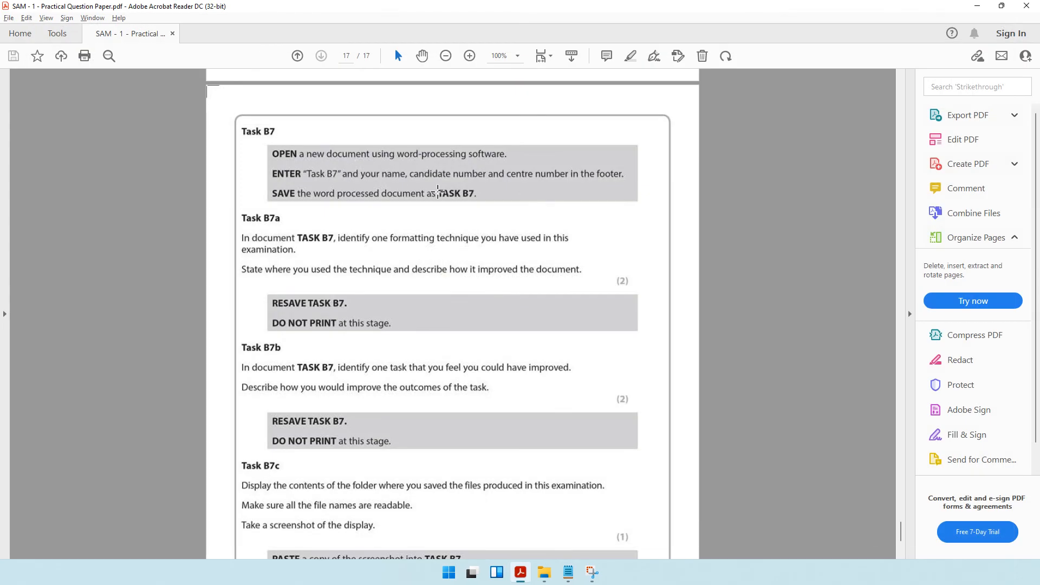
Create a new Word document named TASK B7 in the SAM 1 Practical Past Paper folder.
click(544, 573)
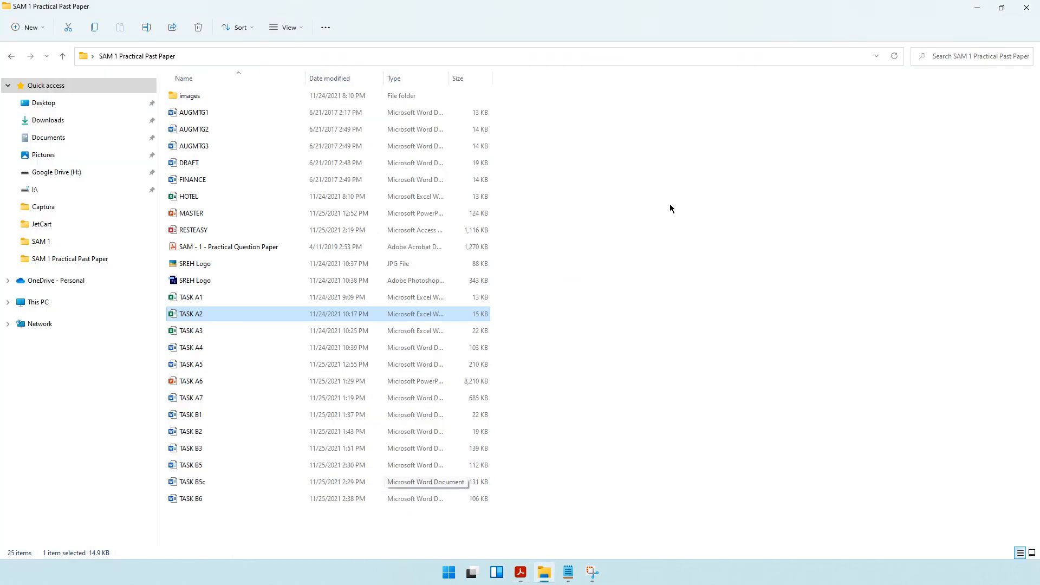
right_click(711, 331)
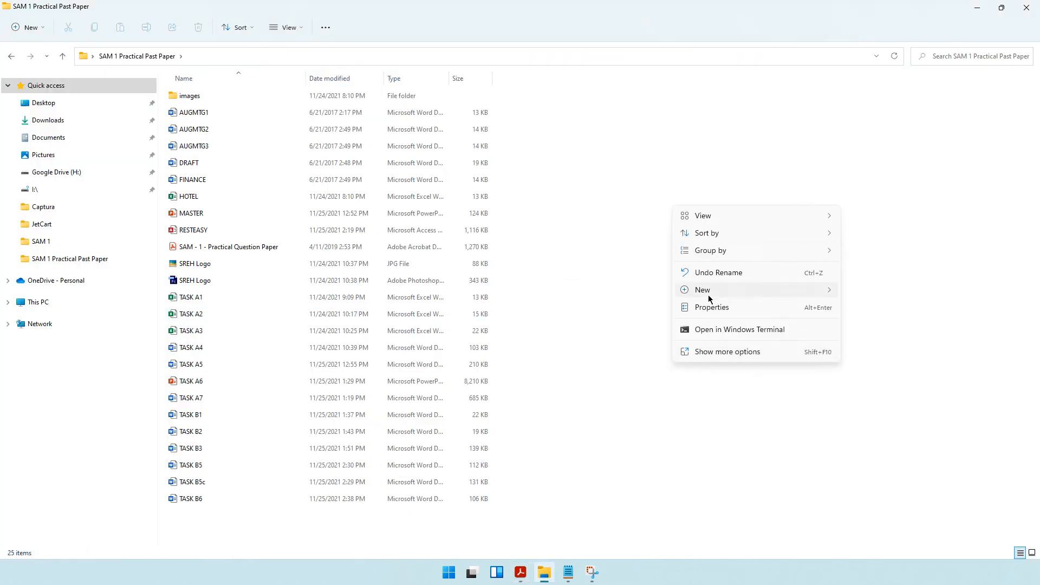
mouse_move(710, 291)
click(863, 99)
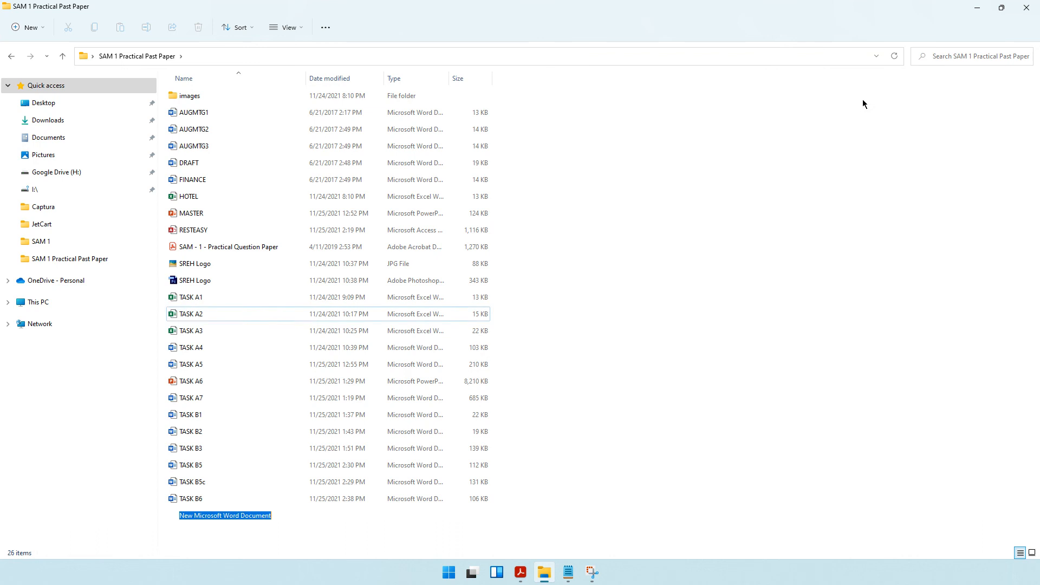
text(TASK B7)
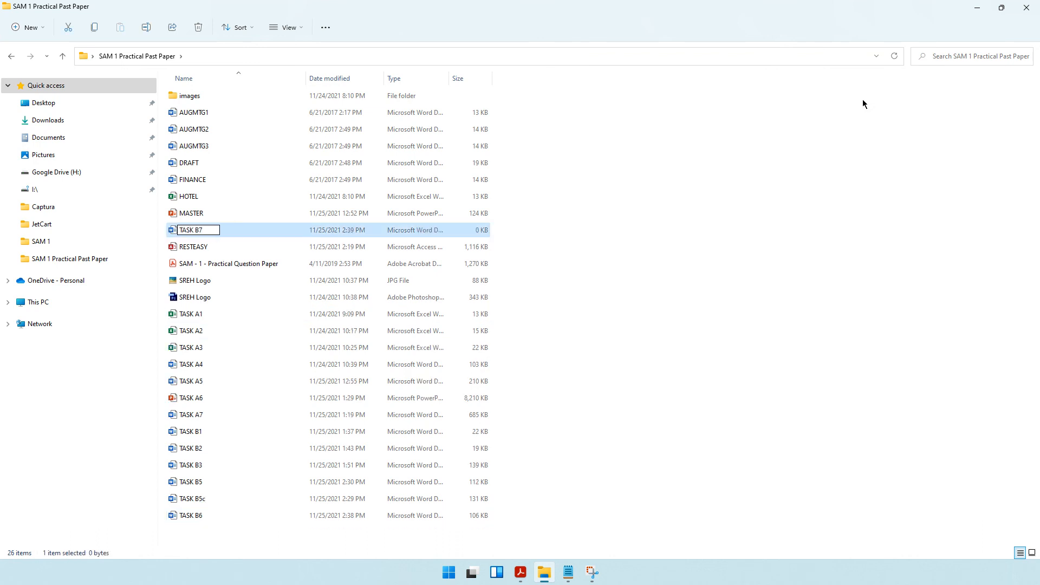
key(Return)
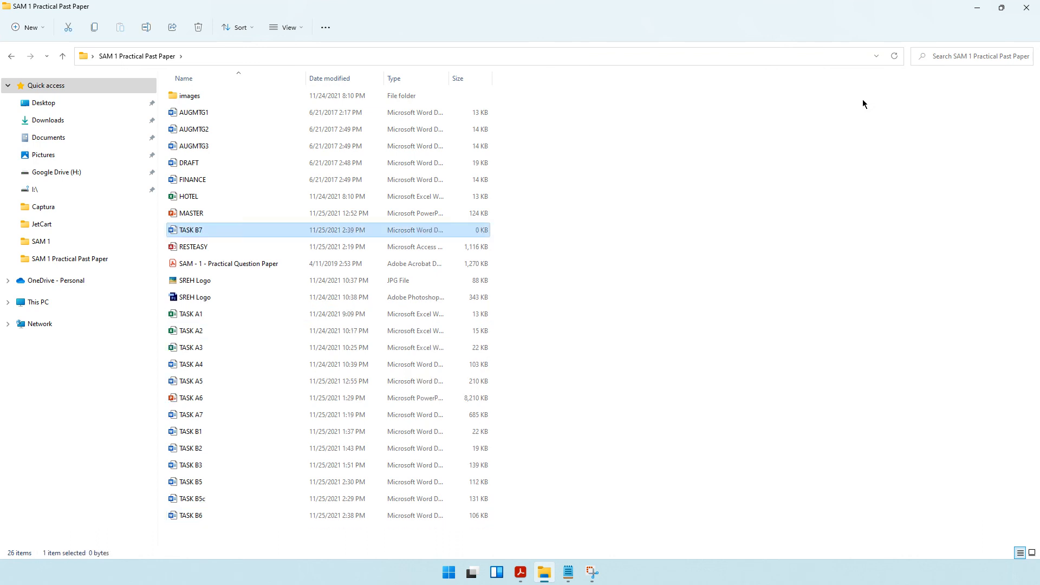
Open the TASK B7 document and enter "Task B7", the candidate's name, candidate number and centre number in the footer.
key(Return)
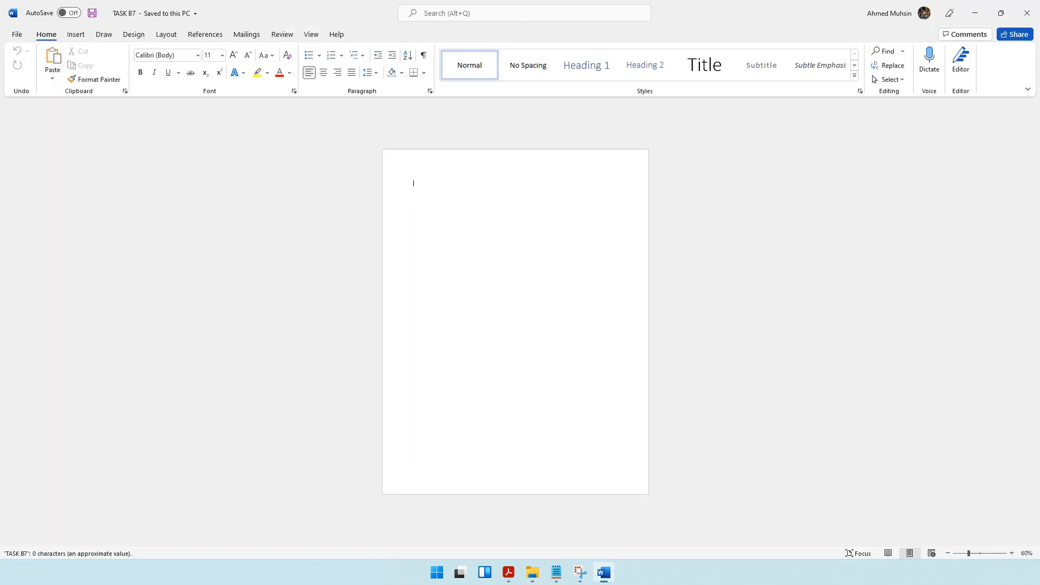
double_click(466, 472)
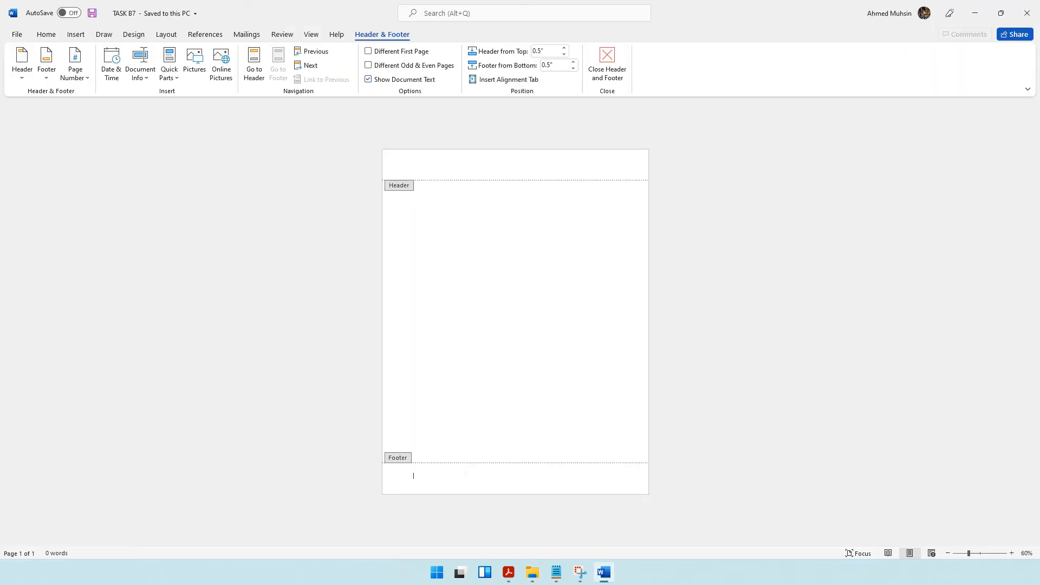
text(Task B7 Ahmed 1234 1234)
click(612, 66)
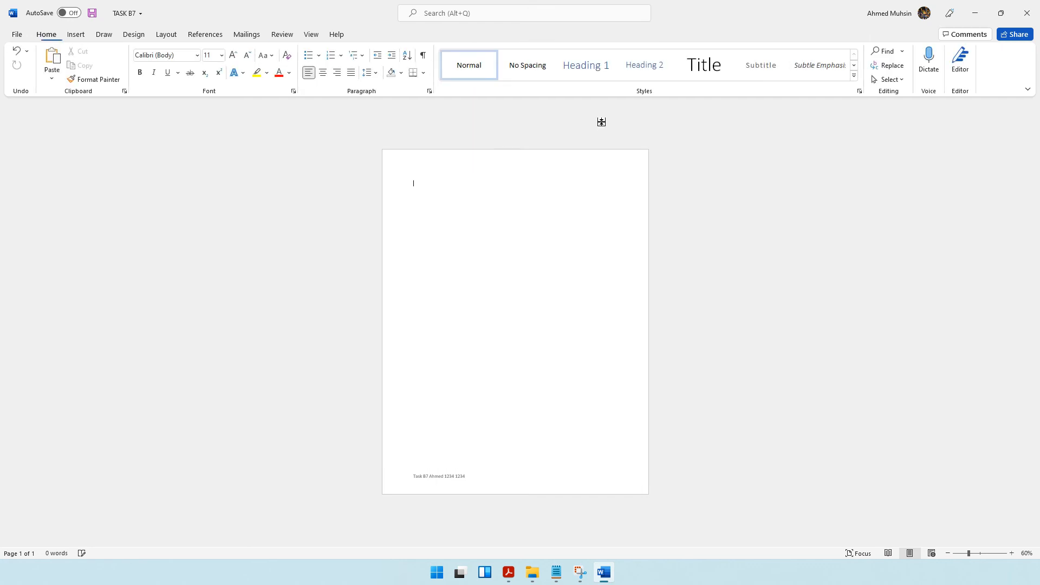
Read the Task B7a instructions in the question paper at 150% zoom, and return to the TASK B7 document.
click(508, 572)
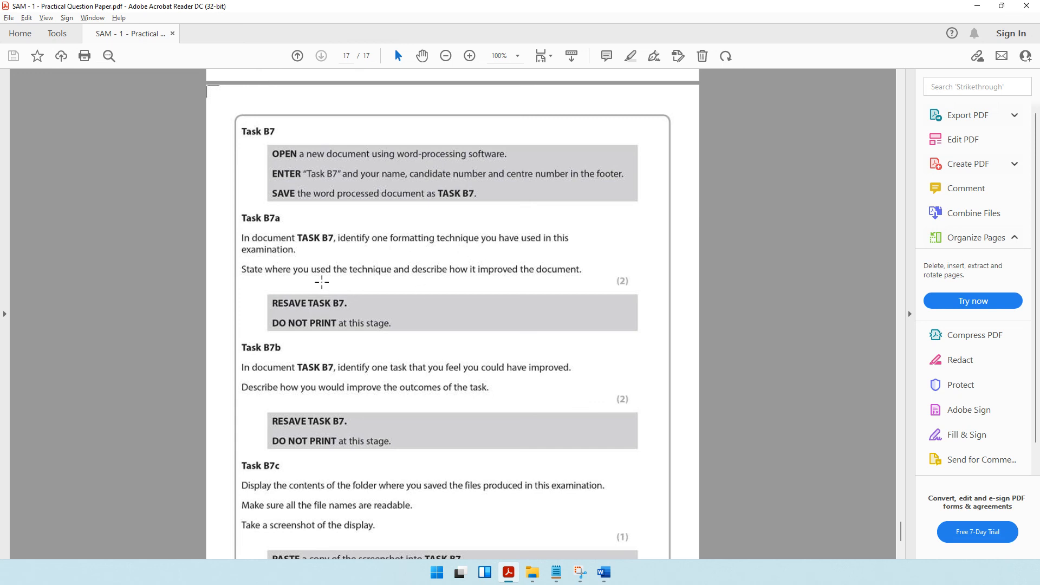
click(469, 56)
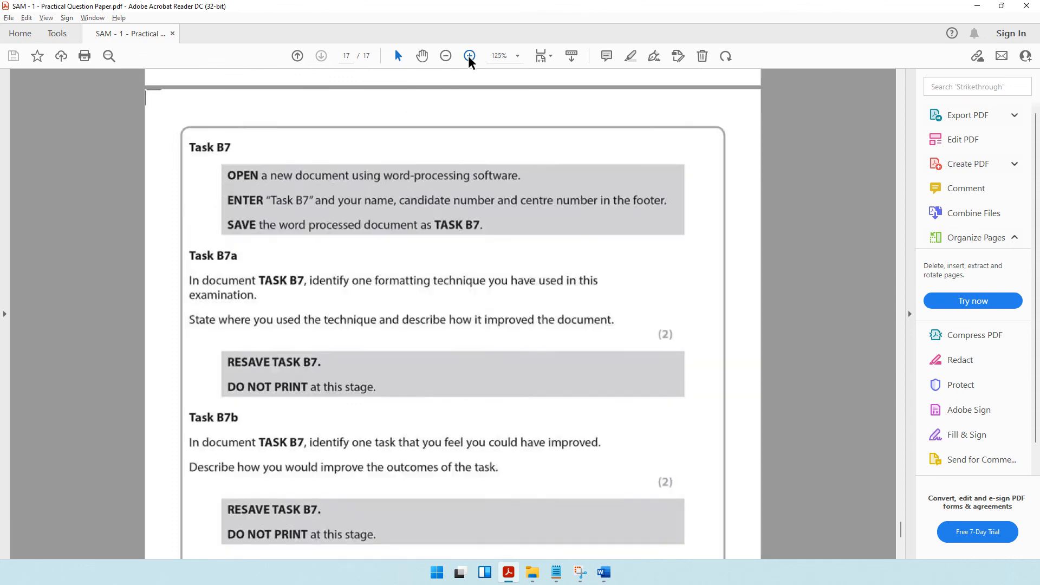
click(469, 57)
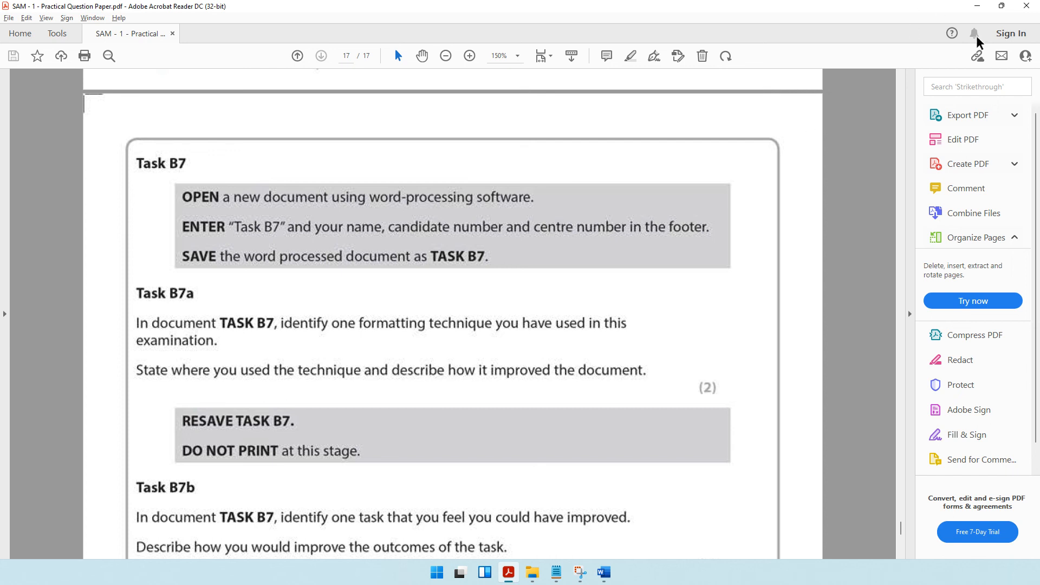
click(976, 5)
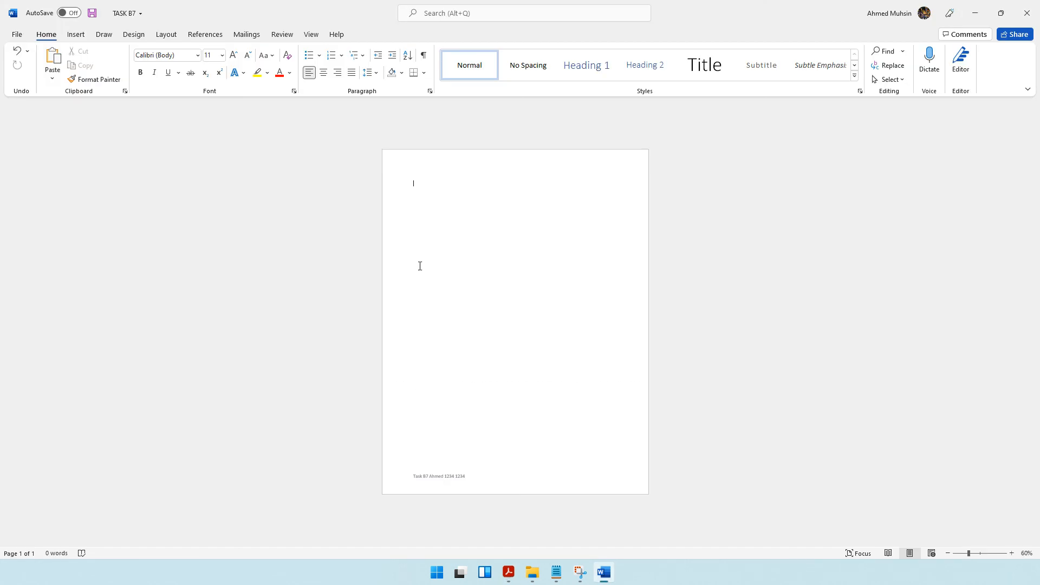
Start the Task B7a answer in the document body with the list marker "i)".
click(1011, 553)
click(1011, 553)
click(1011, 554)
click(1011, 553)
click(1012, 553)
click(1012, 553)
click(1011, 553)
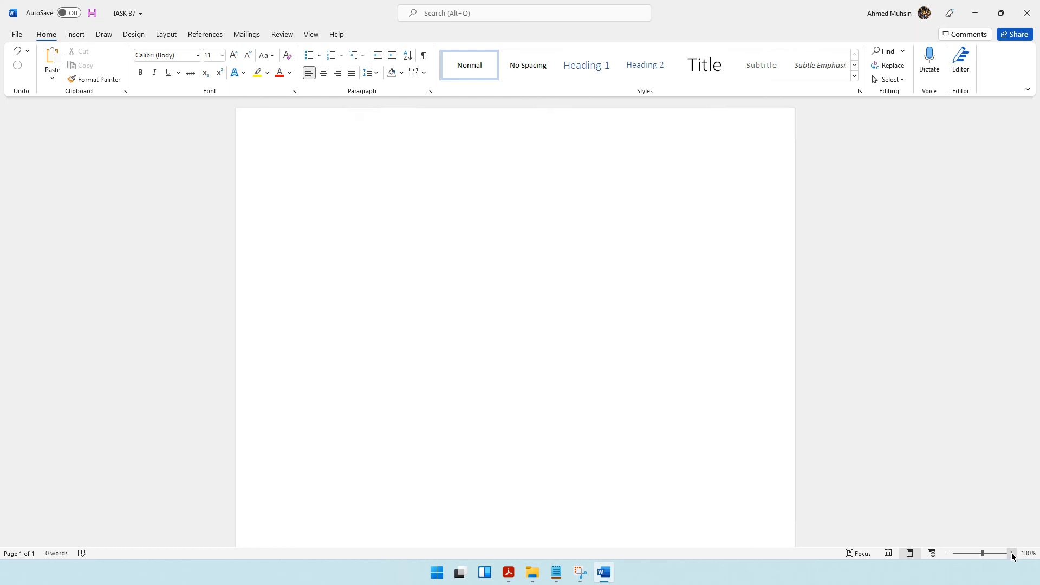
click(1011, 553)
click(1012, 553)
click(1011, 553)
scroll(258, 197, up, 1)
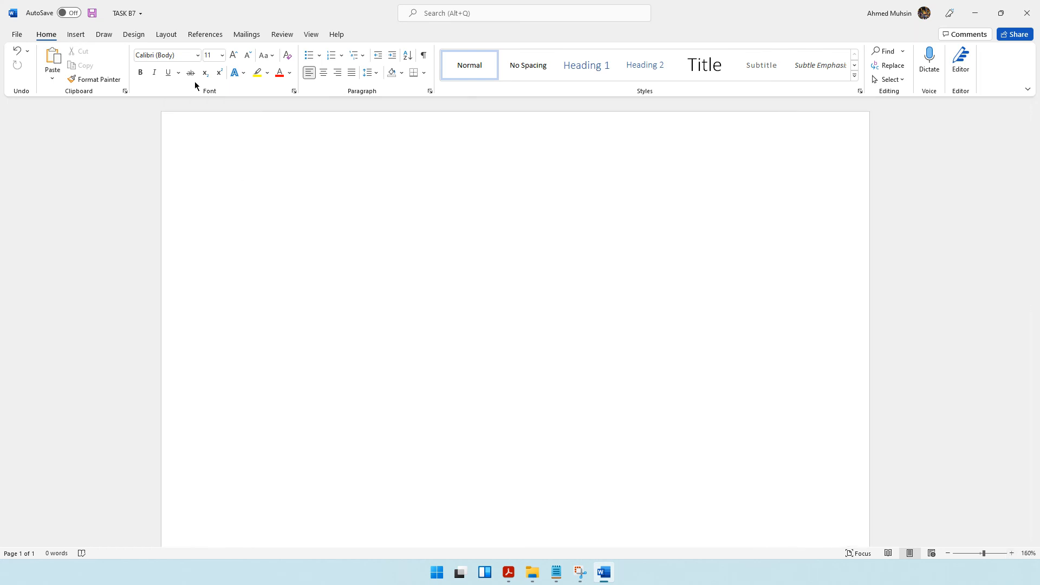
click(309, 56)
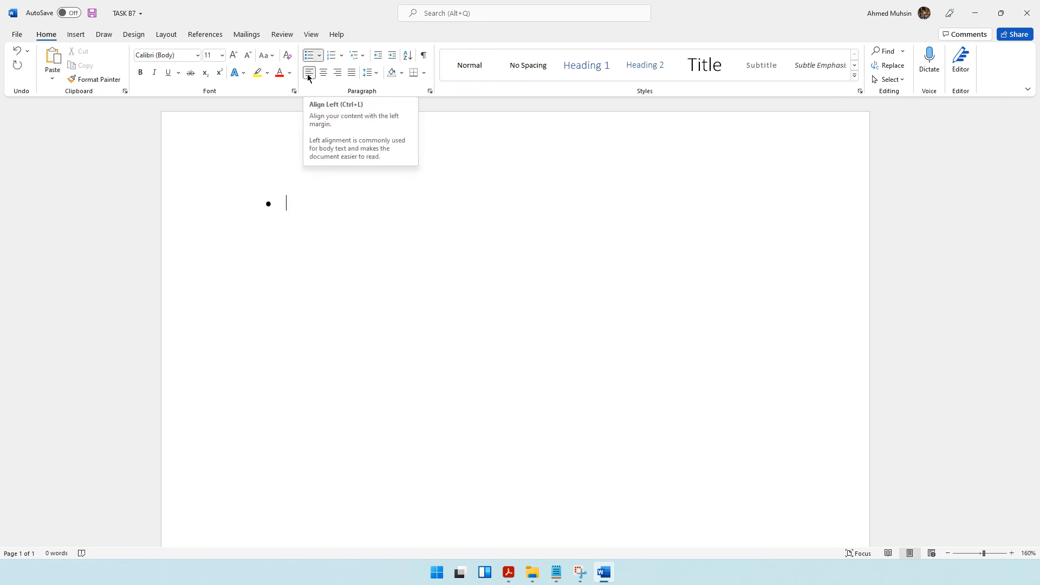
key(BackSpace)
text(i))
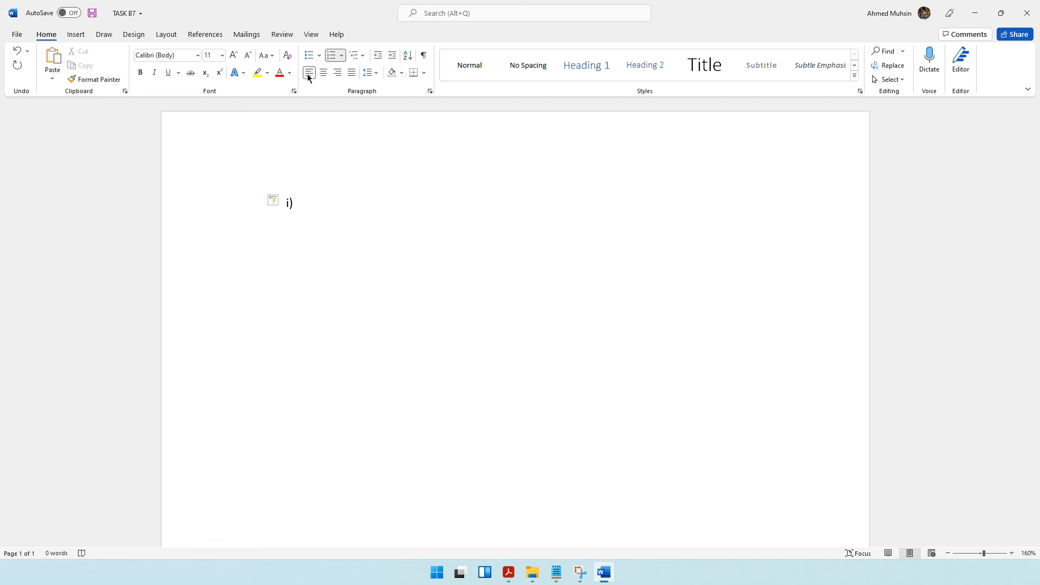
Write the first sentence of answer i): "For the company name I always used the font 'Microsoft Sans Seriff'.".
text(For the company name I alw)
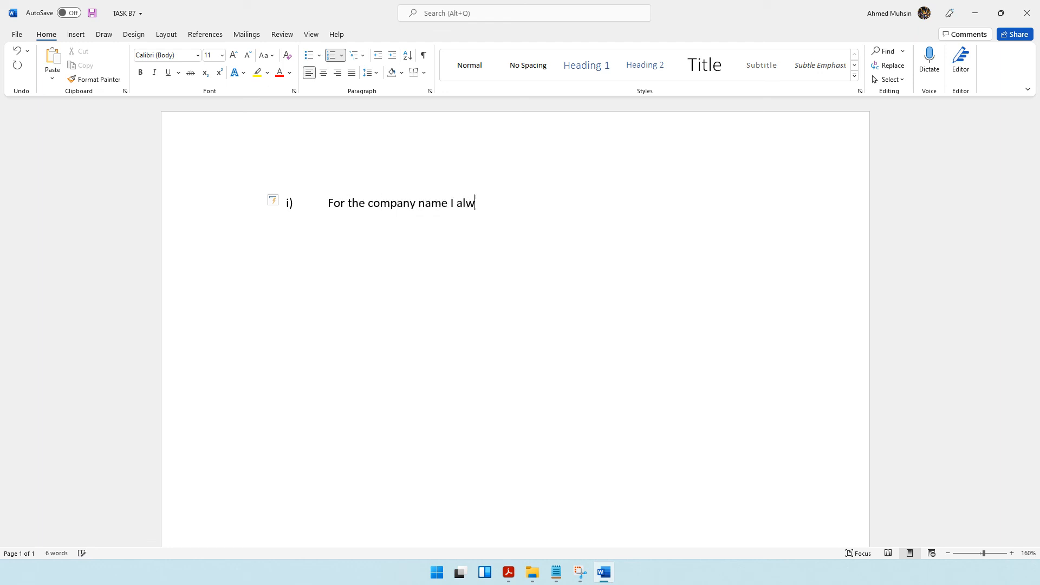
text(ays)
text(d the font)
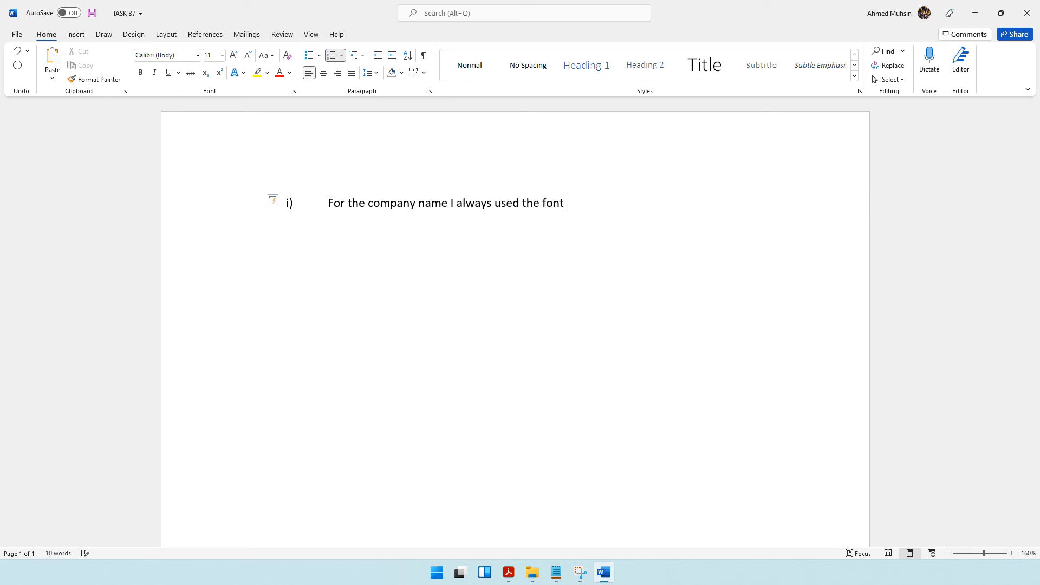
text( 'Microsoft Sans S)
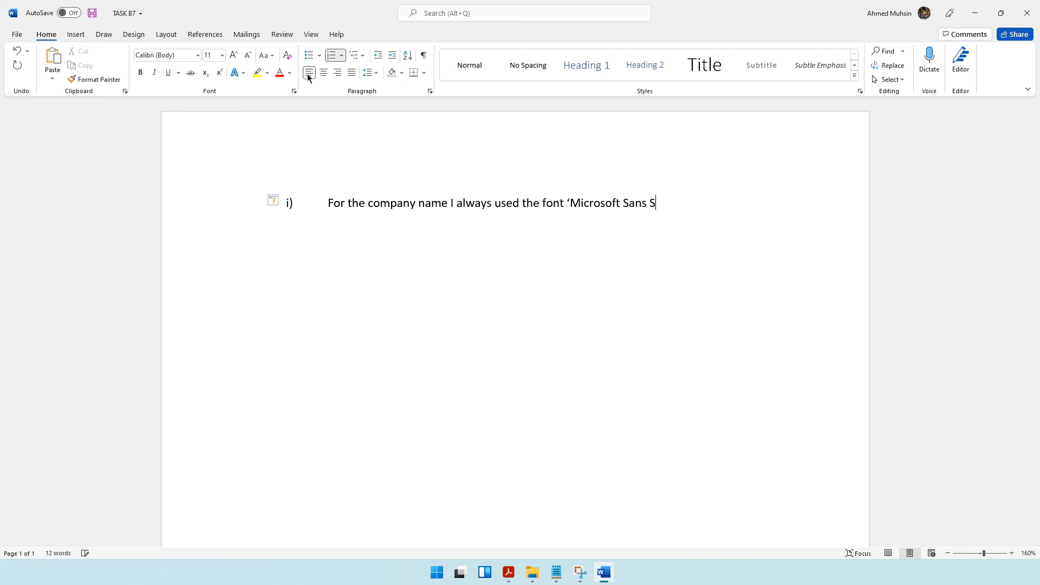
text(eriff')
key(BackSpace)
text(in)
key(BackSpace)
key(BackSpace)
key(BackSpace)
text(.)
key(Return)
key(BackSpace)
Add a second line to answer i) reading "I used this formatting technique when ever I created company documents such the".
text(I )
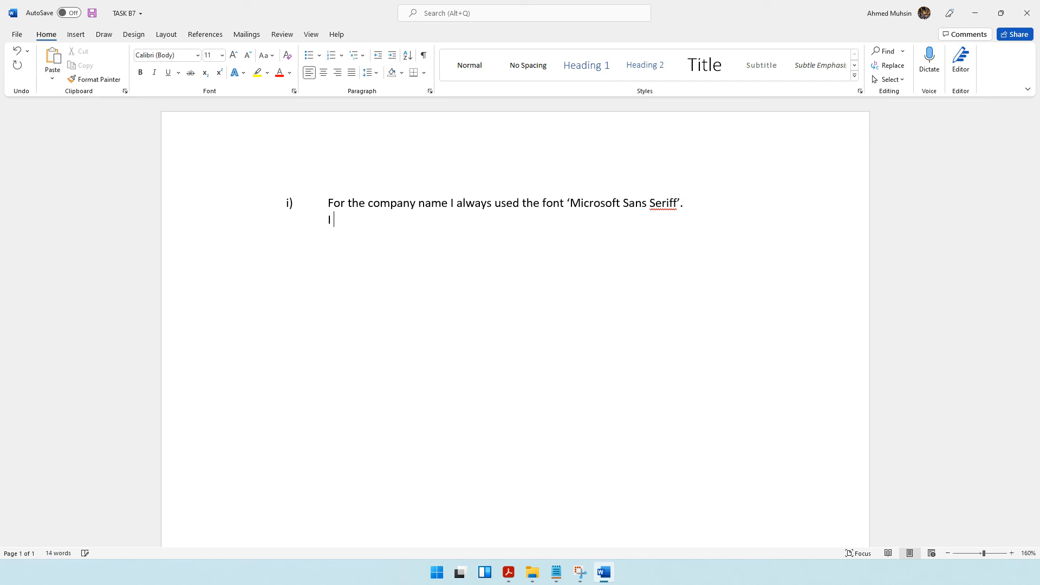
text(used this formatting techniq)
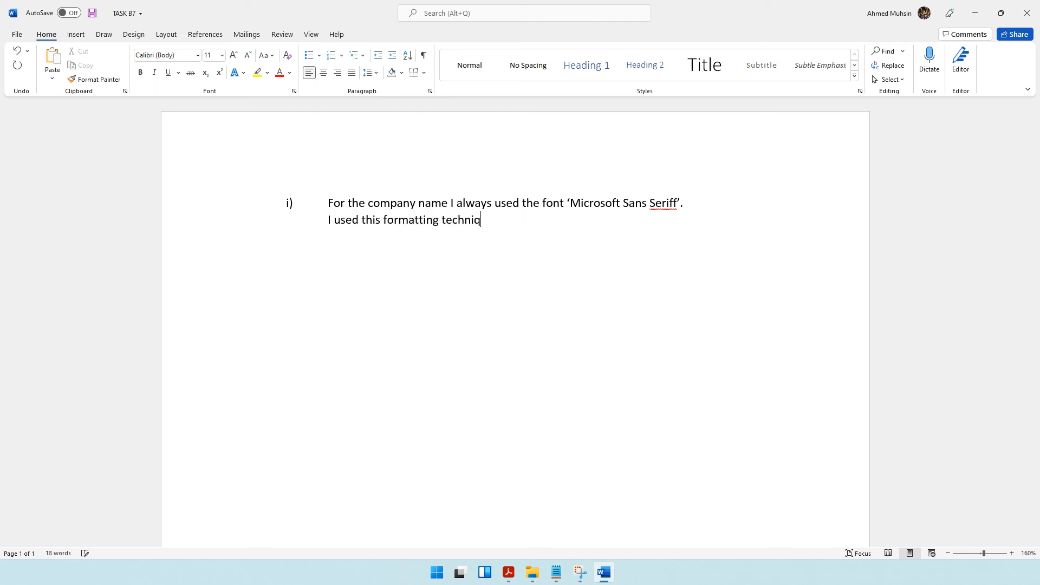
text(ue wh)
text(en ever)
text(i )
text( I creat)
text(ed comap)
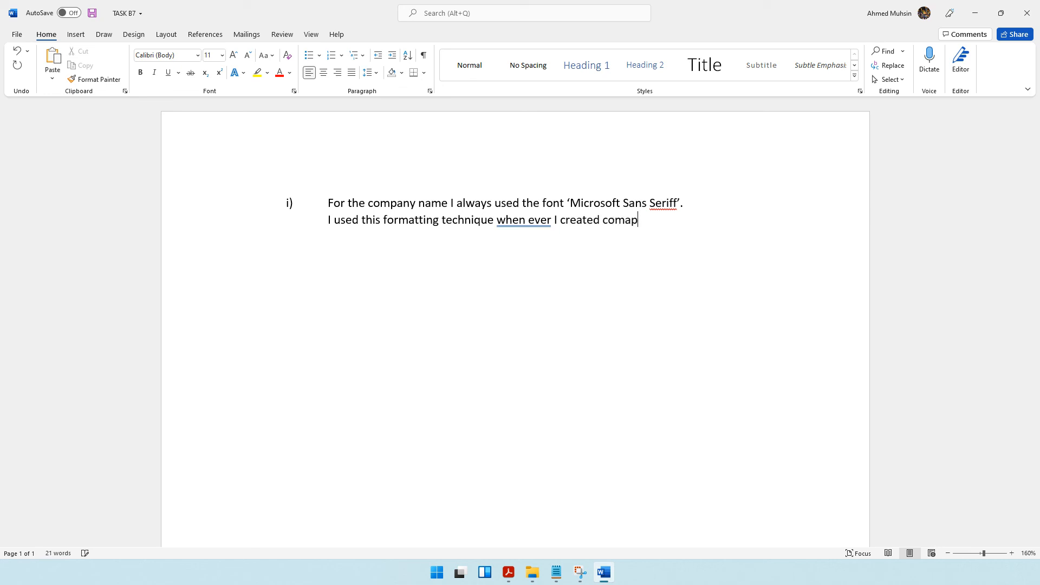
text(ny documents suchas)
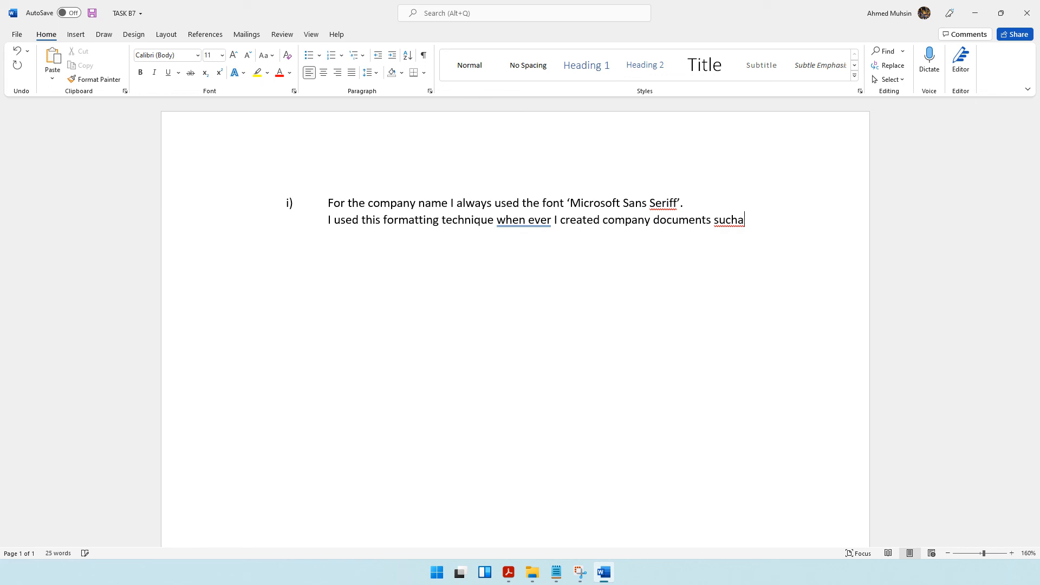
key(BackSpace)
text(the)
Replace "company name" with "title of documents" in the first sentence of answer i).
click(372, 204)
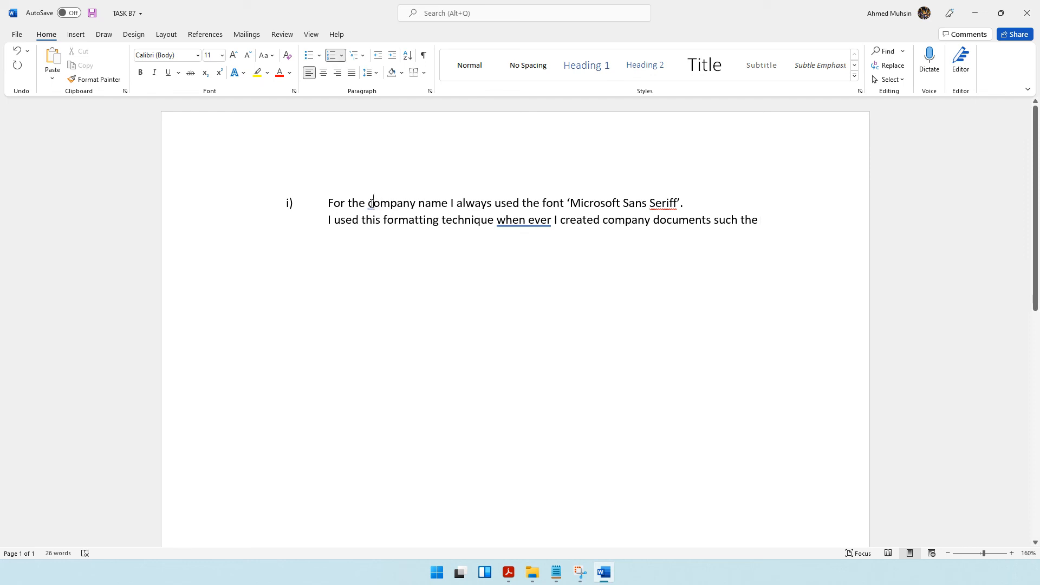
drag(369, 204, 436, 208)
key(BackSpace)
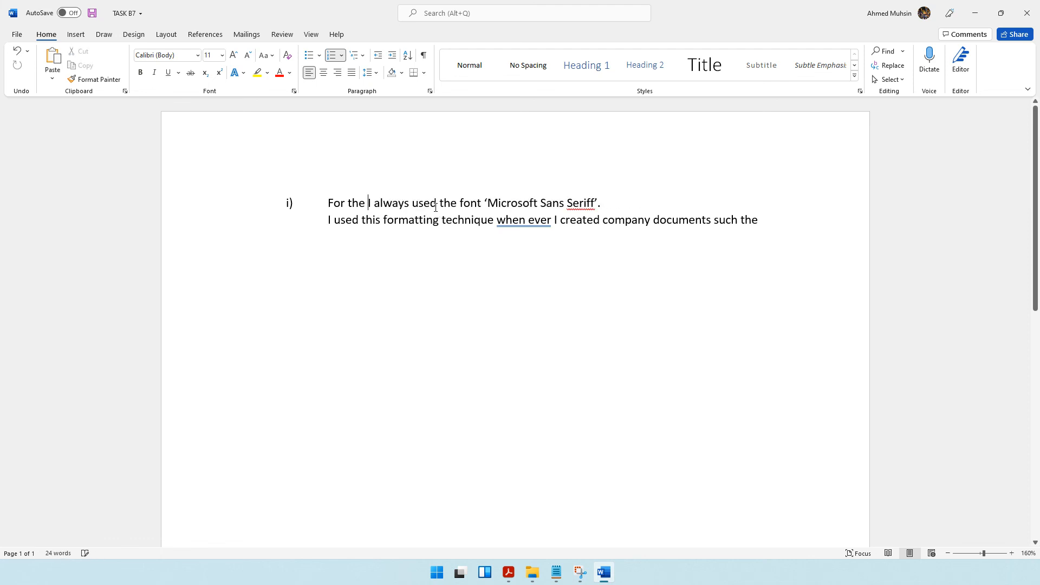
text(title of )
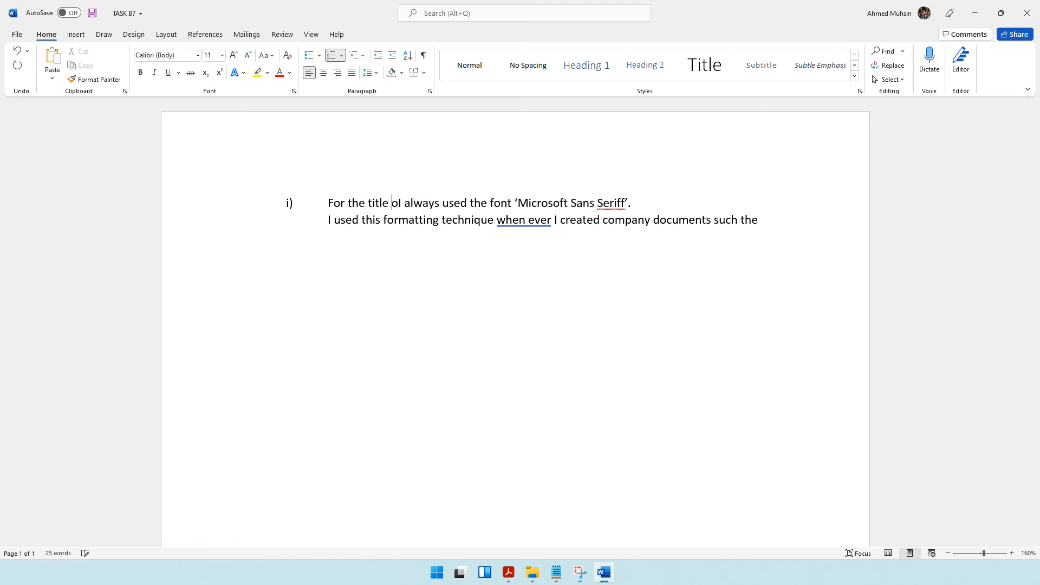
text(documents)
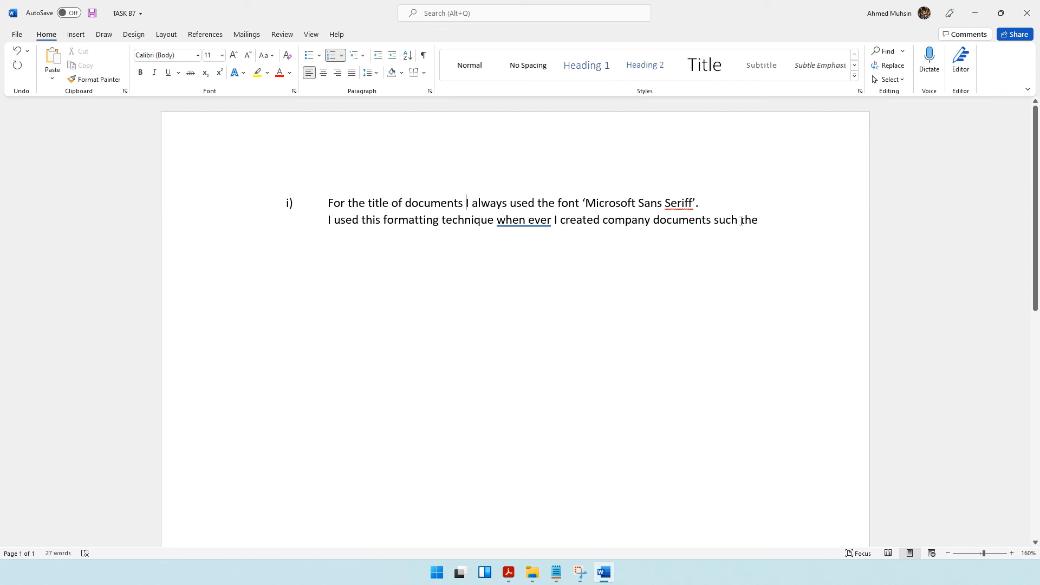
Replace "the" at the end of the second sentence with "as the report in database, the master slide".
drag(742, 221, 758, 221)
text(as the)
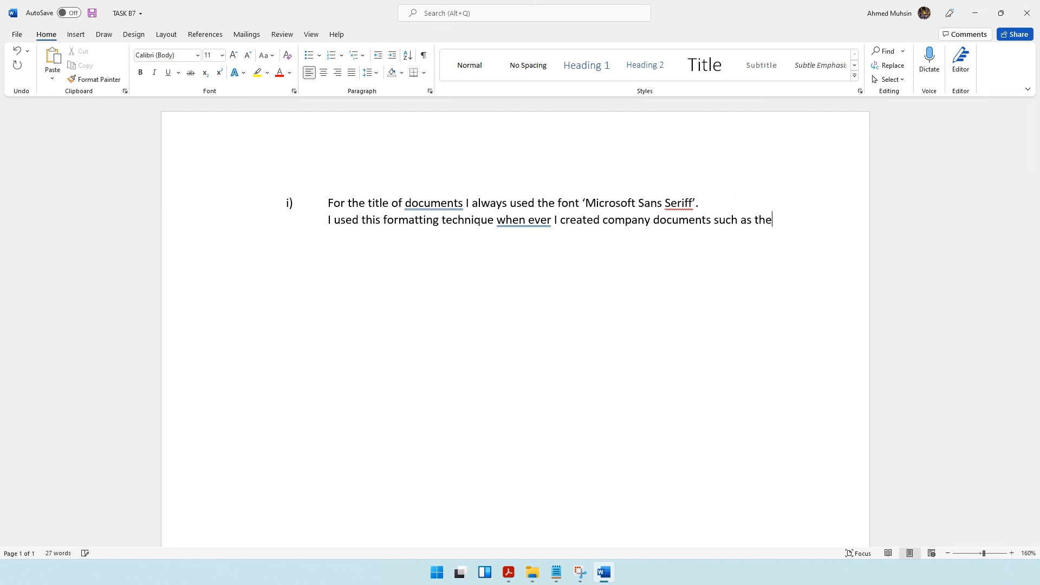
text( report in database, the master )
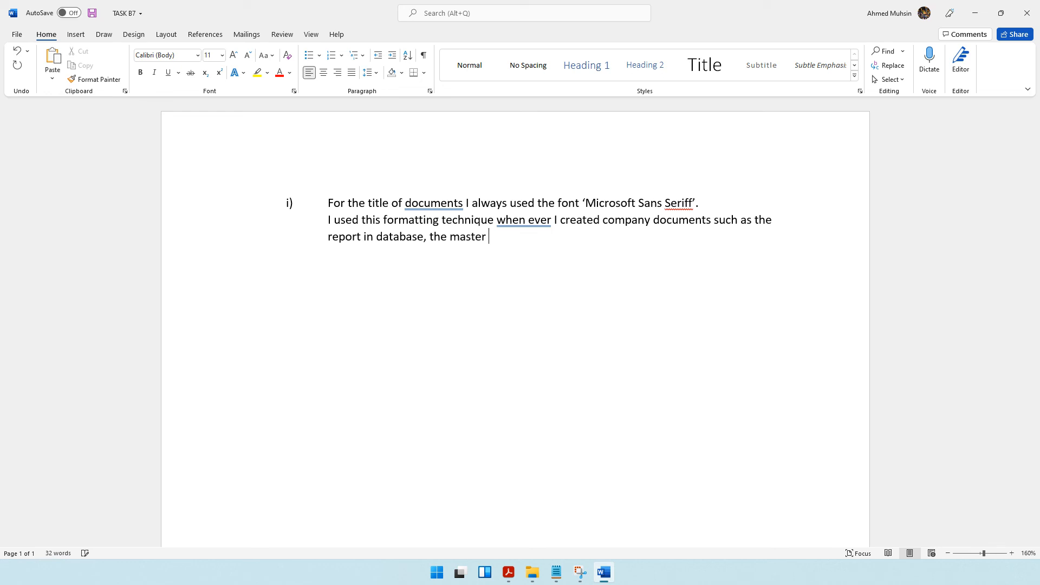
text(slide in pwoerp)
Finish the second sentence with "in powerpoint, the management report in Word.".
key(BackSpace)
key(BackSpace)
key(BackSpace)
key(BackSpace)
key(BackSpace)
text(owerpoint, the )
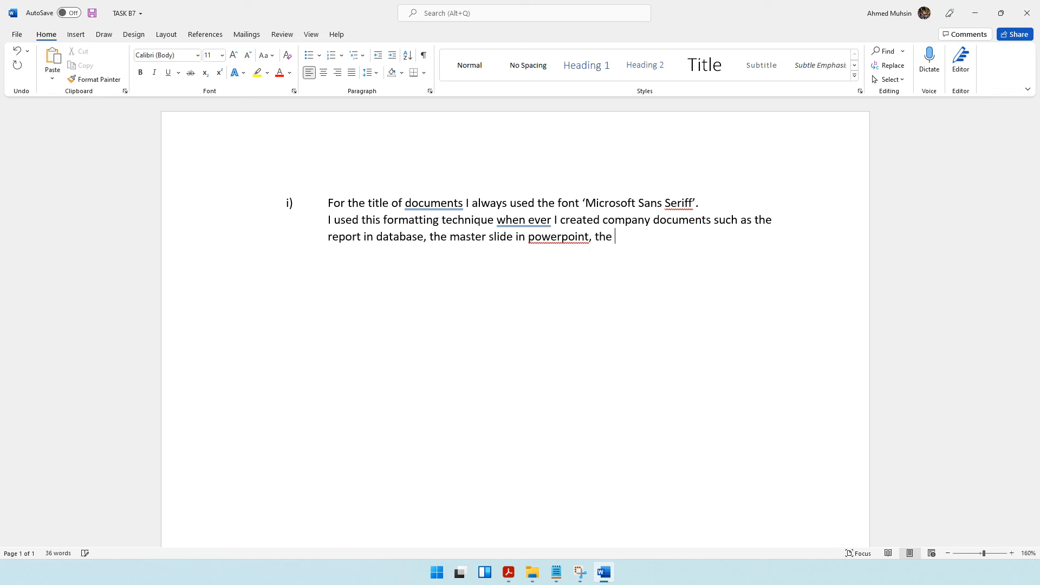
text(management report)
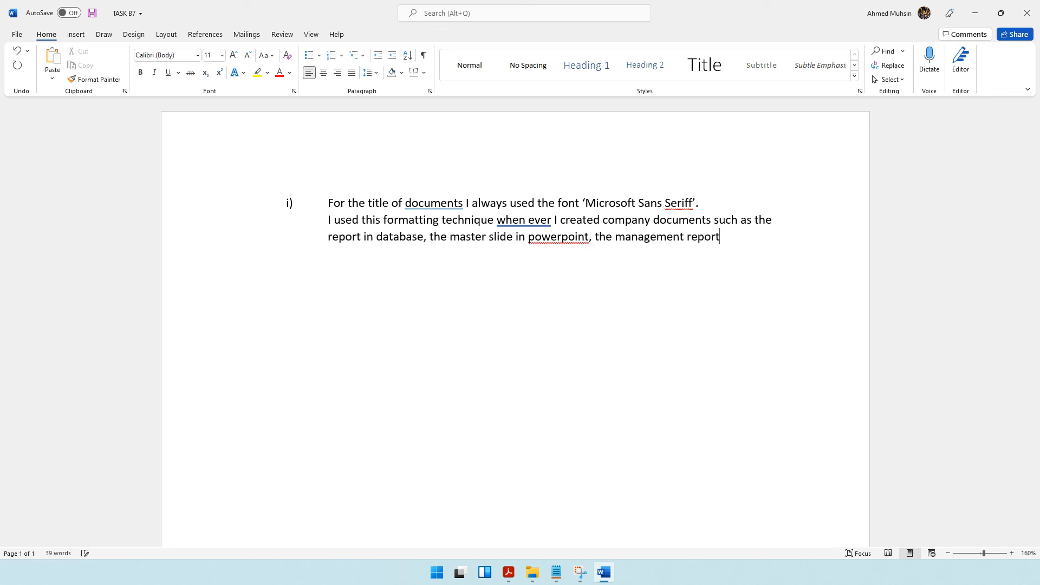
text( in Word.)
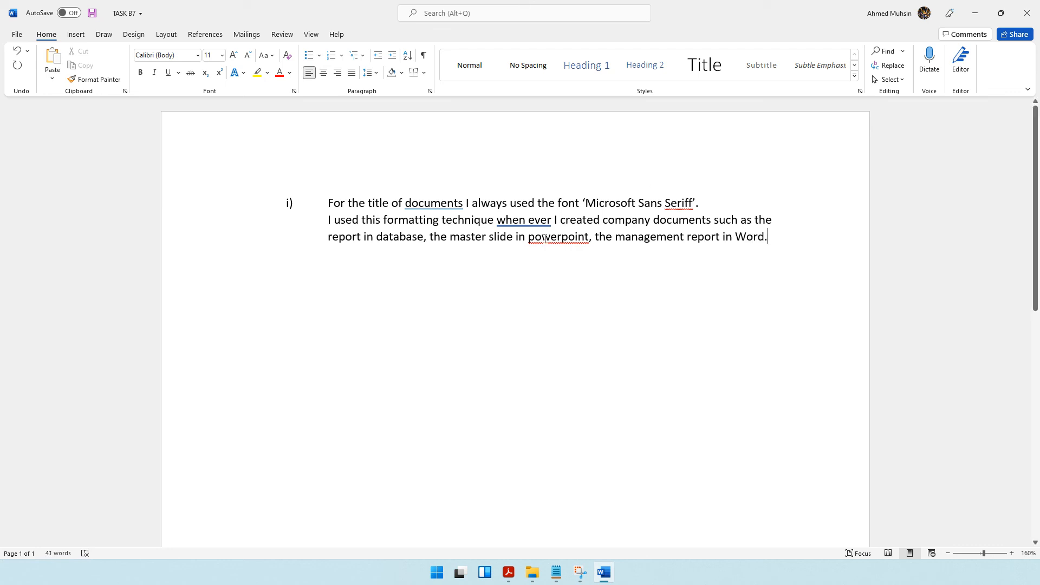
Capitalise the first letters of "Powerpoint" and "Management" in answer i), and add a line below the paragraph.
drag(530, 239, 535, 239)
text(P)
drag(620, 242, 615, 238)
text(M)
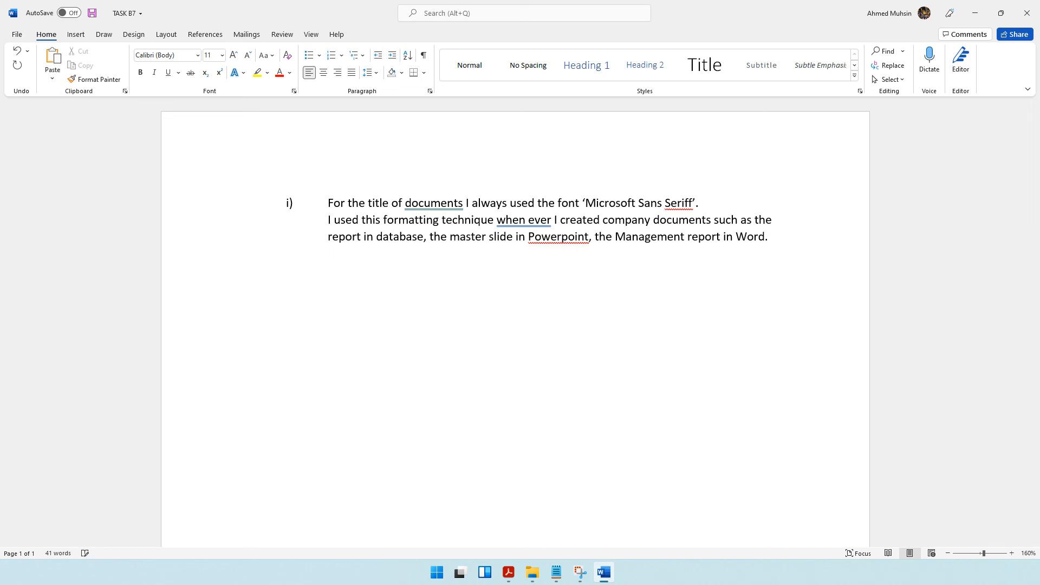
key(Return)
Check the Task B7a resave instruction in the question paper and save the TASK B7 document.
click(509, 572)
scroll(337, 404, down, 5)
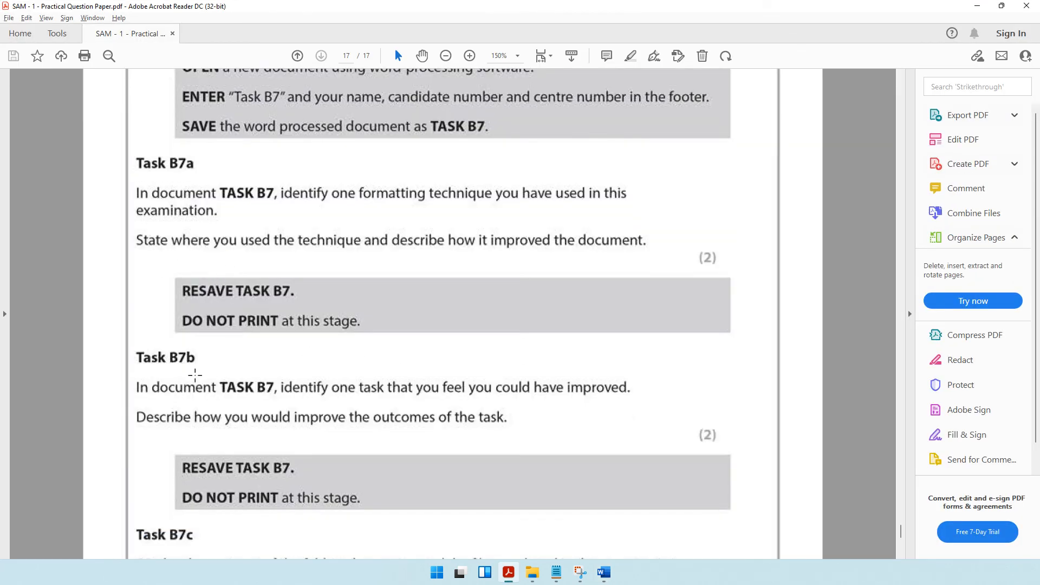
click(604, 572)
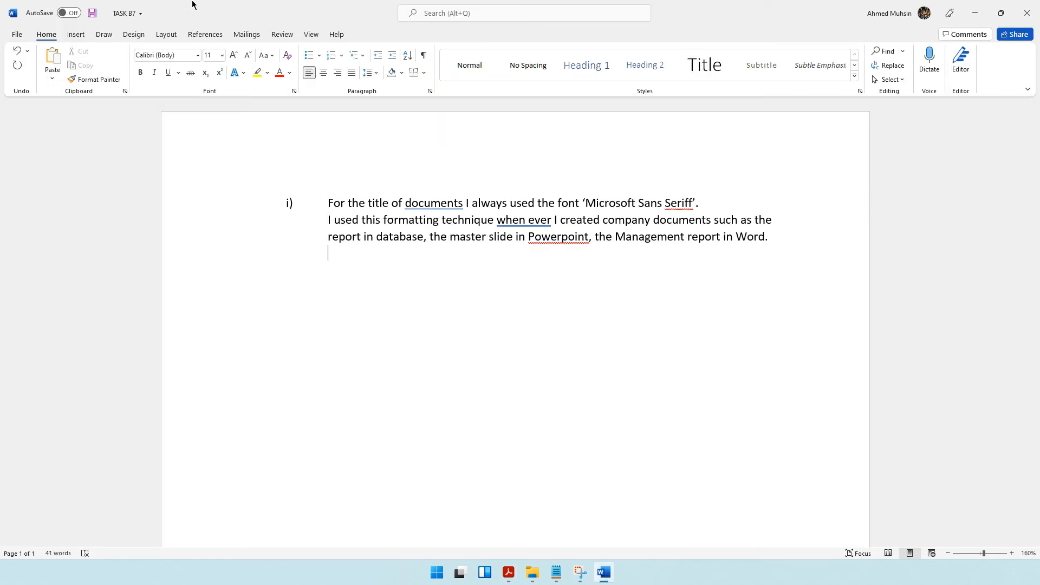
click(94, 15)
Read the Task B7b instructions in the question paper, and return to the TASK B7 document.
key(alt+Tab)
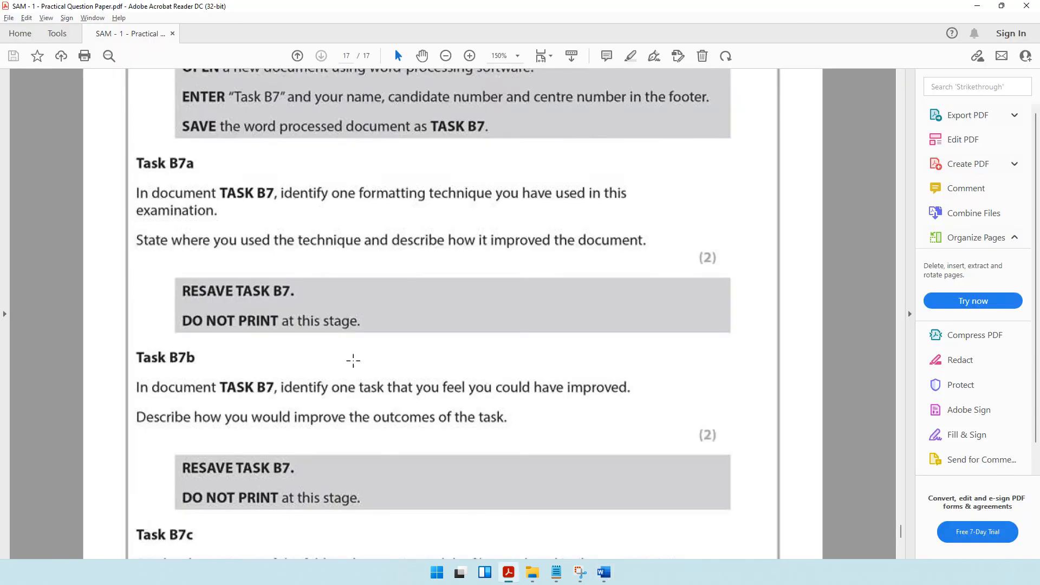
scroll(353, 360, down, 2)
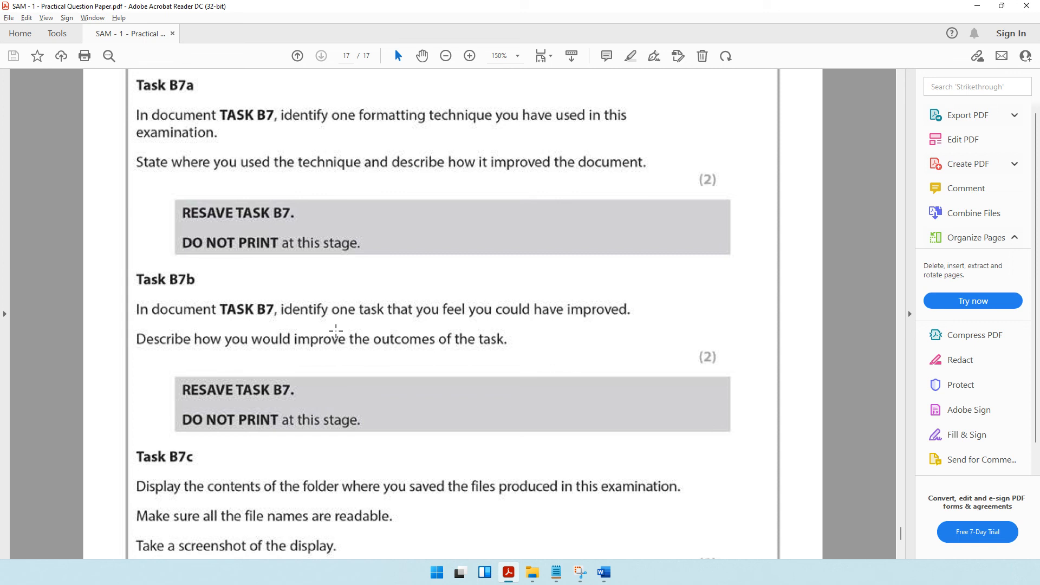
key(alt+Tab)
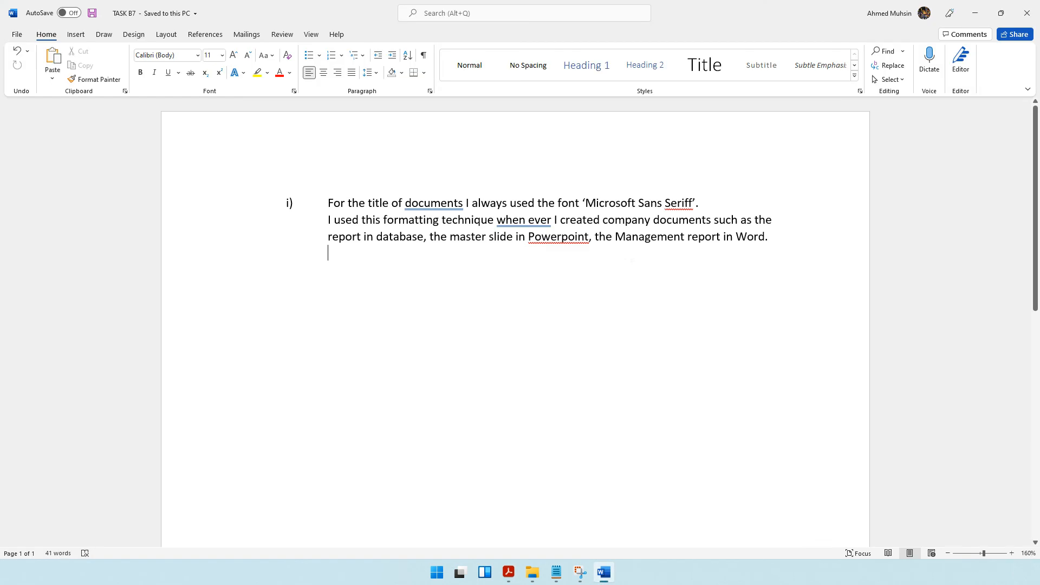
Start the Task B7b answer below with the marker "ii)", and switch to the SAM 1 Practical Past Paper folder in File Explorer.
key(Return)
text(ii)
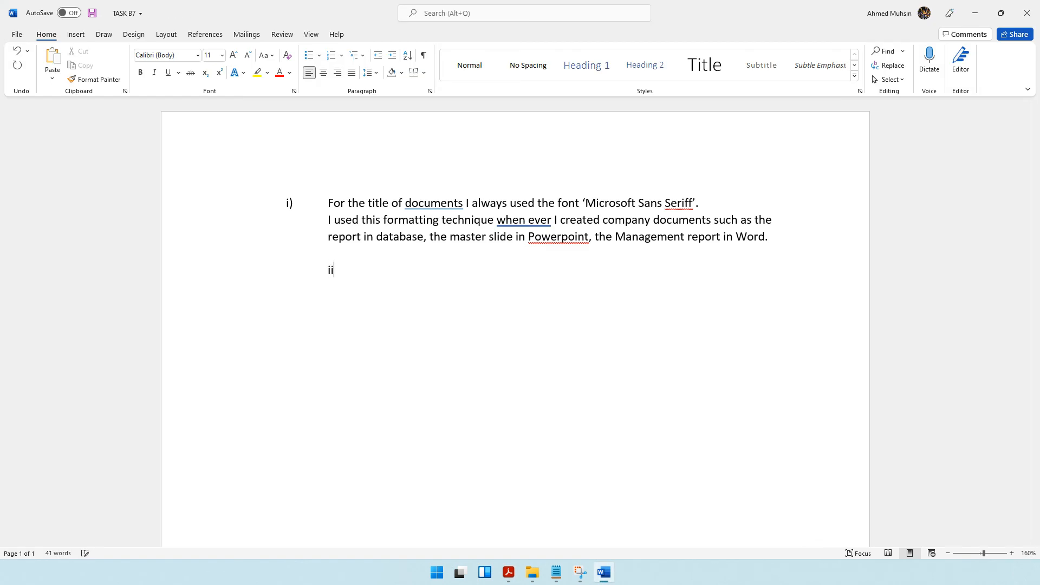
text())
key(Tab)
click(525, 578)
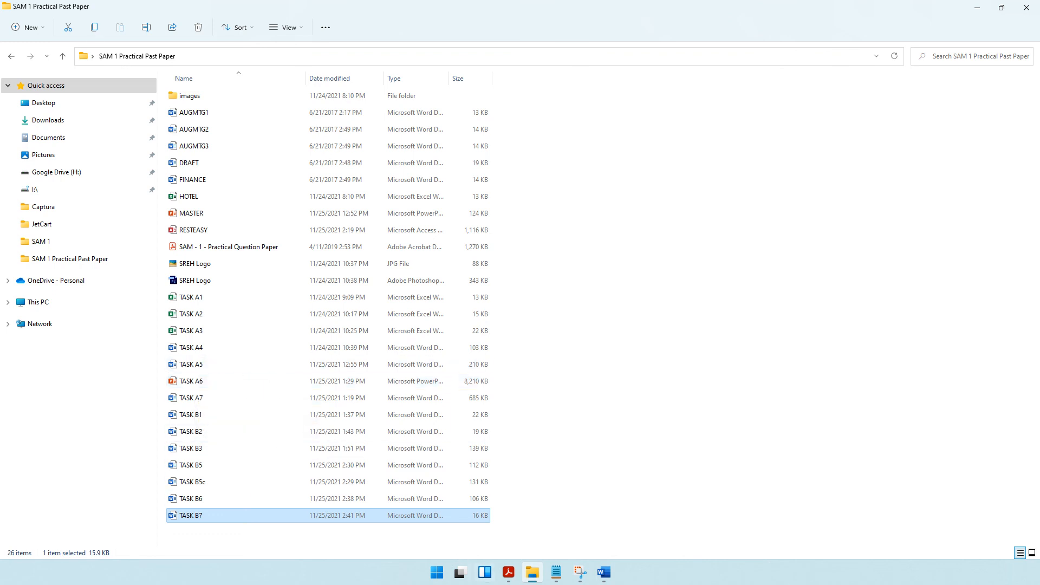
Review the Task B7 instructions in the question paper at 100% zoom, and return to the TASK B7 document.
click(508, 572)
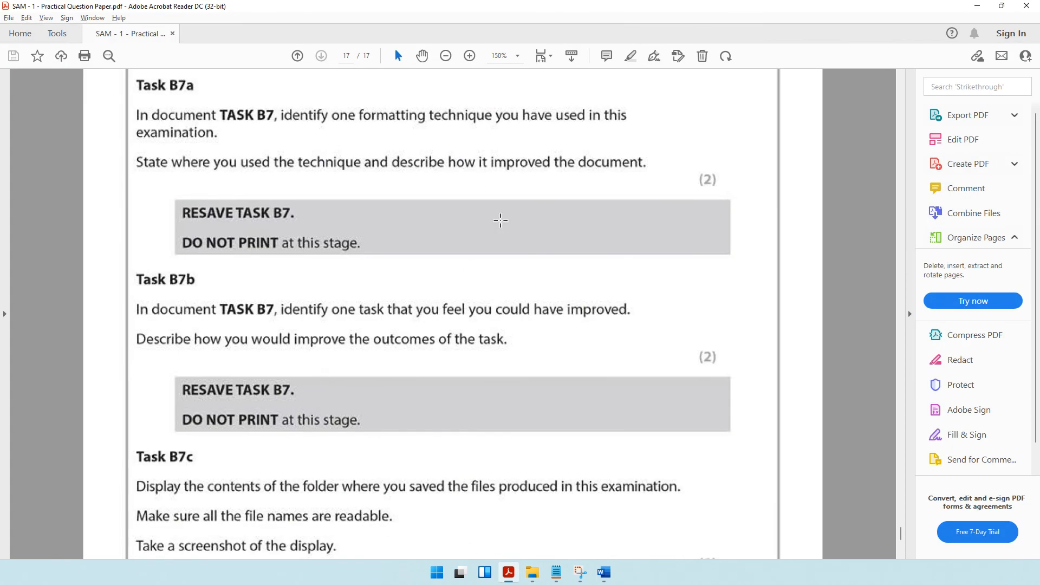
click(446, 56)
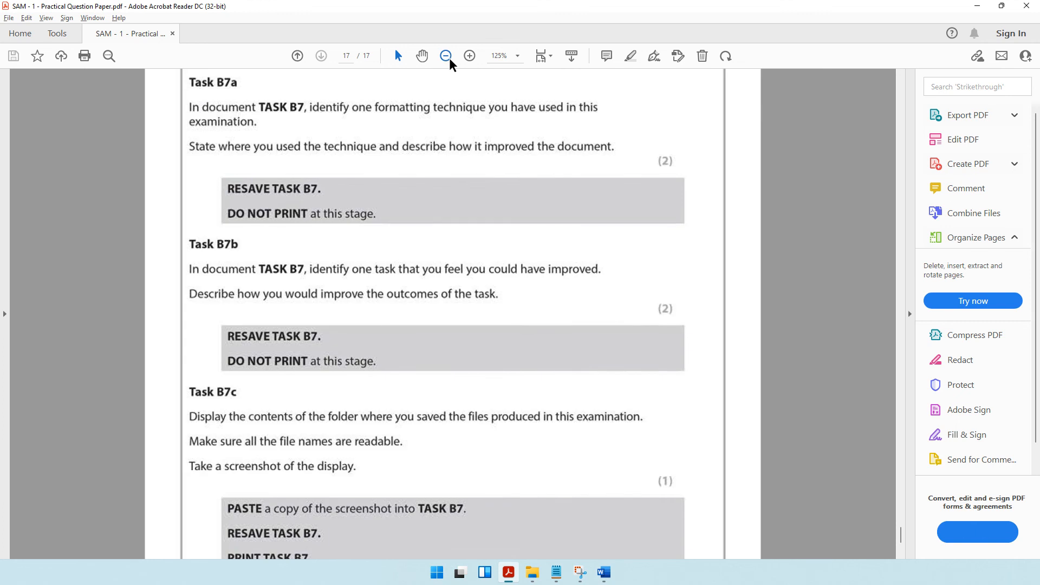
click(445, 56)
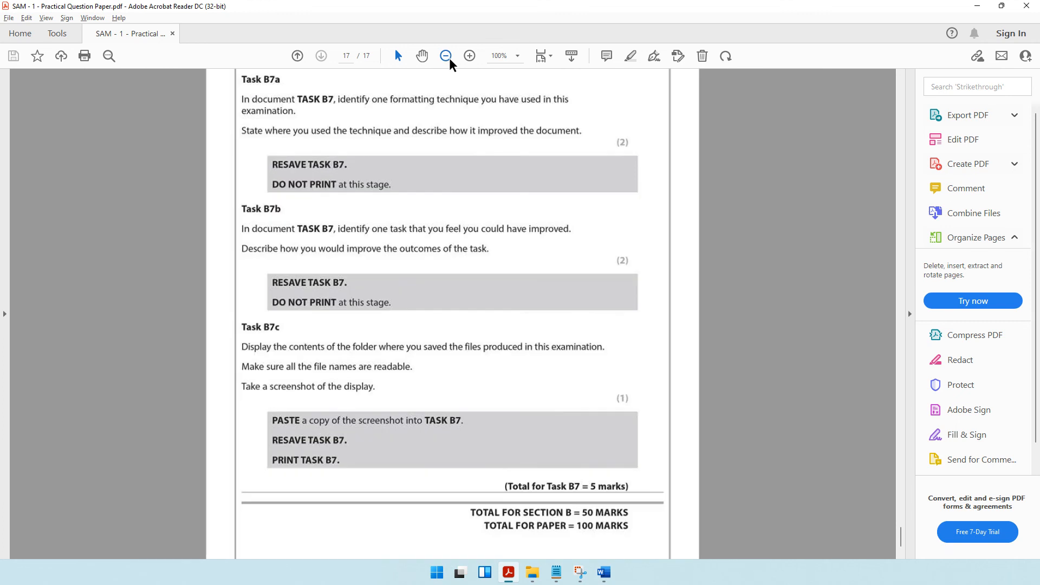
click(977, 6)
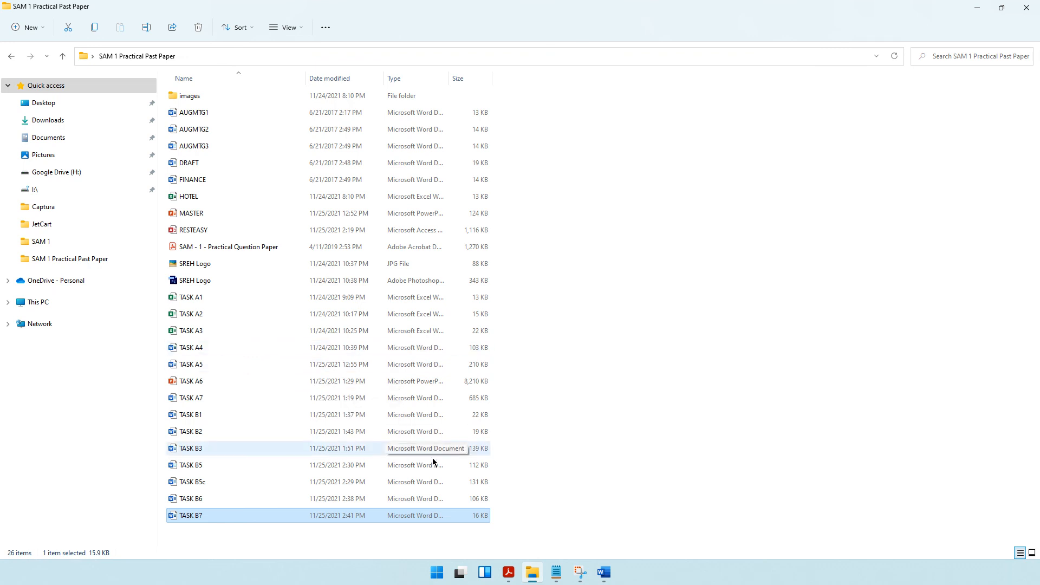
click(605, 573)
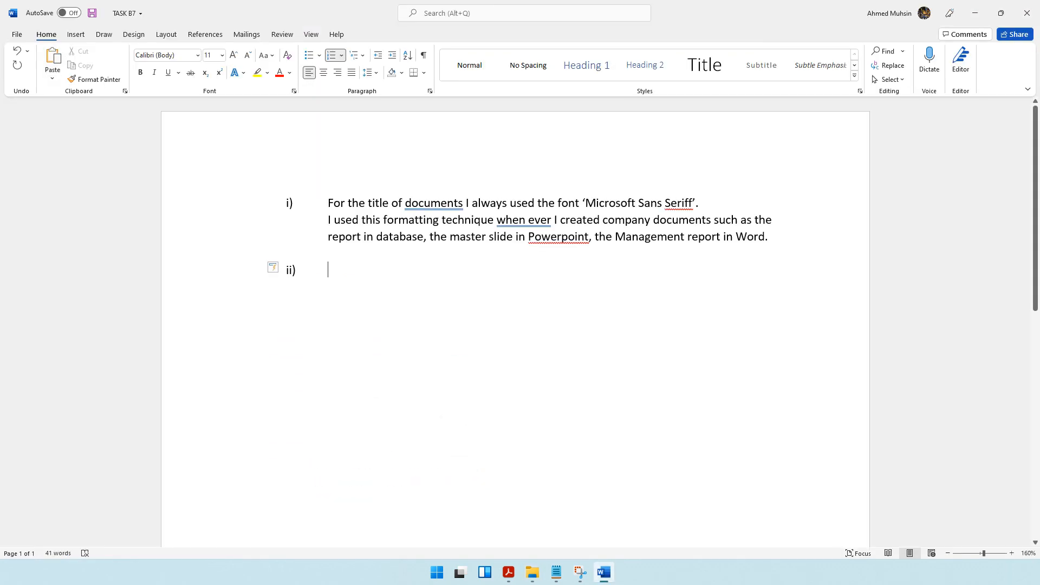
Begin answer ii) with "I feel I could have improved Task B6", checking the task number in the question paper.
text(I fee)
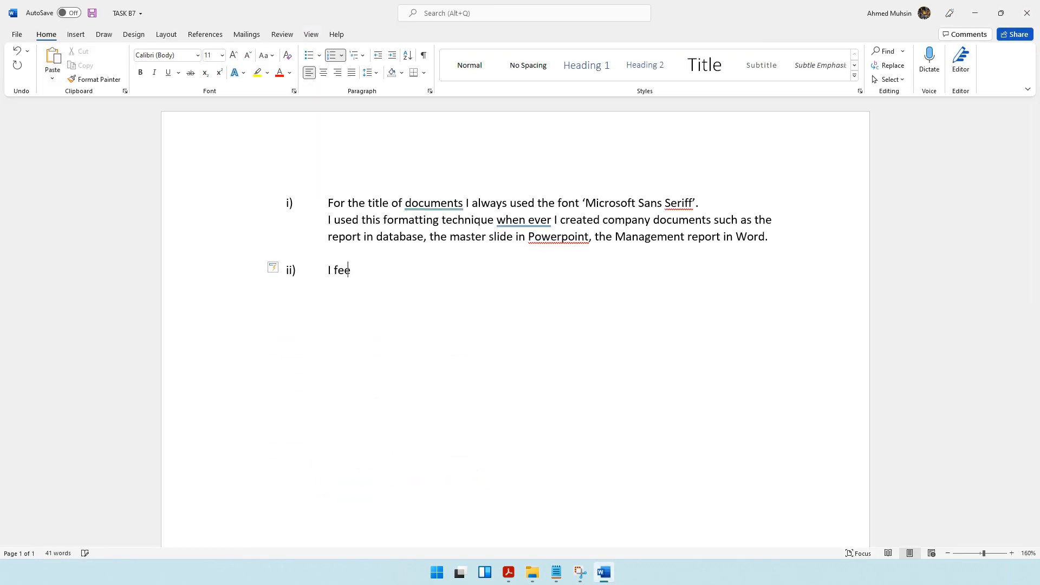
text(l I could have improved)
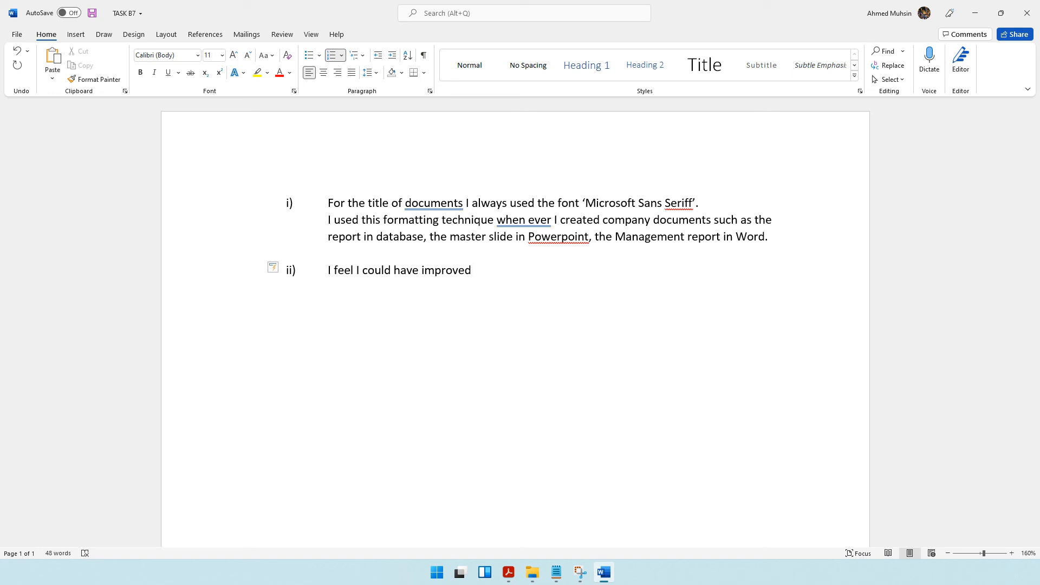
click(508, 572)
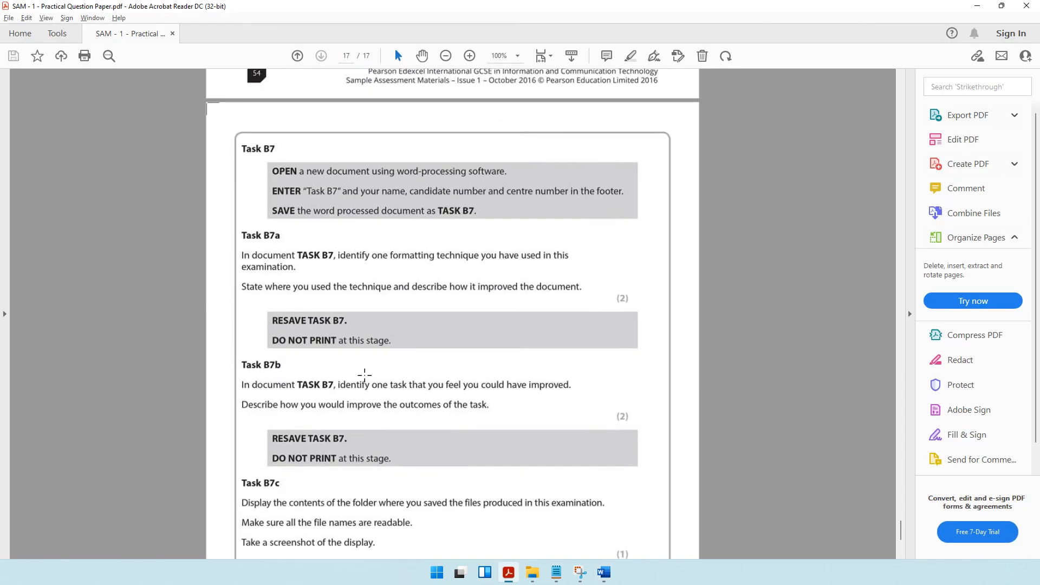
scroll(365, 375, up, 15)
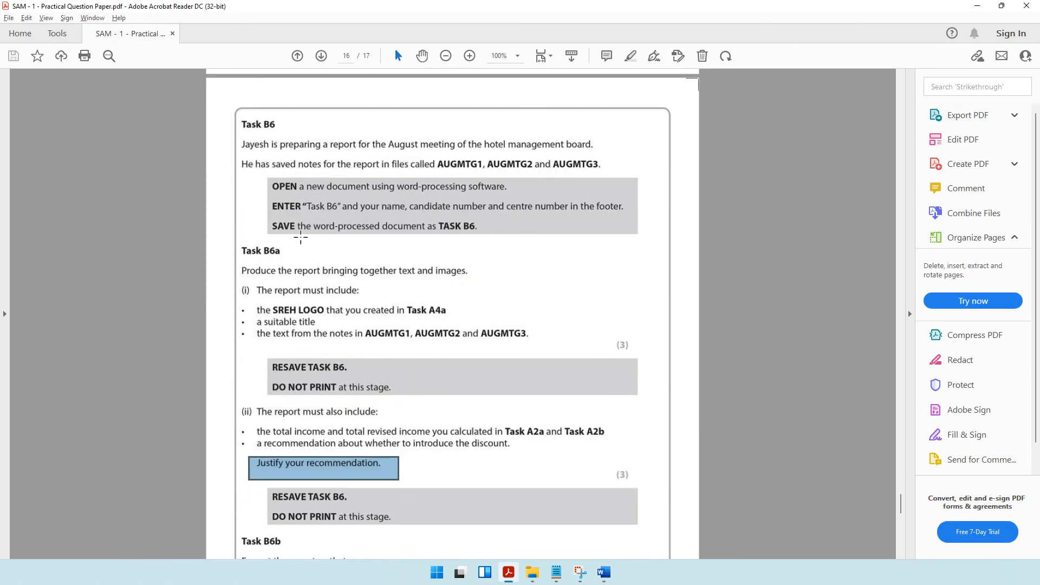
key(alt+Tab)
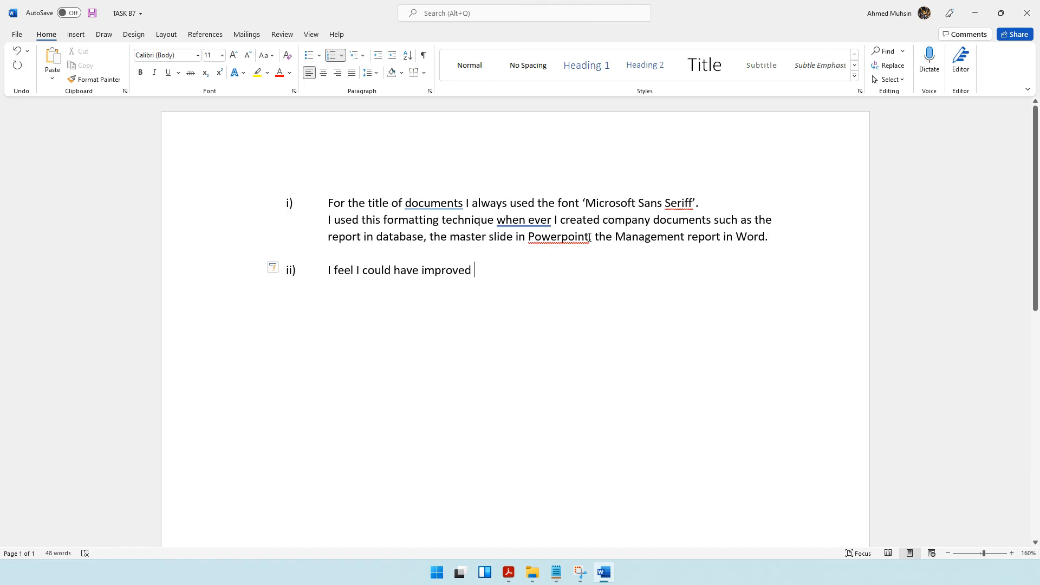
text(Task)
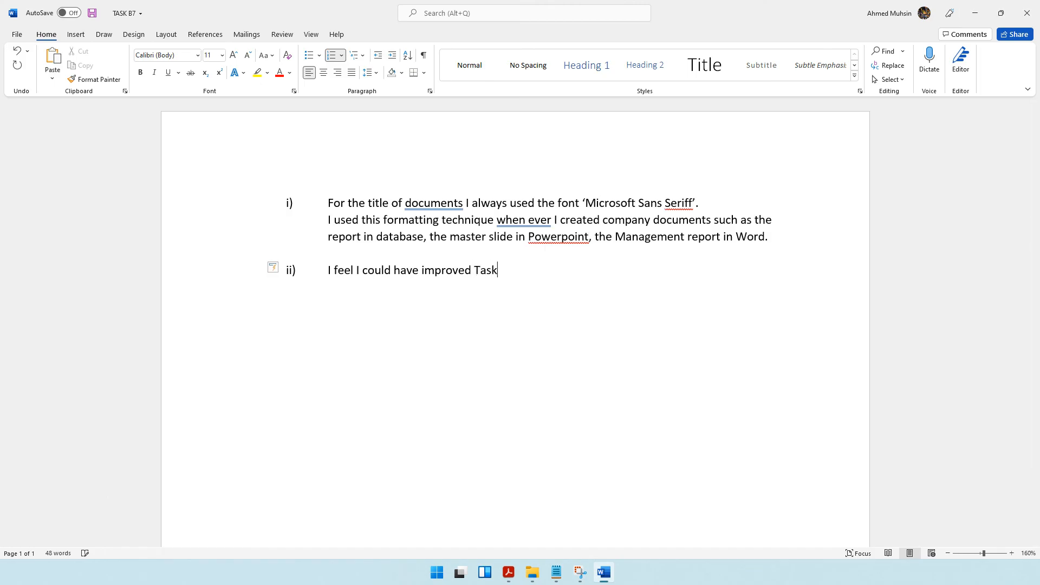
text( B6, by placing borders o)
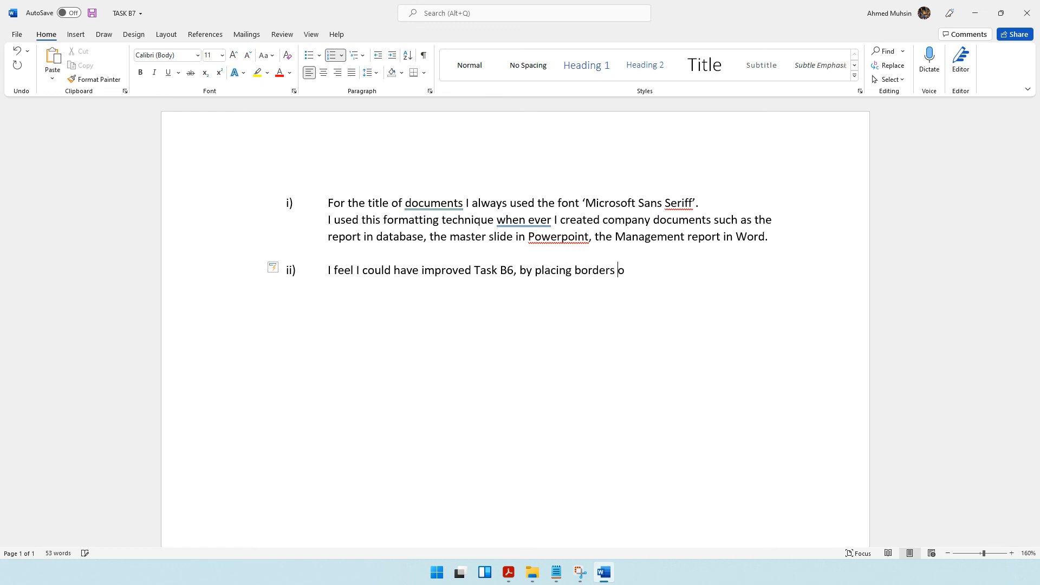
text(n the report as well)
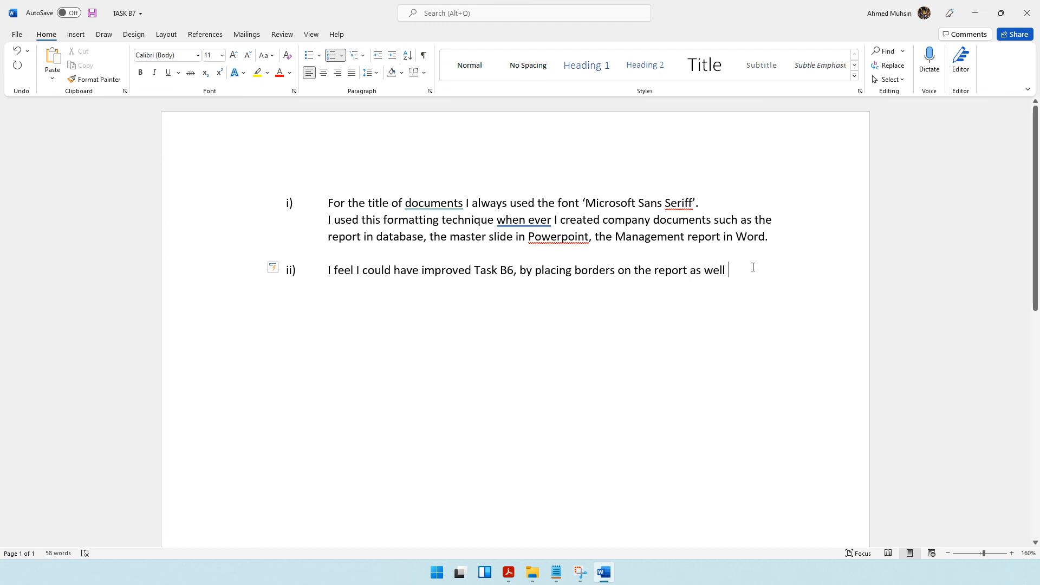
Open the TASK B6 document from the exam folder, examine its layout and subheadings at 80% zoom, and return to TASK B7.
click(508, 573)
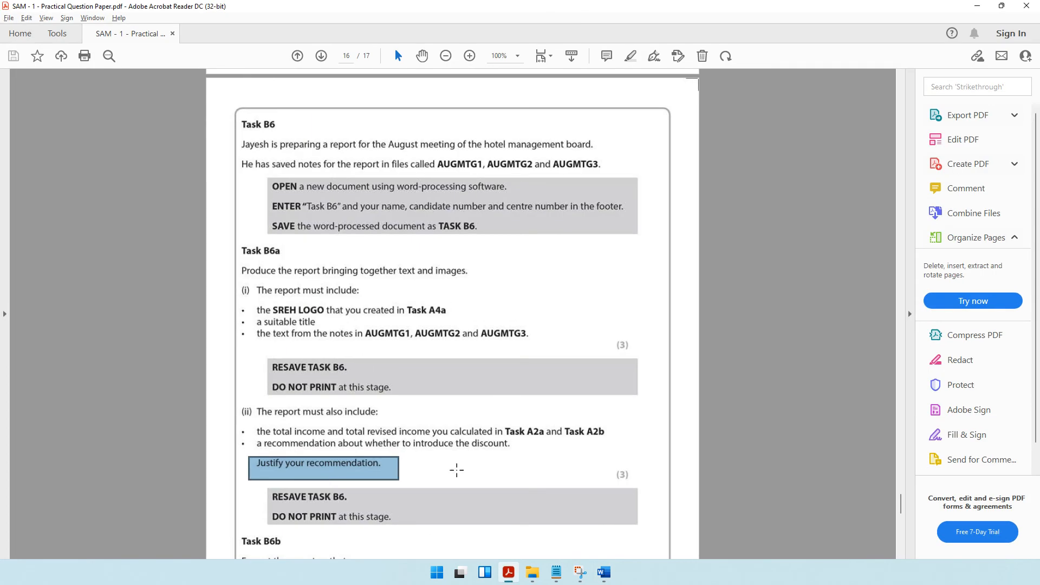
click(532, 573)
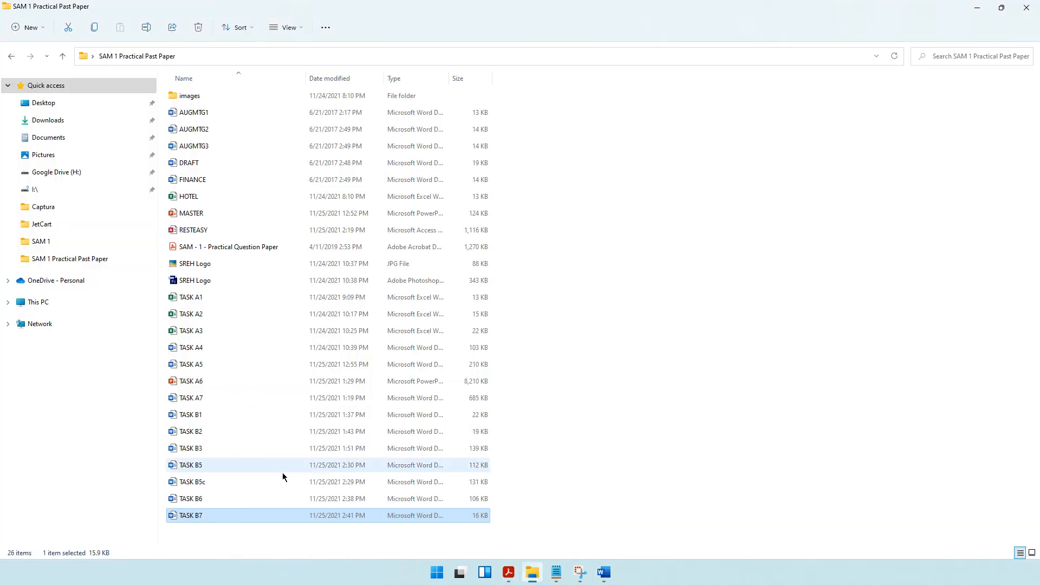
double_click(207, 499)
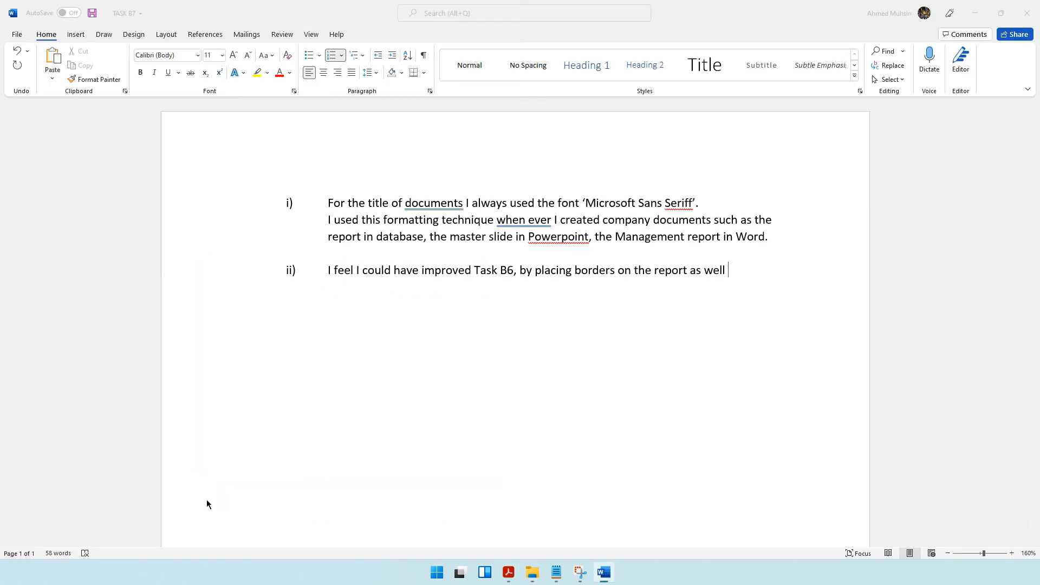
click(947, 553)
click(948, 553)
click(948, 553)
click(947, 553)
click(947, 553)
click(947, 553)
click(948, 553)
click(948, 553)
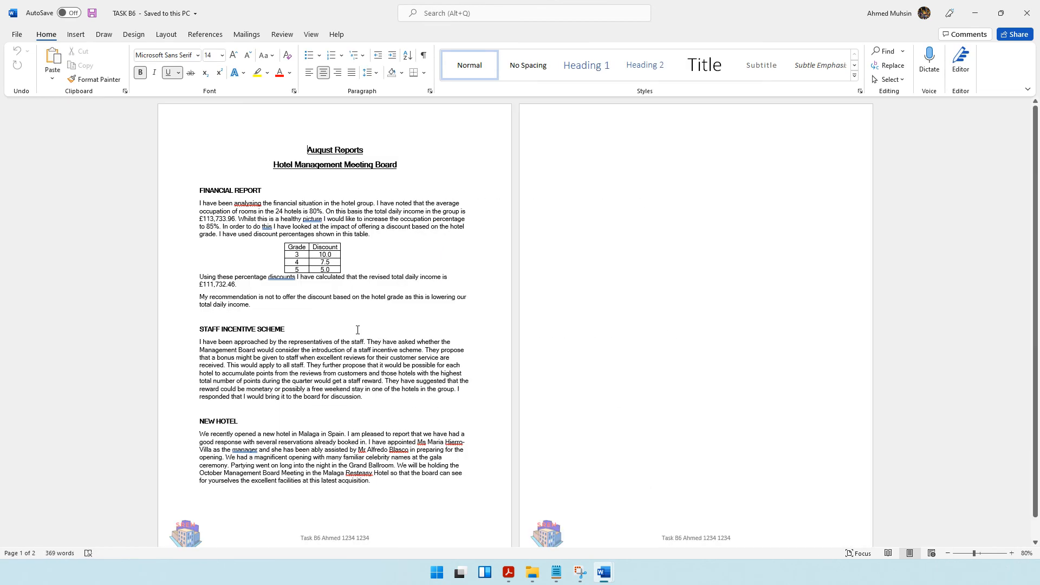
drag(202, 329, 287, 330)
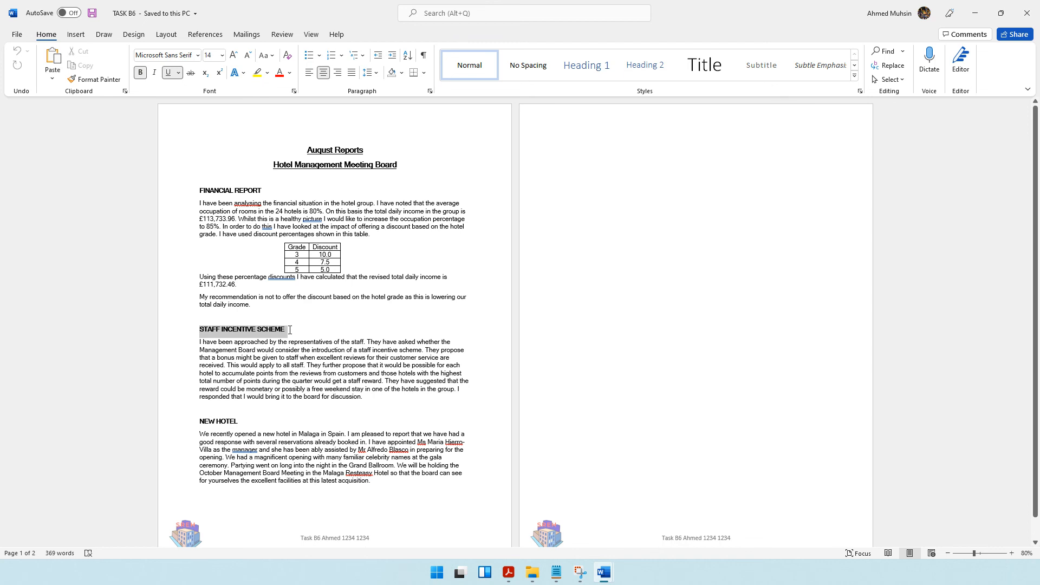
click(976, 13)
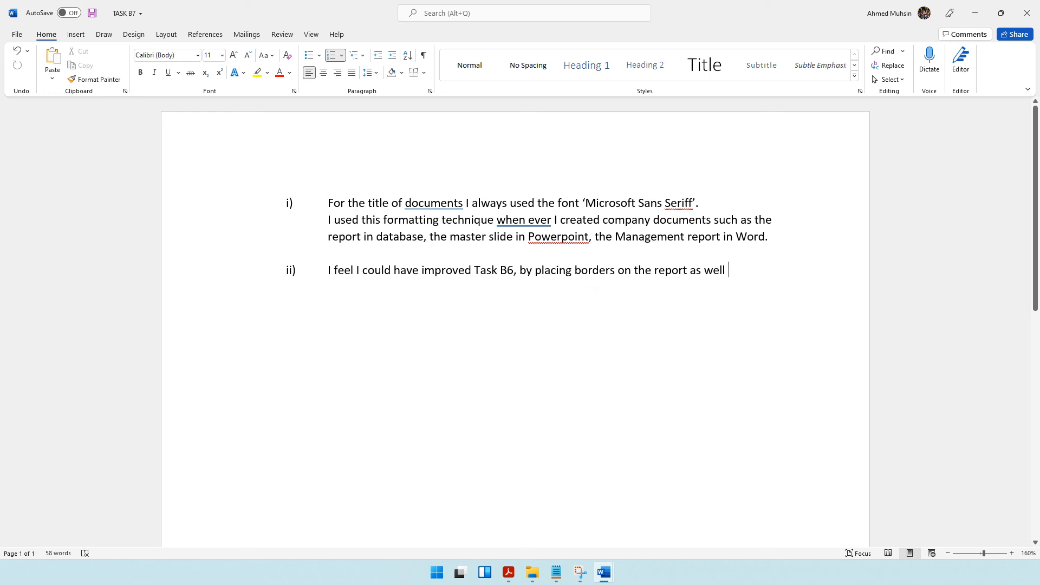
Finish answer ii) with "highlighting the sub headings so that they be can identified easily.".
text(highlighting )
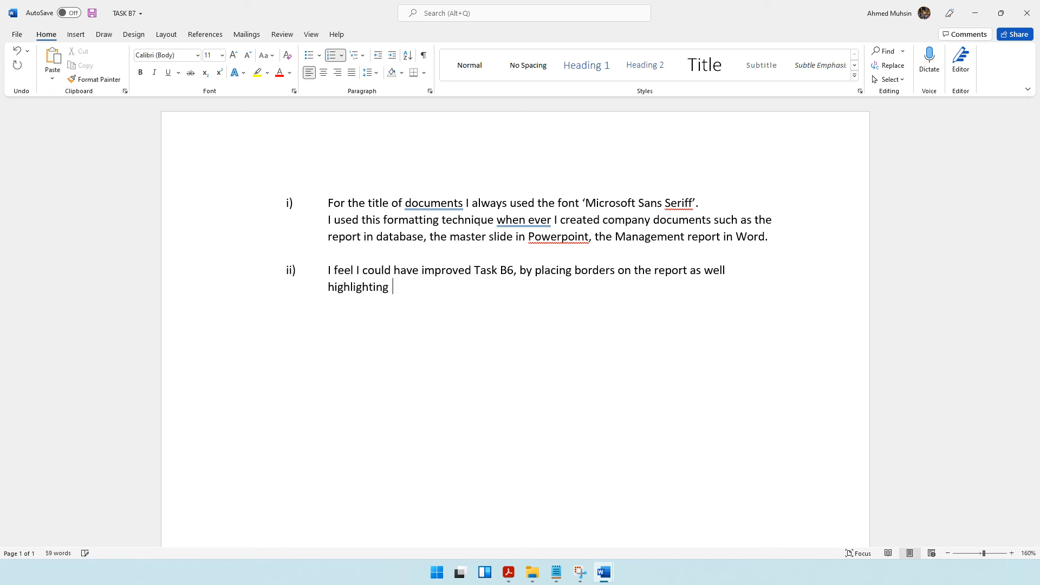
text(the sub headings so that they)
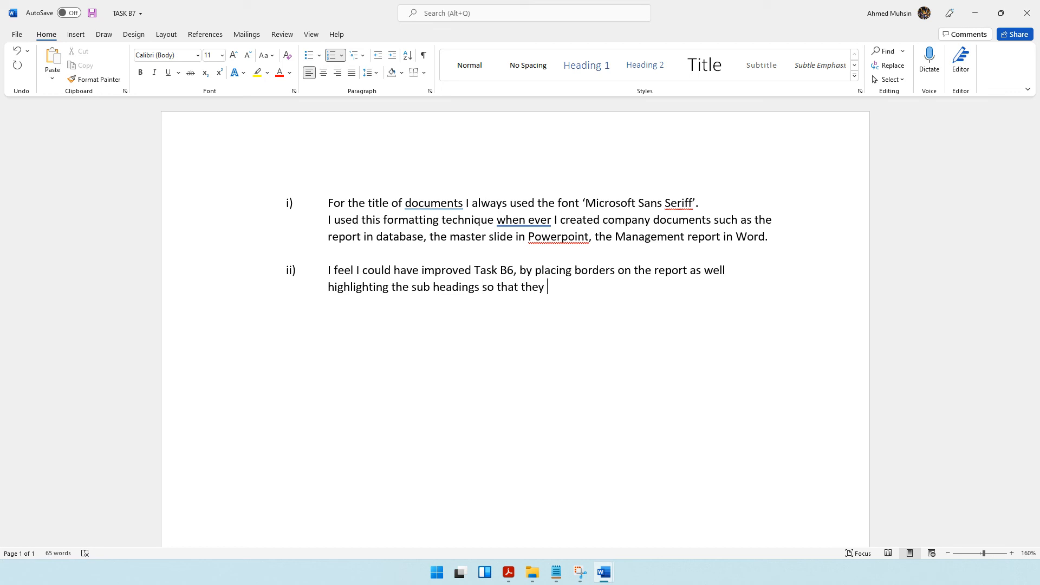
text( be can identified easily.)
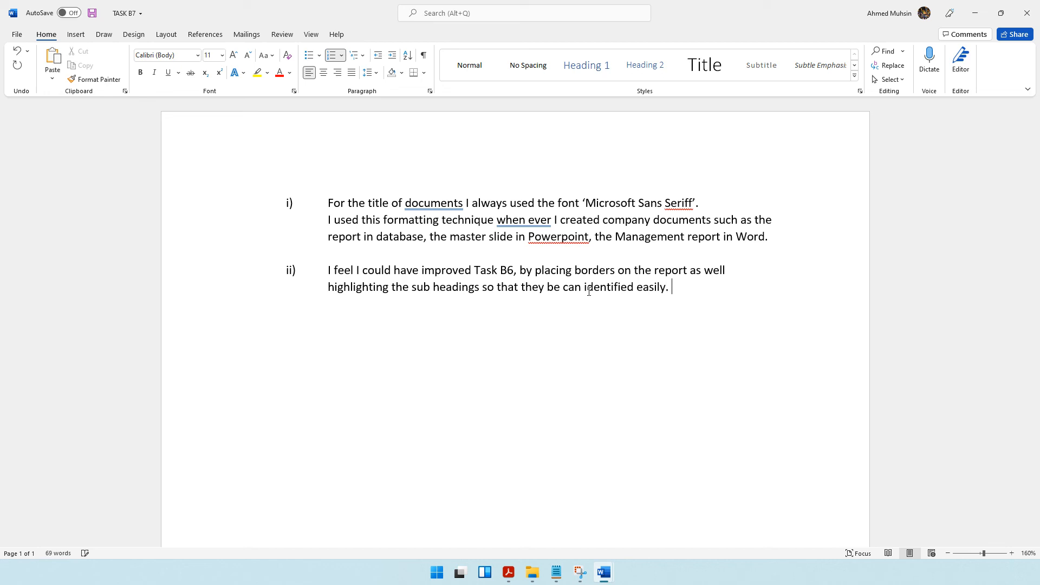
Check the Task B7b resave instruction and read the Task B7c screenshot instructions in the question paper.
key(alt+Tab)
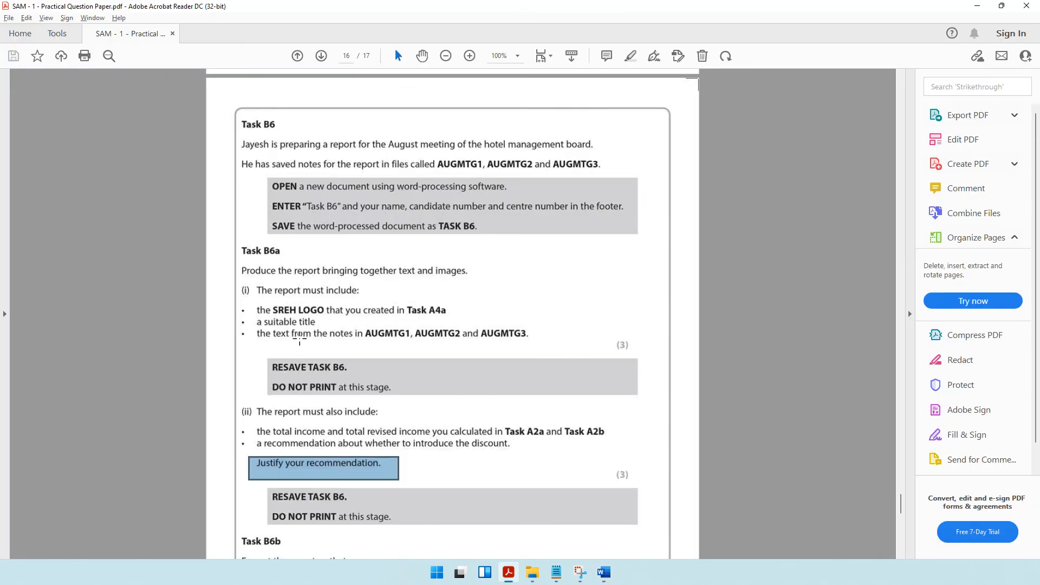
scroll(457, 410, down, 10)
scroll(458, 410, down, 15)
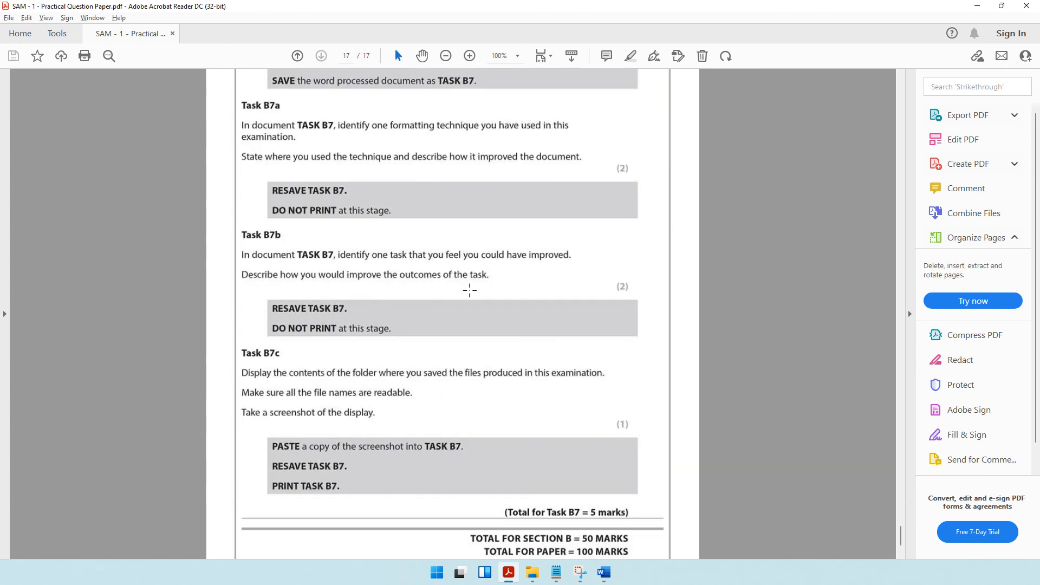
click(978, 9)
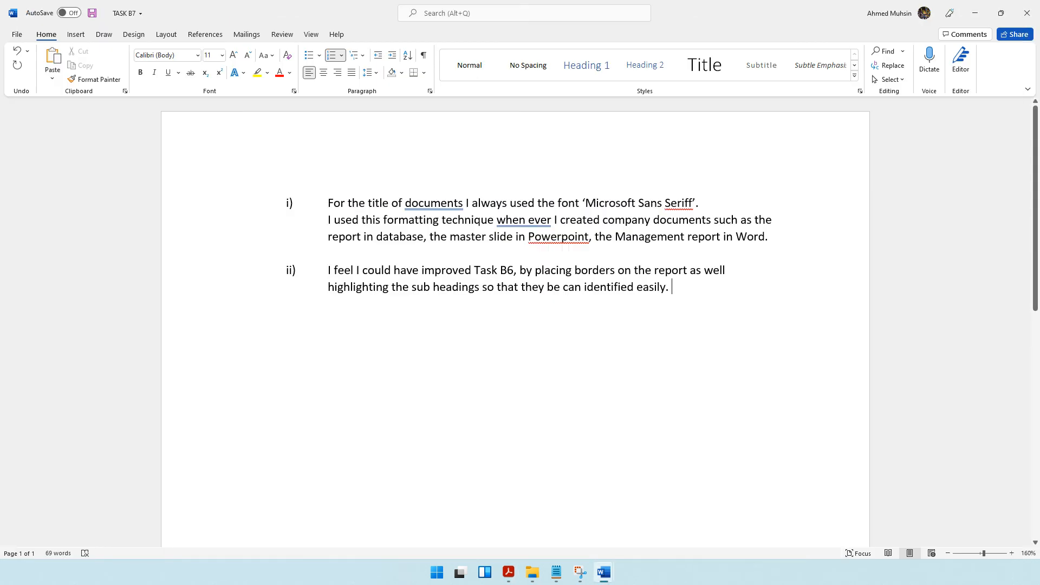
click(686, 290)
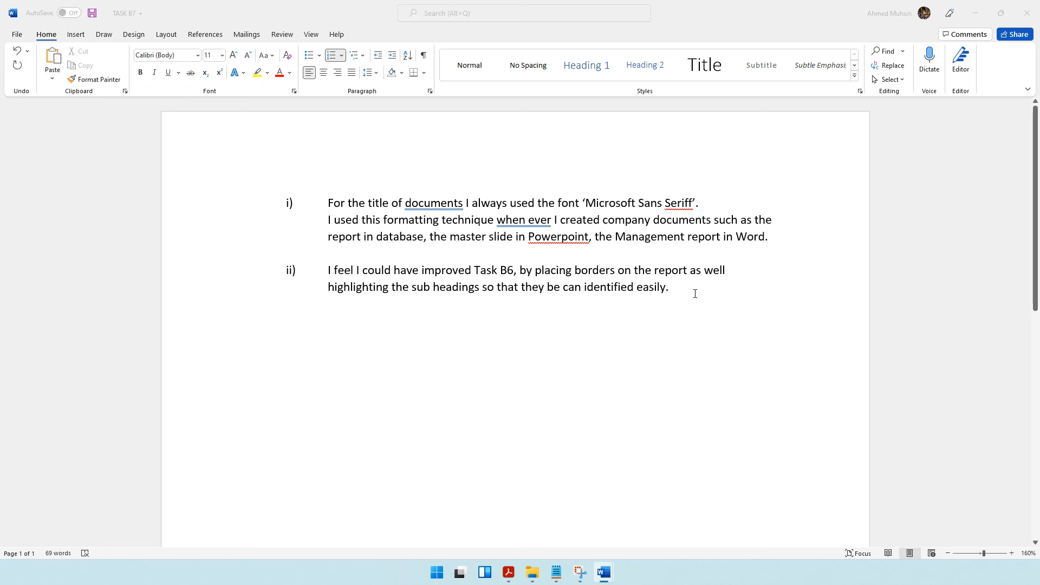
key(alt+Tab)
scroll(623, 295, down, 2)
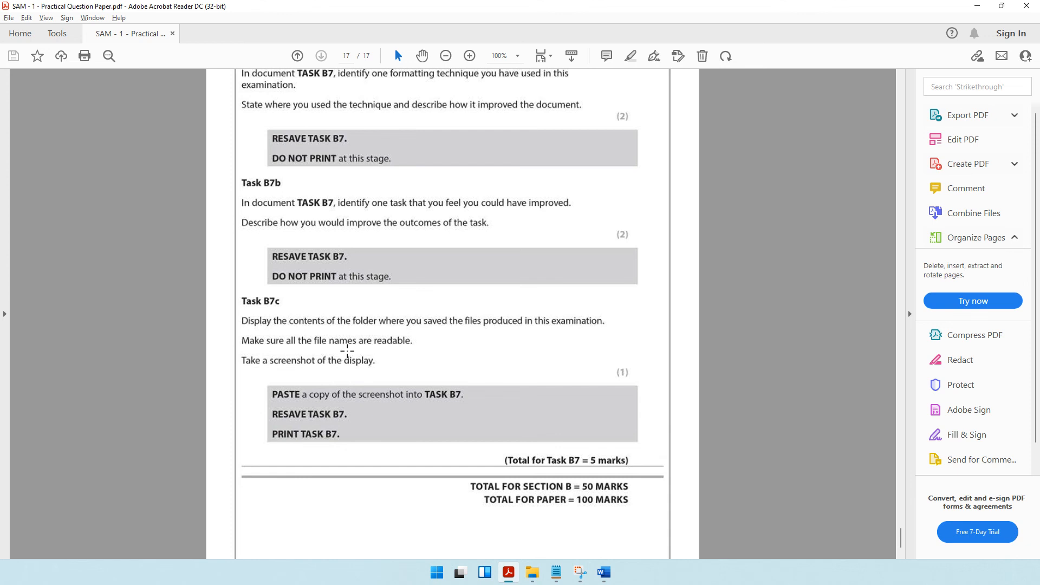
Display the SAM 1 Practical Past Paper folder with no file selected, and capture the whole screen with the snipping tool.
click(533, 572)
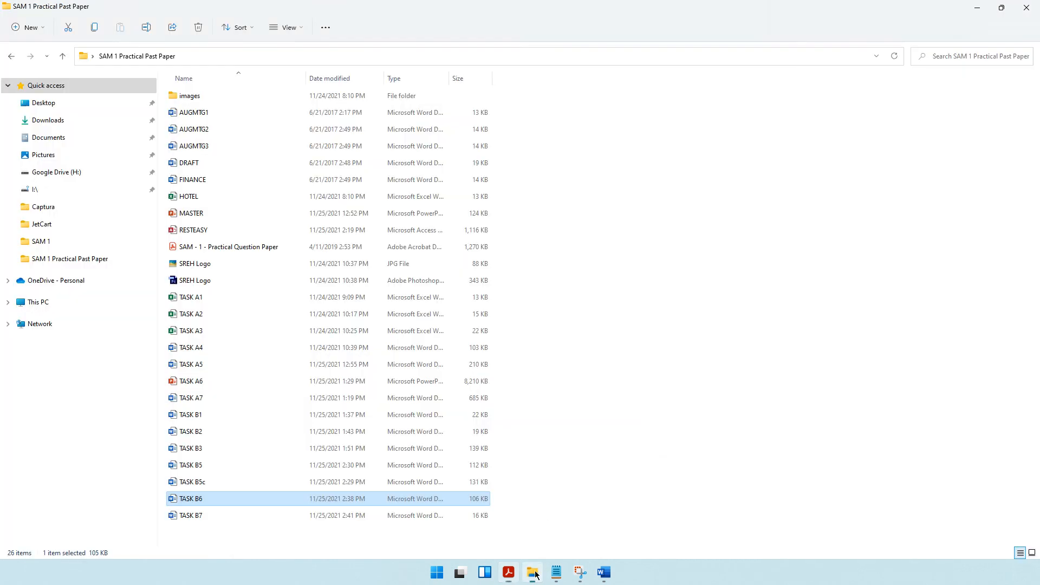
click(681, 367)
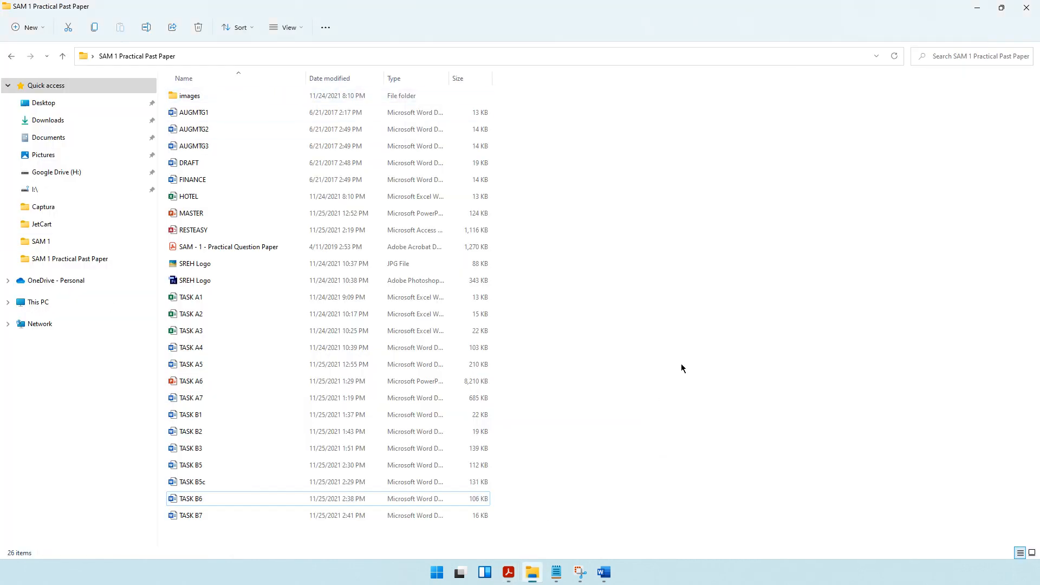
click(580, 572)
click(410, 159)
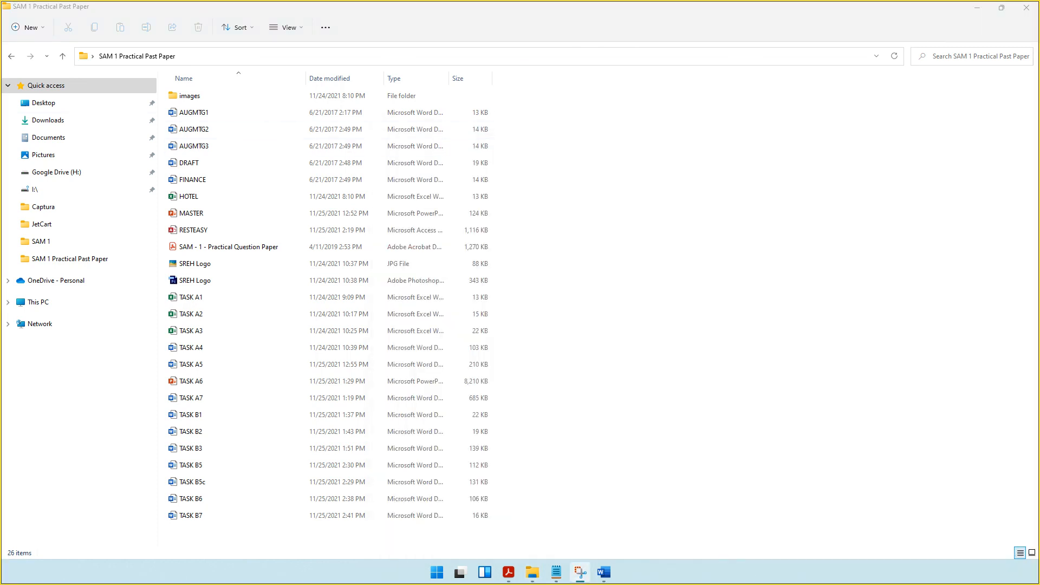
drag(2, 2, 1039, 584)
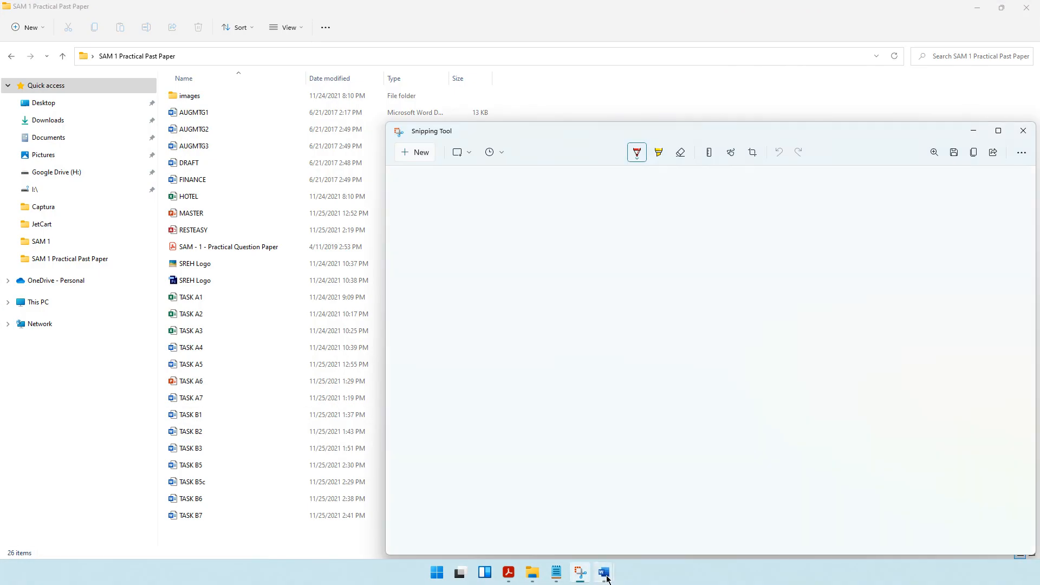
Paste the folder screenshot into TASK B7 as item iii) below answer ii), and switch back to the exam folder in File Explorer.
mouse_move(604, 572)
click(573, 521)
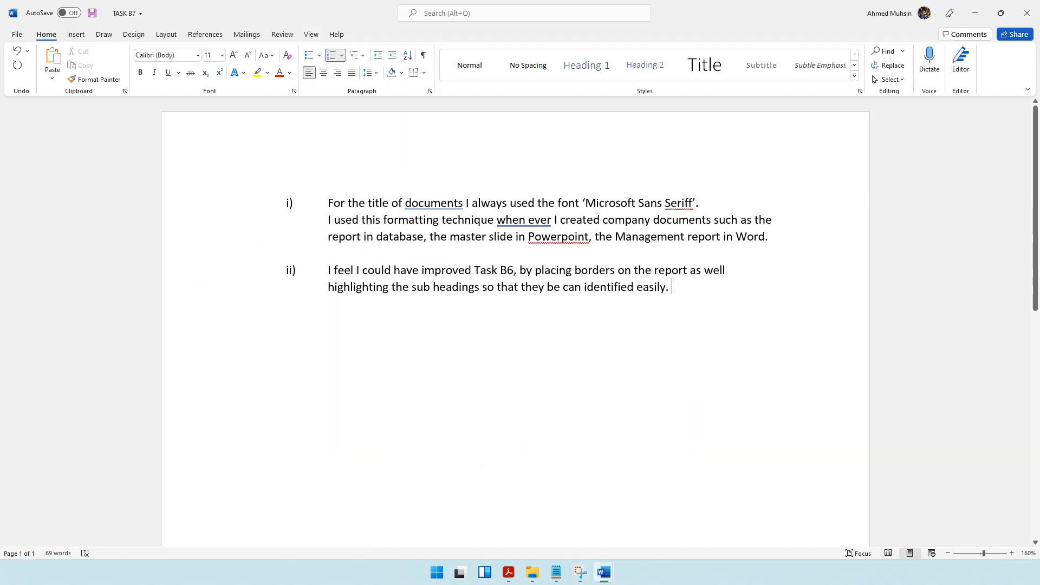
key(Return)
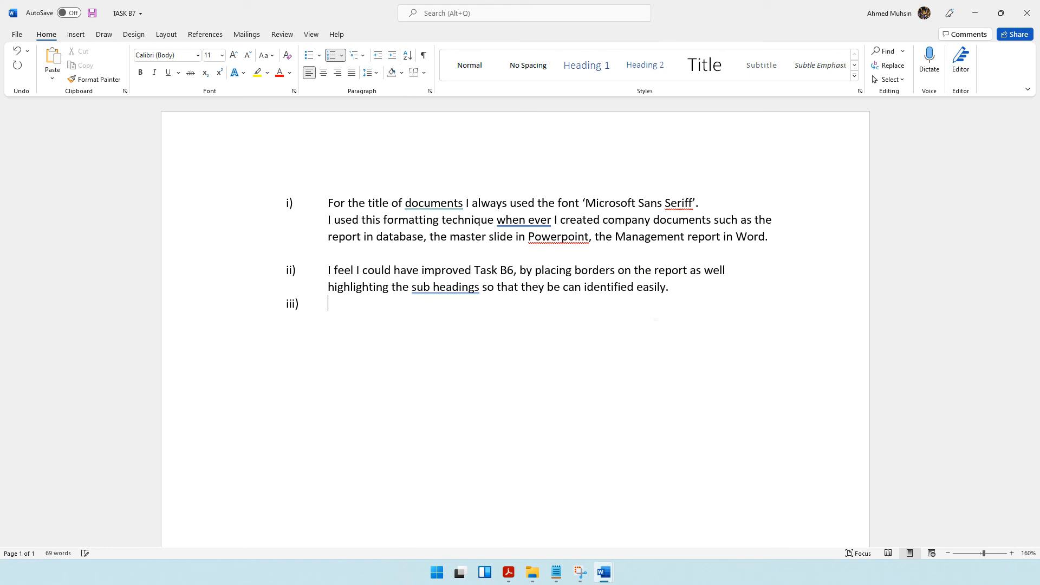
key(ctrl+v)
click(649, 323)
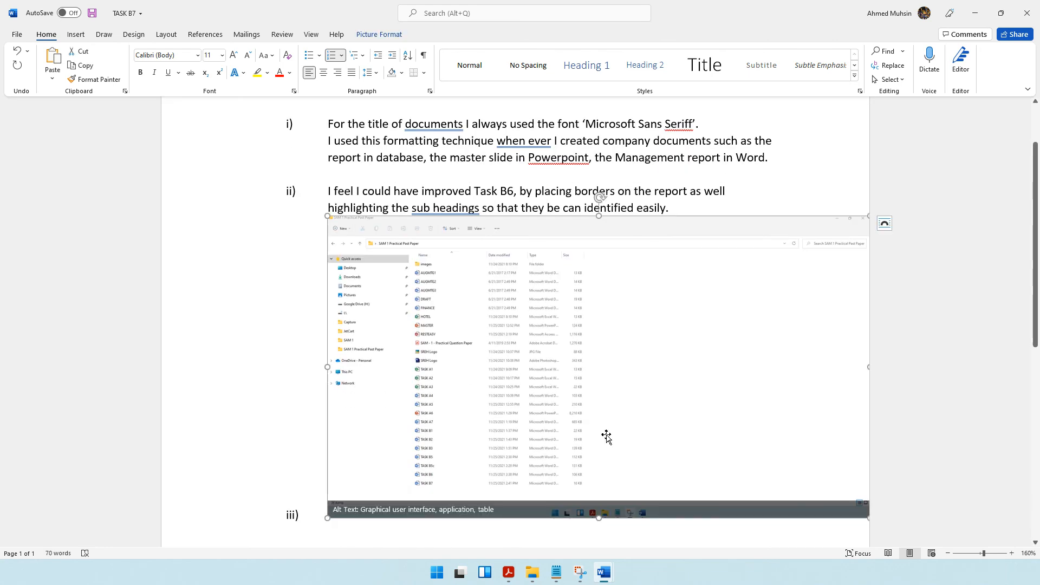
mouse_move(508, 572)
click(532, 572)
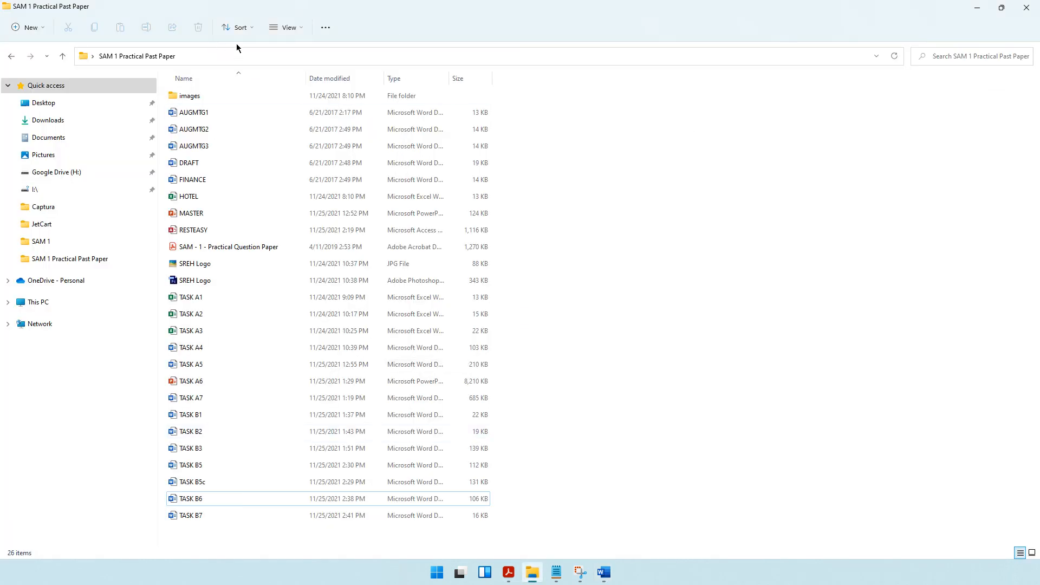
Try the Tiles and Content layouts for the files in the SAM 1 Practical Past Paper folder.
click(279, 29)
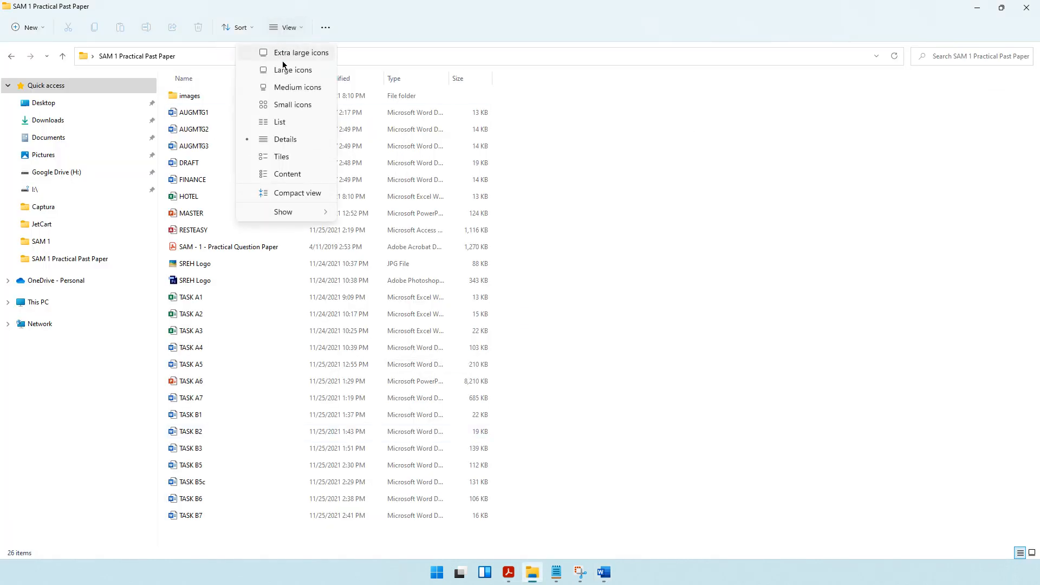
click(282, 155)
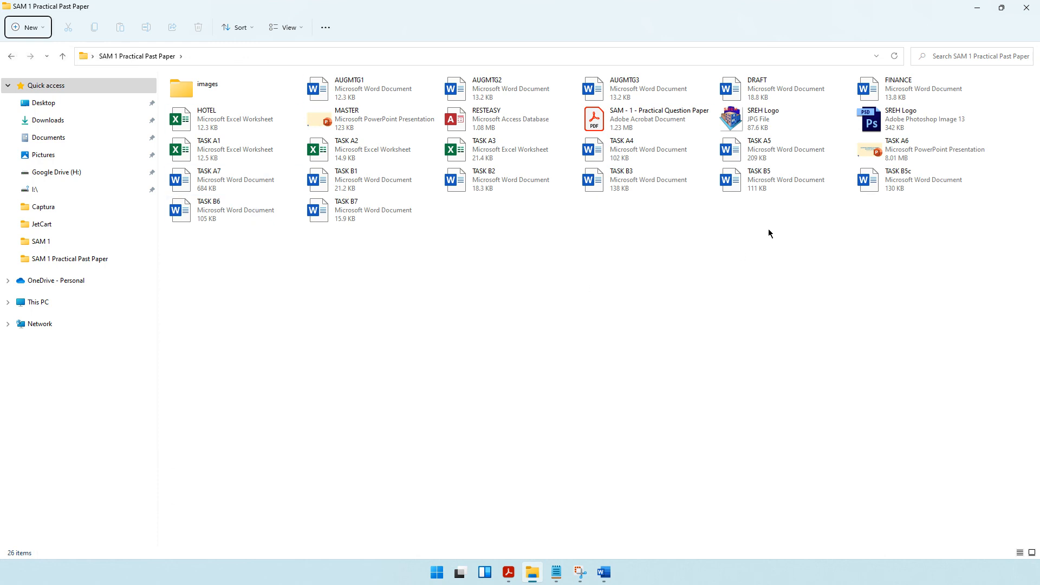
click(288, 28)
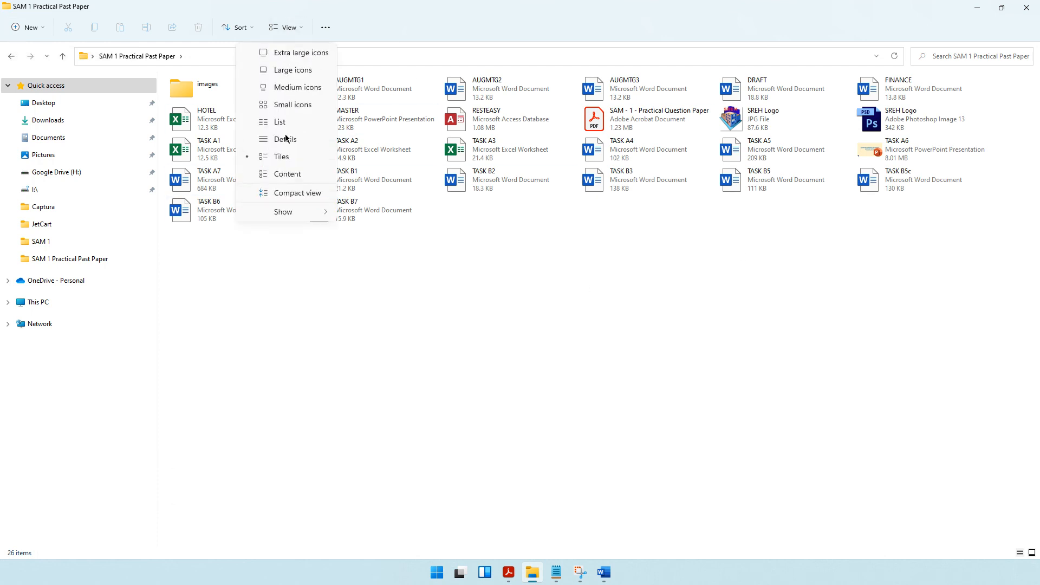
click(285, 174)
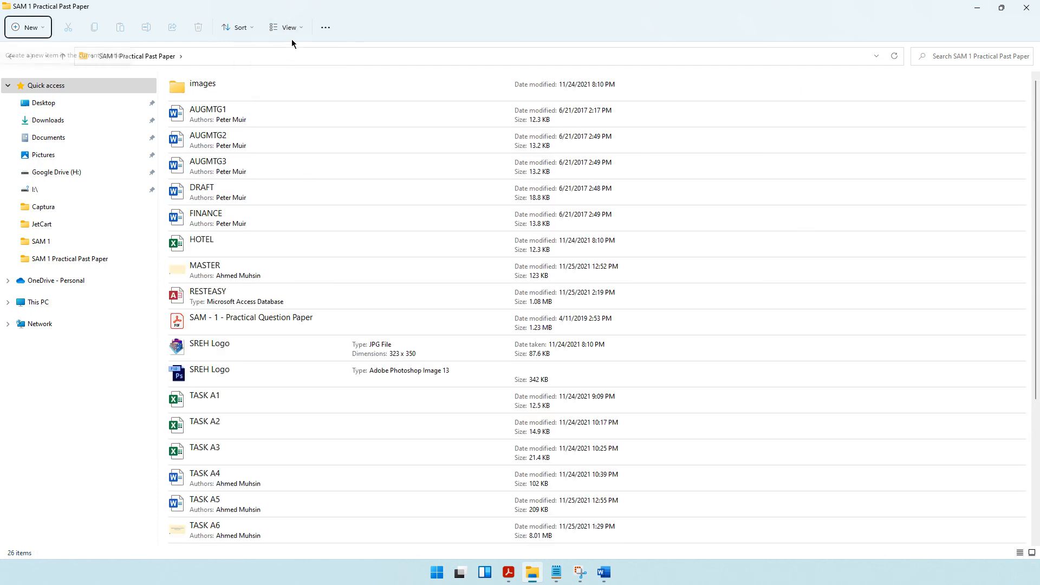
scroll(360, 245, down, 4)
scroll(360, 246, up, 4)
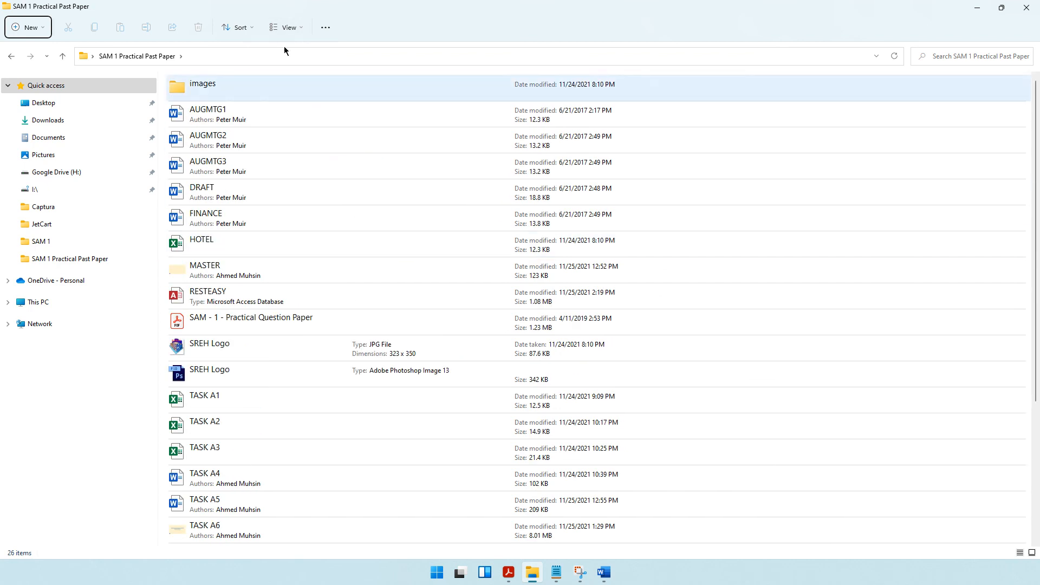
Turn on Compact view and display the exam folder's files in the List layout.
click(286, 32)
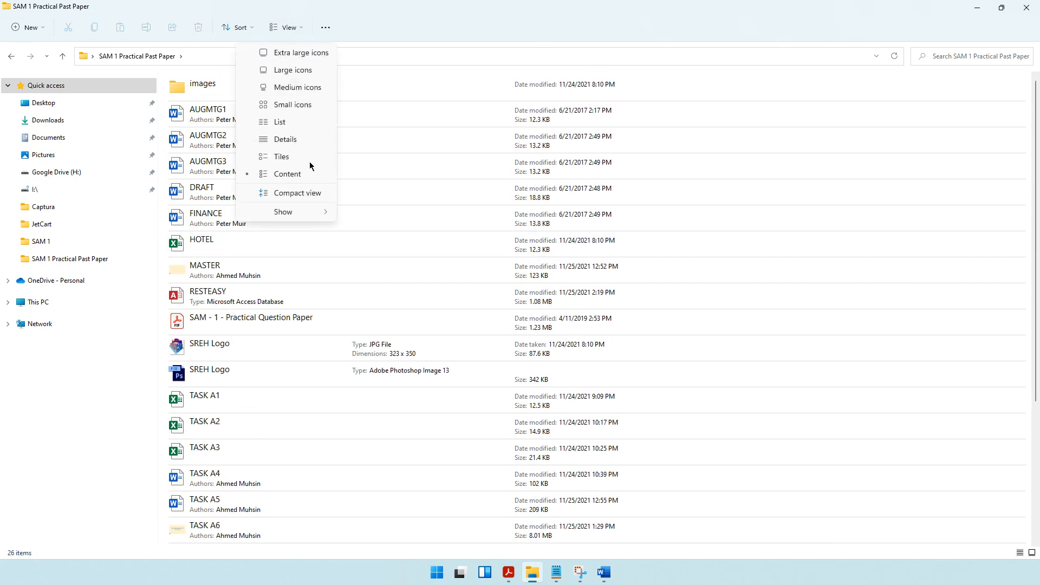
click(288, 193)
click(285, 28)
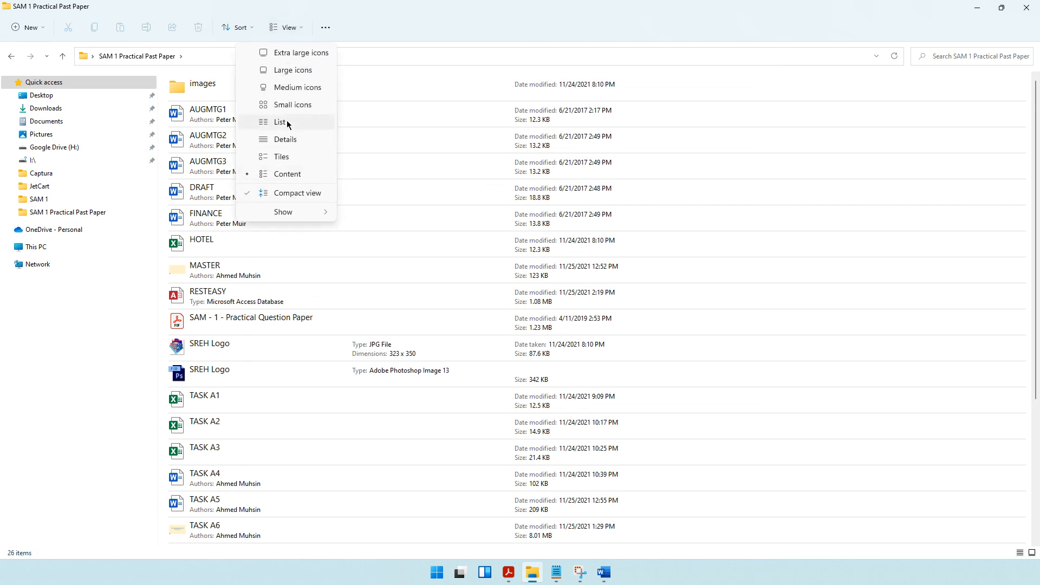
click(289, 128)
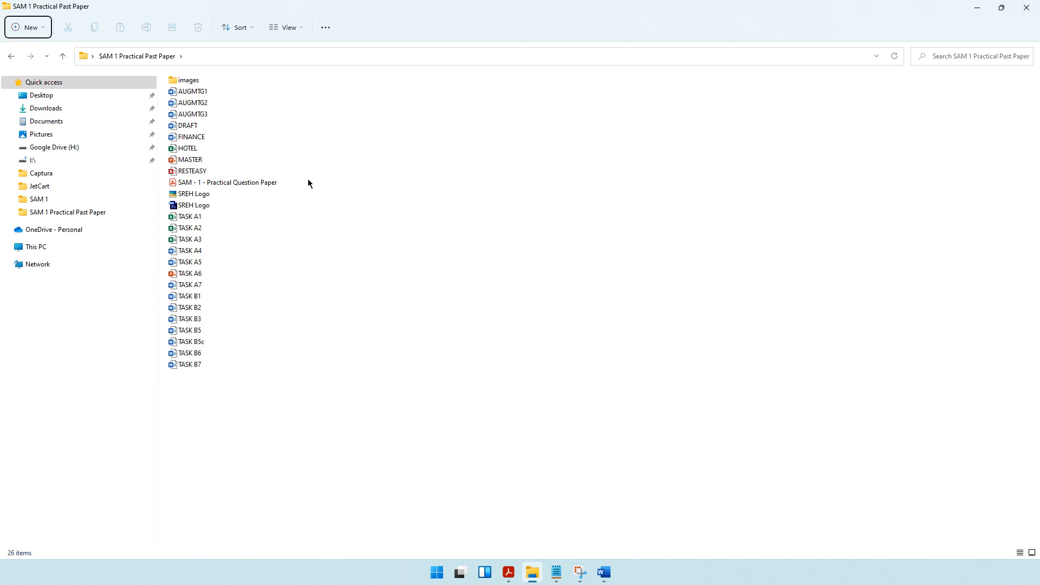
Check the Task B7c resave and print instructions in the question paper, and highlight the contact e-mail in the Notepad note.
click(509, 573)
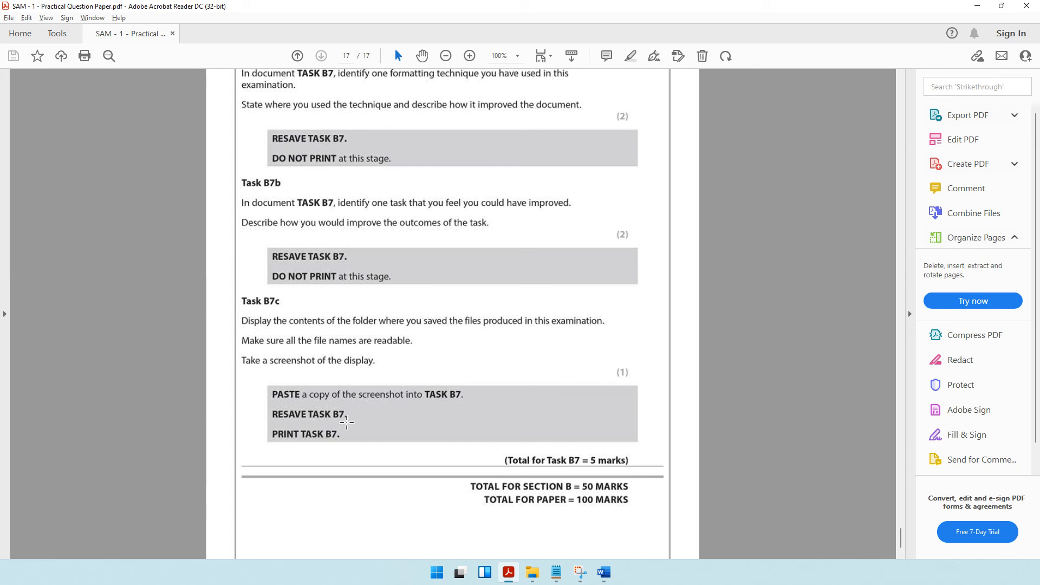
click(557, 573)
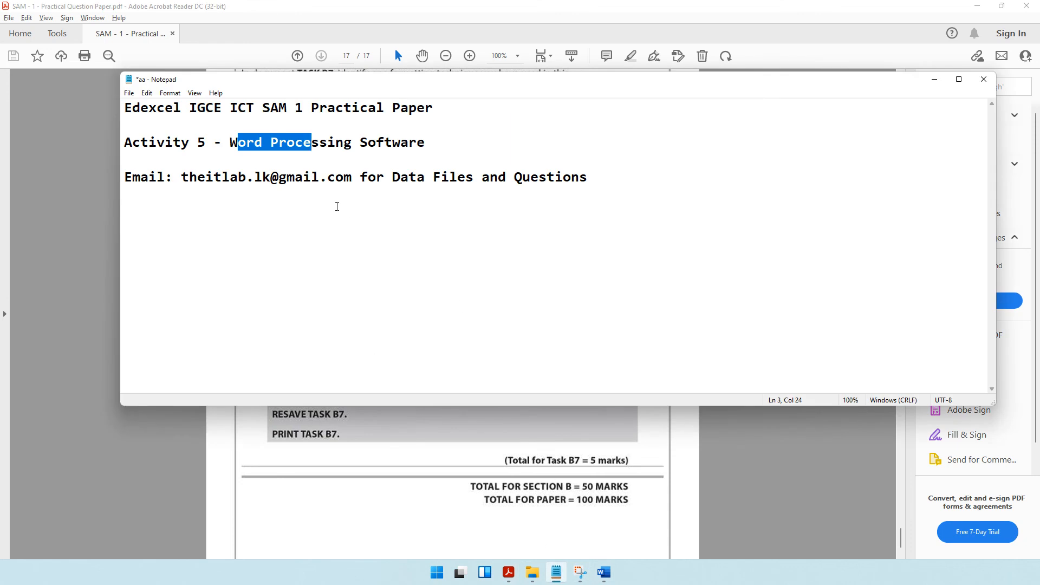
click(237, 179)
drag(189, 179, 319, 187)
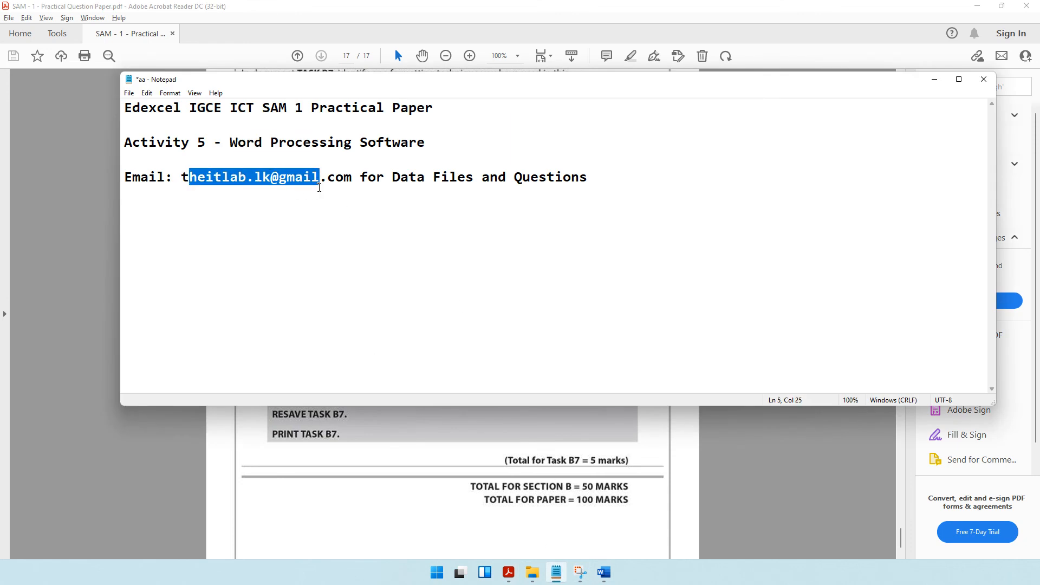